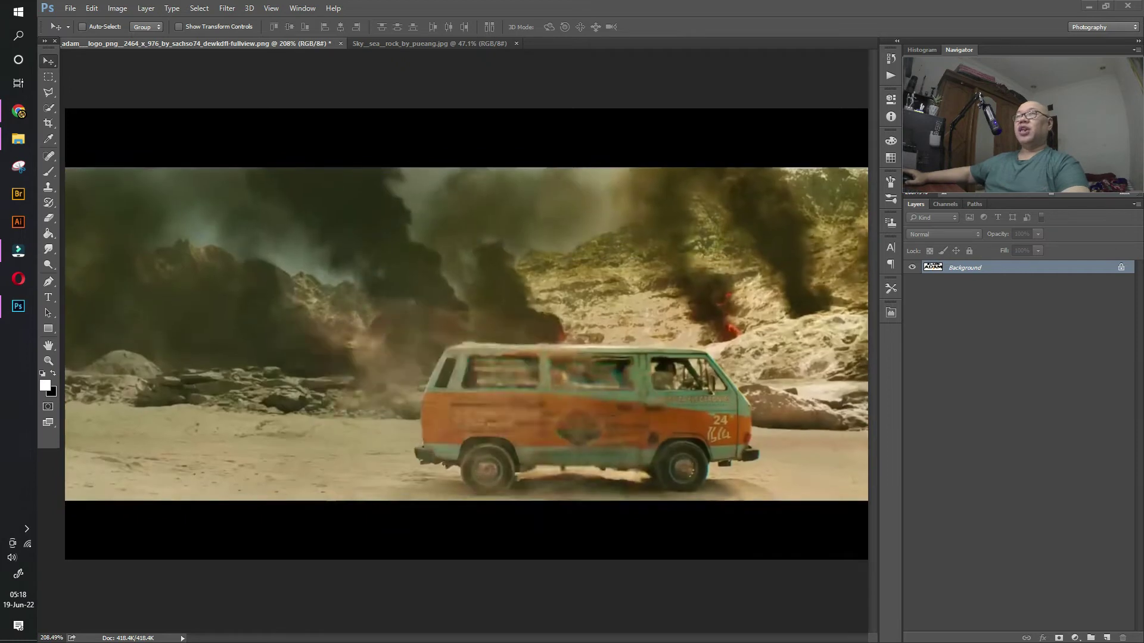
# Step: Quick-select the rocks in the Sky_sea_rock photo and copy them to a new Layer 1
pyautogui.click(469, 44)
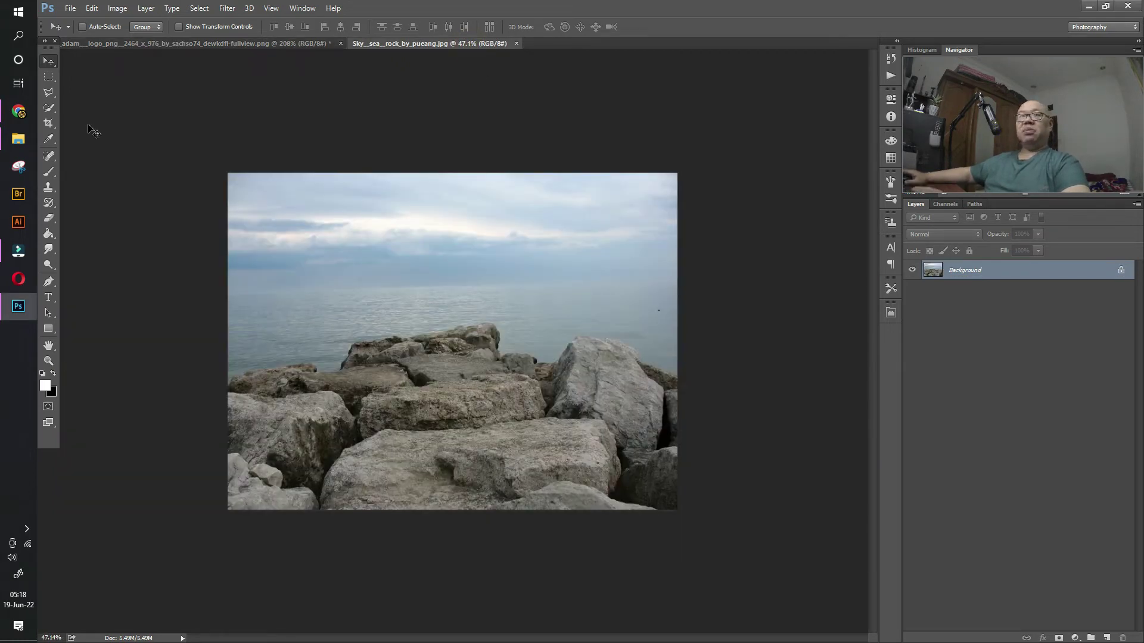
pyautogui.click(48, 109)
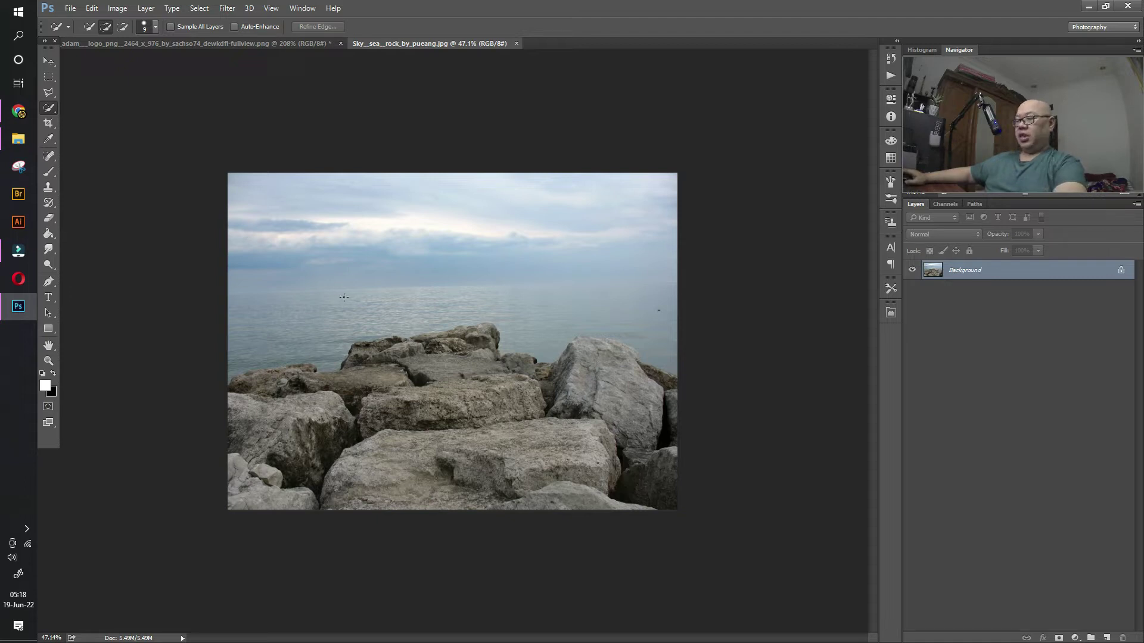
pyautogui.click(53, 113)
pyautogui.click(107, 108)
pyautogui.press(']')
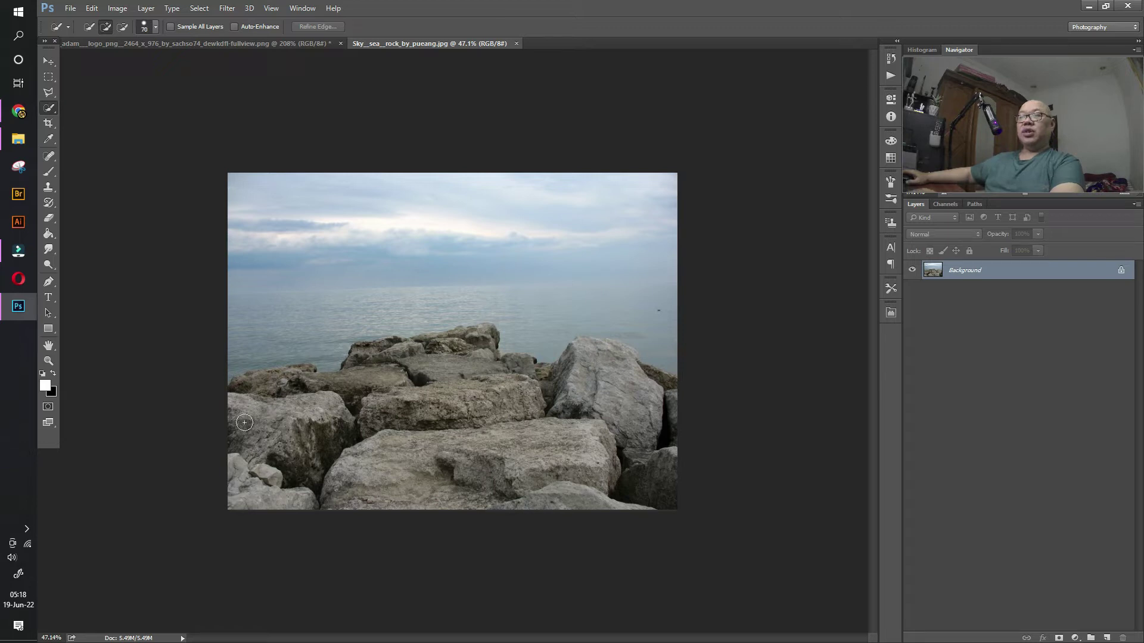
pyautogui.moveTo(255, 395); pyautogui.dragTo(334, 385)
pyautogui.moveTo(384, 350)
pyautogui.mouseDown()
pyautogui.moveTo(448, 346)
pyautogui.moveTo(251, 385)
pyautogui.moveTo(584, 395)
pyautogui.mouseUp()
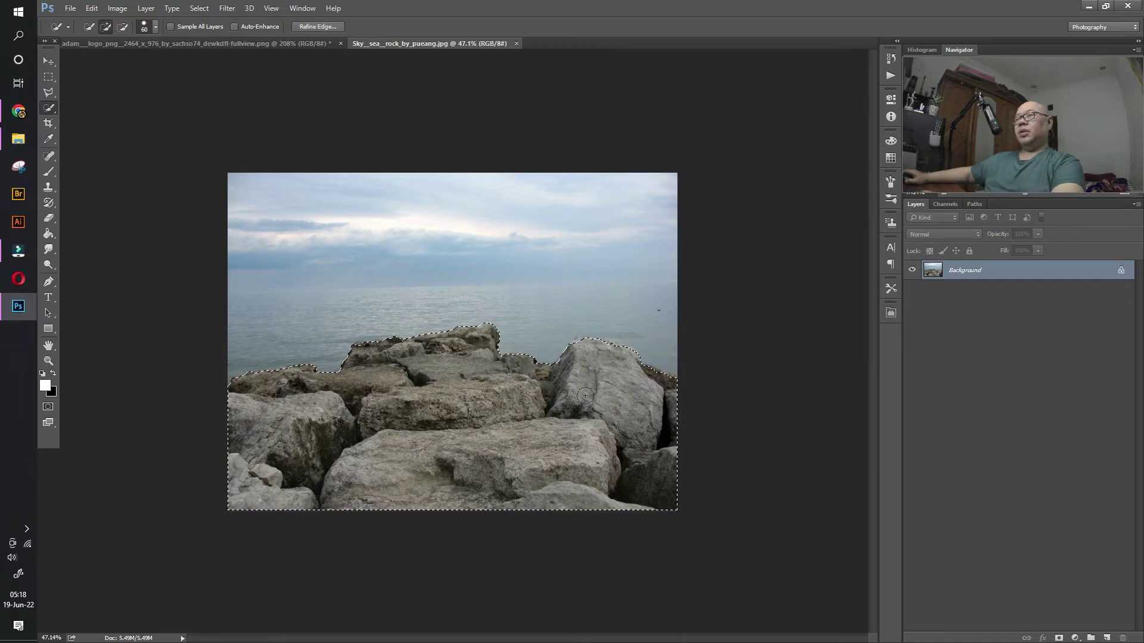
pyautogui.click(49, 61)
pyautogui.hotkey('ctrl', 'j')
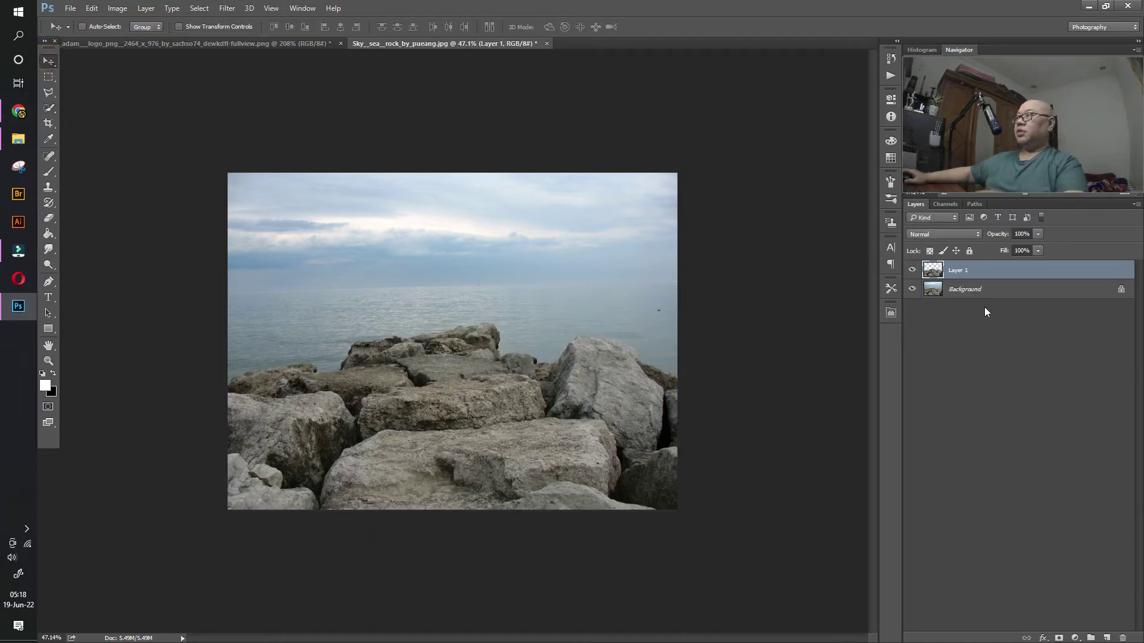
# Step: Crop the canvas to a taller 4:5 frame, extending it upward above the rocks
pyautogui.click(50, 124)
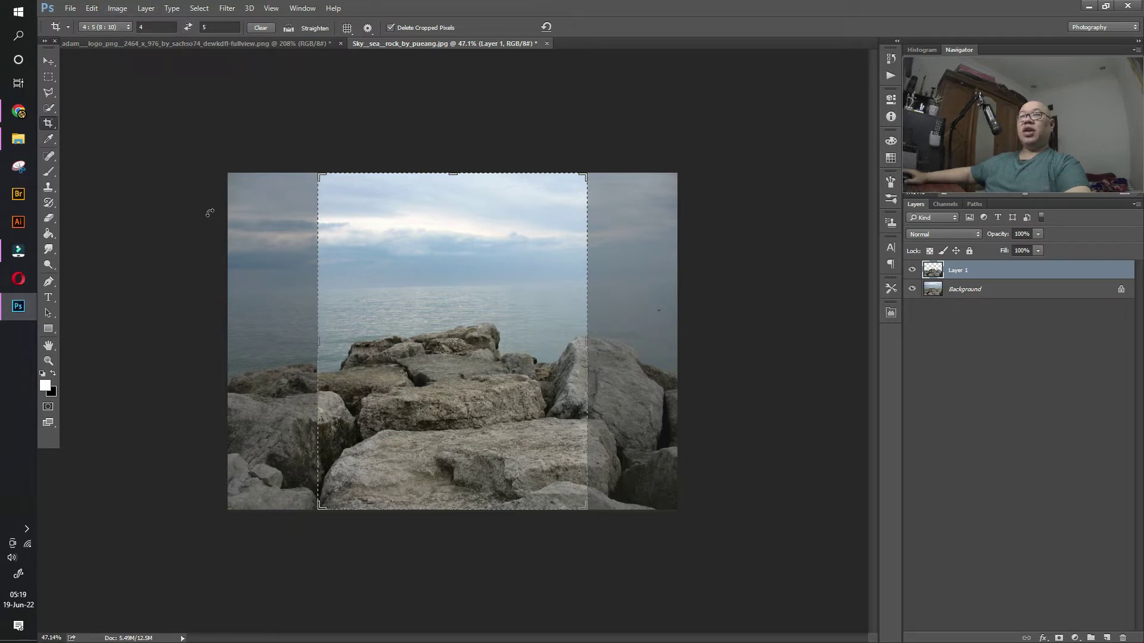
pyautogui.moveTo(320, 175); pyautogui.dragTo(262, 131)
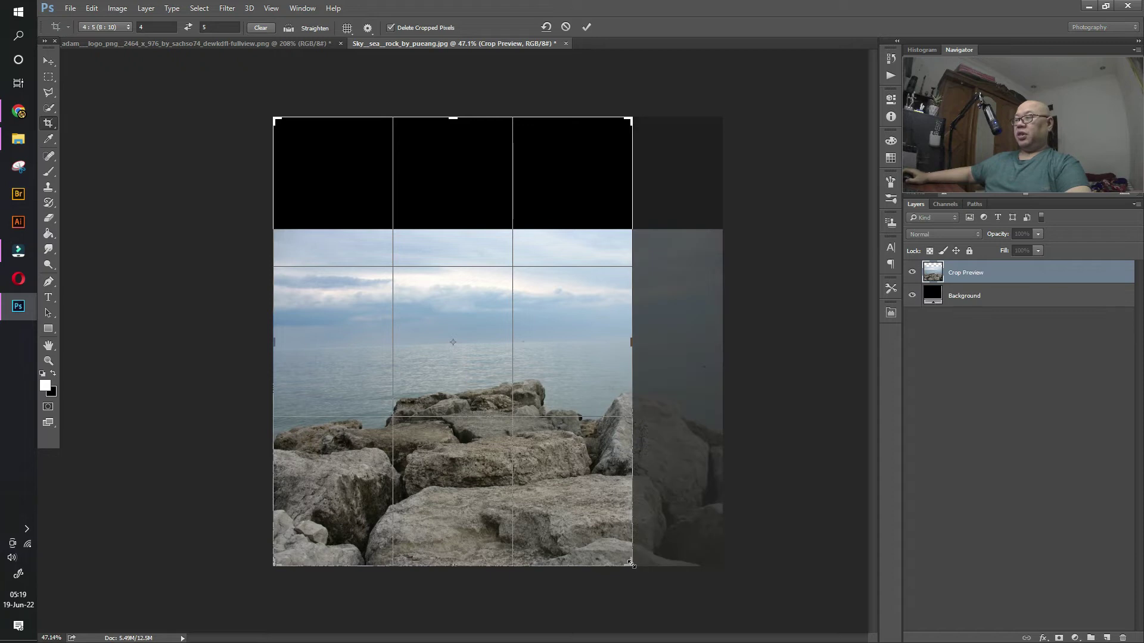
pyautogui.moveTo(630, 563); pyautogui.dragTo(676, 619)
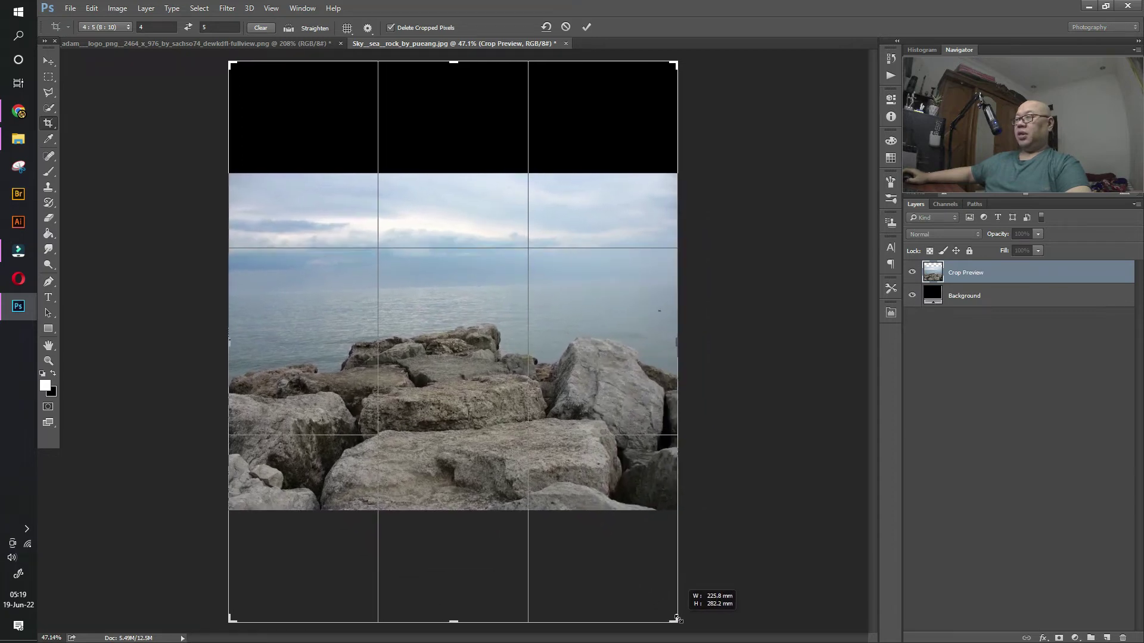
pyautogui.moveTo(593, 374); pyautogui.dragTo(591, 502)
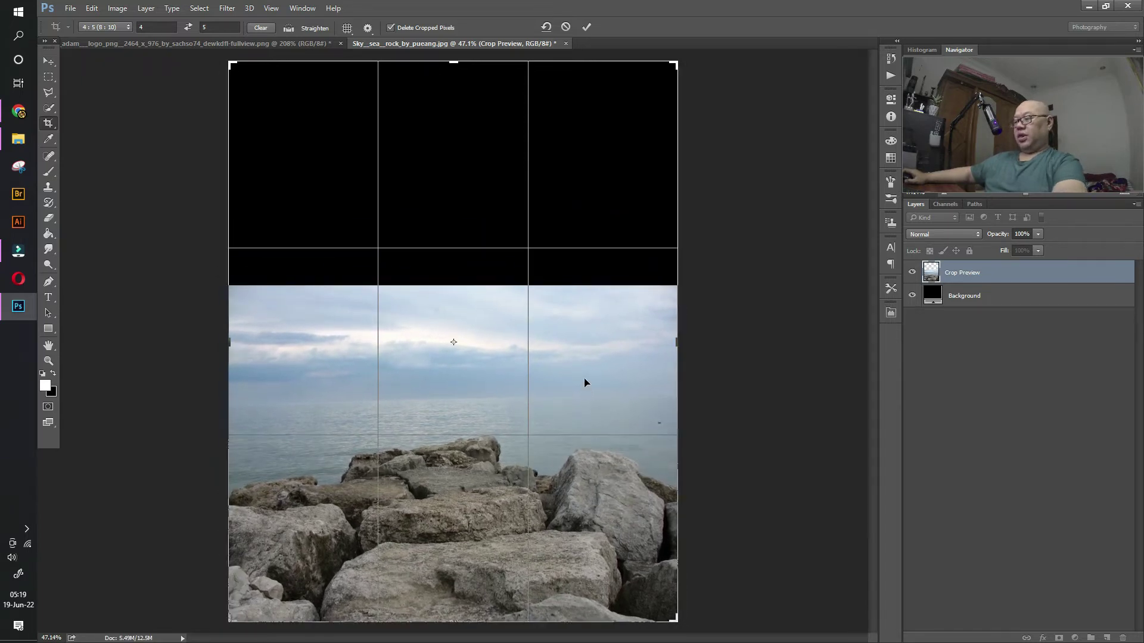
pyautogui.press('Return')
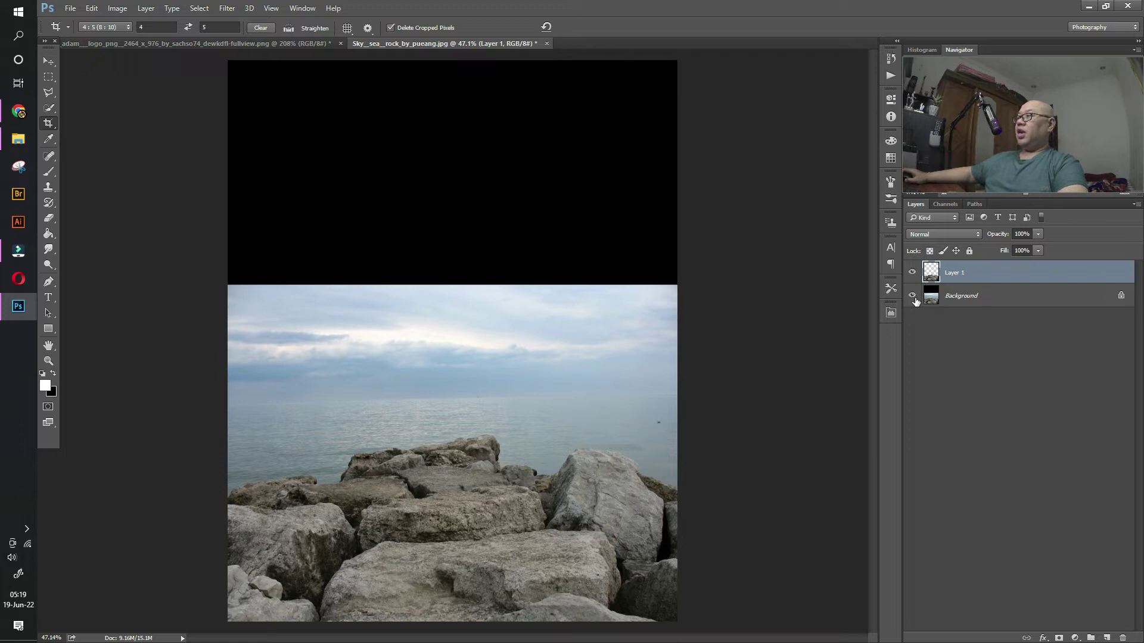
# Step: Hide the Background and drag the heavy_clouds image into the document toward the top
pyautogui.click(912, 296)
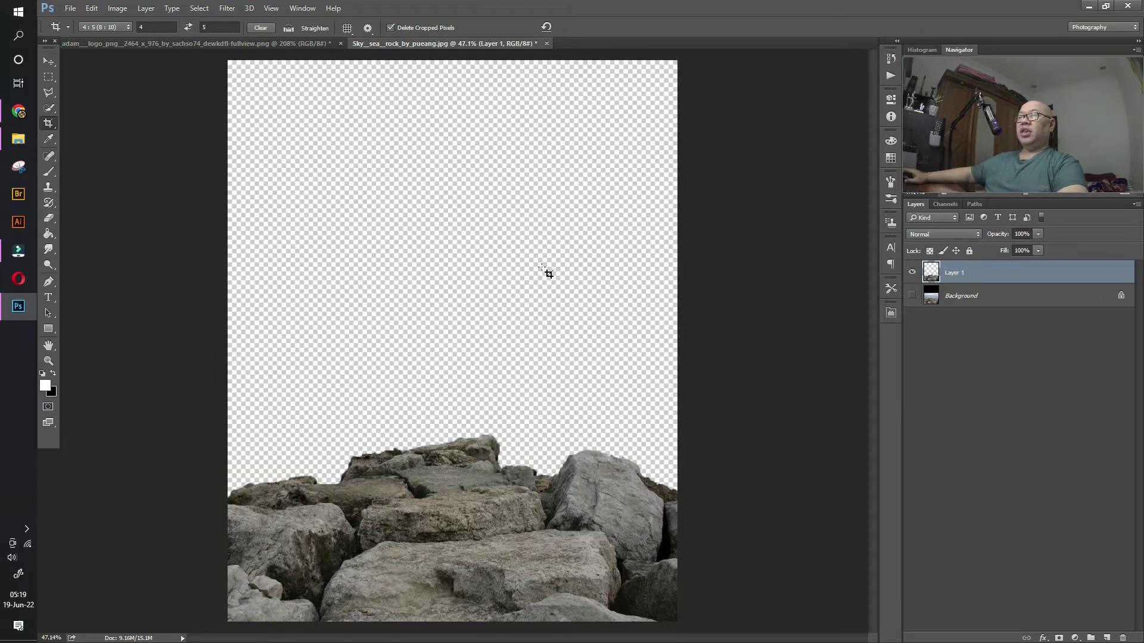
pyautogui.click(50, 63)
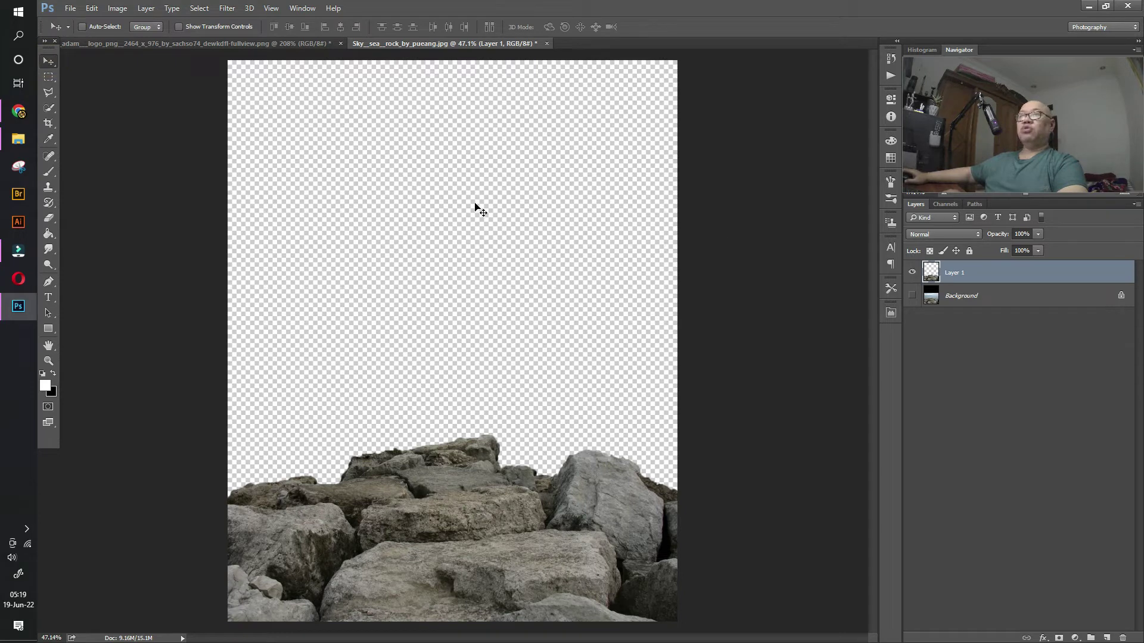
pyautogui.click(12, 143)
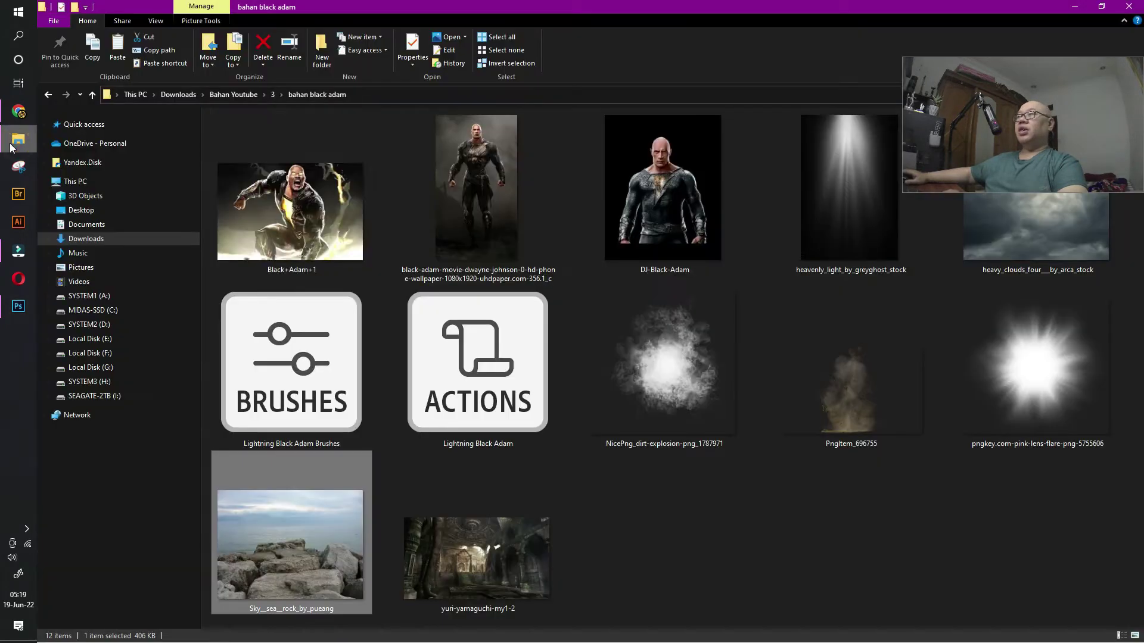
pyautogui.click(1031, 251)
pyautogui.moveTo(1009, 255); pyautogui.dragTo(26, 301)
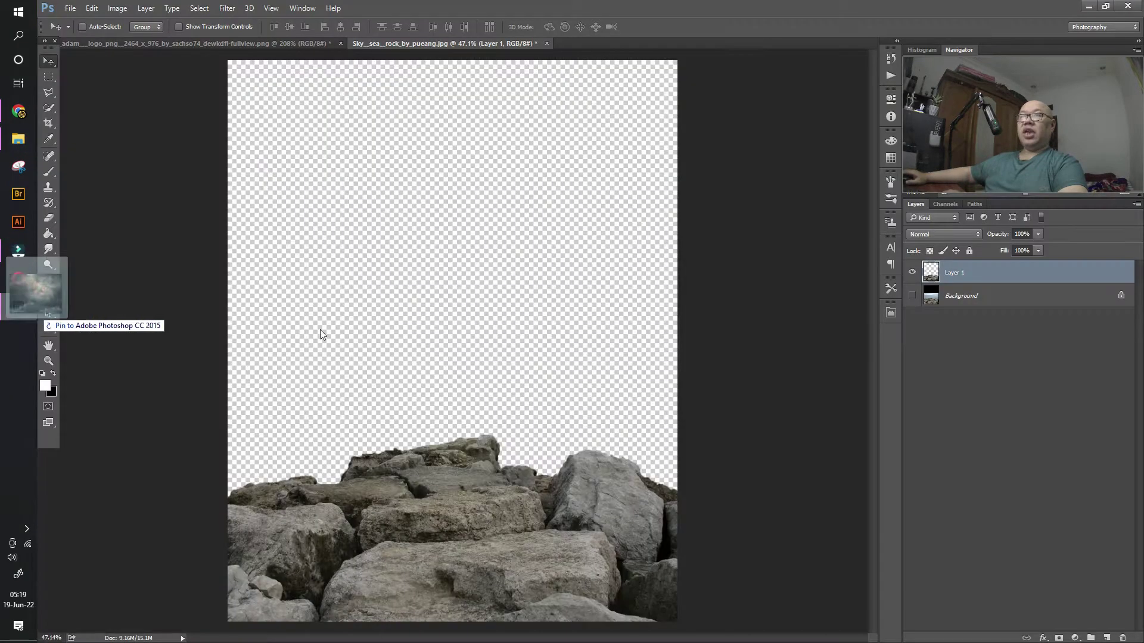
pyautogui.moveTo(320, 330)
pyautogui.mouseDown()
pyautogui.moveTo(531, 380)
pyautogui.moveTo(560, 241)
pyautogui.mouseUp()
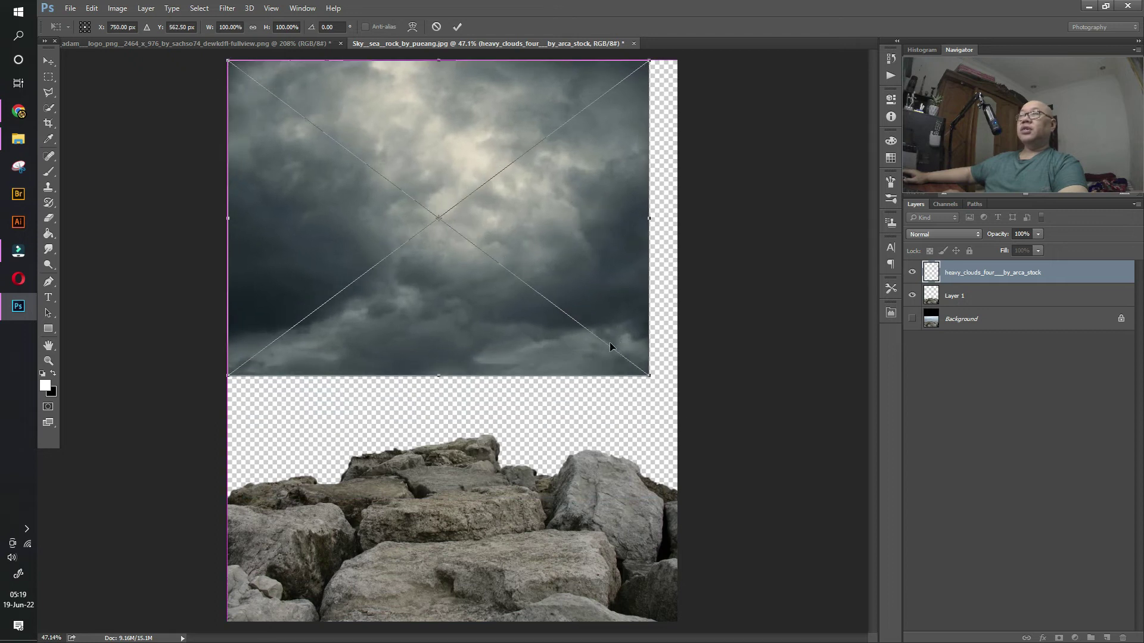
# Step: Stretch the heavy_clouds sky over the canvas top and move it below the rocks Layer 1
pyautogui.moveTo(651, 375); pyautogui.dragTo(679, 530)
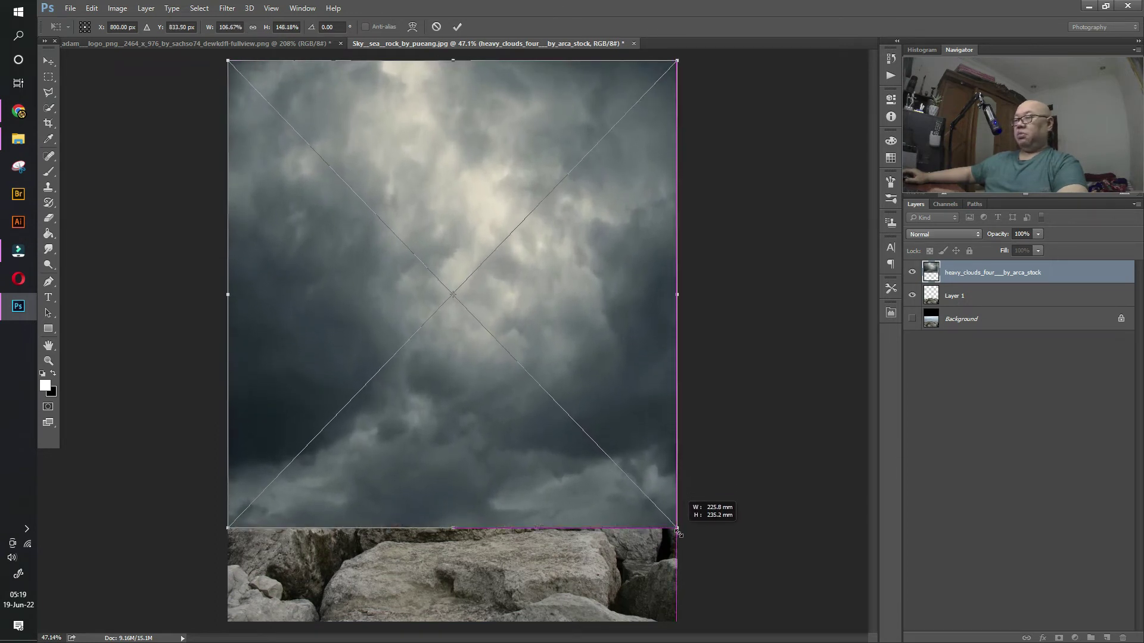
pyautogui.press('Return')
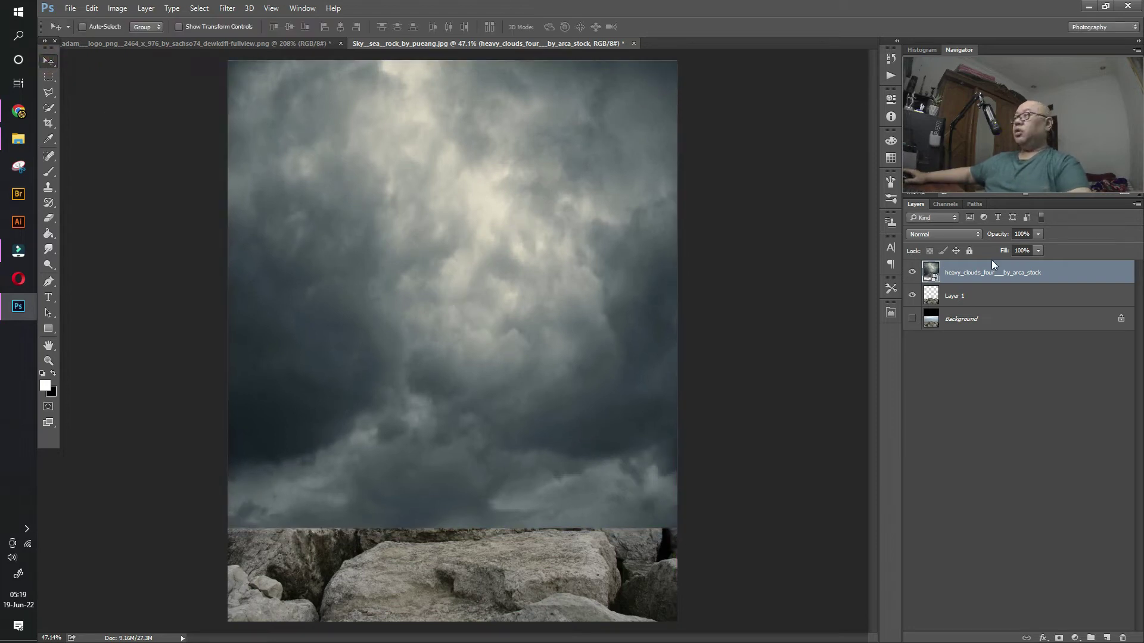
pyautogui.moveTo(982, 272); pyautogui.dragTo(987, 310)
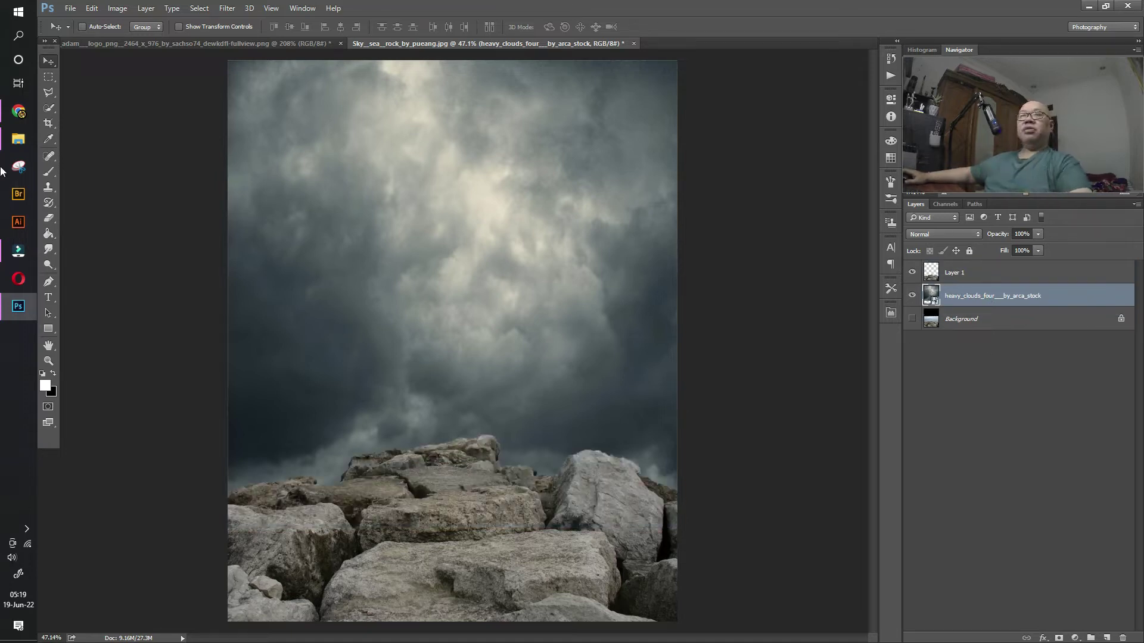
pyautogui.click(27, 139)
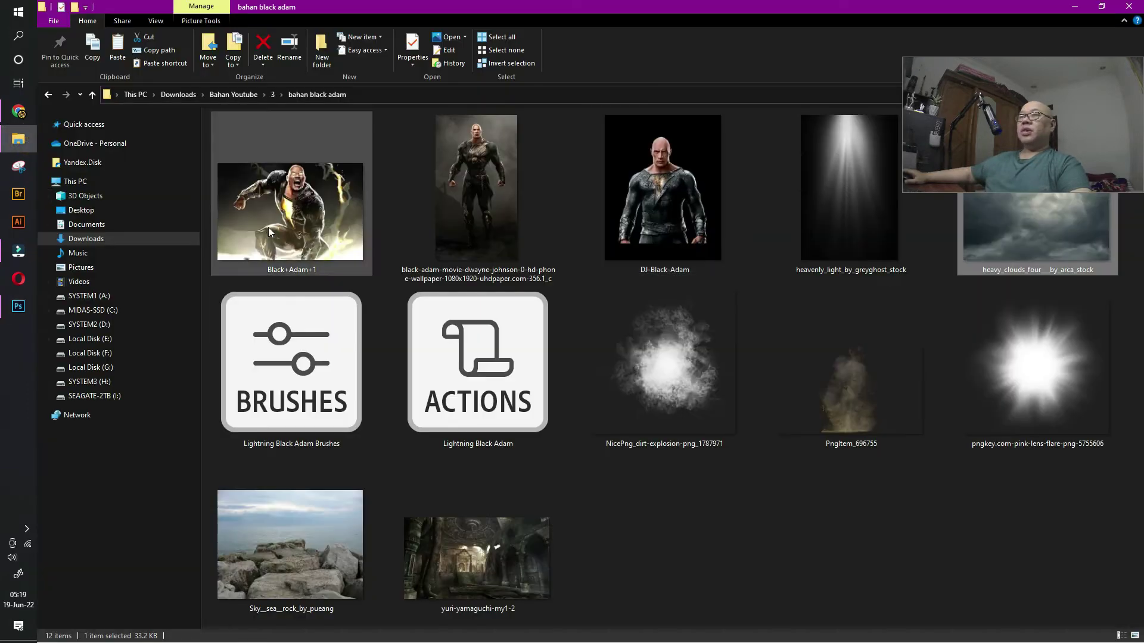
# Step: Open Black+Adam+1 from File Explorer in Adobe Photoshop CC 2015
pyautogui.click(310, 236)
pyautogui.rightClick(310, 232)
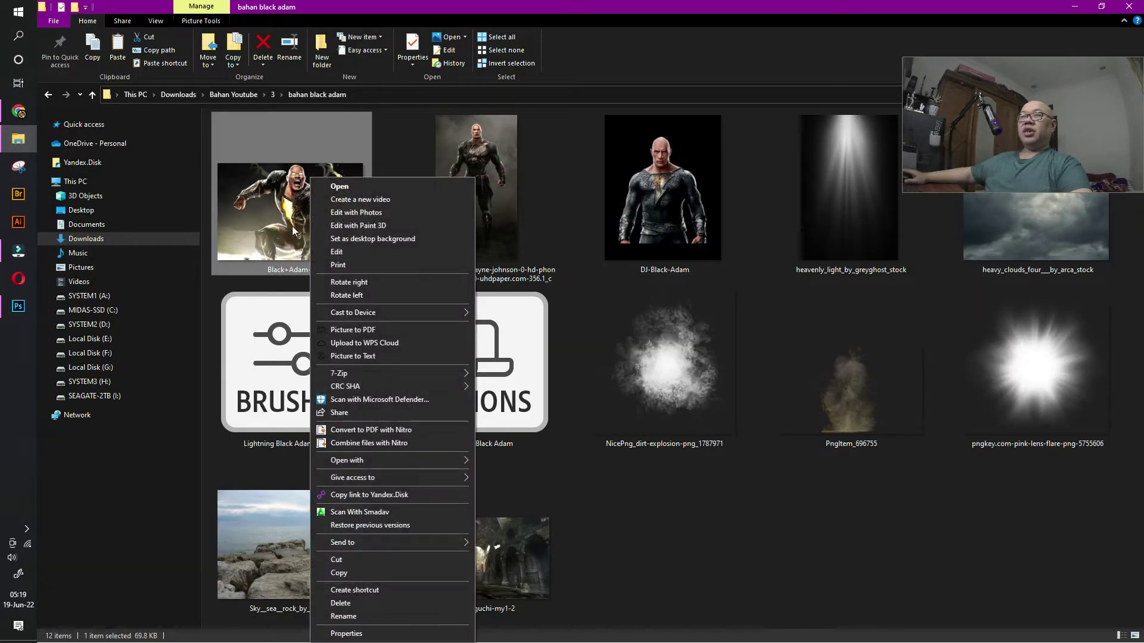
pyautogui.moveTo(347, 460)
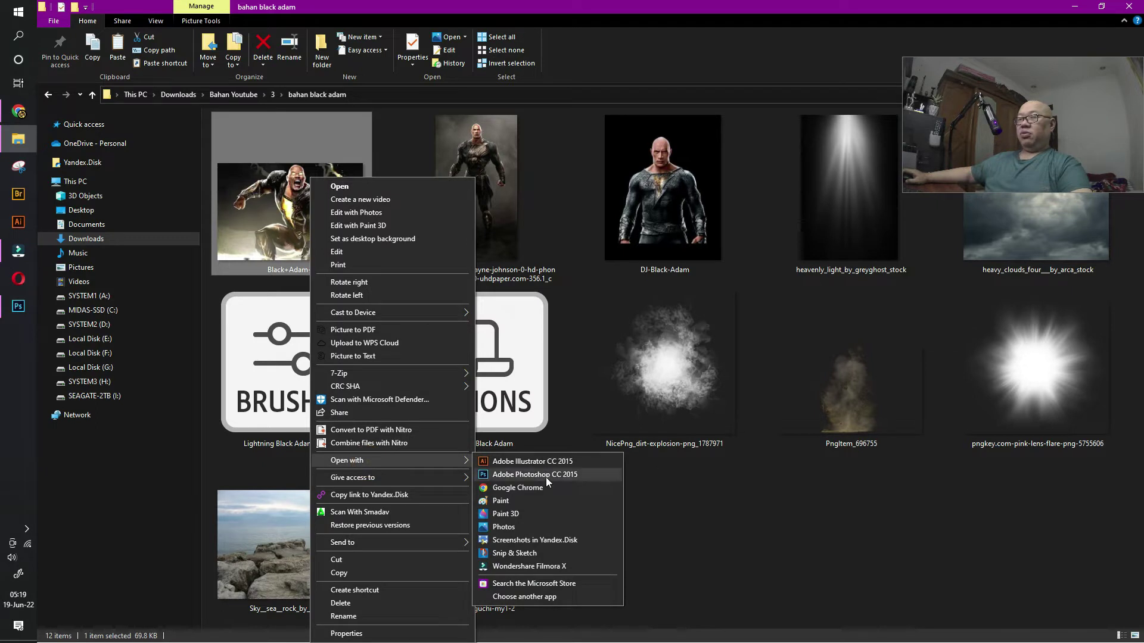
pyautogui.click(562, 476)
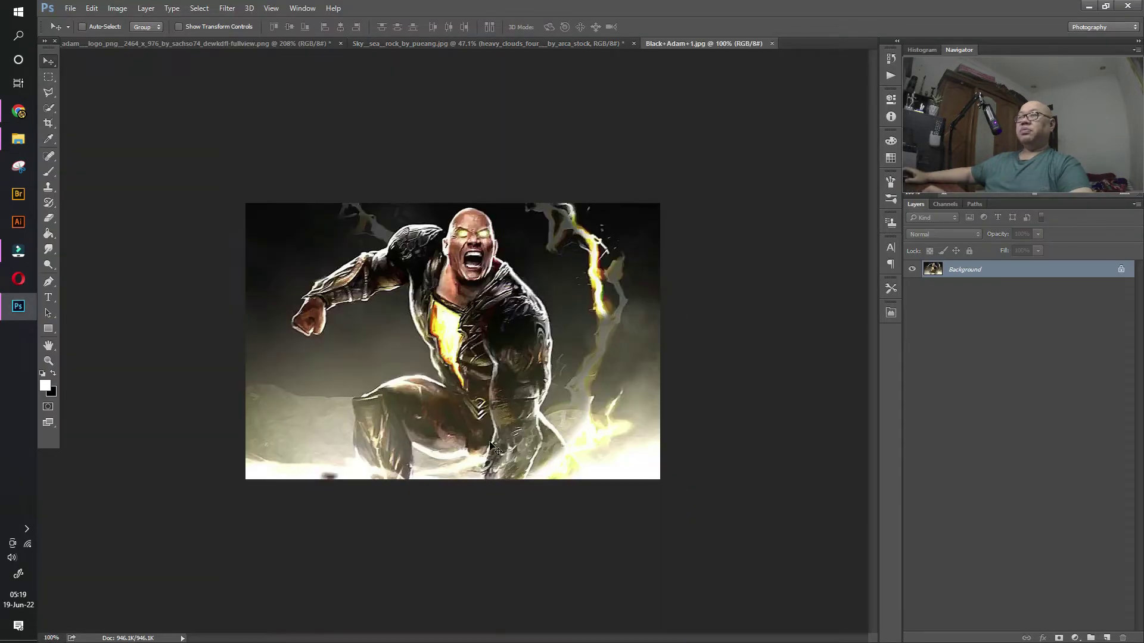
# Step: Quick-select the Black Adam figure from fist to legs, trim extra background, and copy it to Layer 1
pyautogui.click(50, 111)
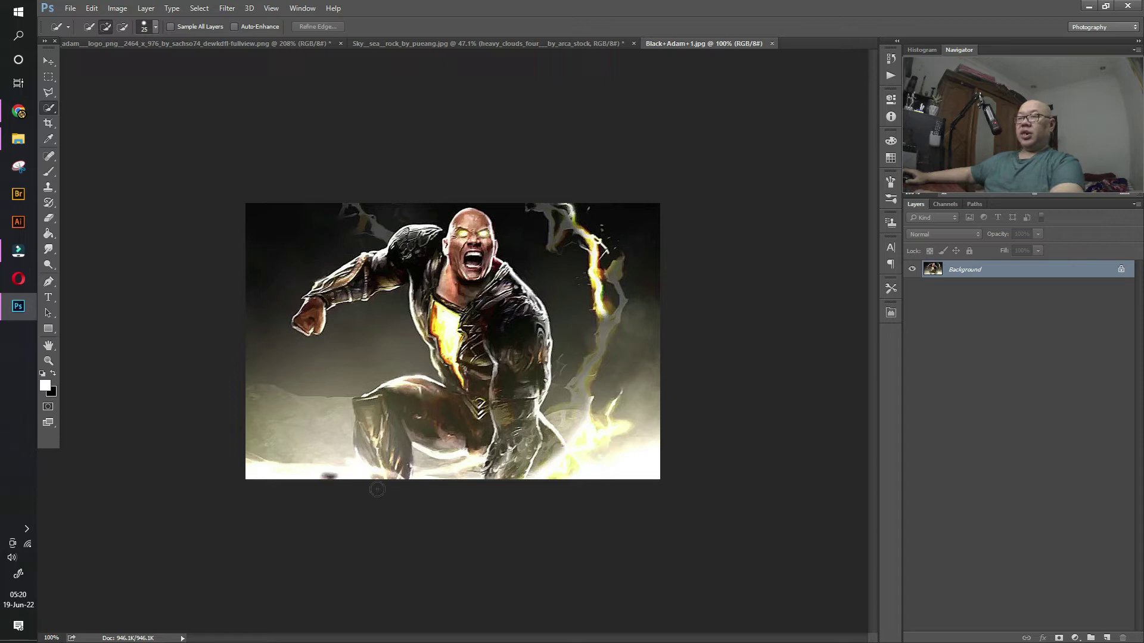
pyautogui.moveTo(303, 327); pyautogui.dragTo(356, 271)
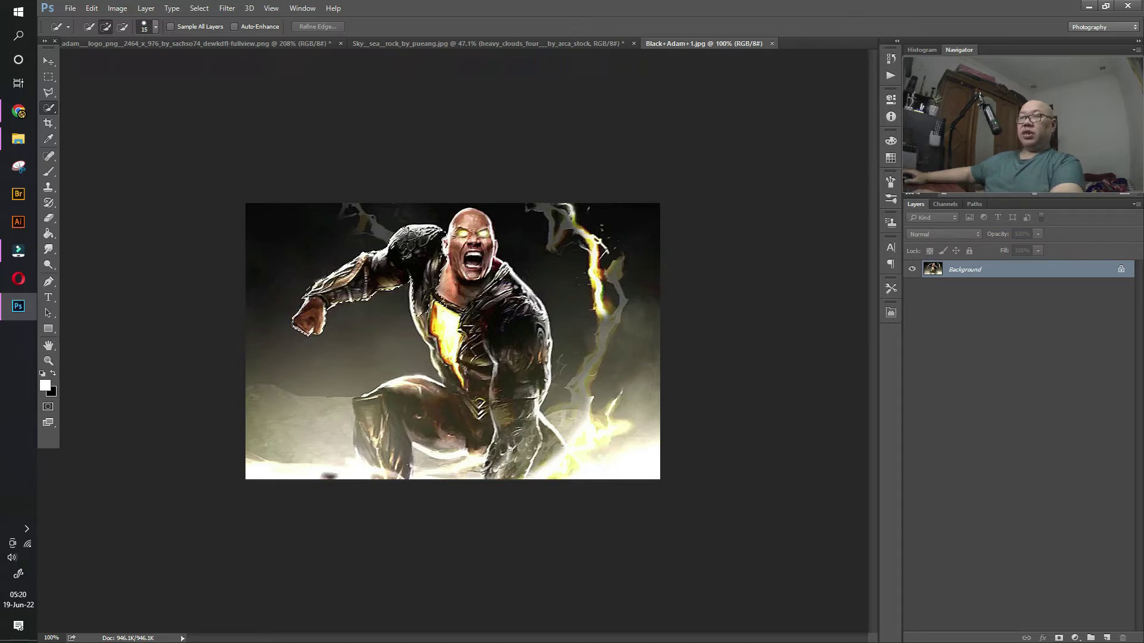
pyautogui.moveTo(460, 225); pyautogui.dragTo(470, 218)
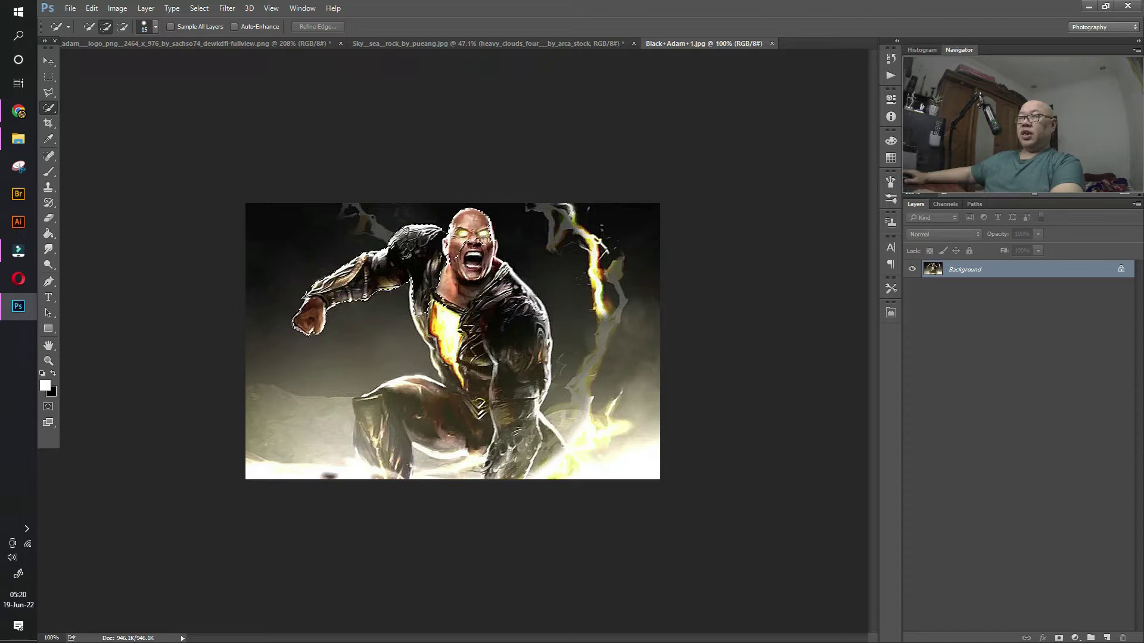
pyautogui.moveTo(494, 257); pyautogui.dragTo(511, 280)
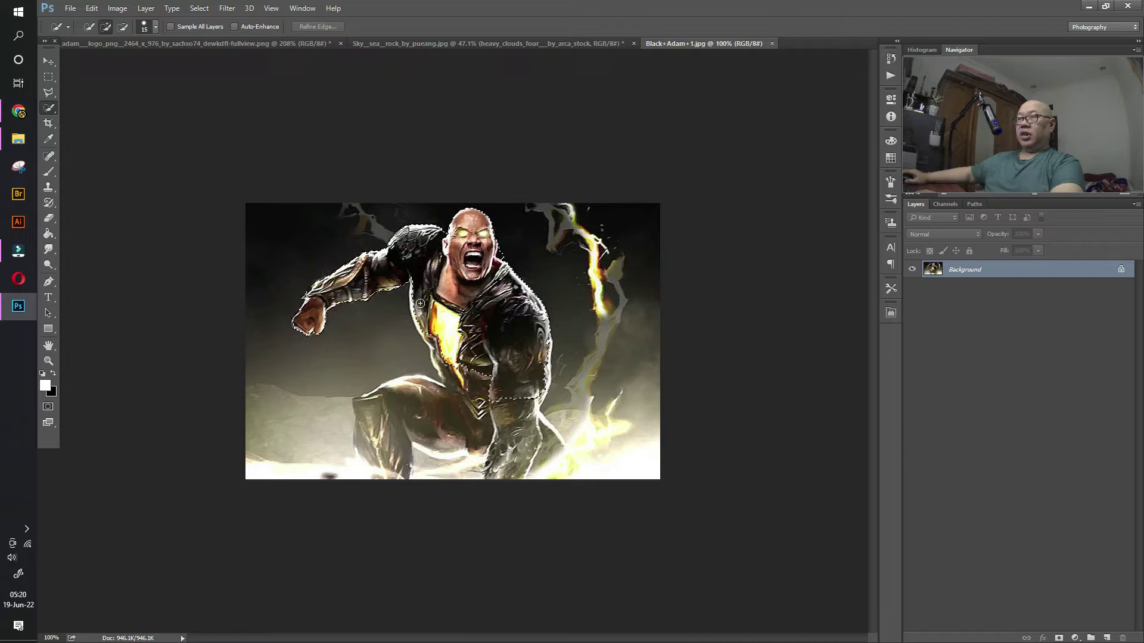
pyautogui.moveTo(422, 318); pyautogui.dragTo(422, 313)
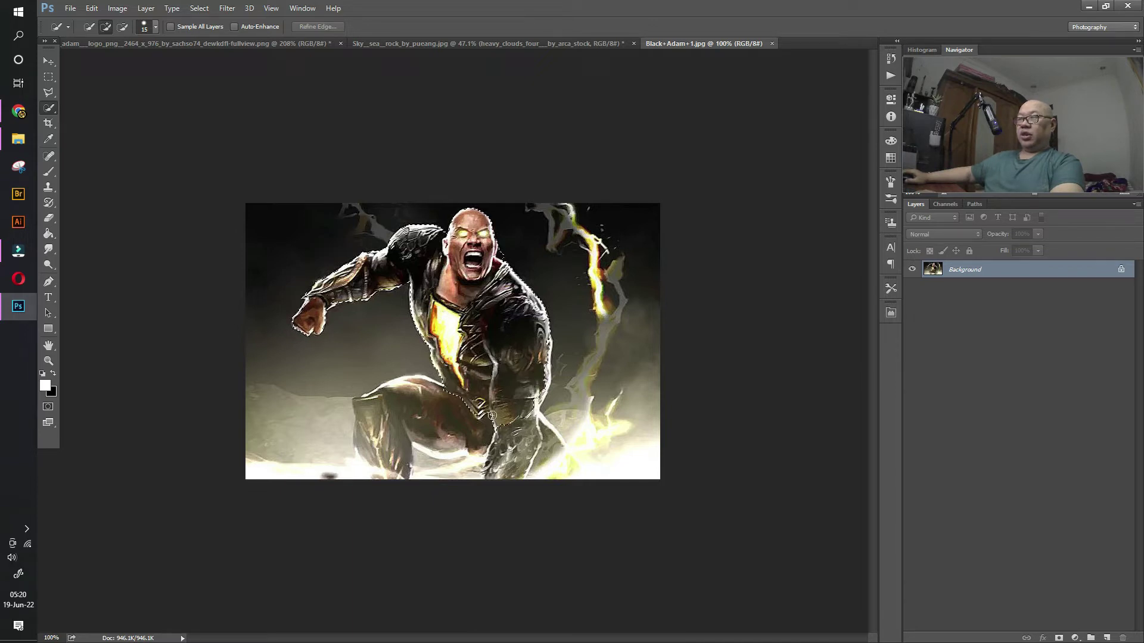
pyautogui.moveTo(530, 415); pyautogui.dragTo(566, 471)
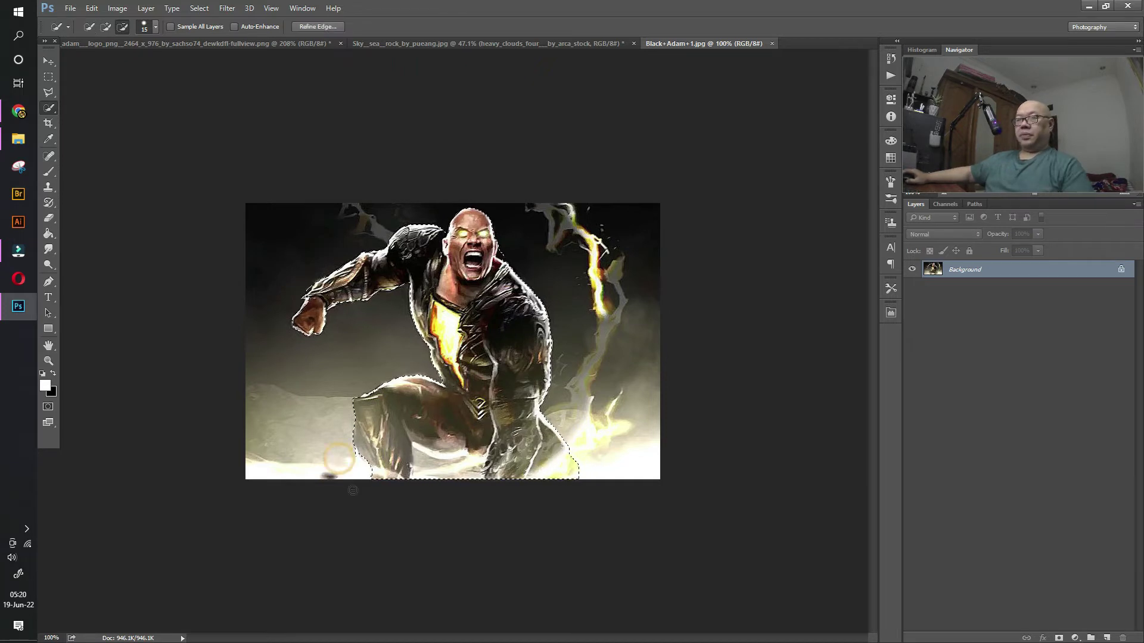
pyautogui.moveTo(358, 462)
pyautogui.mouseDown()
pyautogui.moveTo(367, 494)
pyautogui.moveTo(413, 462)
pyautogui.mouseUp()
pyautogui.press('[')
pyautogui.press('[')
pyautogui.press('[')
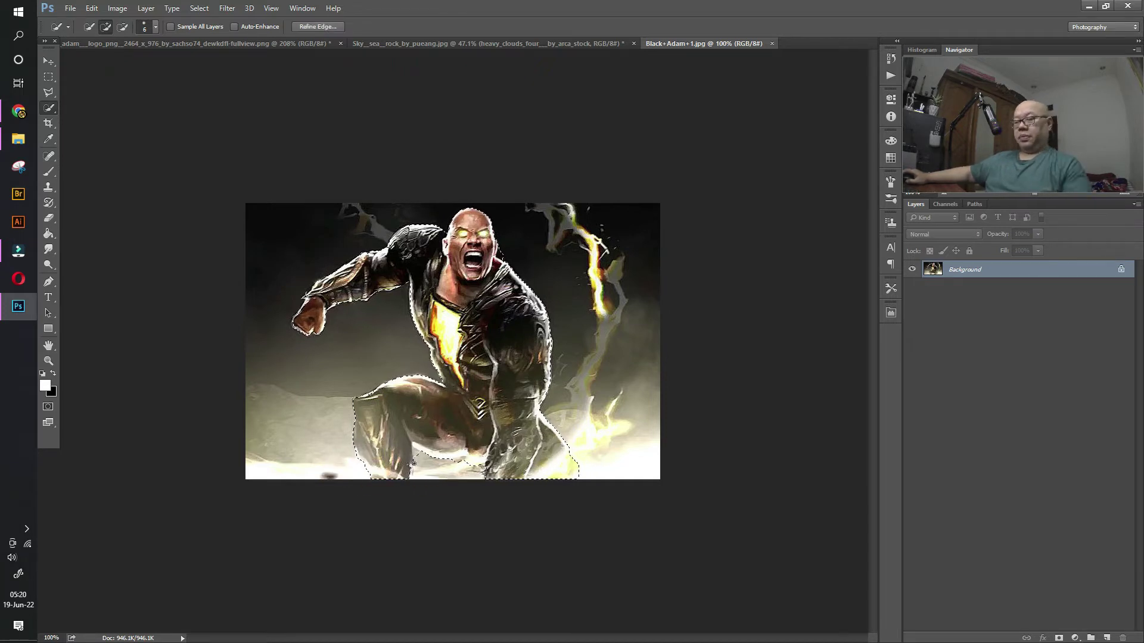
pyautogui.press('alt')
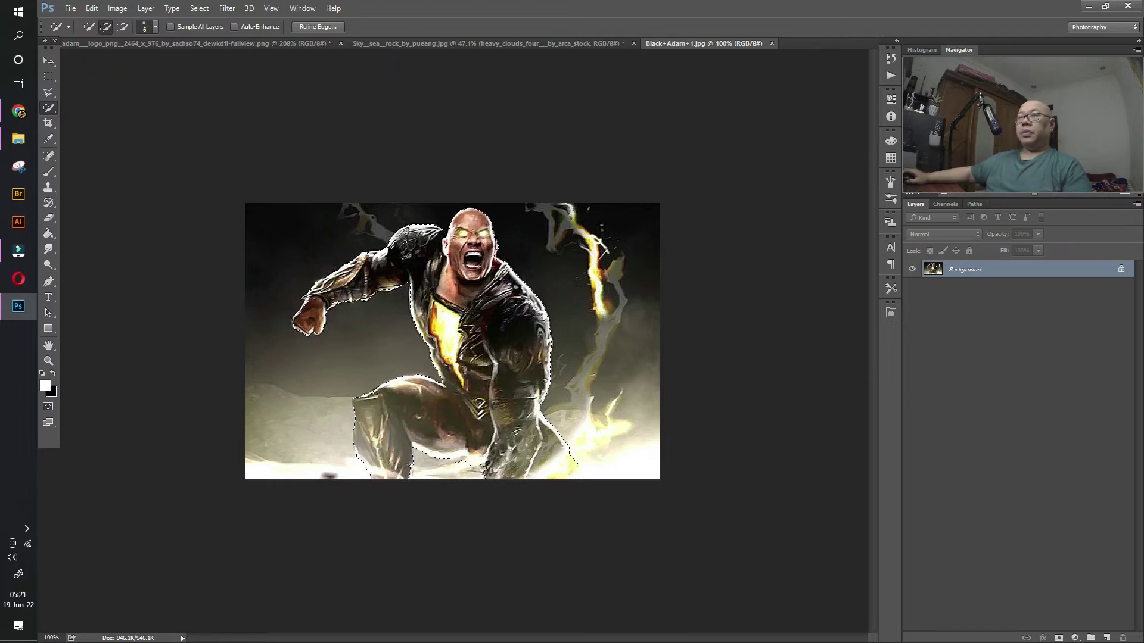
pyautogui.click(50, 62)
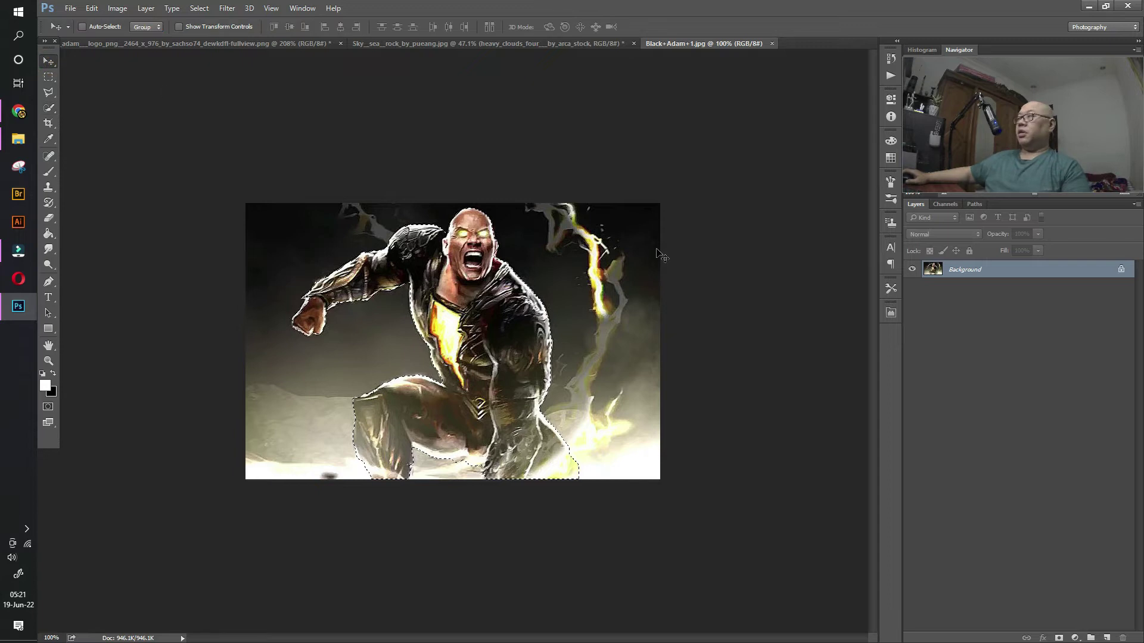
pyautogui.hotkey('ctrl', 'j')
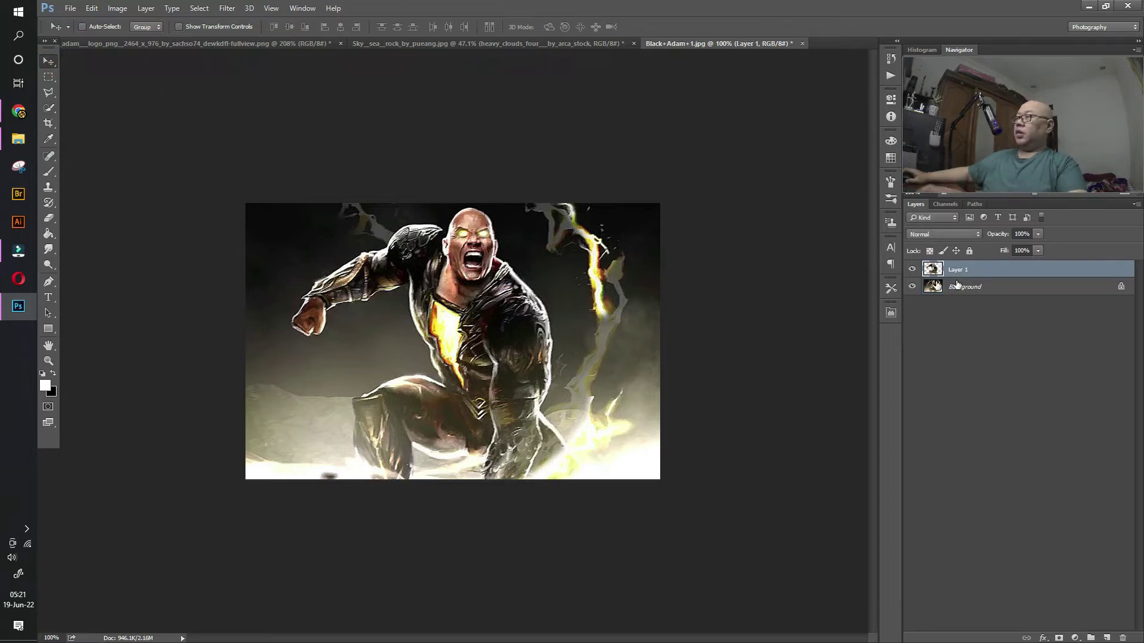
# Step: Bring the cut-out figure into the sky document as Layer 2, placed on the rocks
pyautogui.click(911, 287)
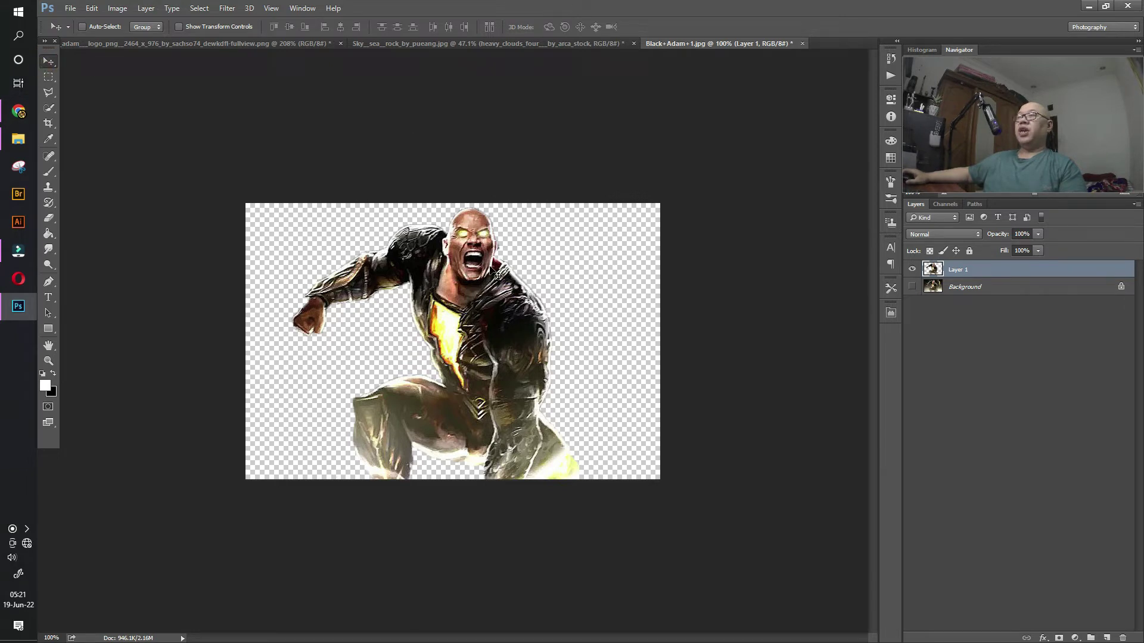
pyautogui.moveTo(495, 273); pyautogui.dragTo(459, 22)
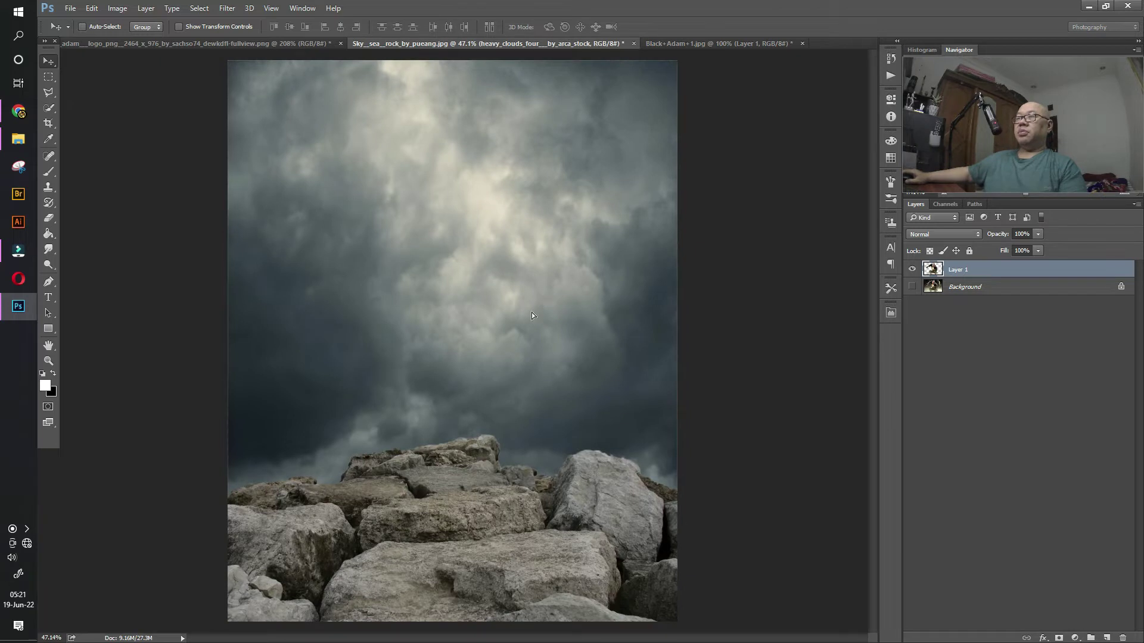
pyautogui.moveTo(478, 45)
pyautogui.mouseDown()
pyautogui.moveTo(523, 321)
pyautogui.moveTo(459, 401)
pyautogui.mouseUp()
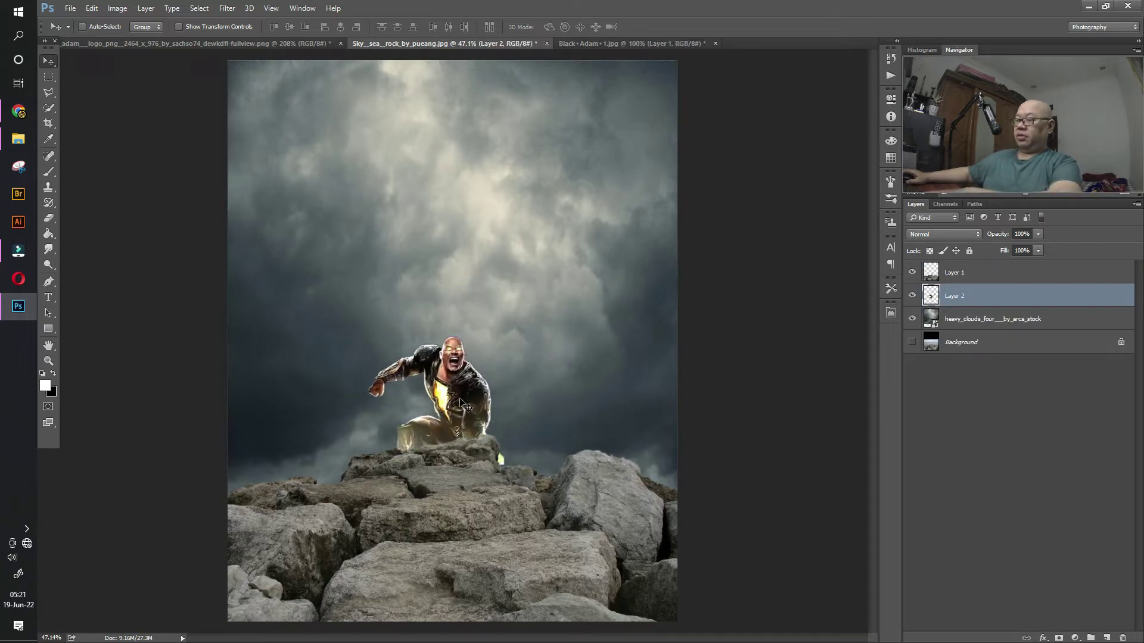
pyautogui.moveTo(980, 292); pyautogui.dragTo(976, 267)
pyautogui.moveTo(458, 380)
pyautogui.mouseDown()
pyautogui.moveTo(468, 364)
pyautogui.moveTo(475, 404)
pyautogui.mouseUp()
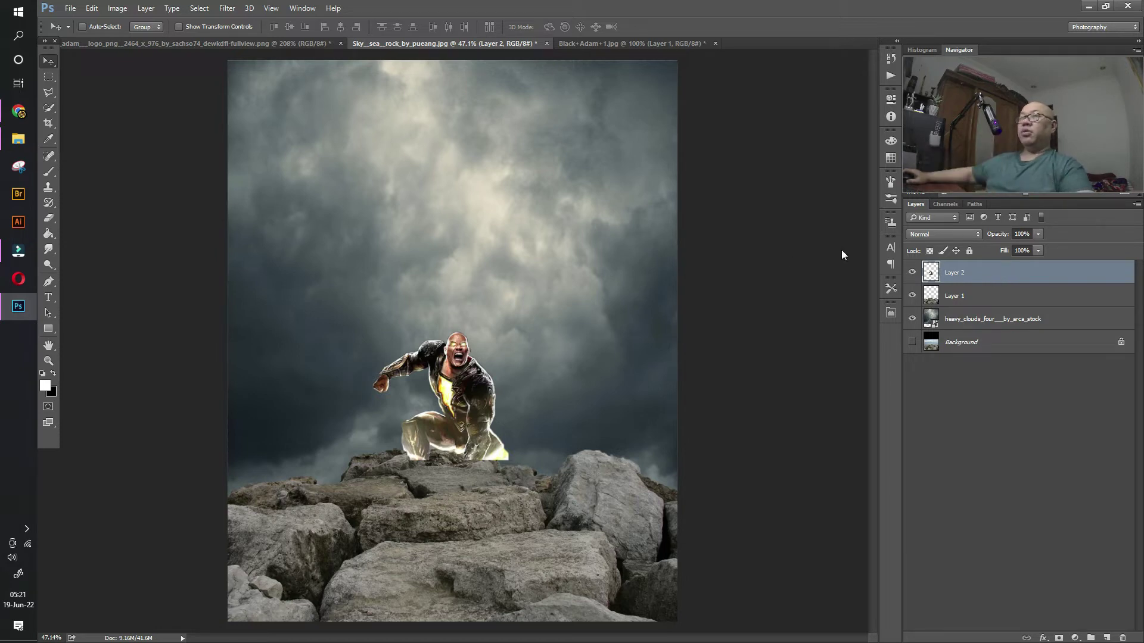
# Step: Drag the PngItem_696755 dust image from the asset folder into the composite
pyautogui.click(17, 138)
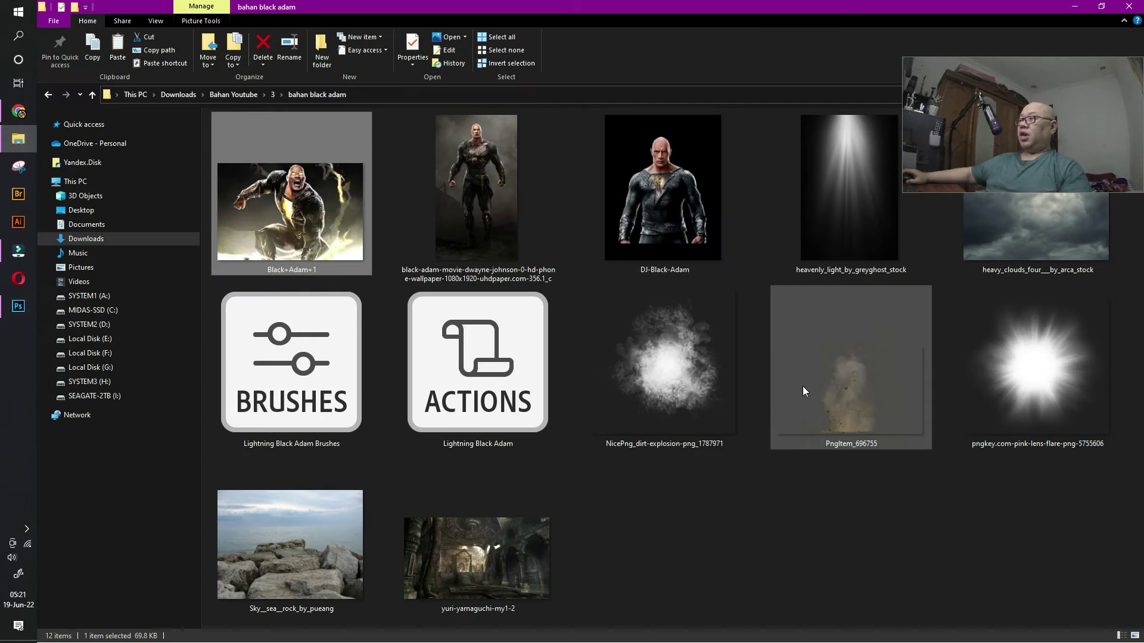
pyautogui.click(843, 402)
pyautogui.moveTo(851, 399)
pyautogui.mouseDown()
pyautogui.moveTo(16, 305)
pyautogui.moveTo(524, 309)
pyautogui.mouseUp()
# Step: Shrink the dust image, tilt it about 19 degrees, and place it right of the figure
pyautogui.moveTo(677, 206); pyautogui.dragTo(581, 263)
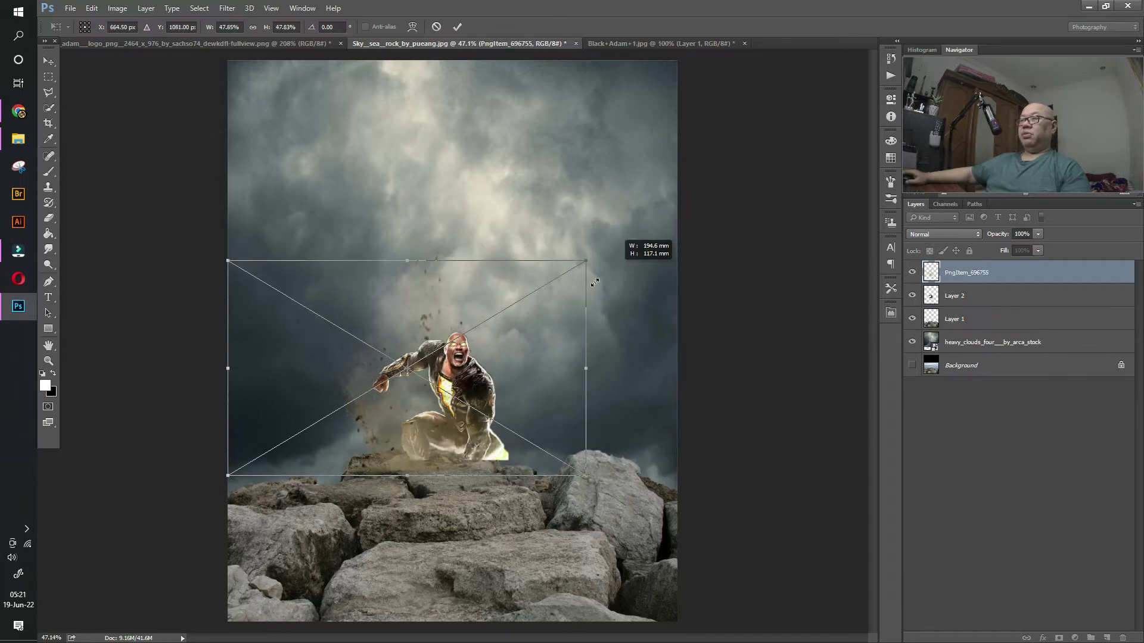
pyautogui.moveTo(411, 322)
pyautogui.mouseDown()
pyautogui.moveTo(544, 322)
pyautogui.moveTo(530, 318)
pyautogui.mouseUp()
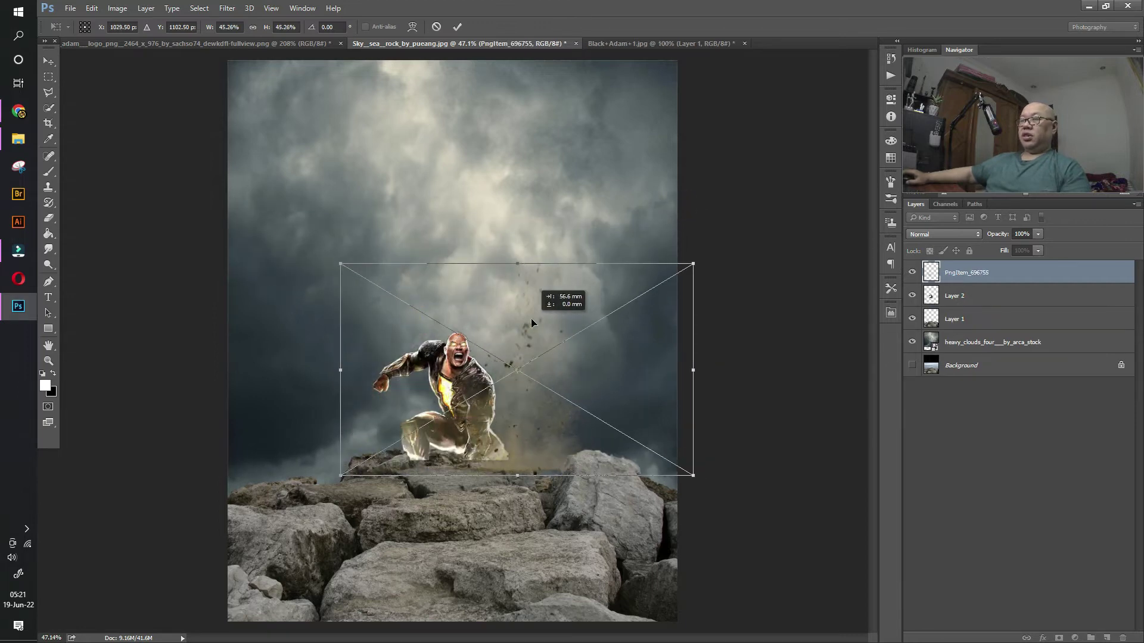
pyautogui.moveTo(699, 244)
pyautogui.mouseDown()
pyautogui.moveTo(741, 309)
pyautogui.moveTo(670, 334)
pyautogui.mouseUp()
pyautogui.moveTo(499, 348); pyautogui.dragTo(519, 361)
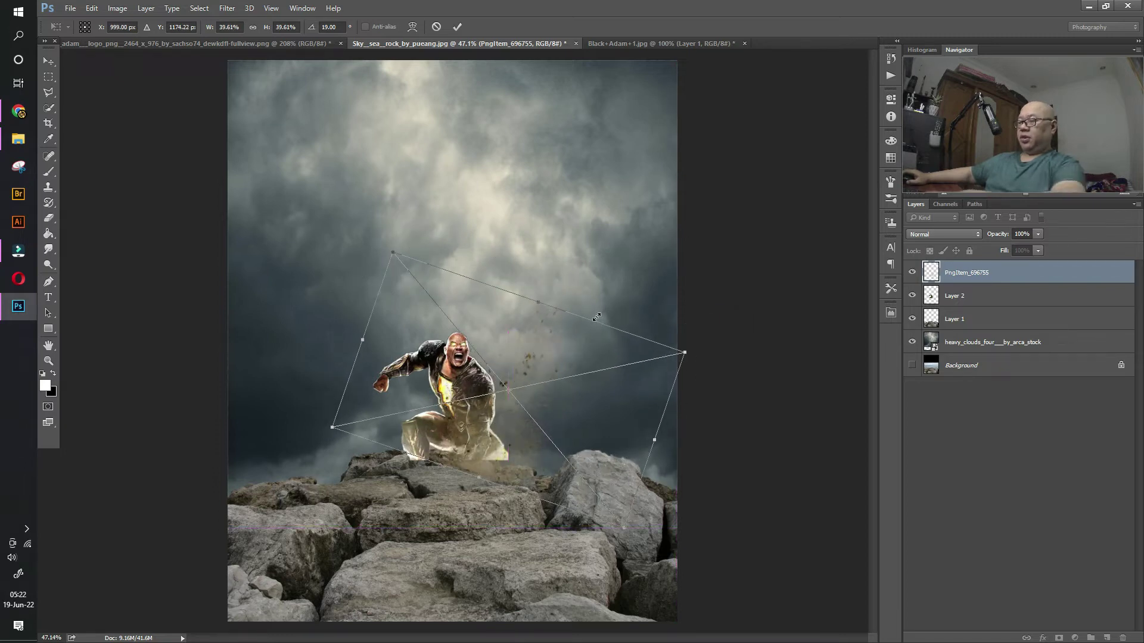
pyautogui.press('Return')
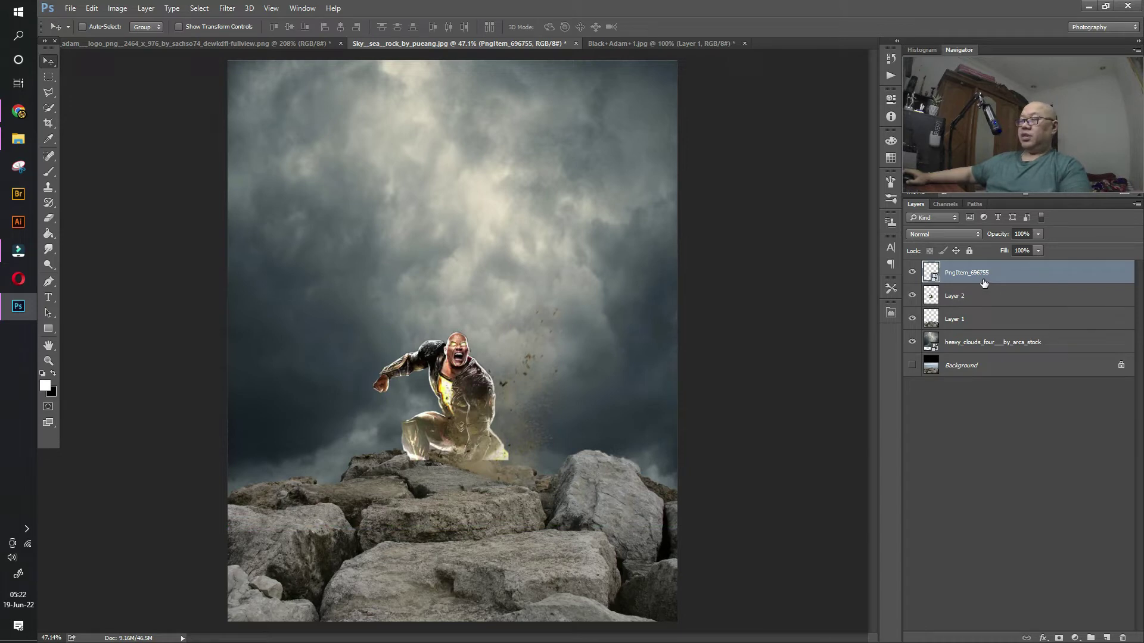
# Step: Duplicate the dust layer, then rotate, shrink and move the copy left of the figure
pyautogui.hotkey('ctrl', 'j')
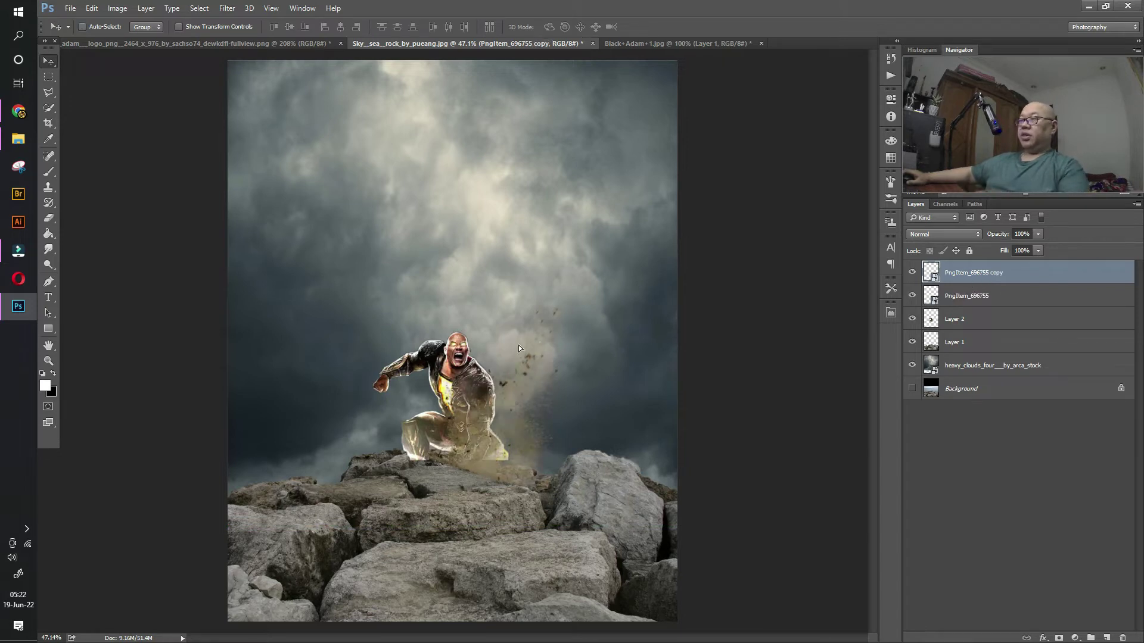
pyautogui.moveTo(518, 348); pyautogui.dragTo(417, 268)
pyautogui.hotkey('ctrl', 't')
pyautogui.moveTo(610, 262); pyautogui.dragTo(421, 113)
pyautogui.moveTo(444, 289); pyautogui.dragTo(419, 356)
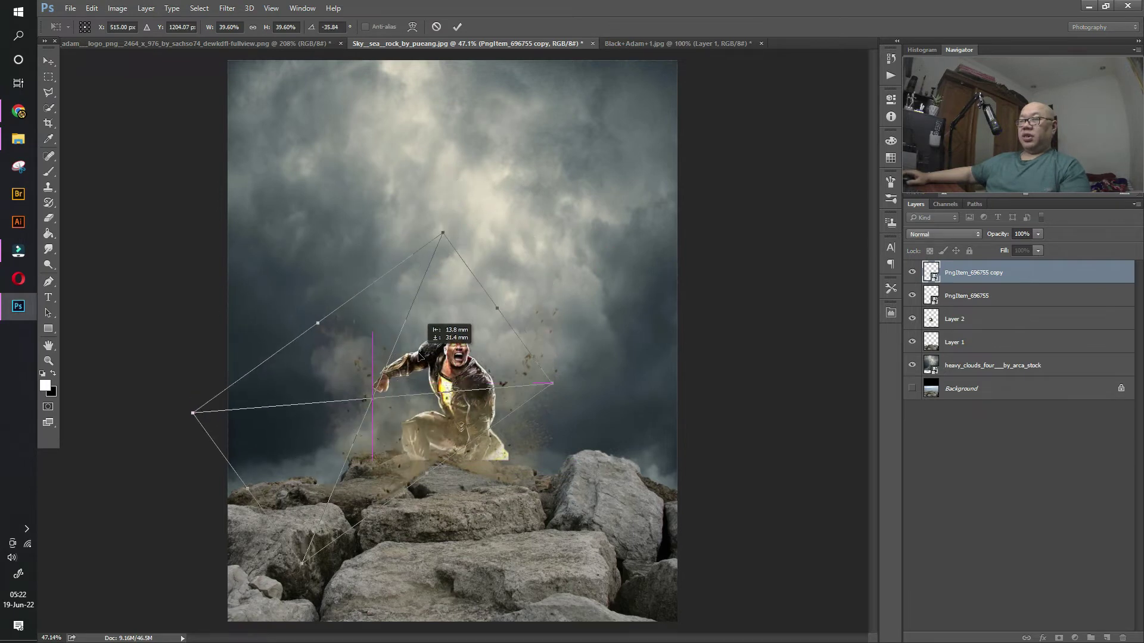
pyautogui.moveTo(443, 237); pyautogui.dragTo(426, 253)
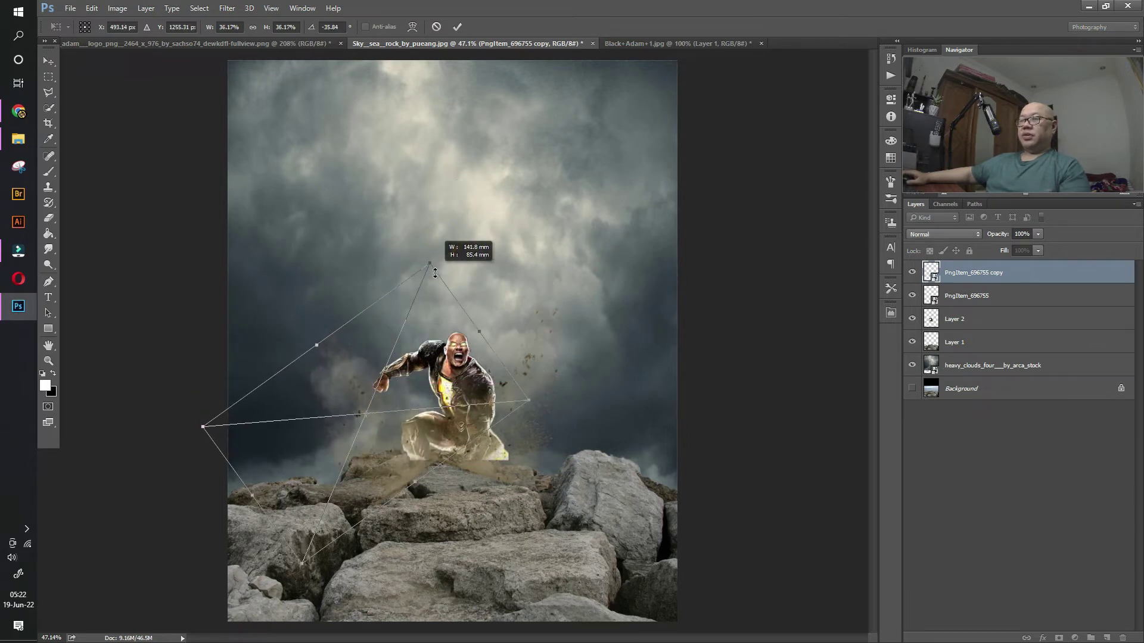
pyautogui.moveTo(425, 315); pyautogui.dragTo(440, 325)
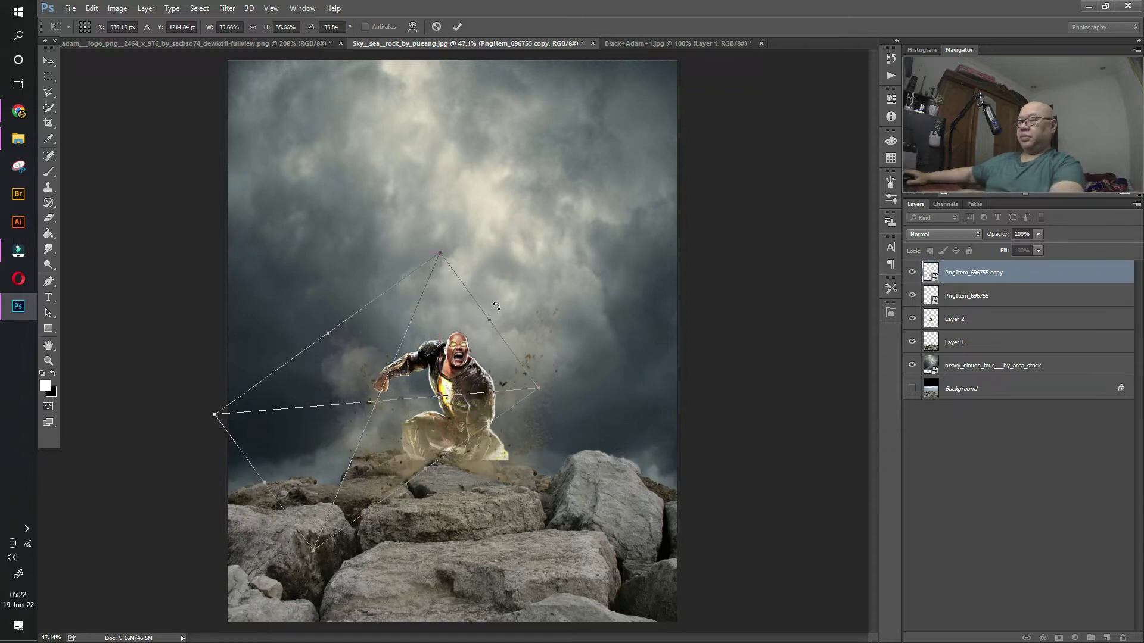
pyautogui.press('Return')
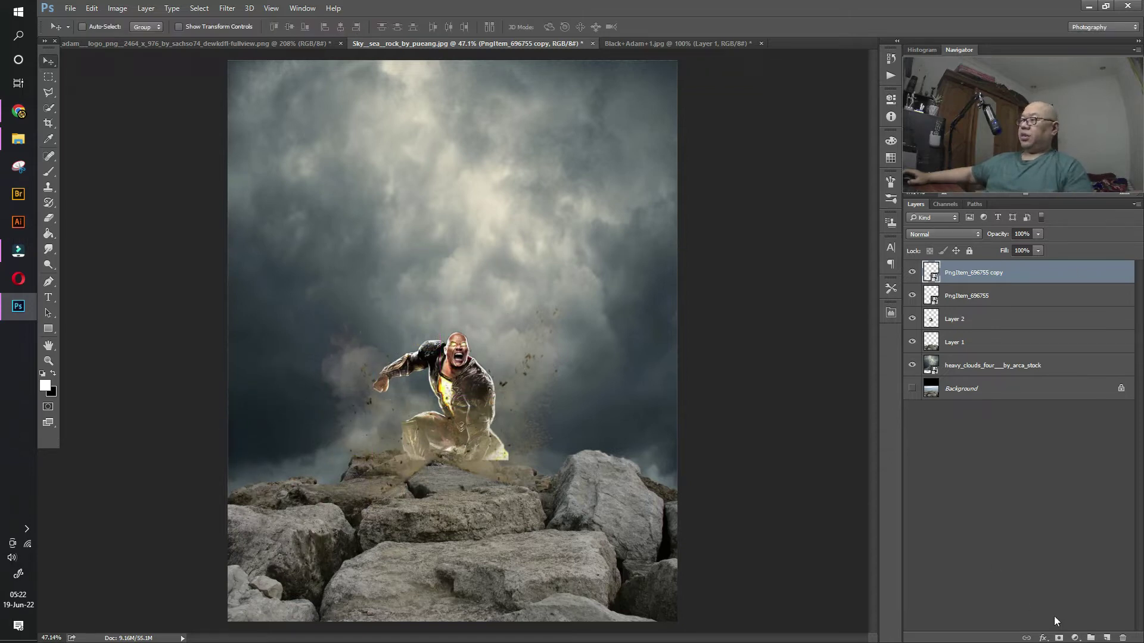
# Step: Mask the dust copy and paint black to hide its streaks over the rocks
pyautogui.click(1058, 638)
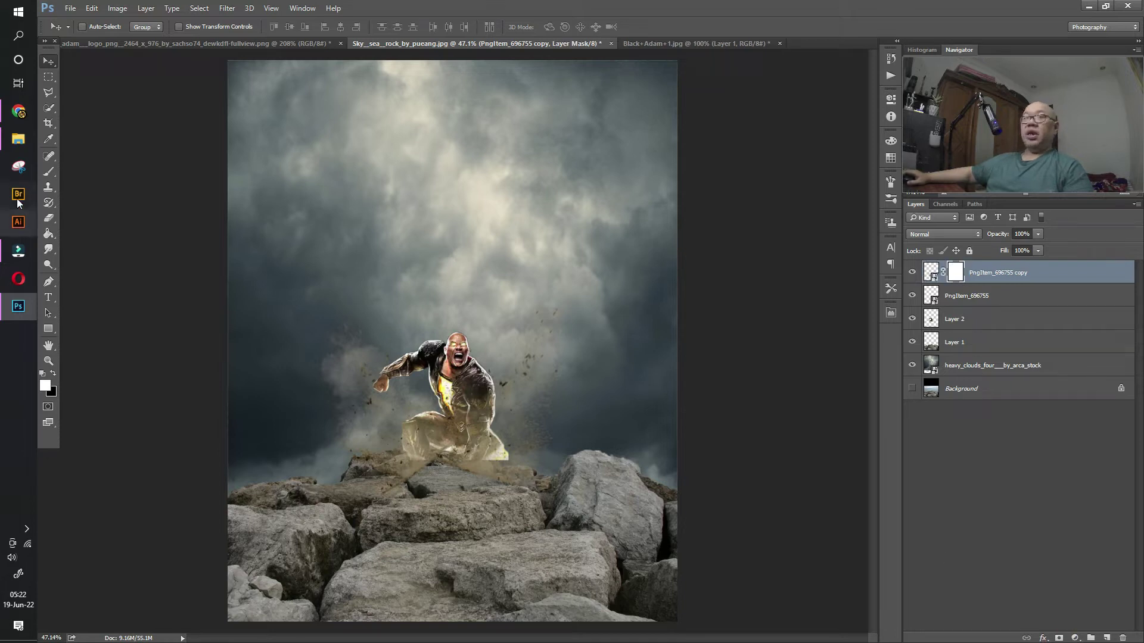
pyautogui.click(49, 361)
pyautogui.moveTo(452, 417); pyautogui.dragTo(536, 417)
pyautogui.moveTo(501, 463); pyautogui.dragTo(512, 208)
pyautogui.press('b')
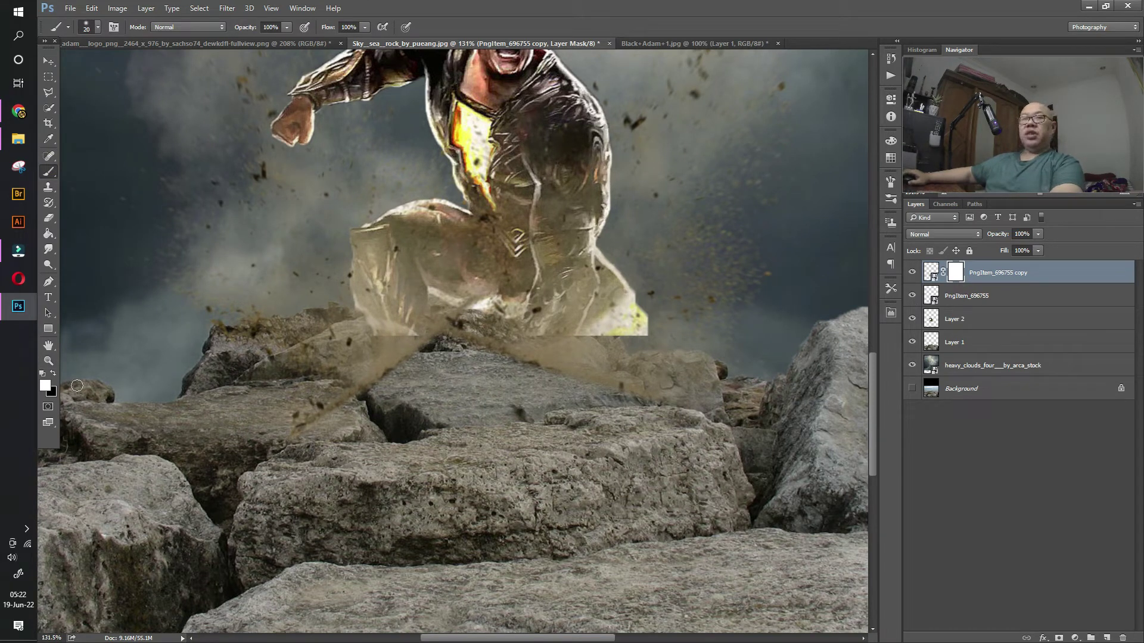
pyautogui.click(54, 374)
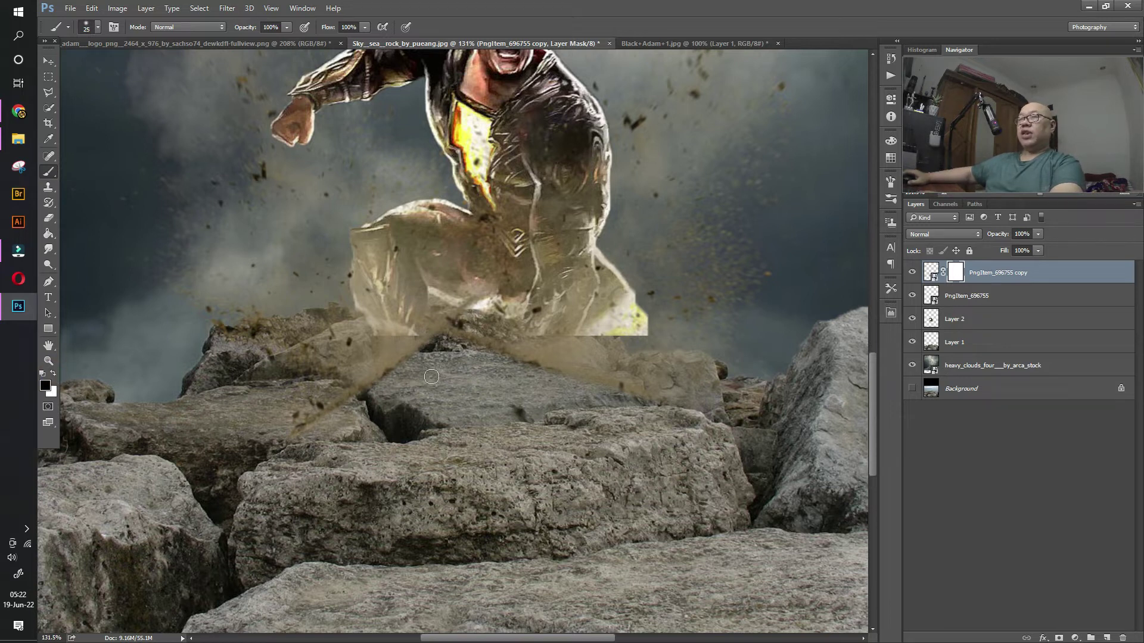
pyautogui.moveTo(432, 360); pyautogui.dragTo(261, 447)
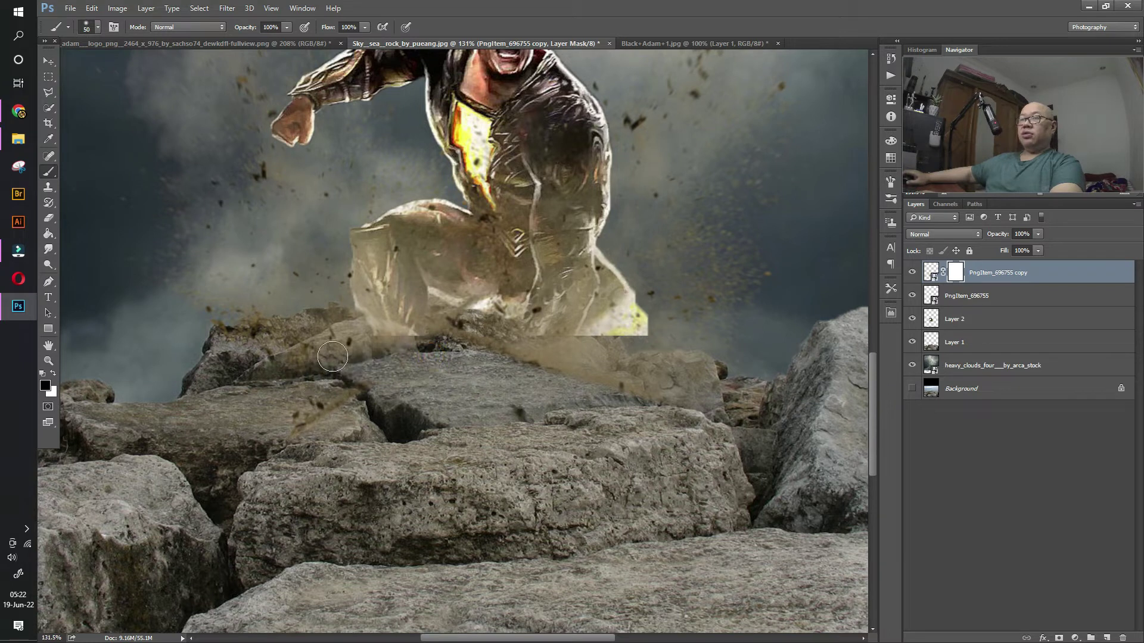
pyautogui.press(']')
pyautogui.press(']')
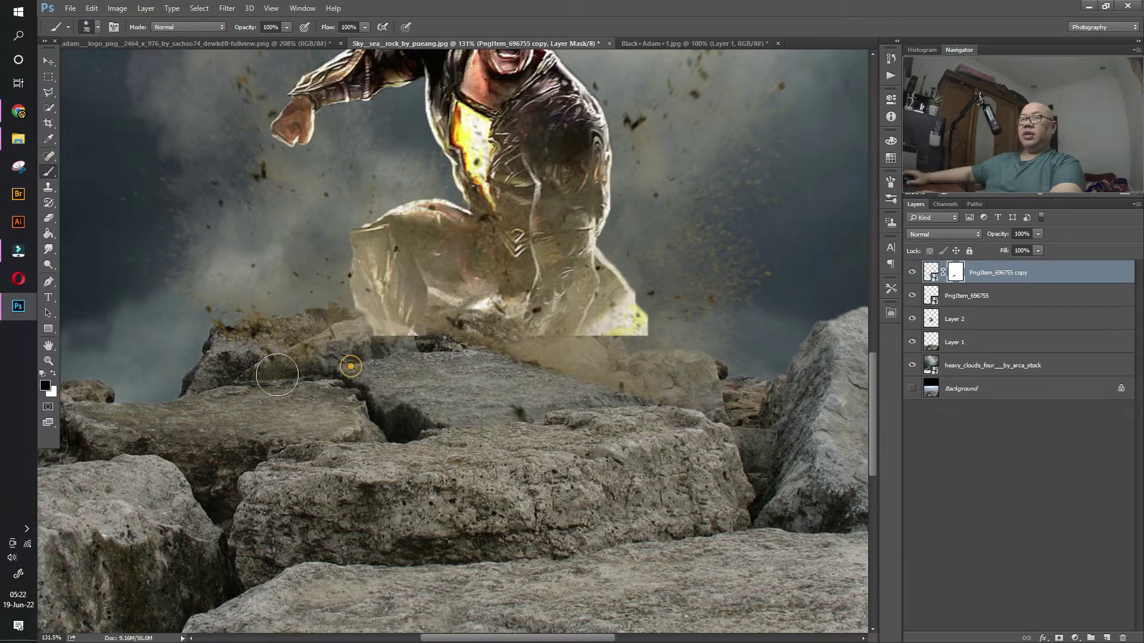
pyautogui.moveTo(286, 376); pyautogui.dragTo(390, 380)
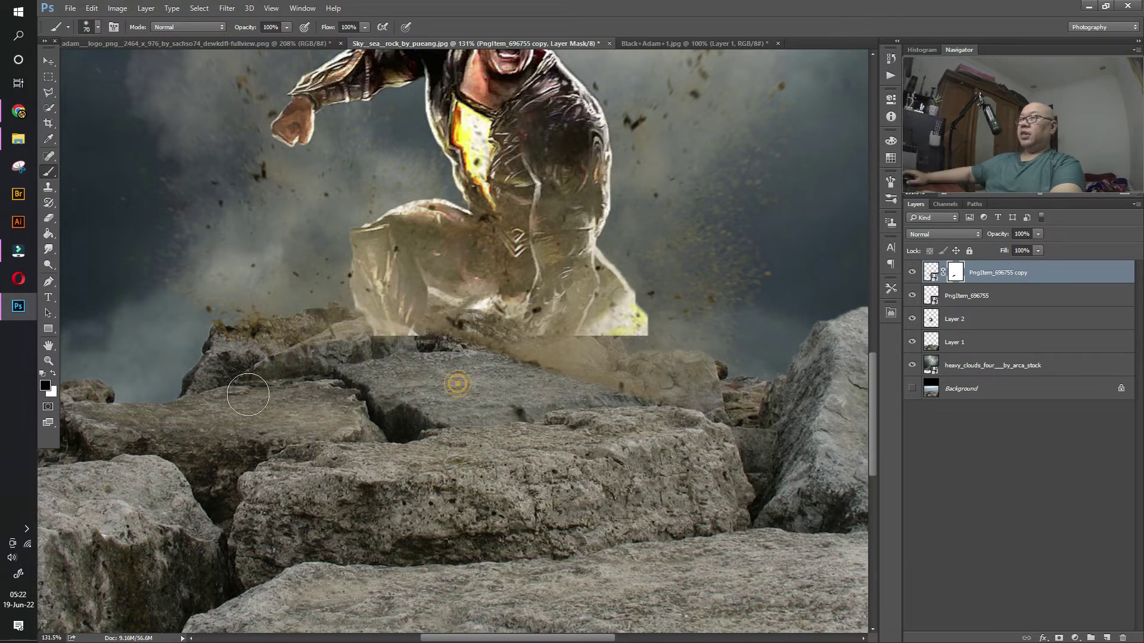
# Step: Mask the original dust layer and hide the dust covering the rocks below the figure
pyautogui.click(961, 296)
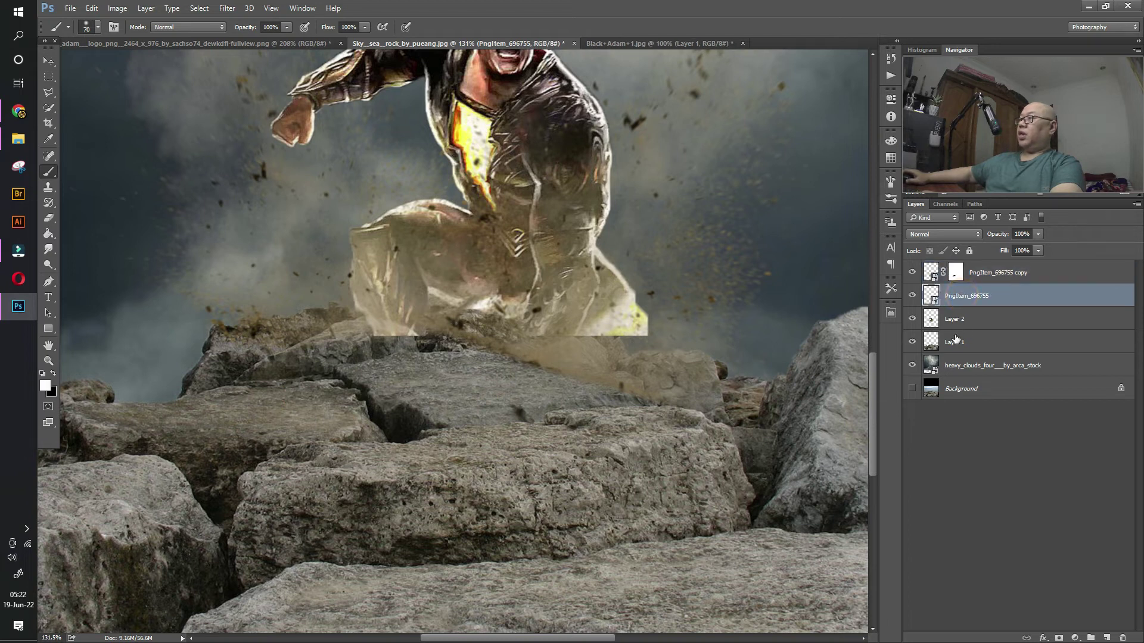
pyautogui.click(1058, 638)
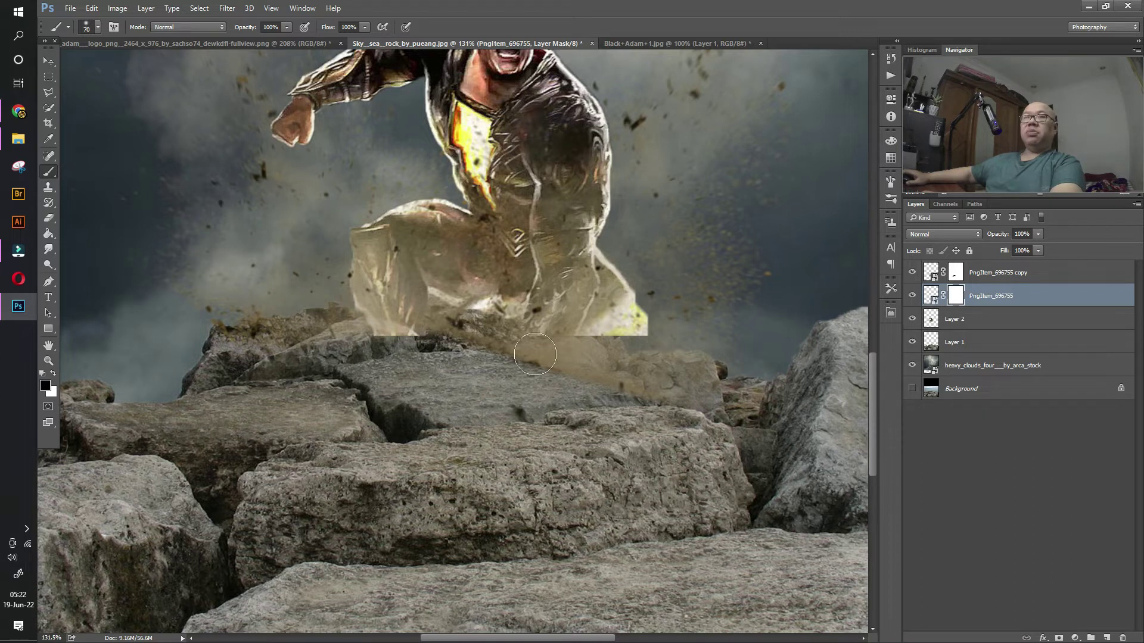
pyautogui.moveTo(503, 362); pyautogui.dragTo(674, 394)
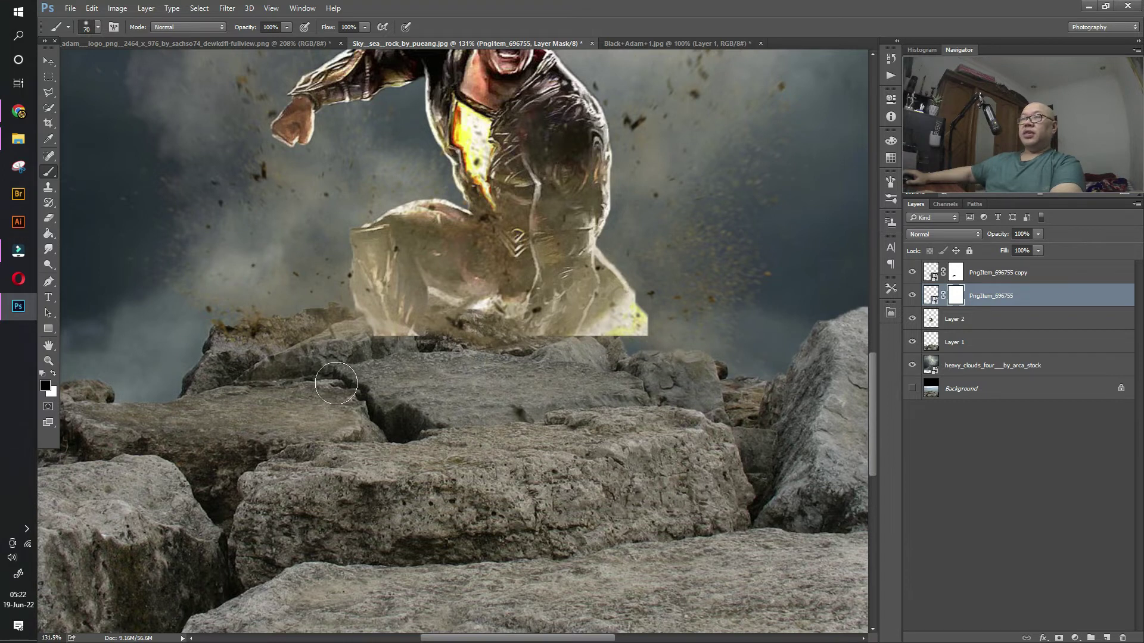
pyautogui.scroll(5, 536, 393)
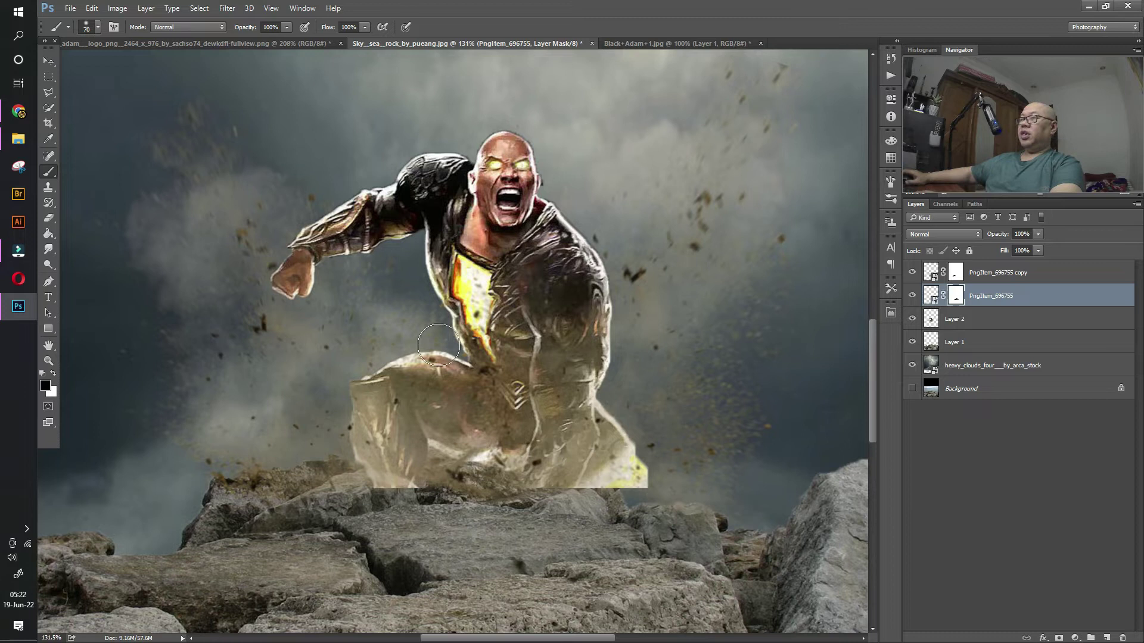
# Step: Mask Layer 2 and paint black along the figure's base to blend it into the rocks
pyautogui.click(954, 320)
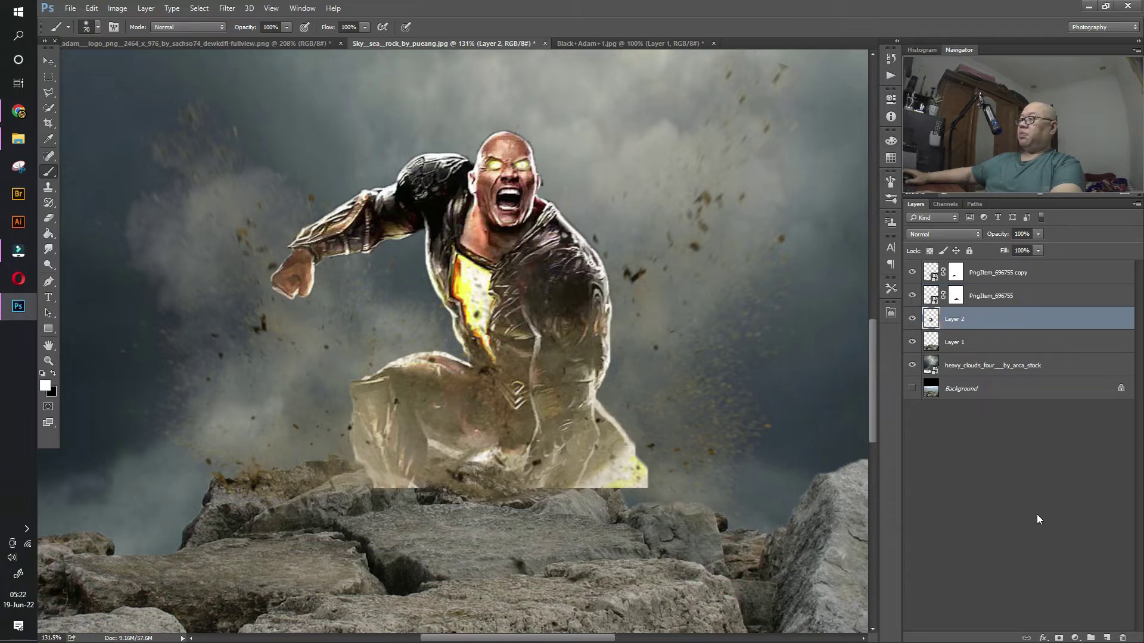
pyautogui.click(1059, 638)
pyautogui.press('x')
pyautogui.moveTo(381, 499); pyautogui.dragTo(636, 509)
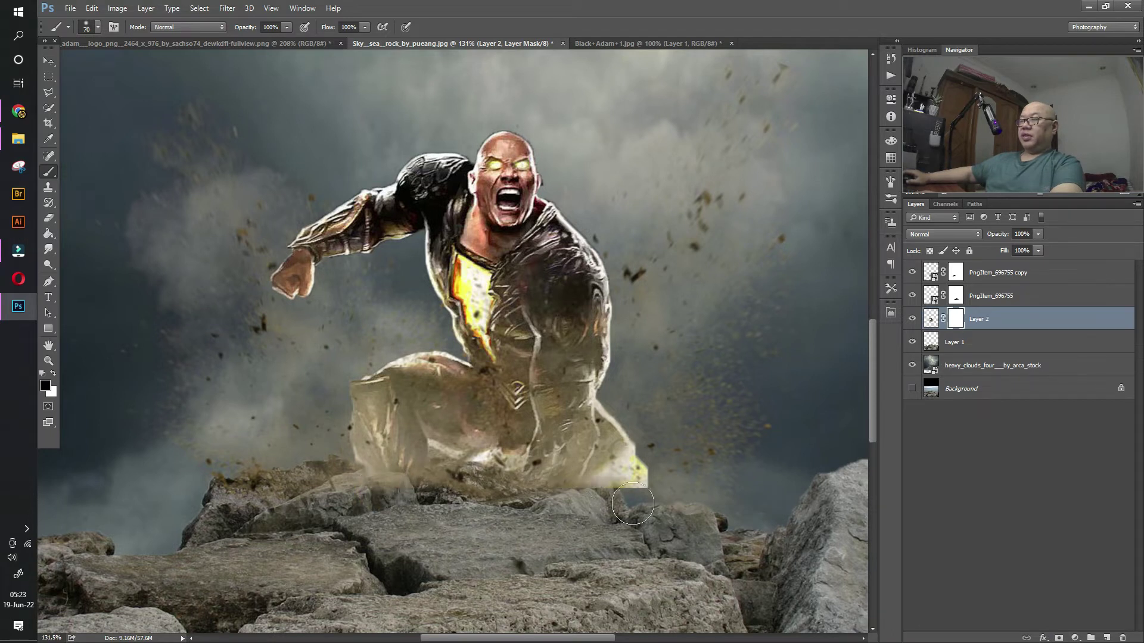
pyautogui.moveTo(668, 465); pyautogui.dragTo(634, 508)
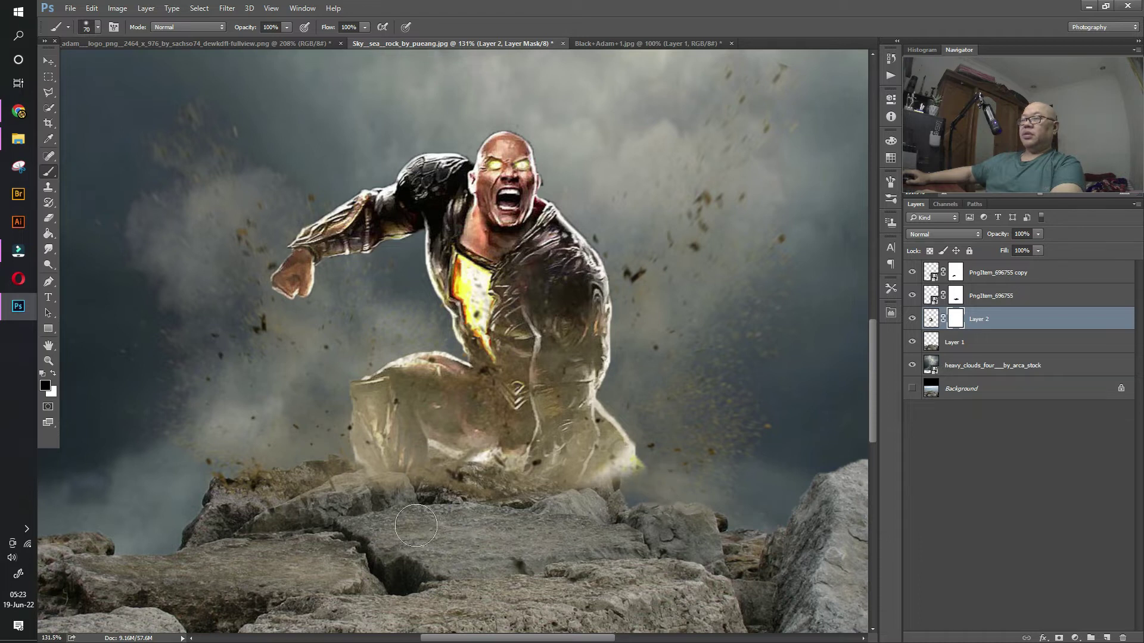
# Step: Zoom out, then select the figure and both dust layers and move them together
pyautogui.click(51, 59)
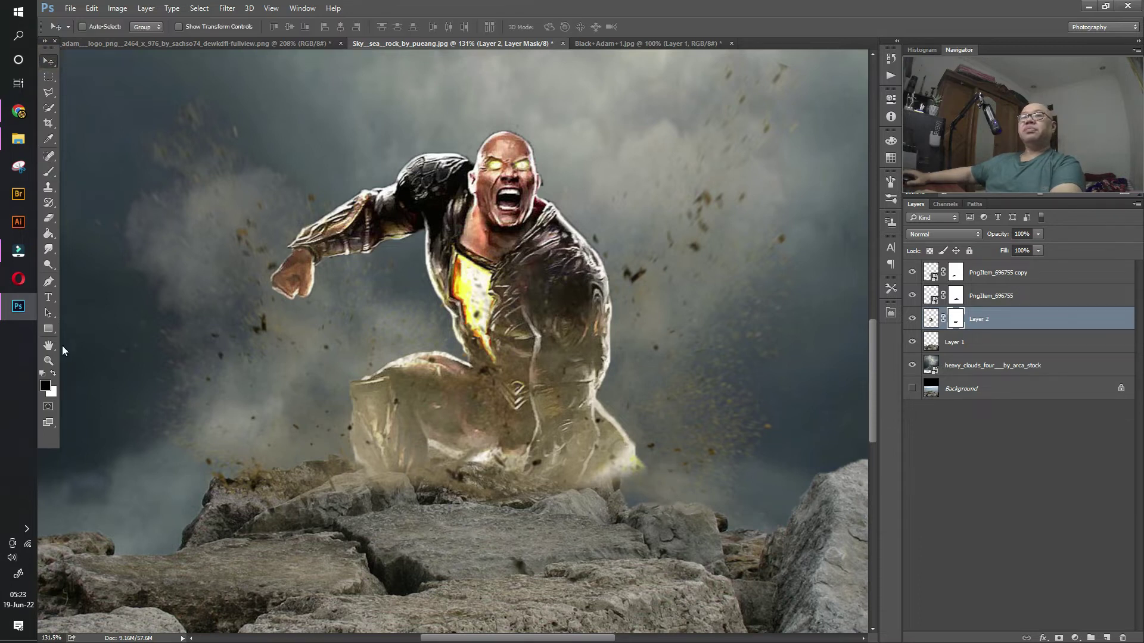
pyautogui.click(51, 362)
pyautogui.keyDown('alt'); pyautogui.click(429, 429); pyautogui.keyUp('alt')
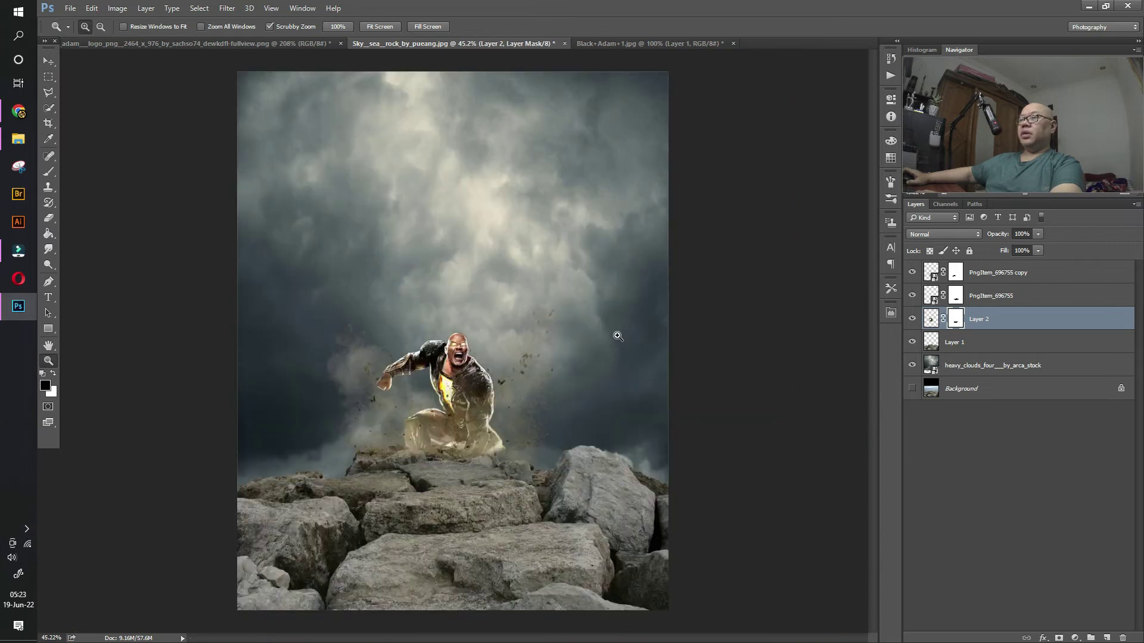
pyautogui.click(48, 61)
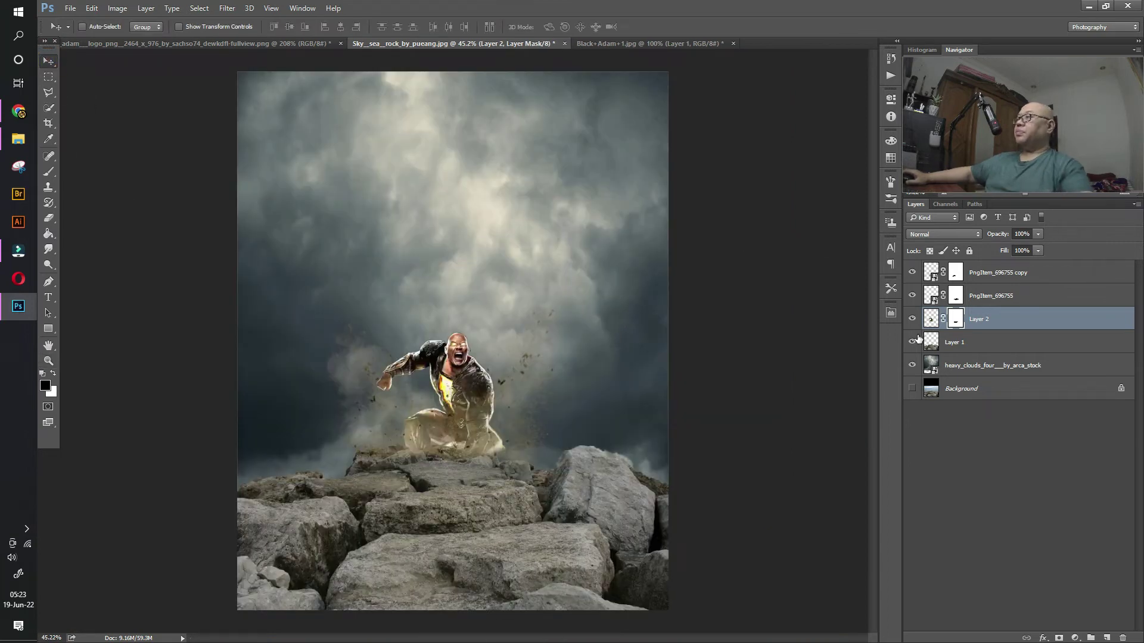
pyautogui.keyDown('shift'); pyautogui.click(998, 272); pyautogui.keyUp('shift')
pyautogui.moveTo(507, 401)
pyautogui.mouseDown()
pyautogui.moveTo(524, 294)
pyautogui.moveTo(495, 423)
pyautogui.mouseUp()
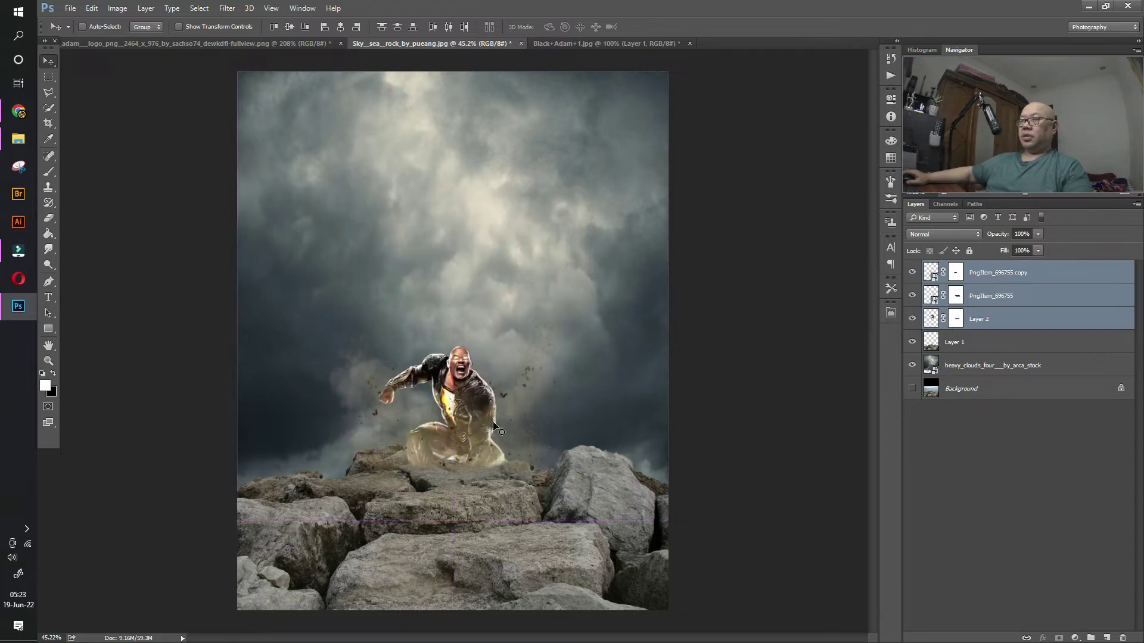
# Step: Enlarge the figure and dust layers slightly with Free Transform and re-centre them above the rocks
pyautogui.hotkey('ctrl', 't')
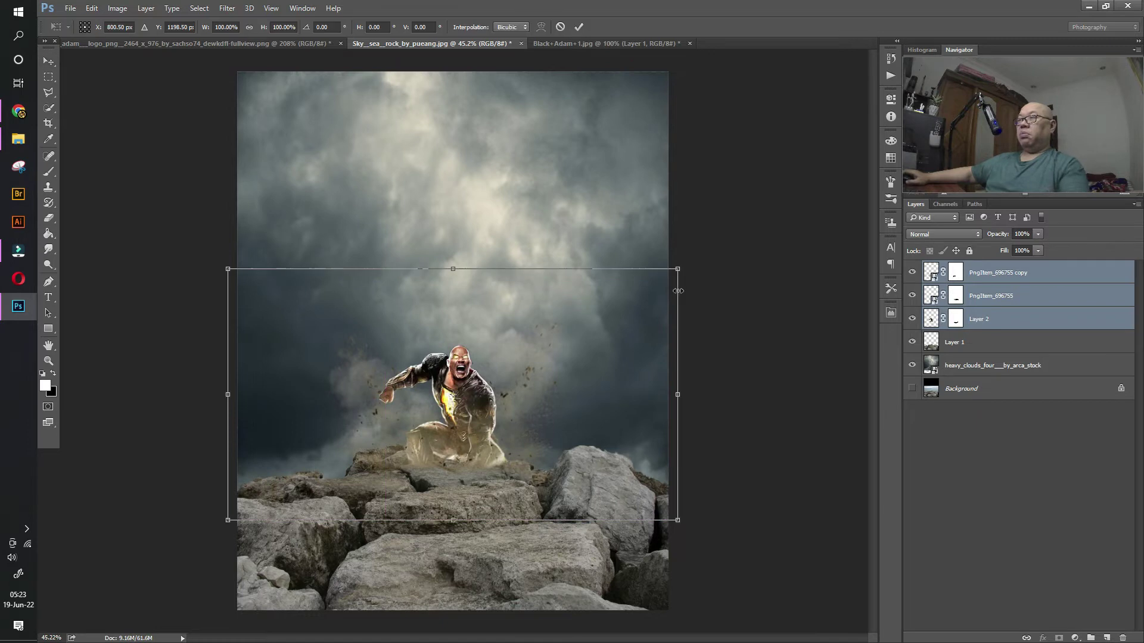
pyautogui.moveTo(677, 269); pyautogui.dragTo(714, 243)
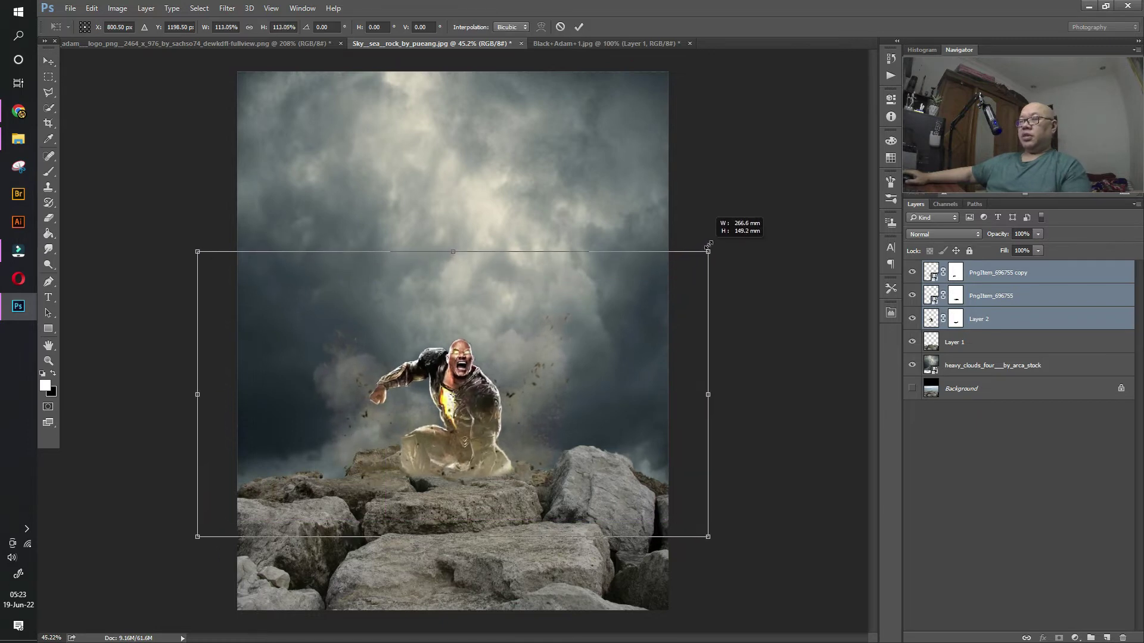
pyautogui.moveTo(520, 394); pyautogui.dragTo(520, 385)
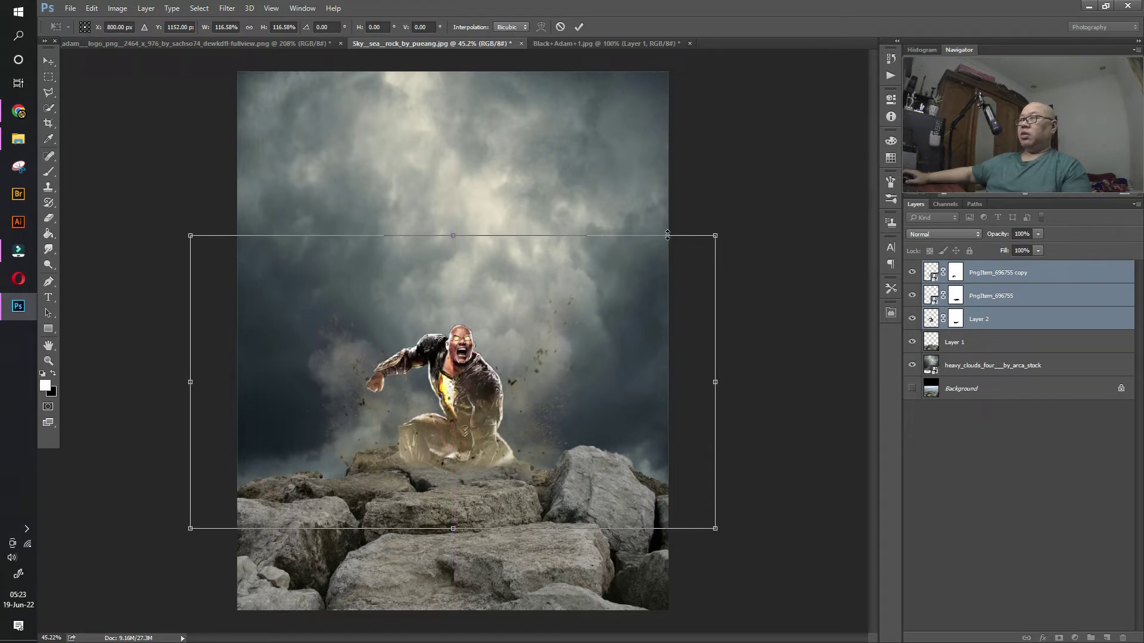
pyautogui.moveTo(464, 395); pyautogui.dragTo(460, 393)
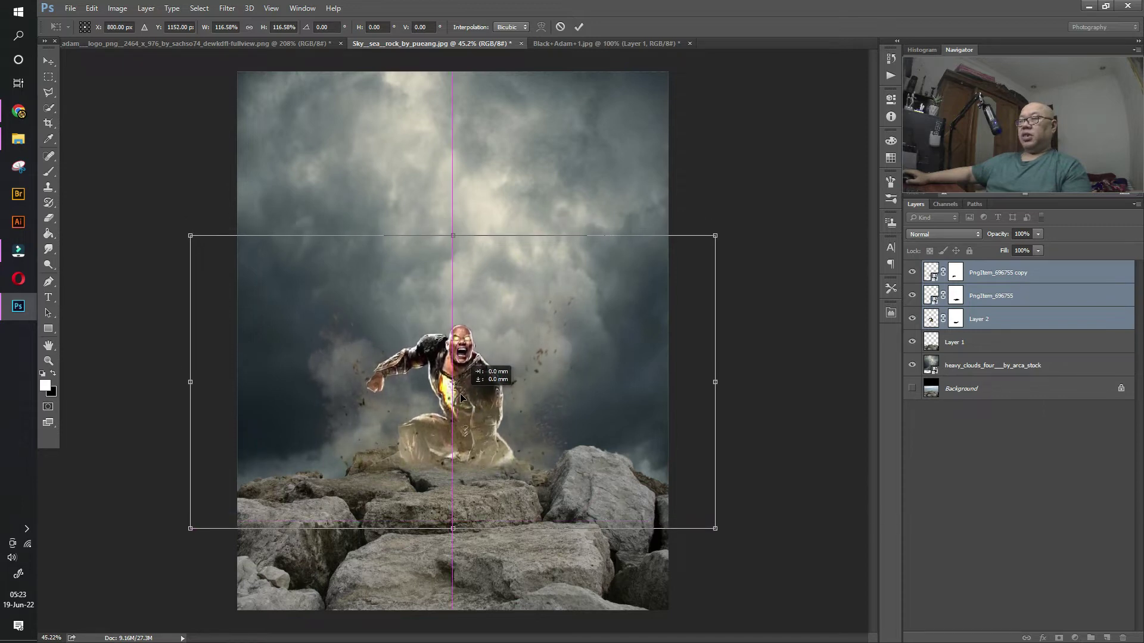
pyautogui.press('Return')
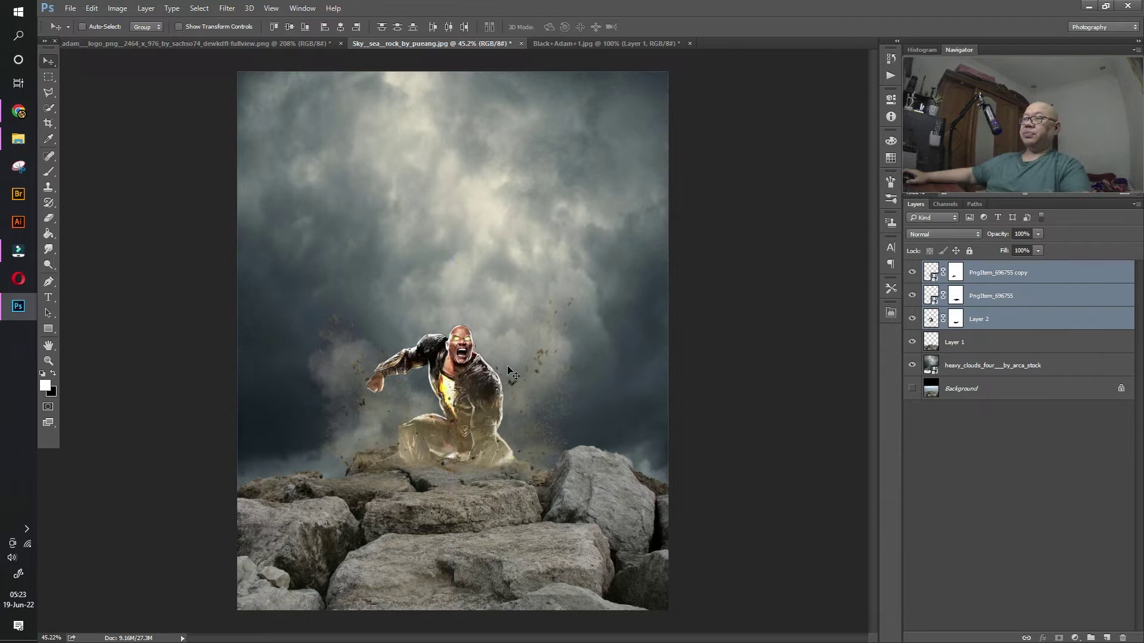
# Step: Add a Hue/Saturation adjustment above heavy_clouds with Saturation -48 and Lightness -17
pyautogui.click(777, 275)
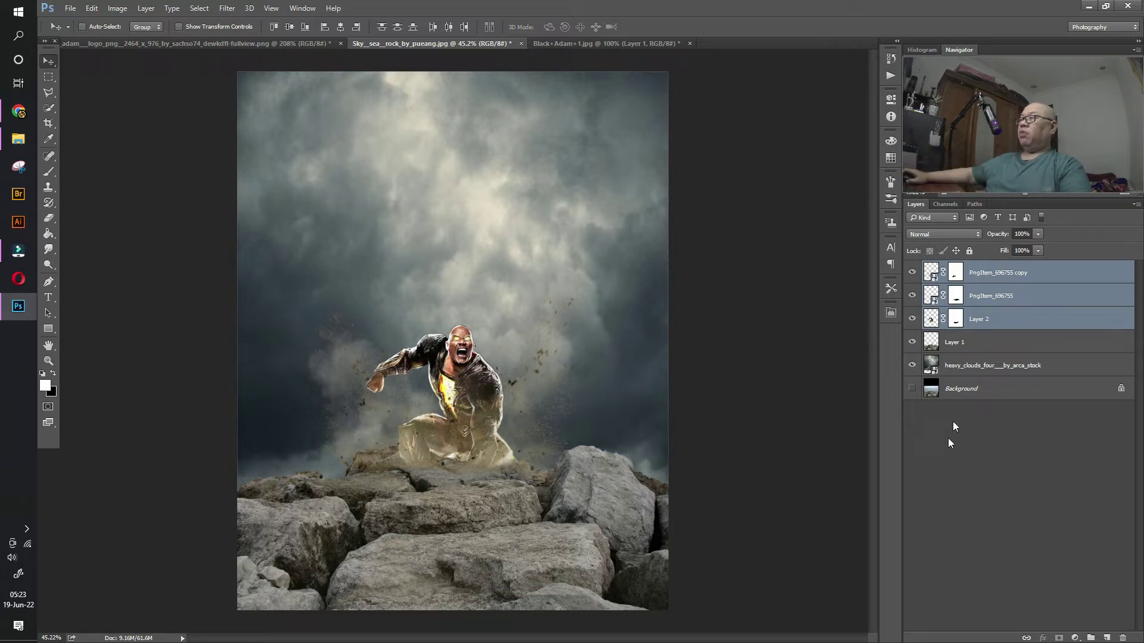
pyautogui.click(958, 363)
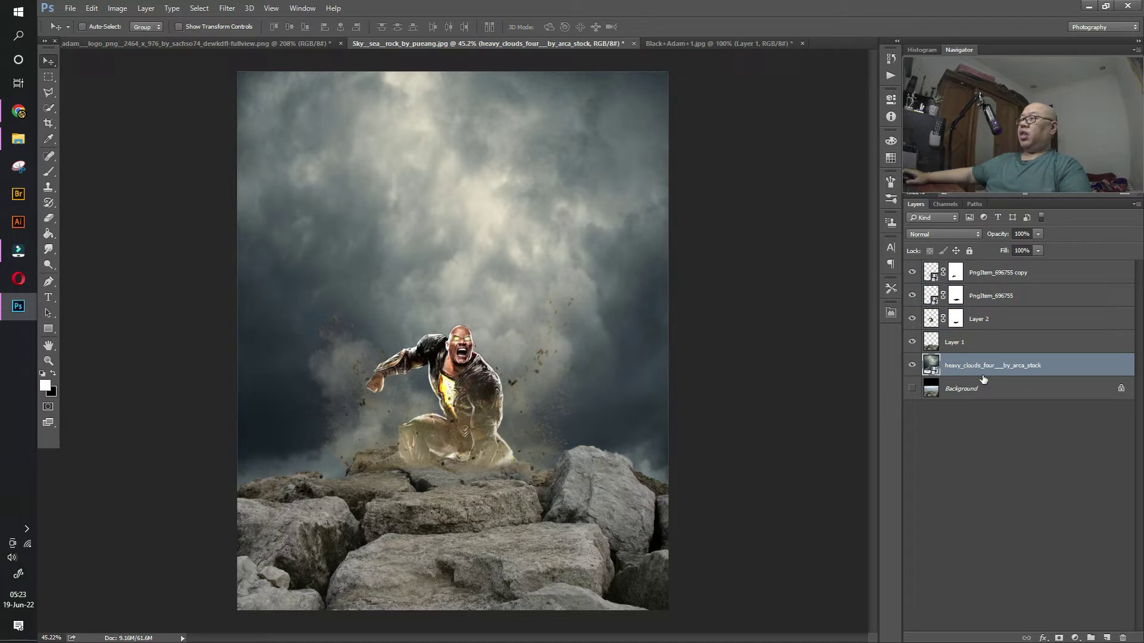
pyautogui.click(1076, 637)
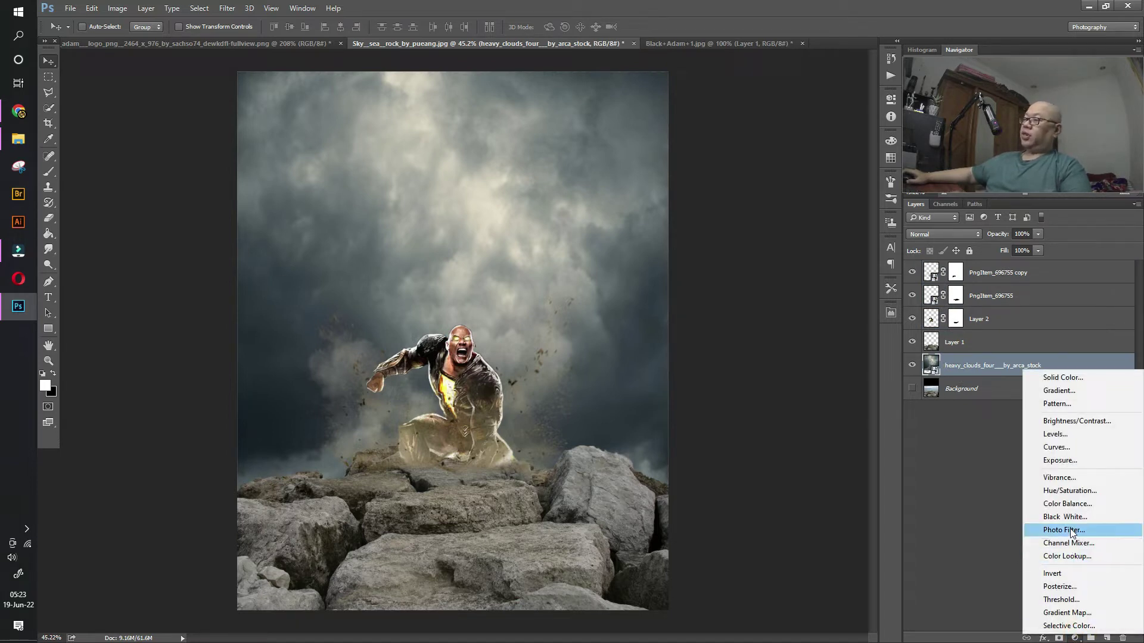
pyautogui.click(963, 596)
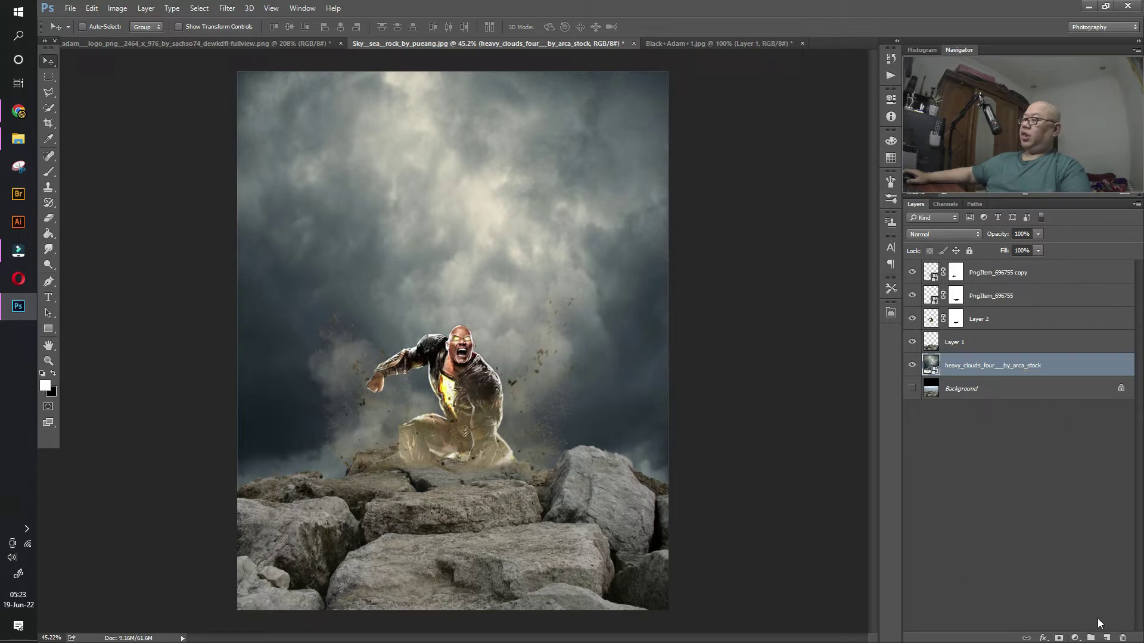
pyautogui.click(1074, 638)
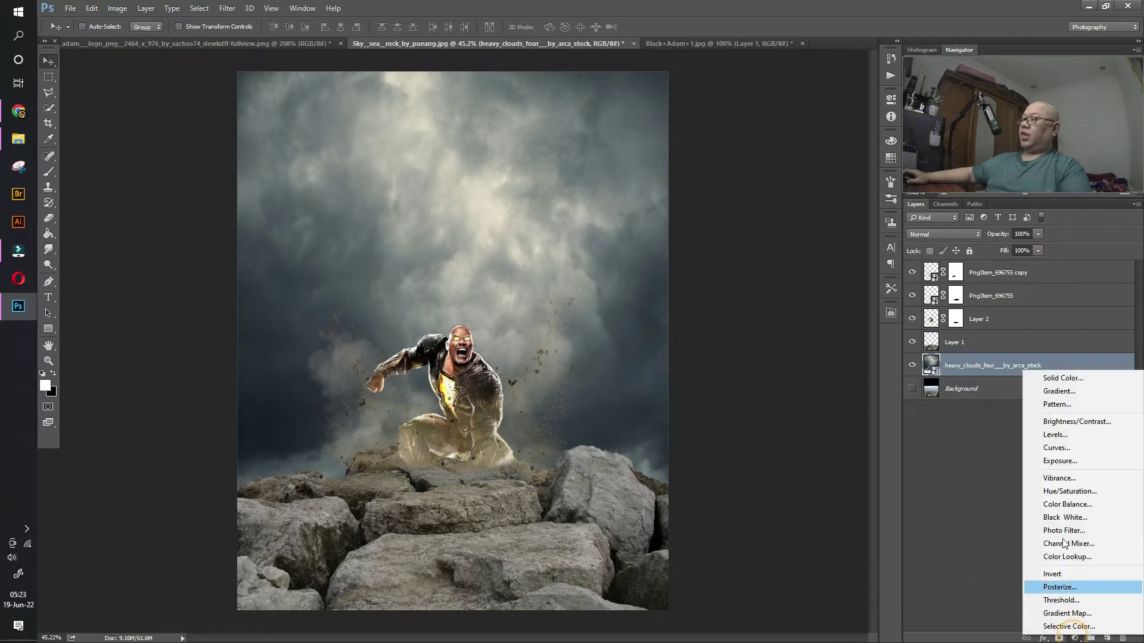
pyautogui.click(1058, 487)
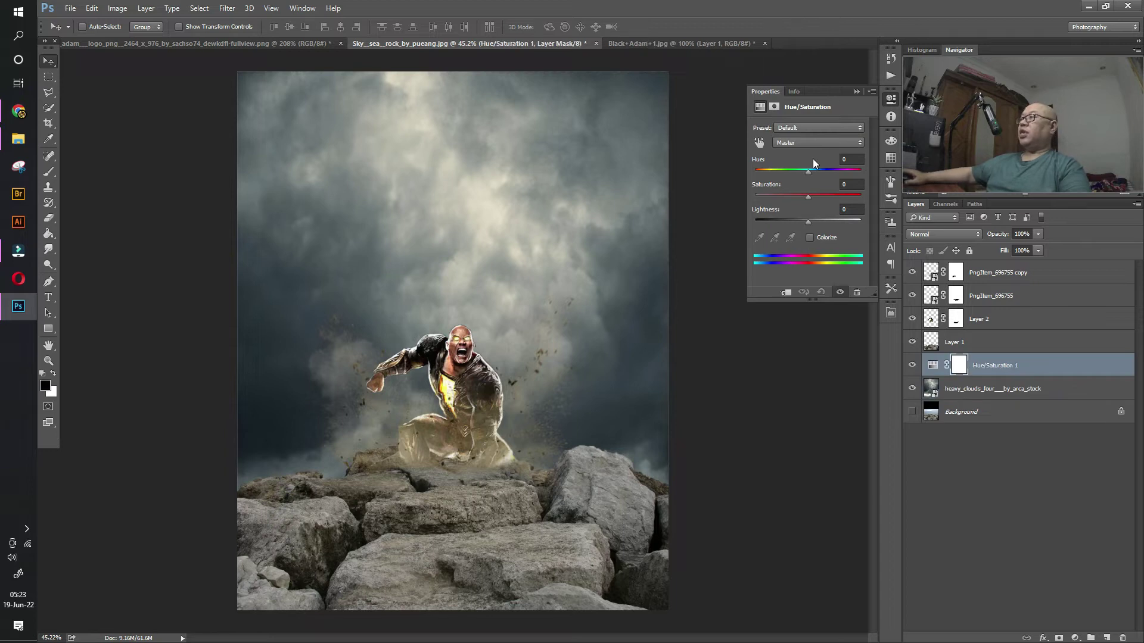
pyautogui.moveTo(808, 196); pyautogui.dragTo(793, 196)
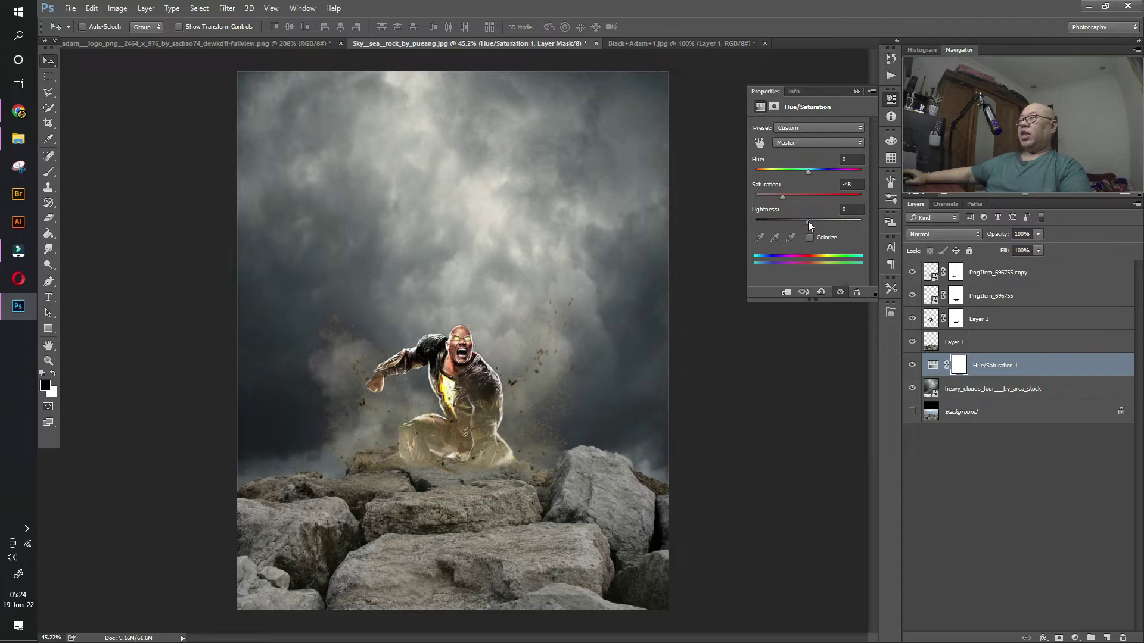
pyautogui.moveTo(807, 221); pyautogui.dragTo(799, 222)
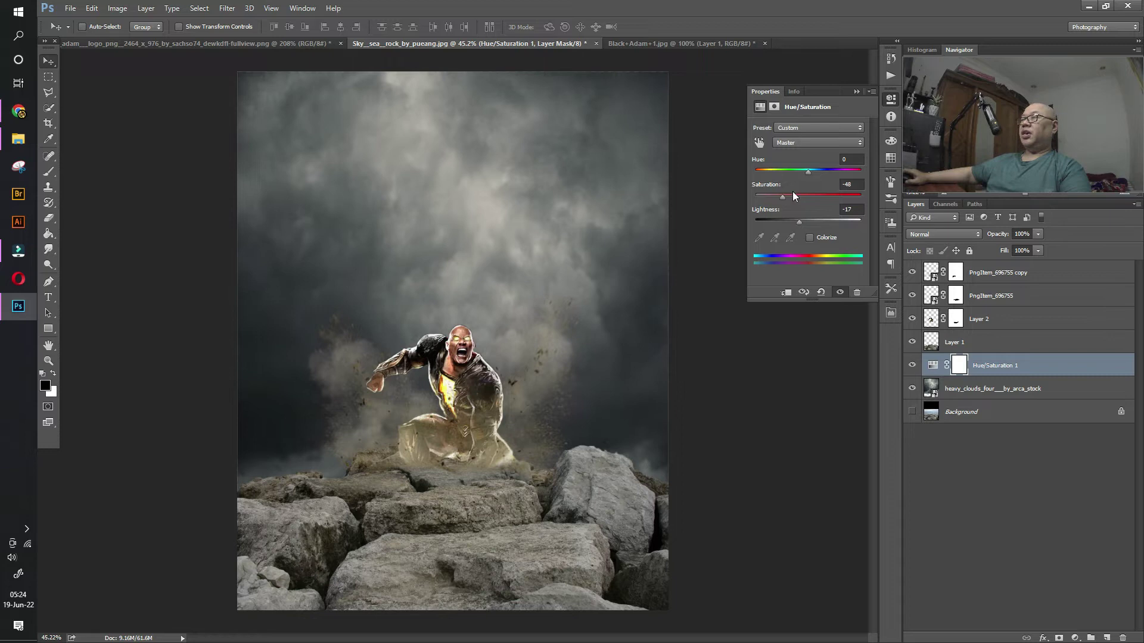
pyautogui.click(854, 92)
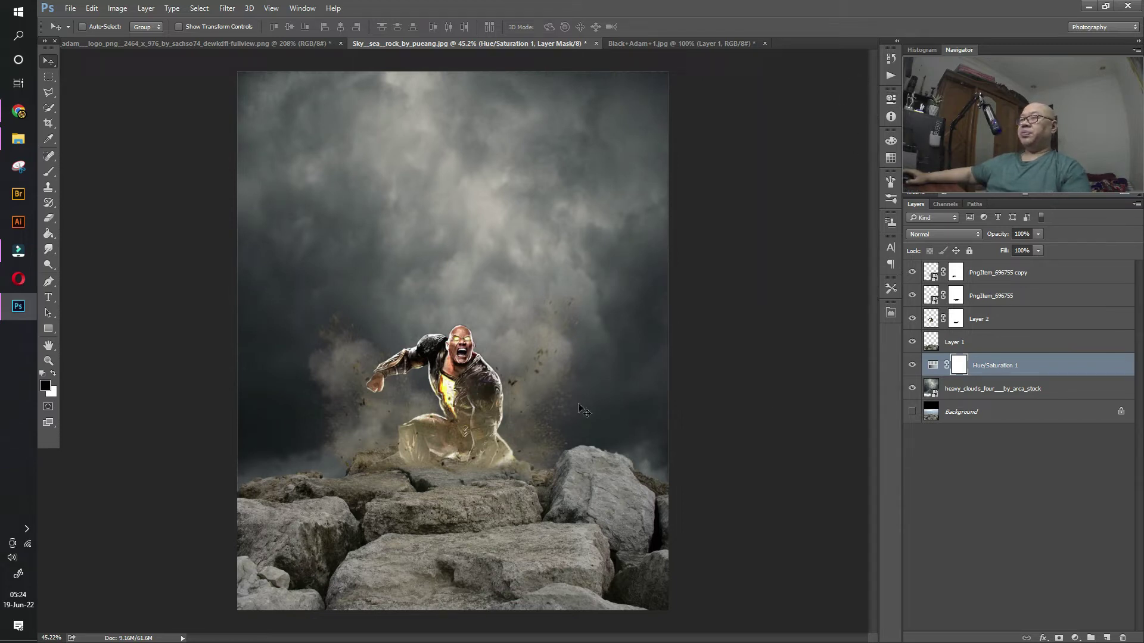
pyautogui.click(988, 342)
pyautogui.click(991, 366)
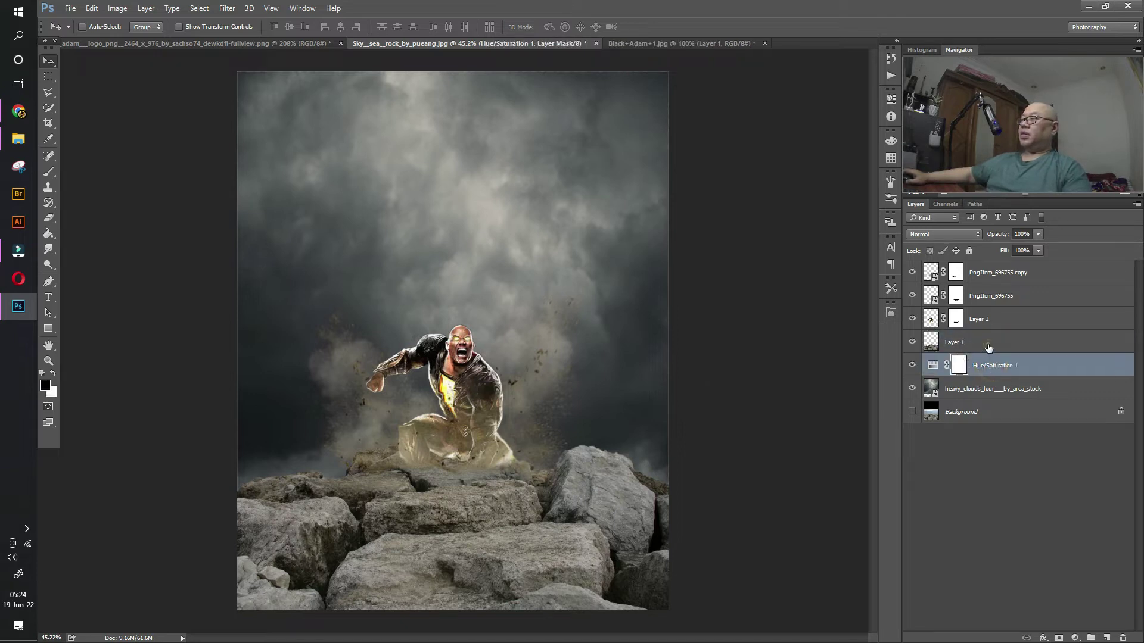
pyautogui.click(988, 347)
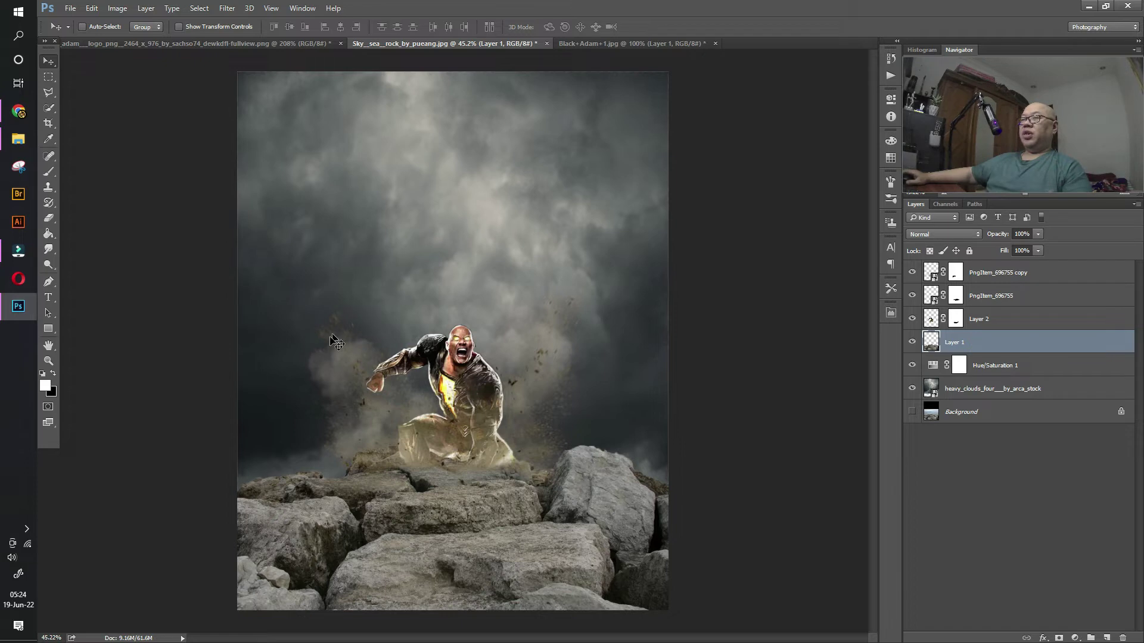
pyautogui.click(50, 360)
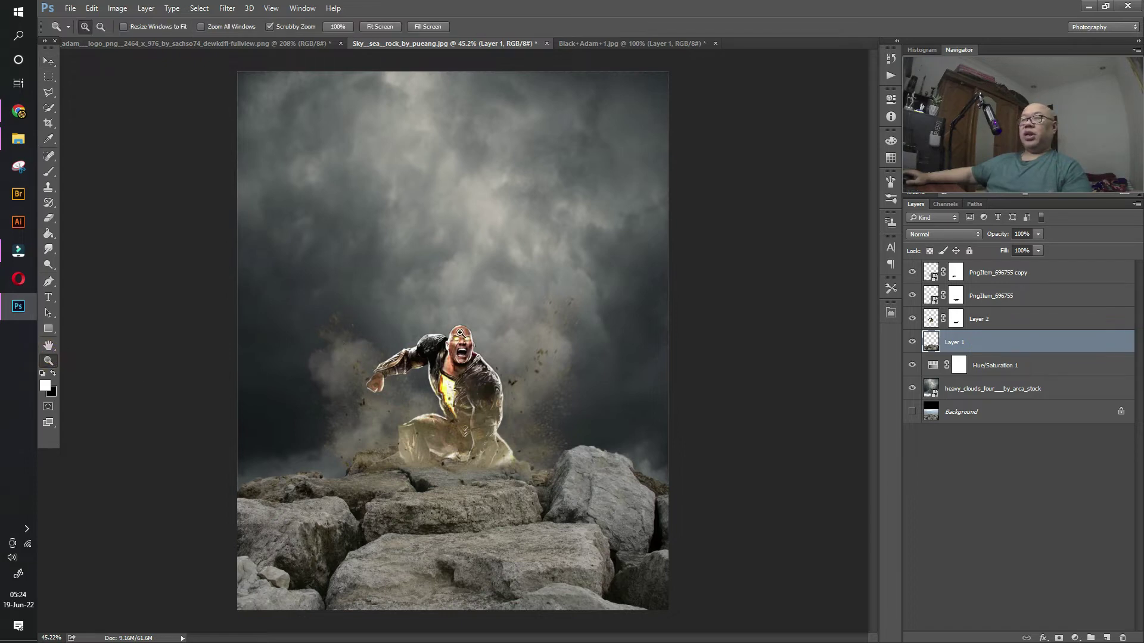
pyautogui.moveTo(461, 333); pyautogui.dragTo(486, 322)
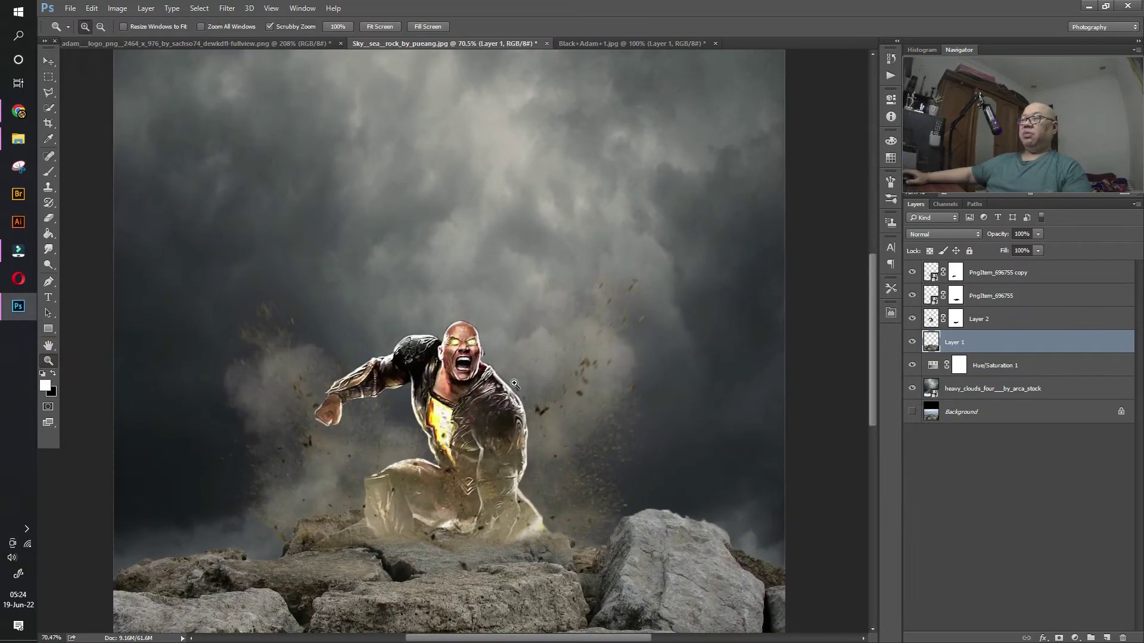
pyautogui.moveTo(537, 325); pyautogui.dragTo(486, 383)
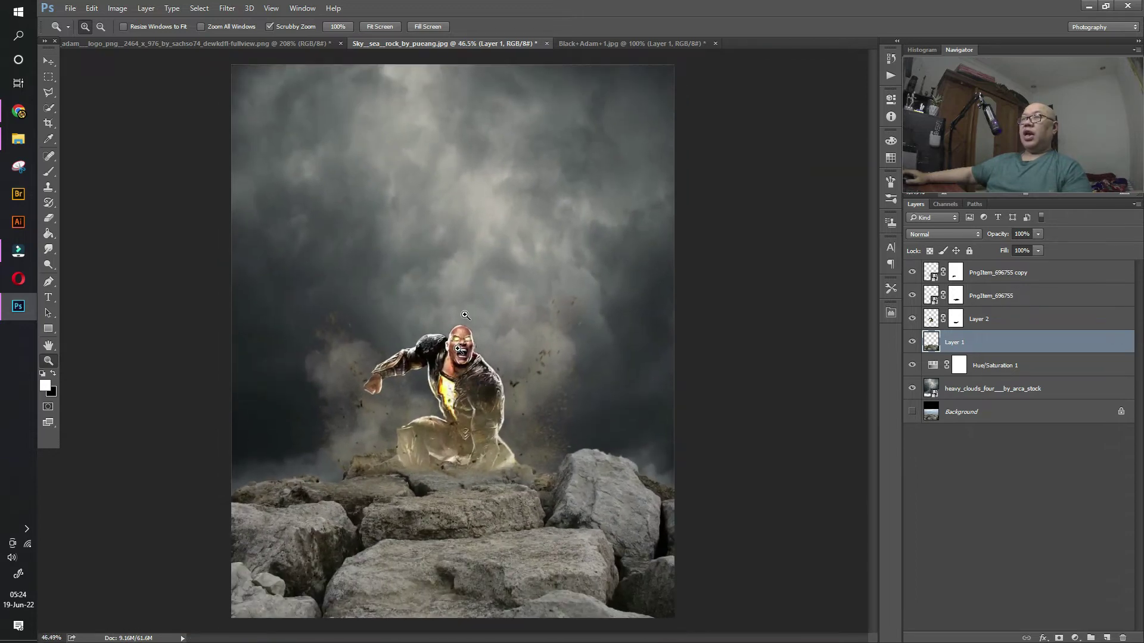
pyautogui.click(50, 61)
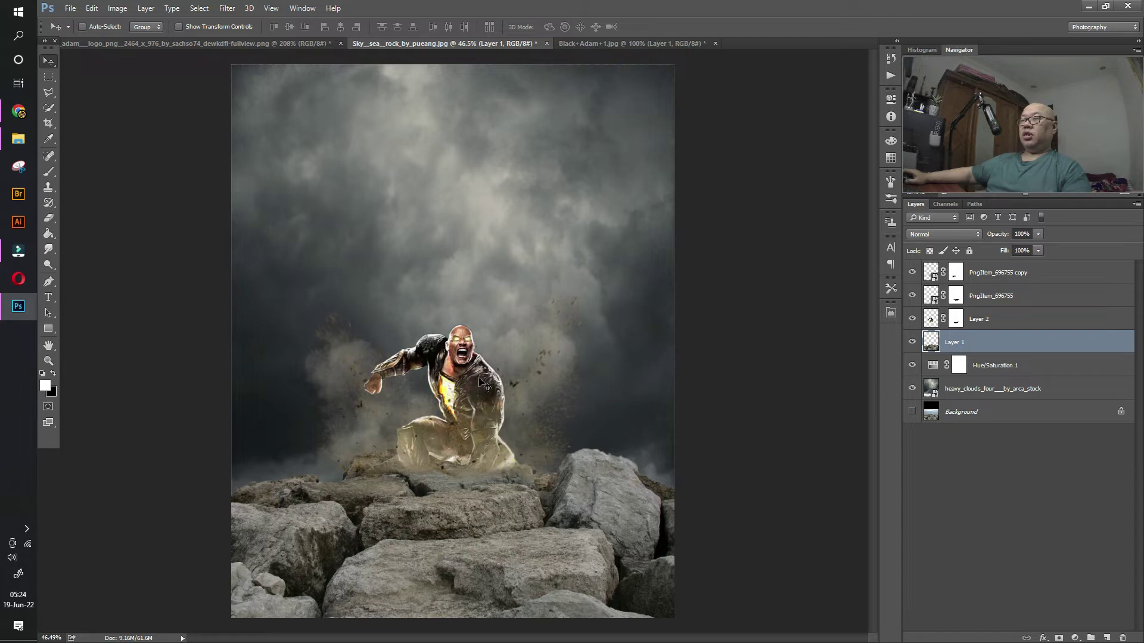
pyautogui.click(20, 143)
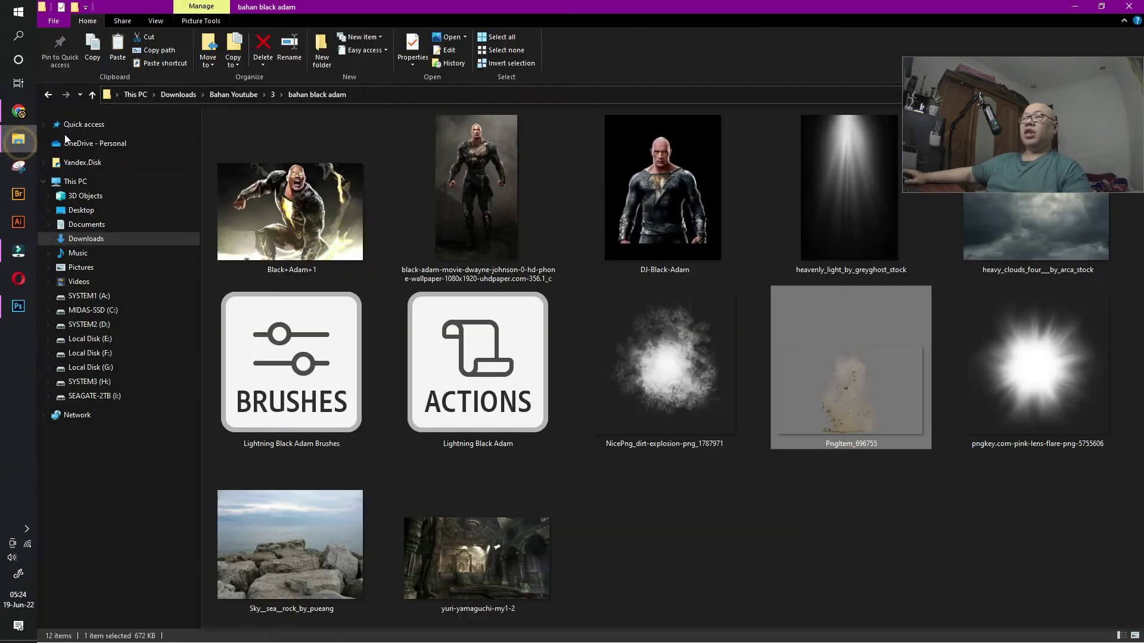
pyautogui.click(840, 216)
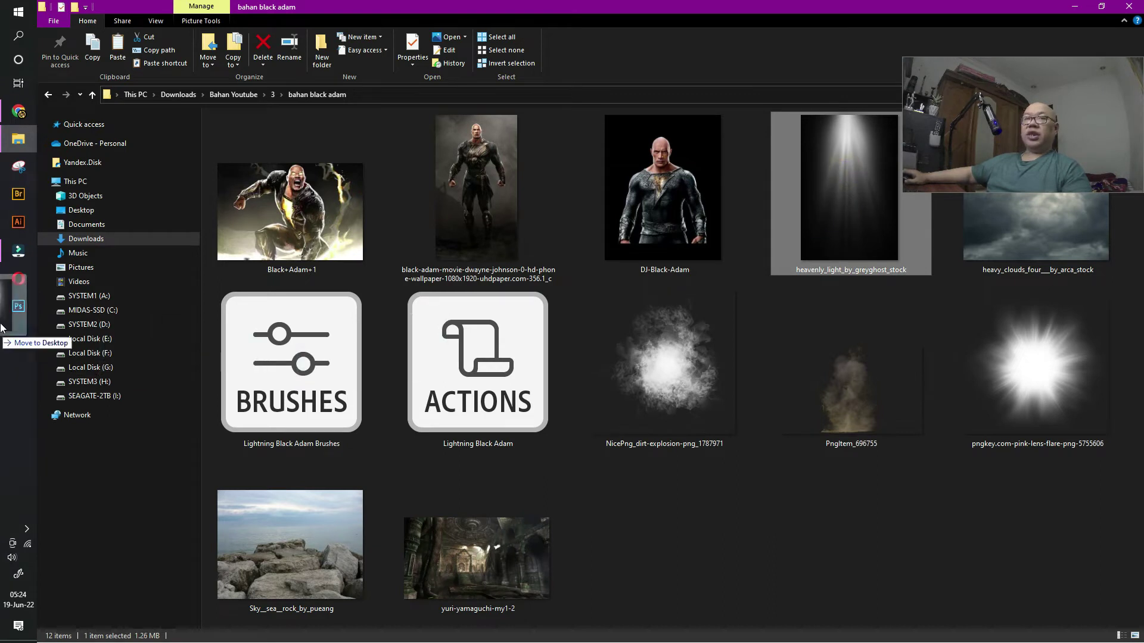
pyautogui.click(18, 306)
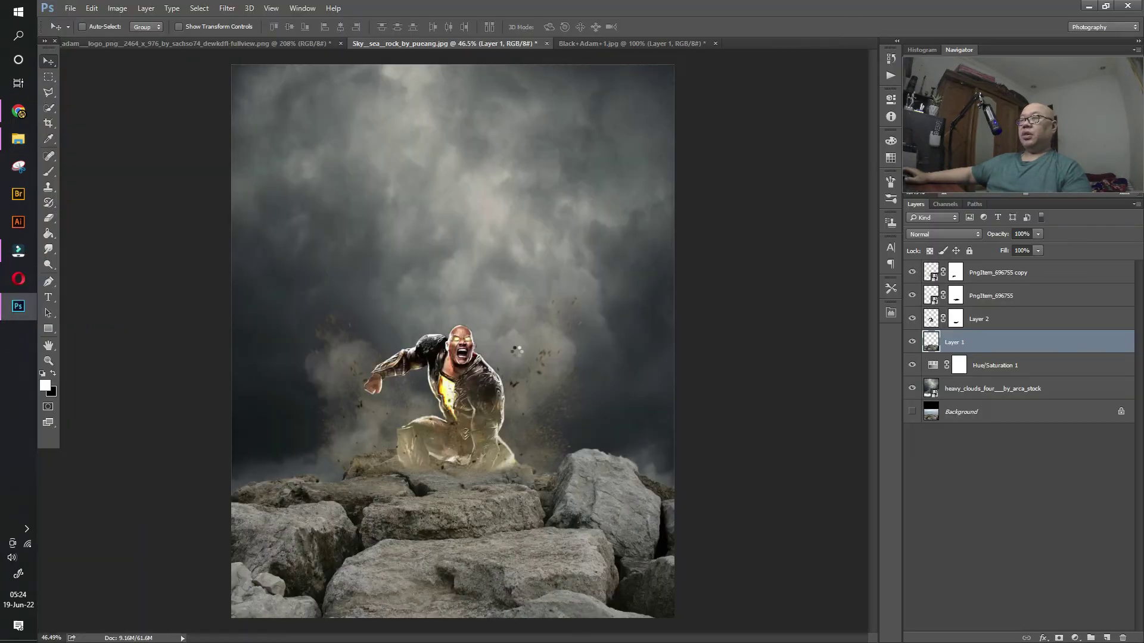
# Step: Place heavenly_light_by_greyghost_stock over the figure, stretched to full canvas height and narrowed
pyautogui.moveTo(452, 322); pyautogui.dragTo(517, 343)
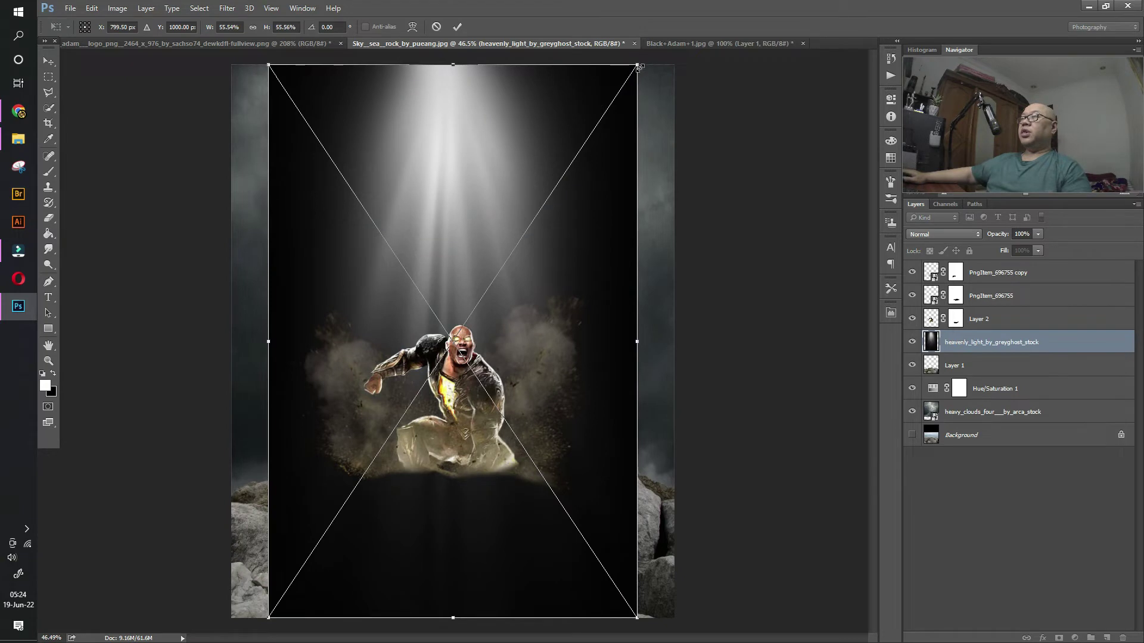
pyautogui.moveTo(639, 66); pyautogui.dragTo(607, 102)
pyautogui.moveTo(509, 206); pyautogui.dragTo(525, 169)
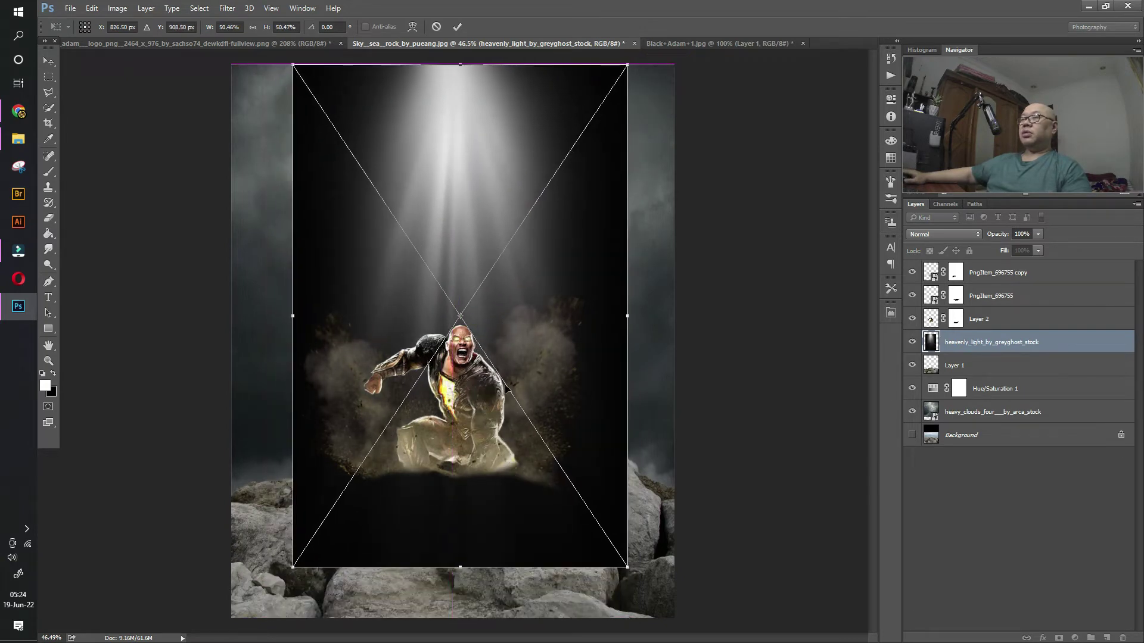
pyautogui.moveTo(464, 567); pyautogui.dragTo(463, 618)
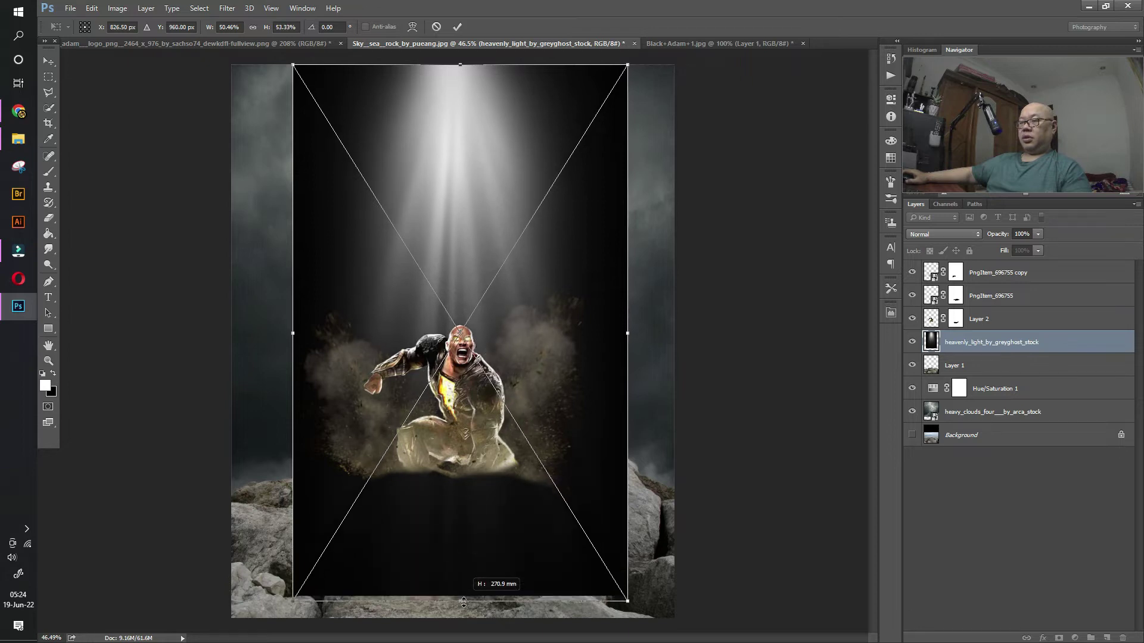
pyautogui.moveTo(292, 342); pyautogui.dragTo(304, 341)
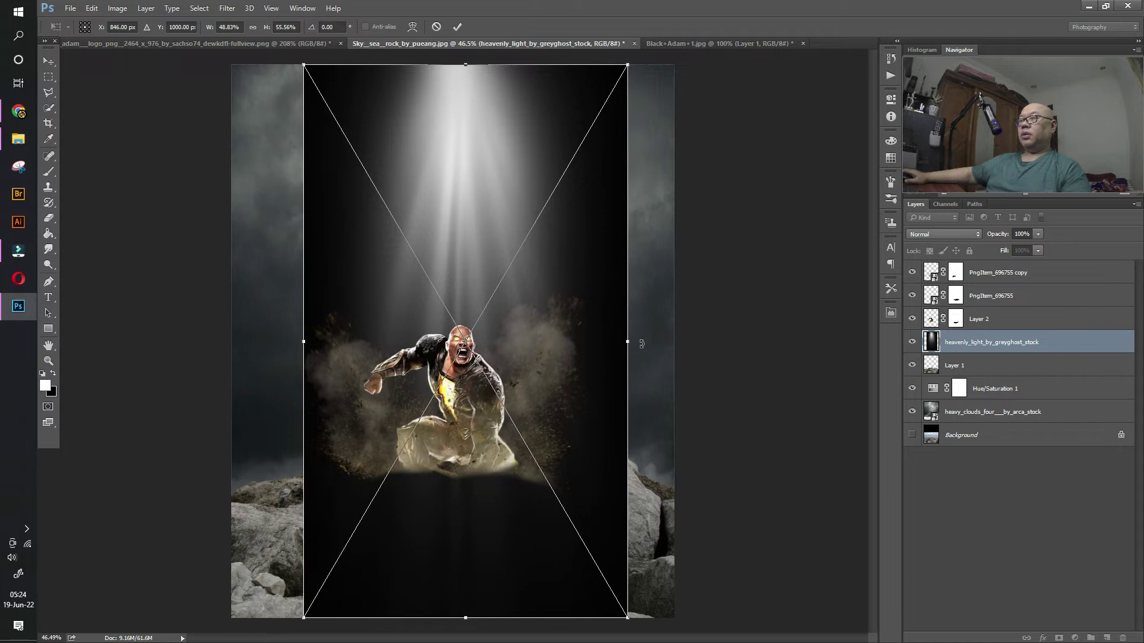
pyautogui.moveTo(630, 343); pyautogui.dragTo(618, 343)
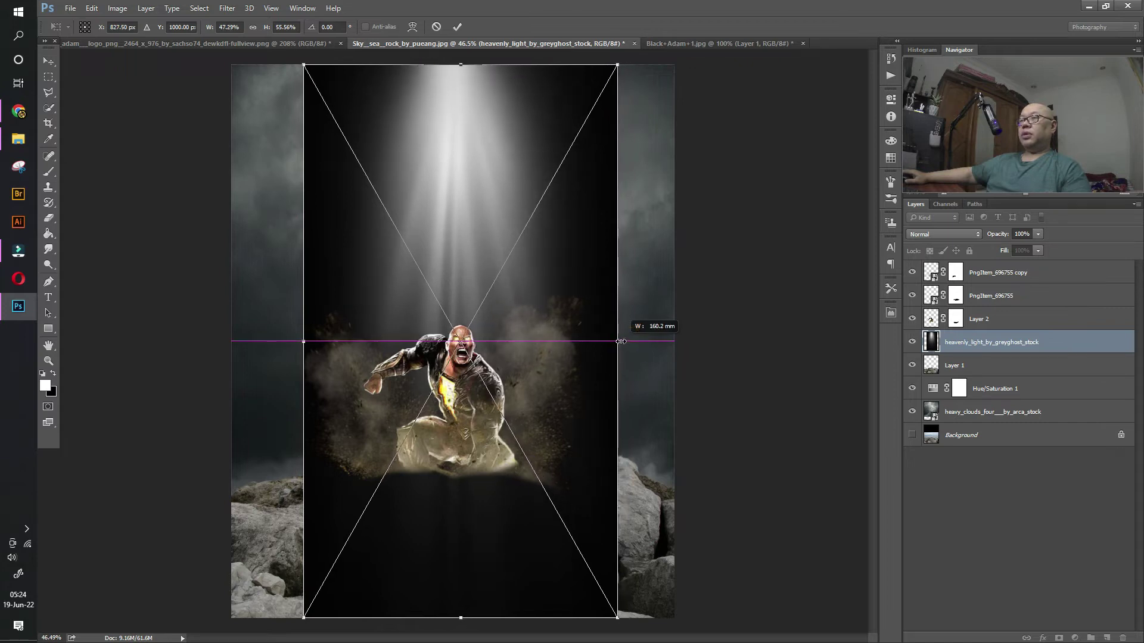
pyautogui.press('Return')
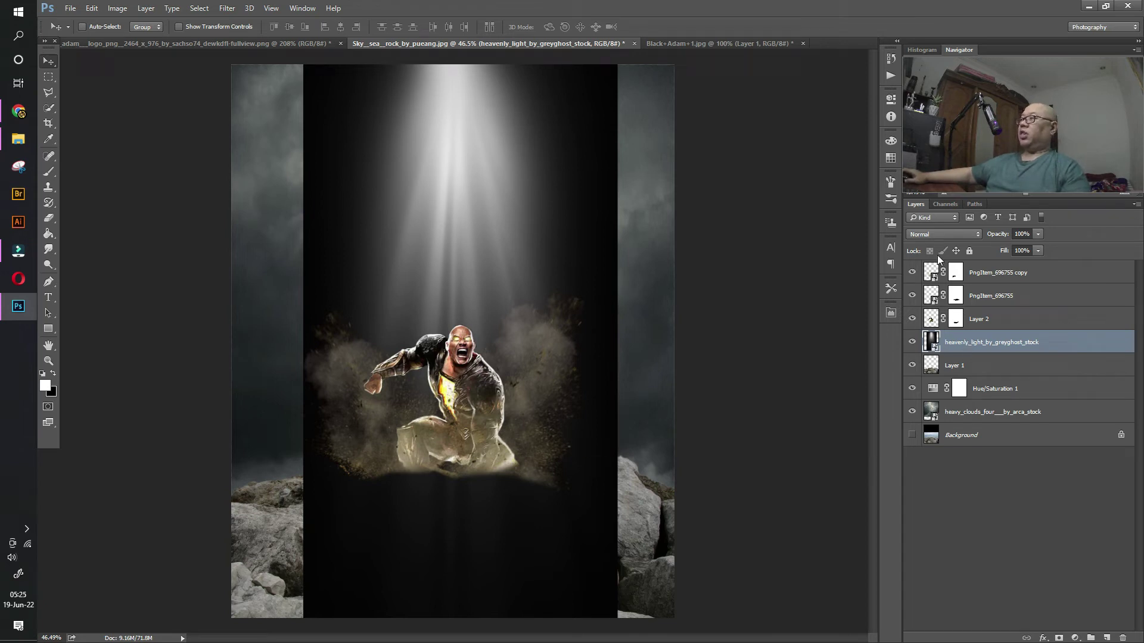
pyautogui.click(937, 236)
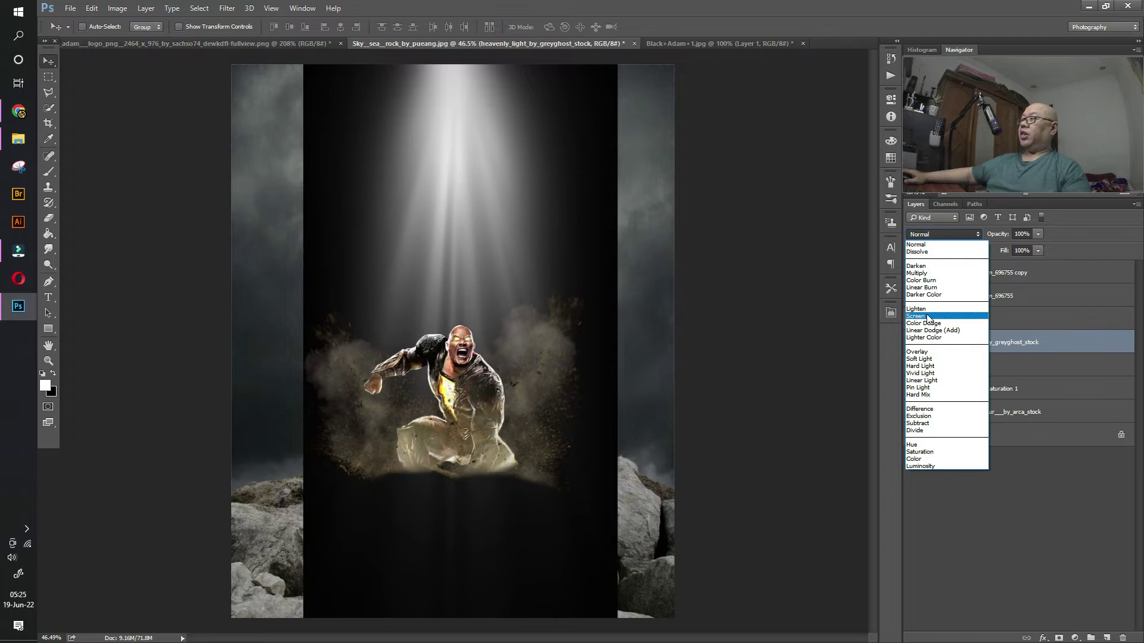
pyautogui.click(927, 314)
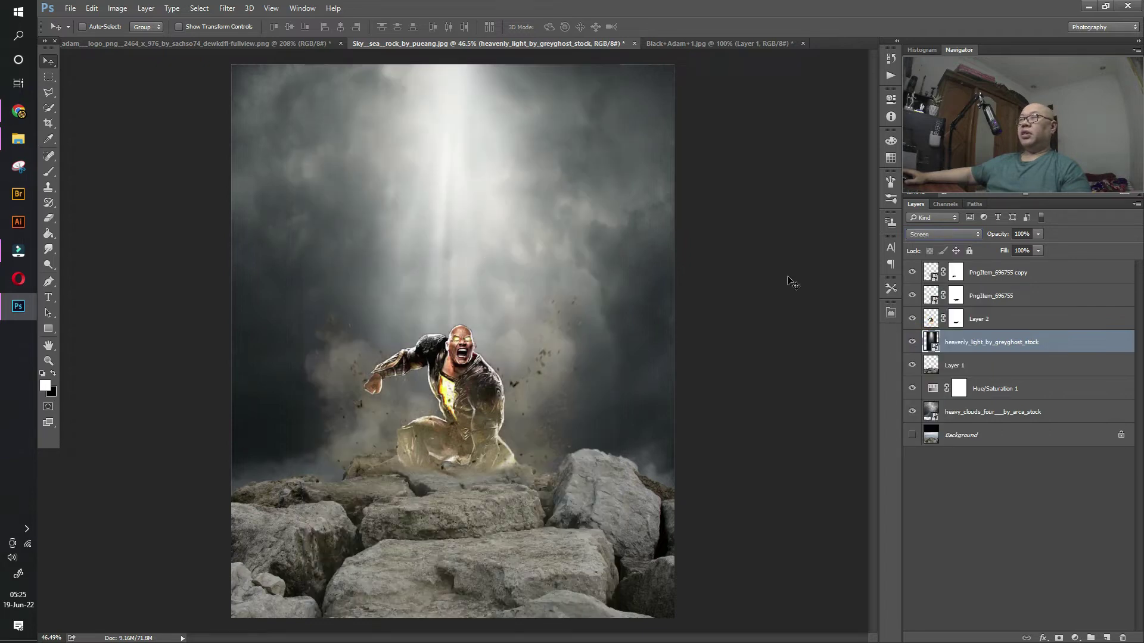
pyautogui.click(912, 342)
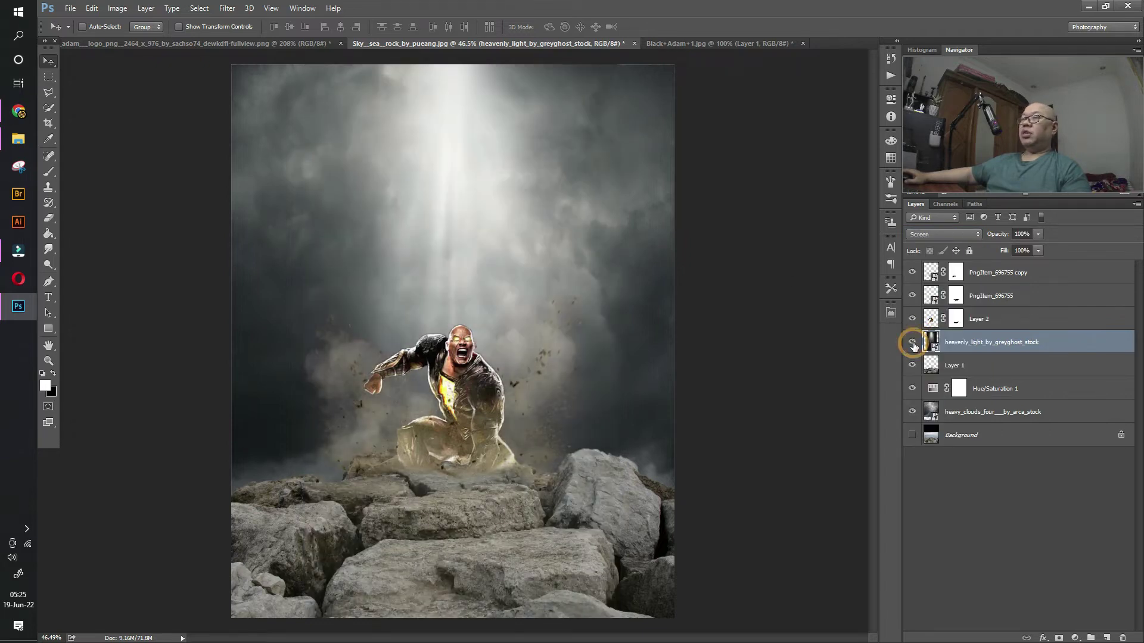
pyautogui.click(912, 342)
pyautogui.click(911, 342)
pyautogui.click(912, 343)
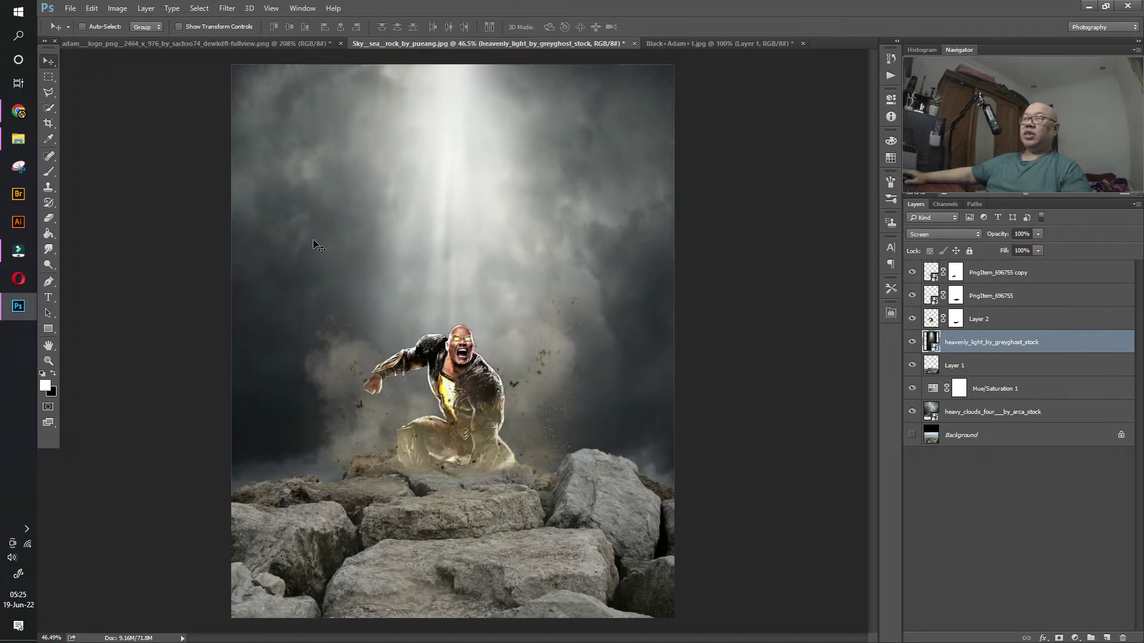
pyautogui.click(46, 359)
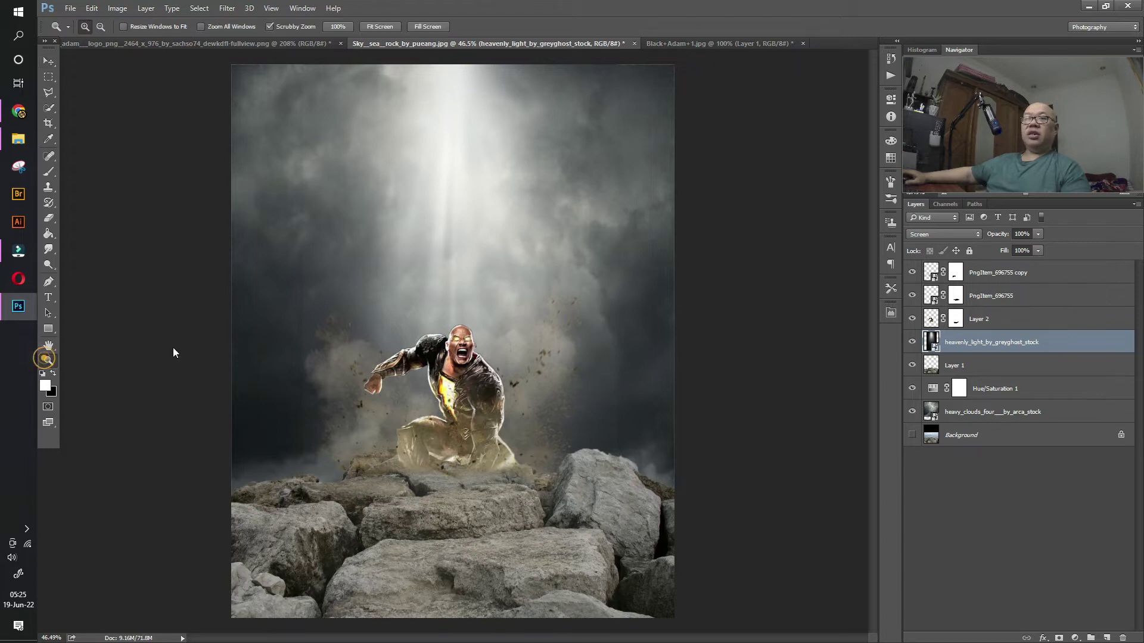
pyautogui.moveTo(285, 297); pyautogui.dragTo(319, 331)
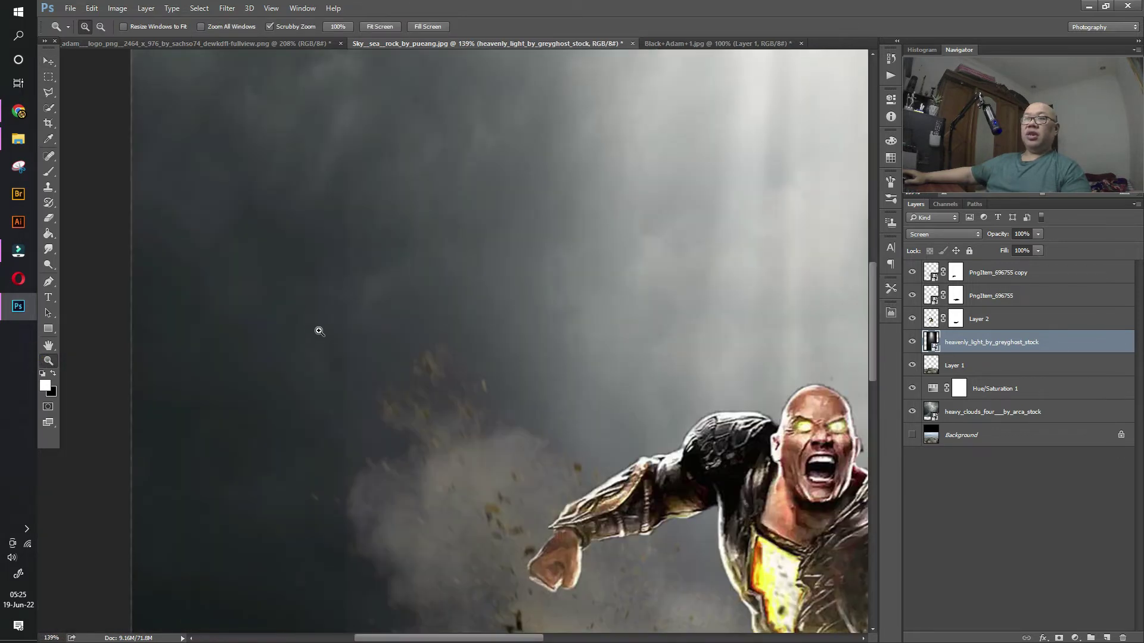
pyautogui.click(319, 332)
pyautogui.moveTo(549, 256)
pyautogui.mouseDown()
pyautogui.moveTo(470, 243)
pyautogui.moveTo(570, 283)
pyautogui.mouseUp()
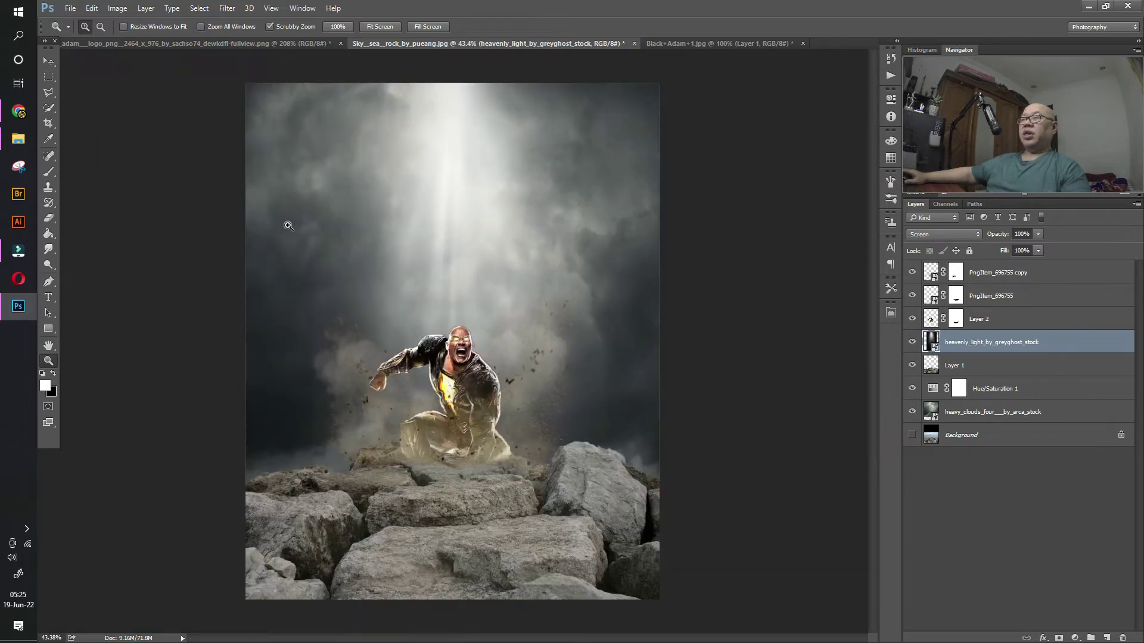
pyautogui.click(47, 59)
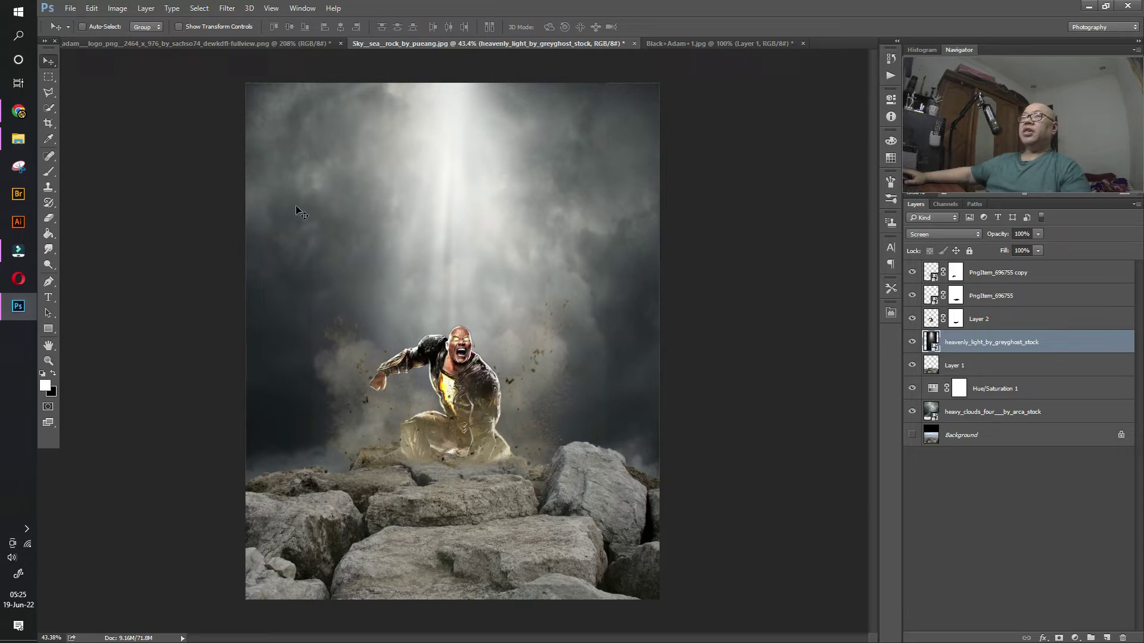
# Step: Apply Levels to the light-beam layer, with black input near 20 and the white slider pulled left
pyautogui.click(117, 9)
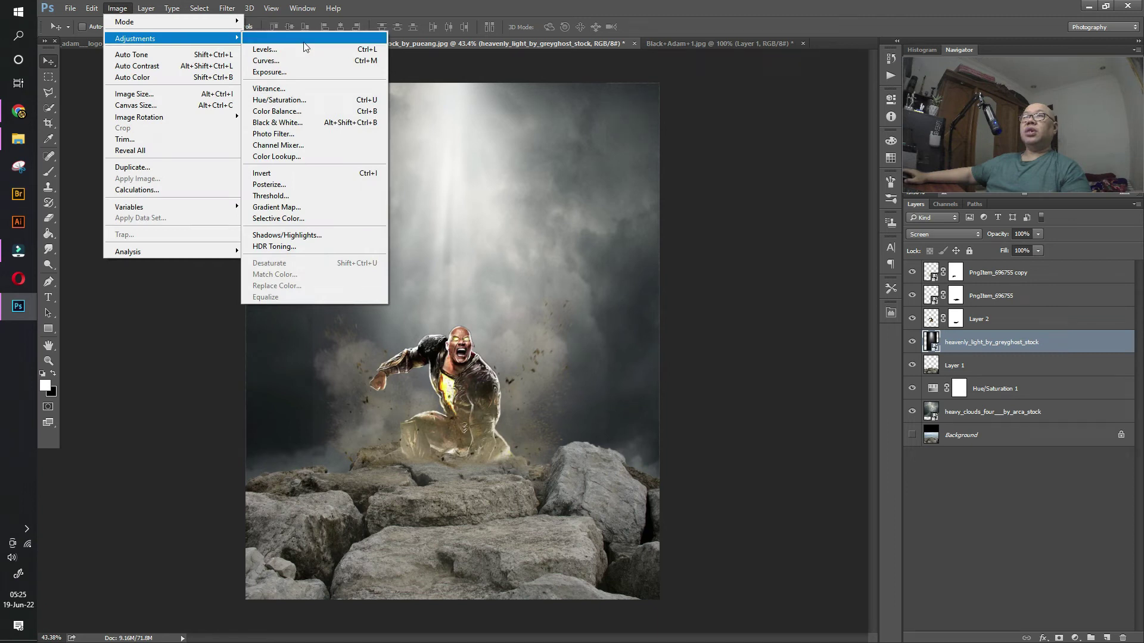
pyautogui.click(265, 49)
pyautogui.moveTo(575, 141); pyautogui.dragTo(711, 122)
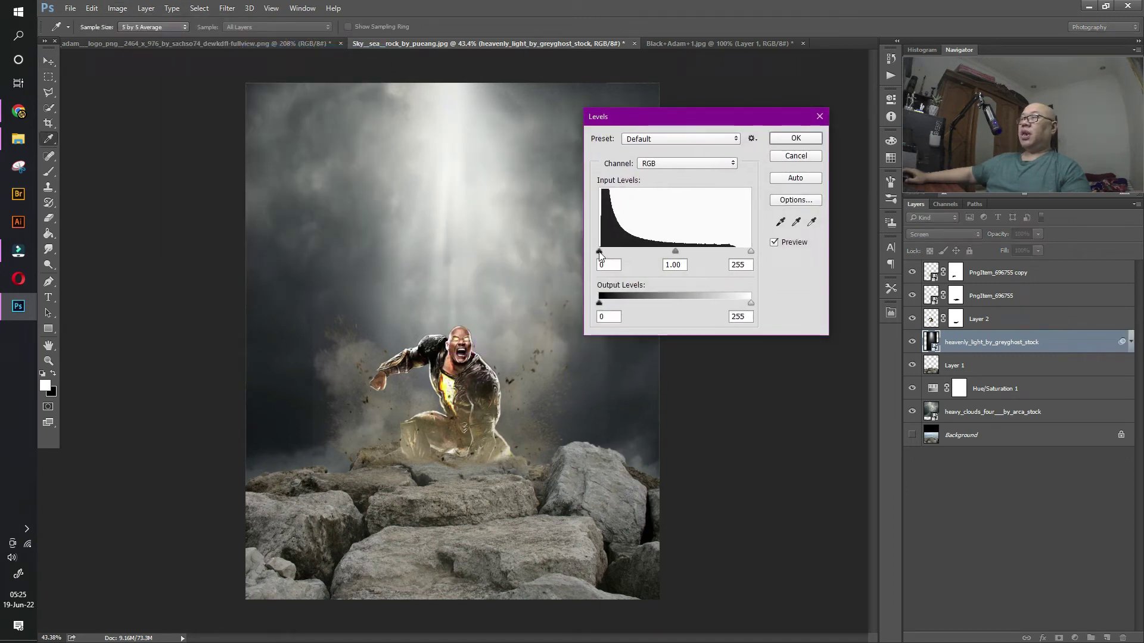
pyautogui.moveTo(600, 256); pyautogui.dragTo(602, 256)
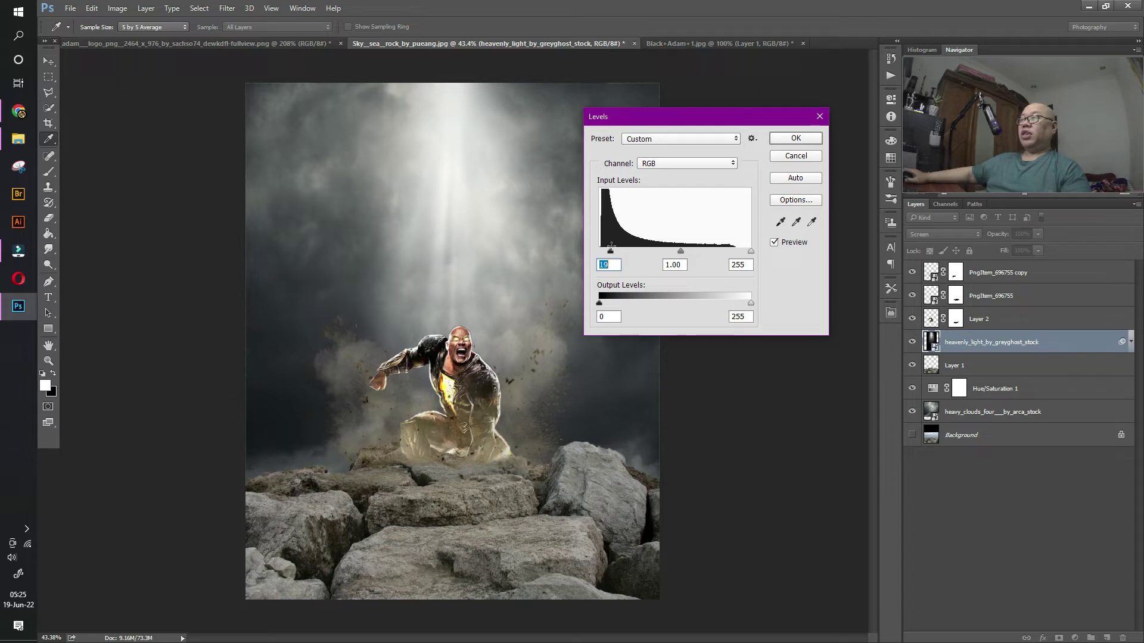
pyautogui.moveTo(612, 253); pyautogui.dragTo(613, 253)
pyautogui.moveTo(751, 251)
pyautogui.mouseDown()
pyautogui.moveTo(708, 251)
pyautogui.moveTo(717, 257)
pyautogui.mouseUp()
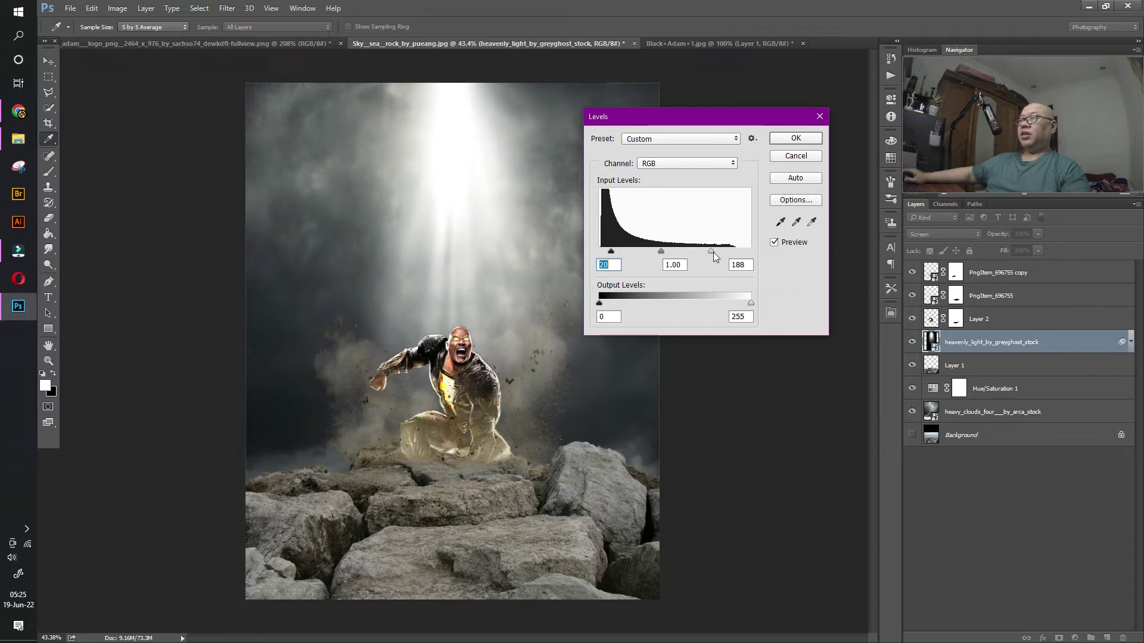
pyautogui.moveTo(725, 260); pyautogui.dragTo(731, 264)
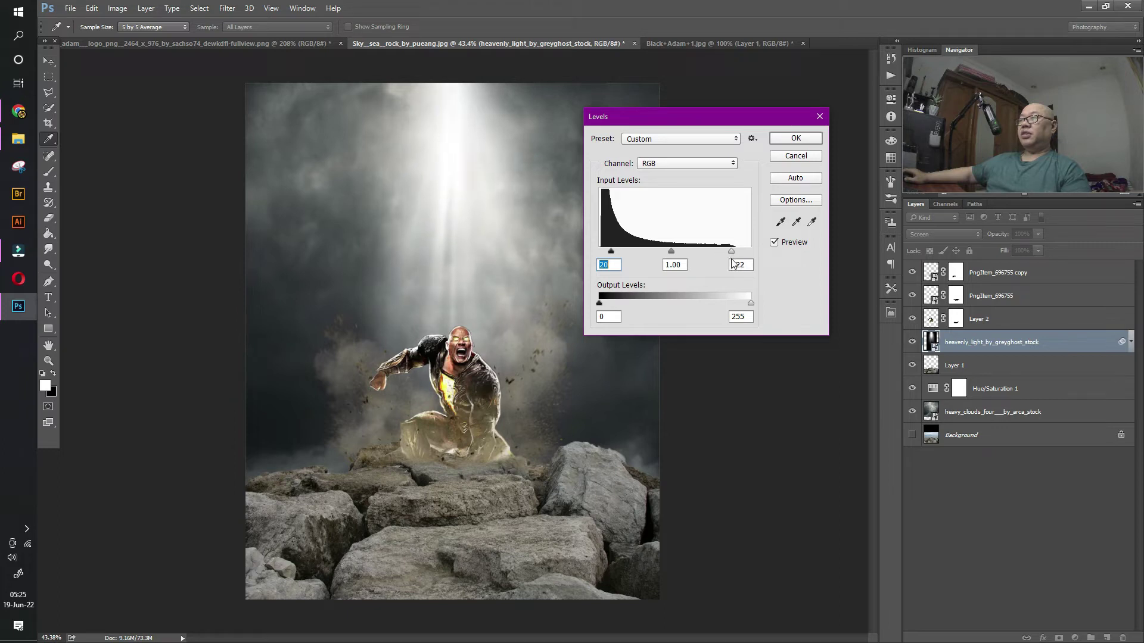
pyautogui.click(795, 138)
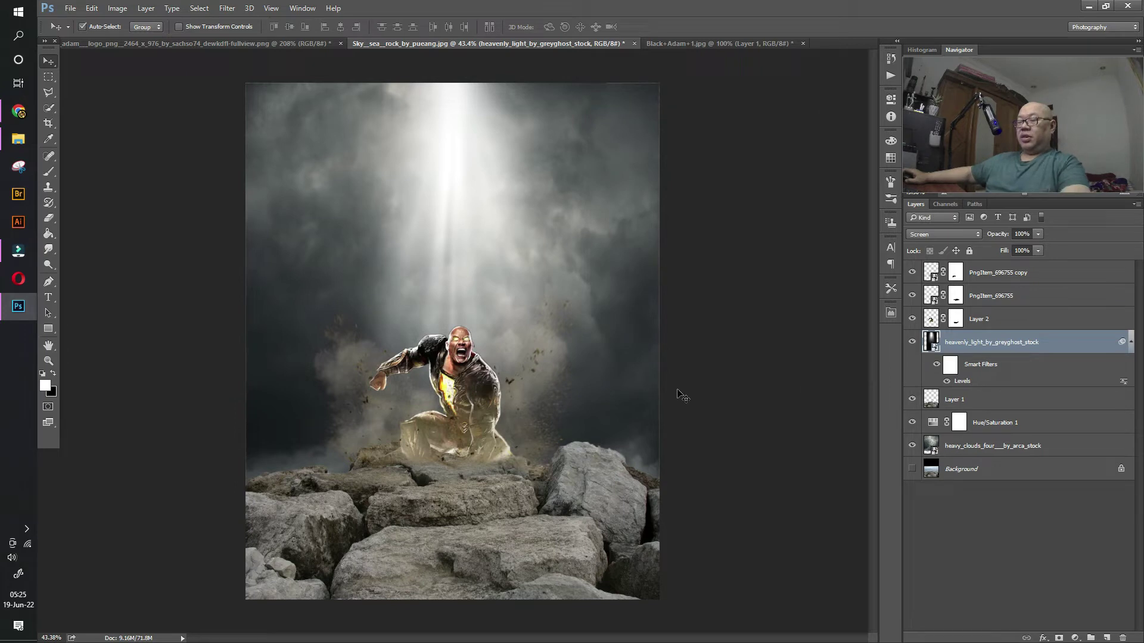
pyautogui.hotkey('ctrl', 't')
# Step: Stretch the light-beam layer's bottom edge down past the canvas bottom and commit the transform
pyautogui.click(632, 256)
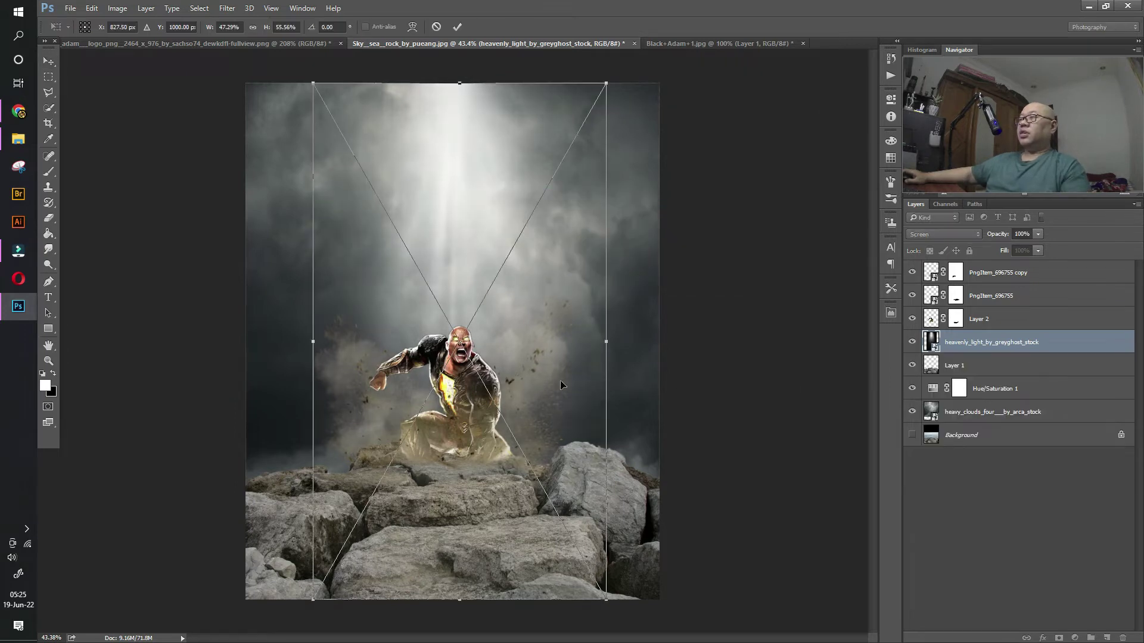
pyautogui.hotkey('ctrl', '-')
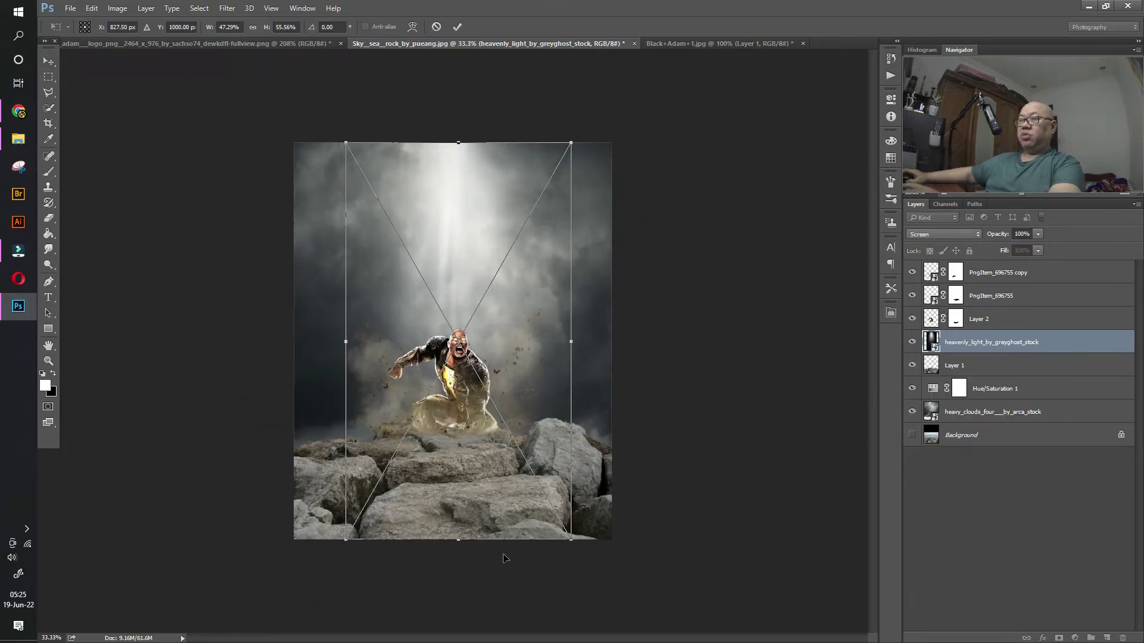
pyautogui.hotkey('ctrl', '-')
pyautogui.moveTo(462, 492)
pyautogui.mouseDown()
pyautogui.moveTo(458, 584)
pyautogui.moveTo(456, 572)
pyautogui.mouseUp()
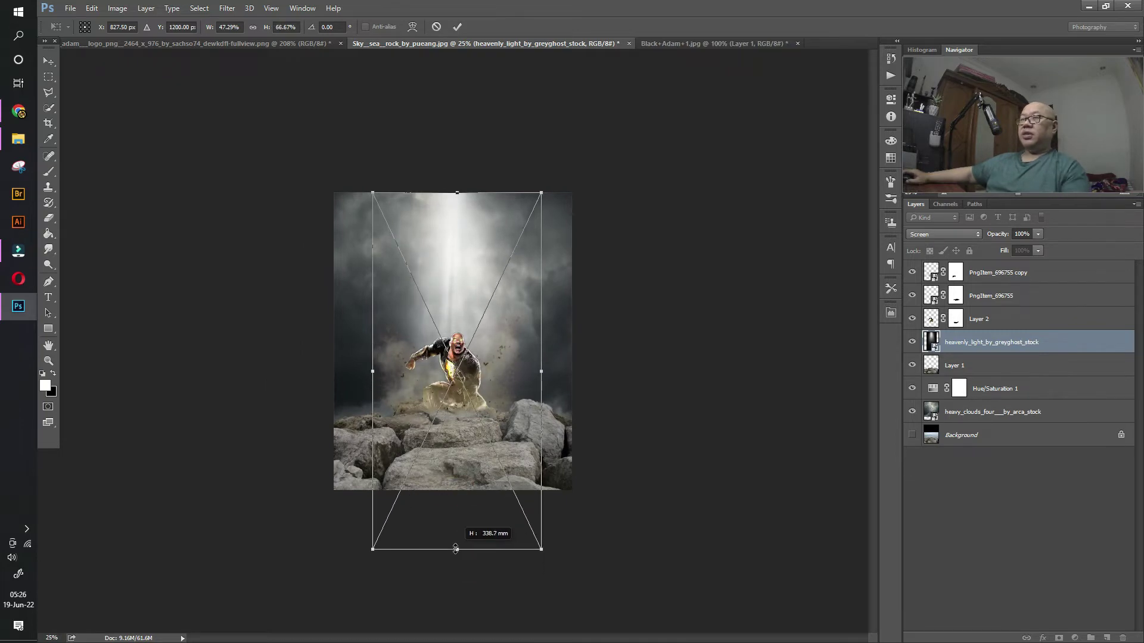
pyautogui.press('Return')
pyautogui.click(48, 360)
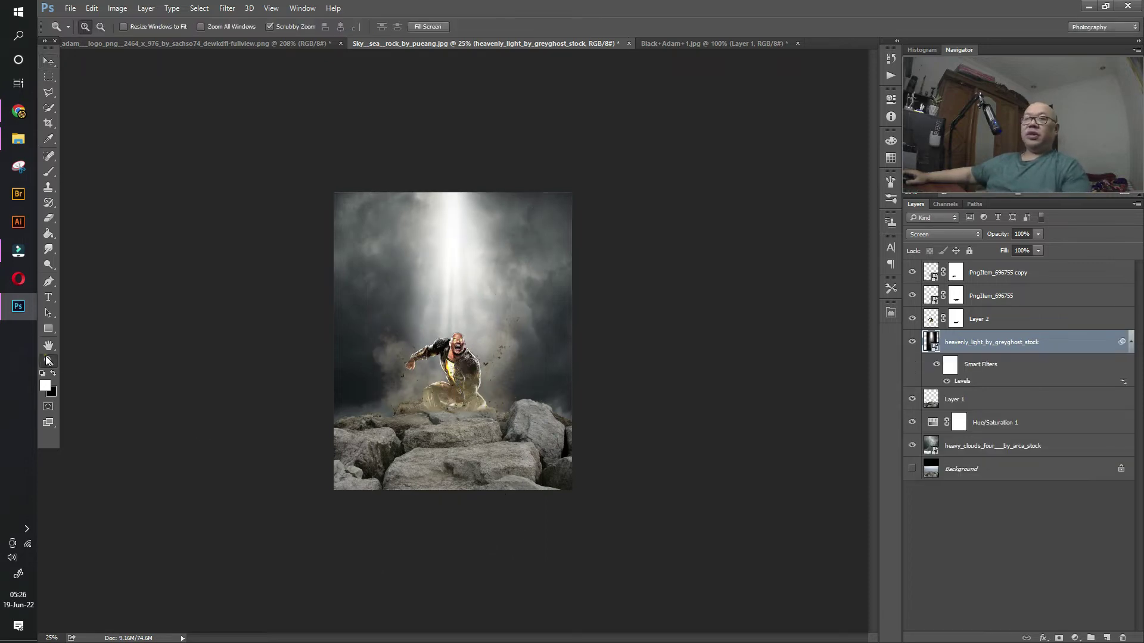
pyautogui.moveTo(467, 363)
pyautogui.mouseDown()
pyautogui.moveTo(505, 379)
pyautogui.moveTo(465, 351)
pyautogui.mouseUp()
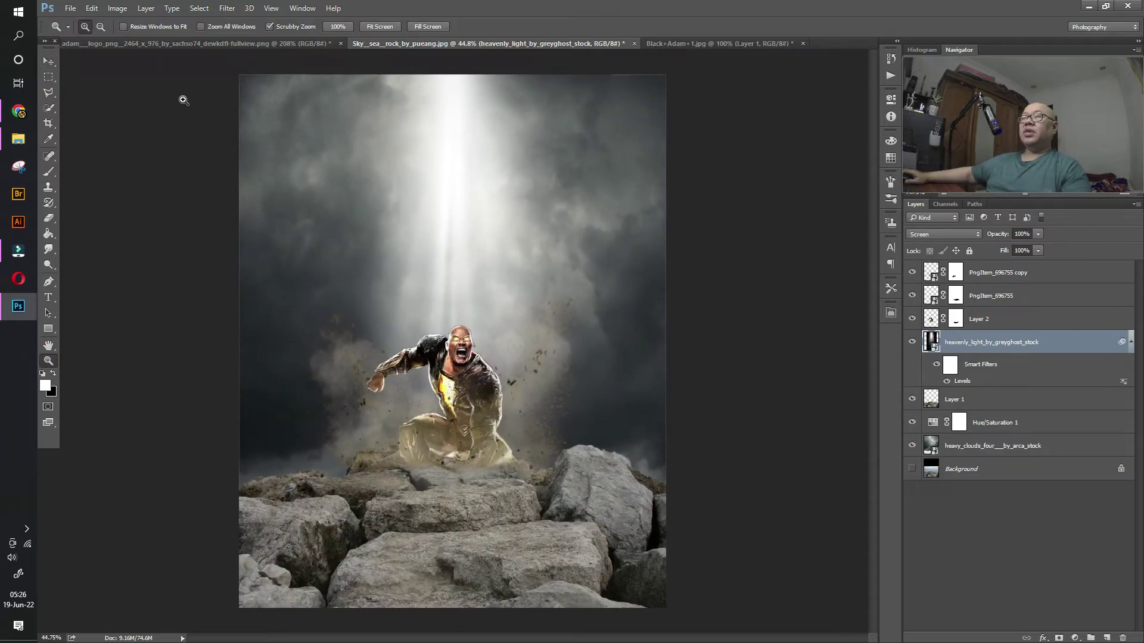
pyautogui.click(49, 60)
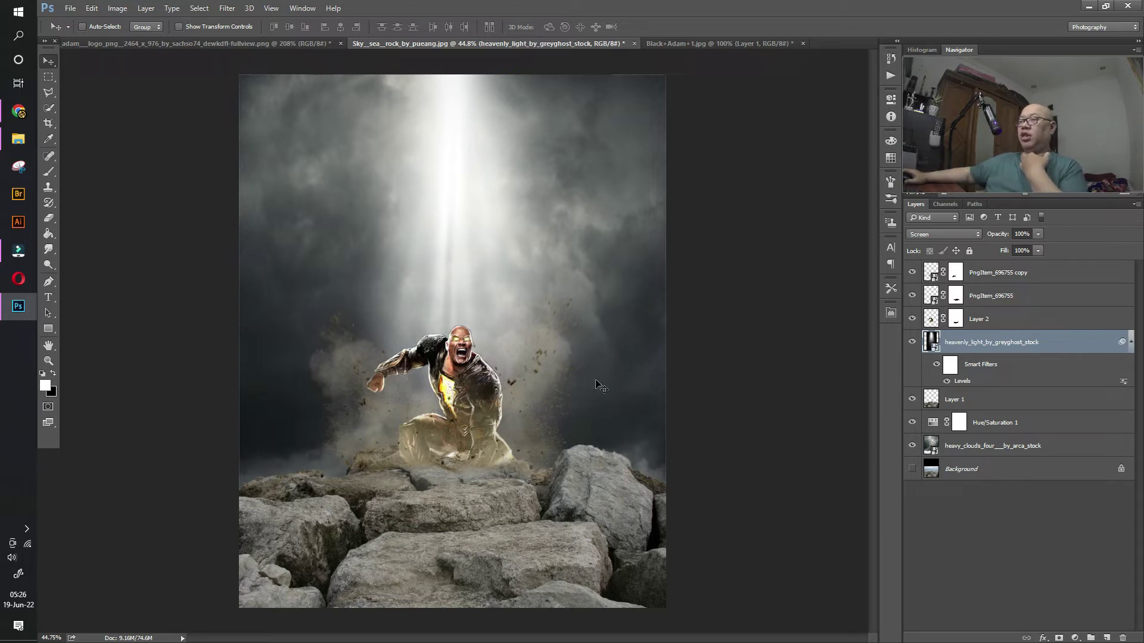
# Step: Rename the figure's Layer 2 to 'black adam'
pyautogui.click(996, 319)
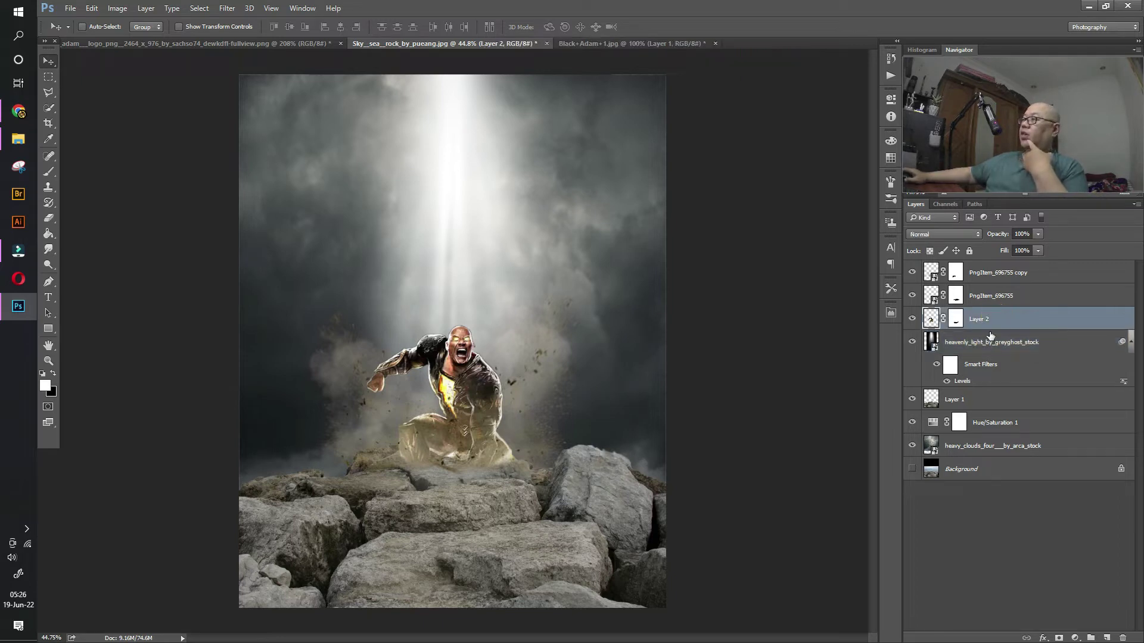
pyautogui.doubleClick(980, 319)
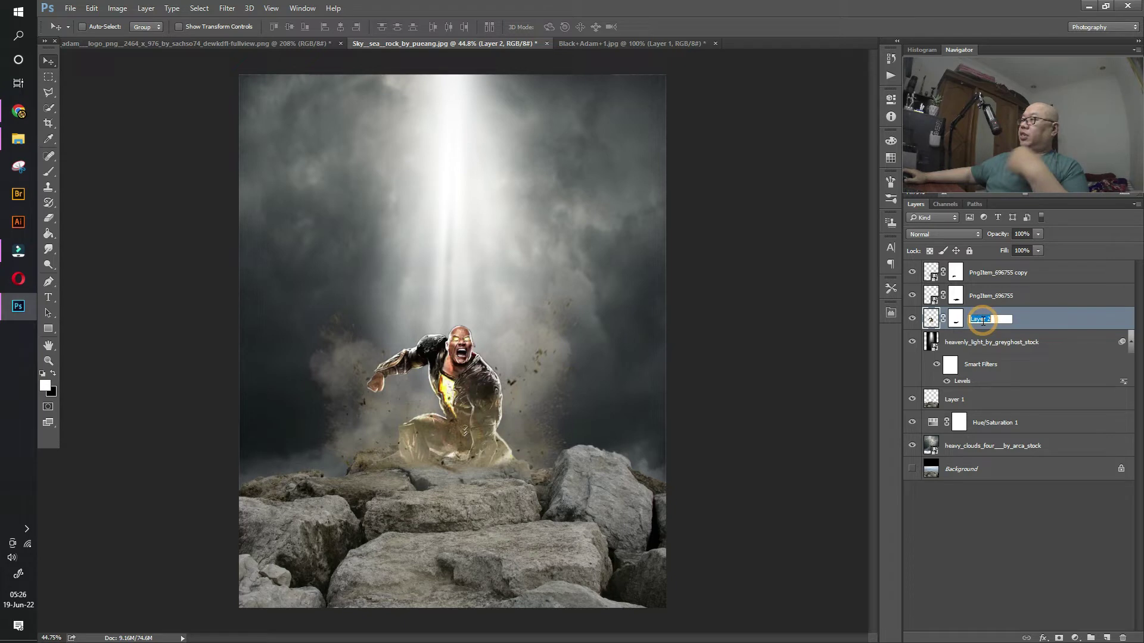
pyautogui.write('black ')
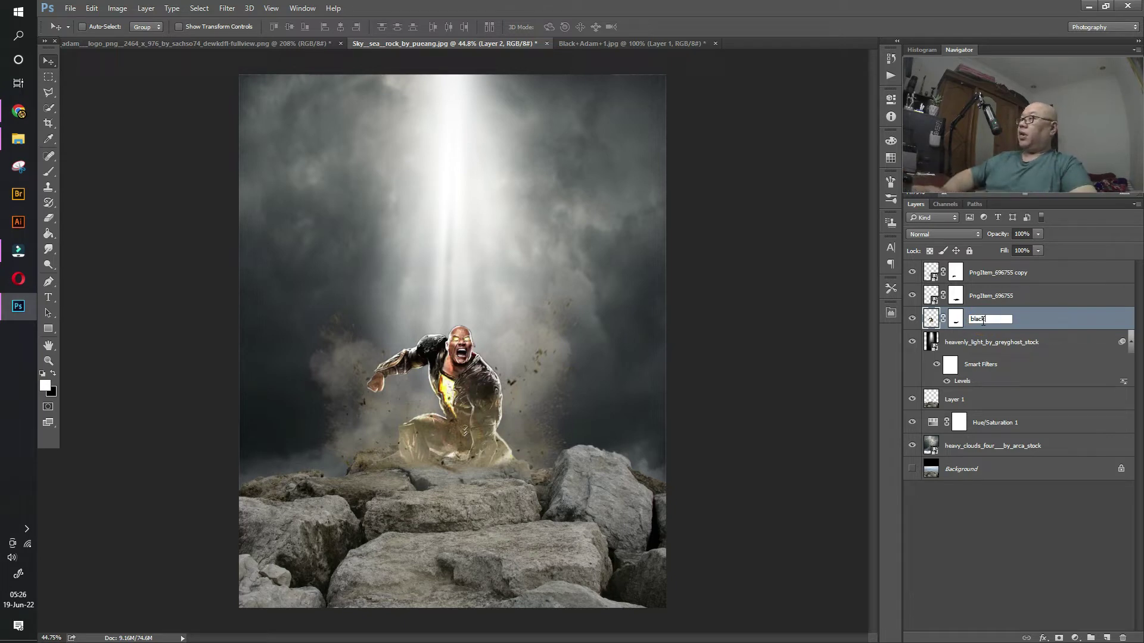
pyautogui.write('adam')
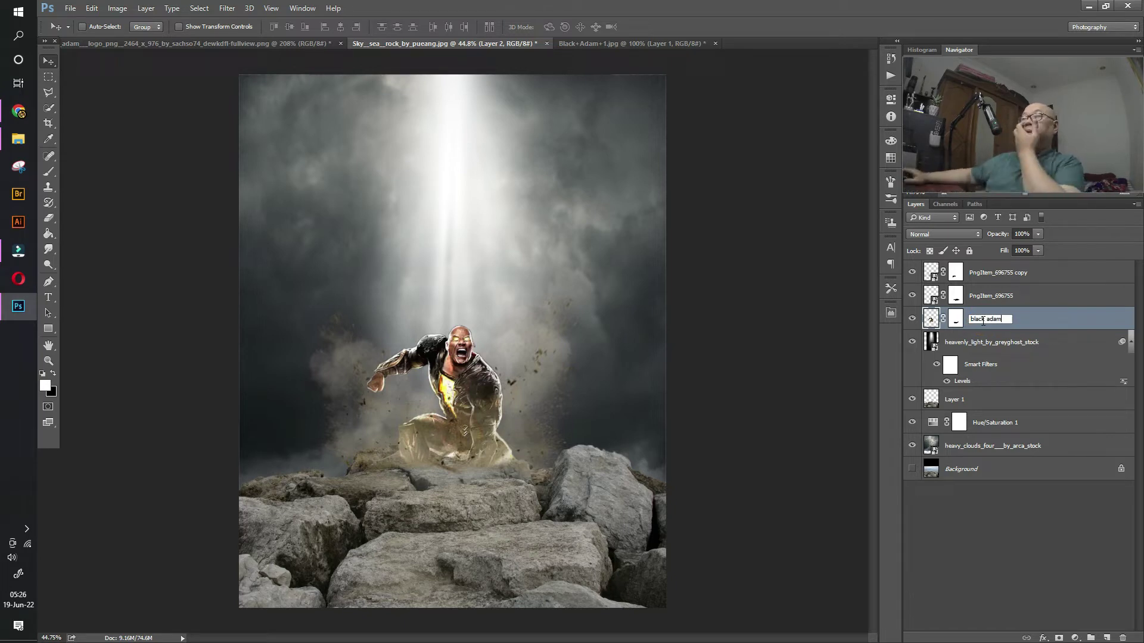
pyautogui.press('Return')
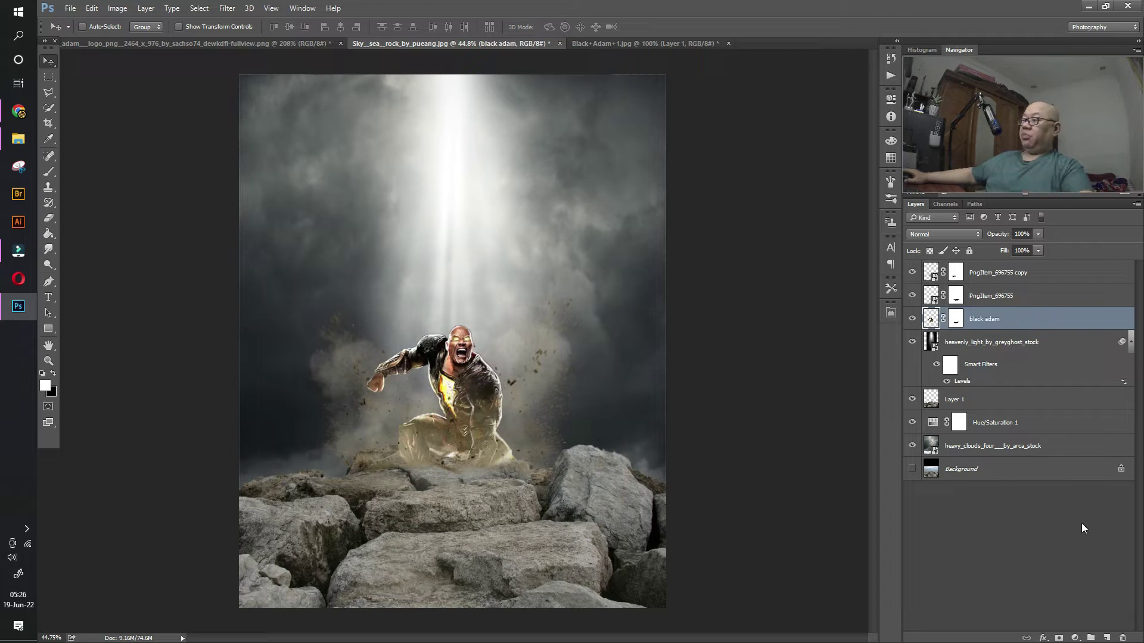
# Step: Add a Hue/Saturation layer clipped to black adam with Saturation around -36
pyautogui.click(1074, 638)
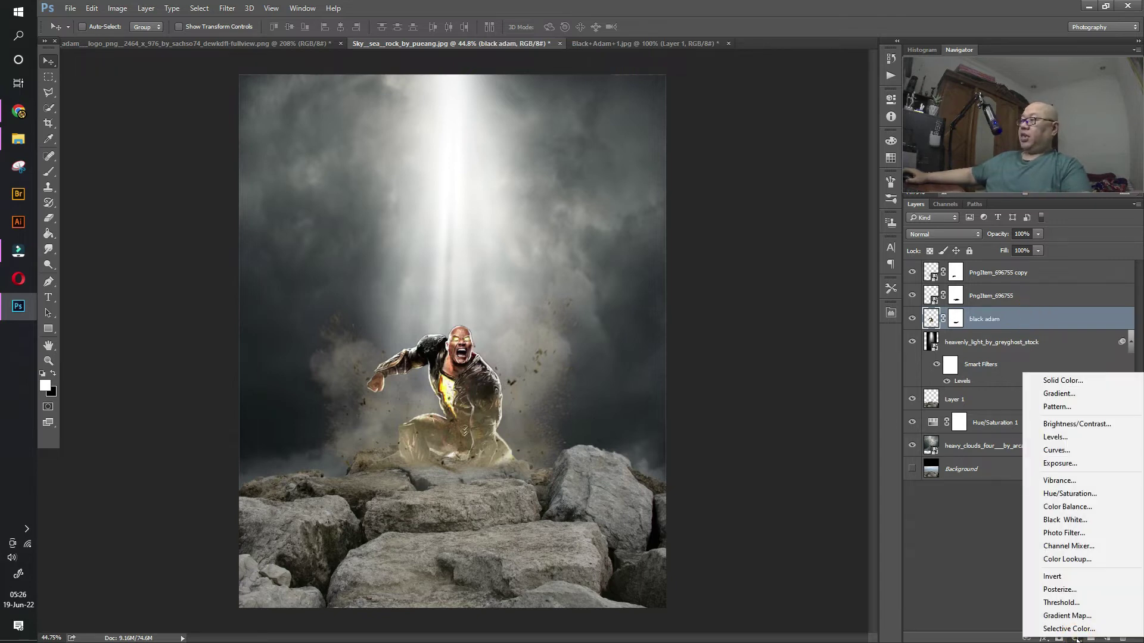
pyautogui.click(1057, 494)
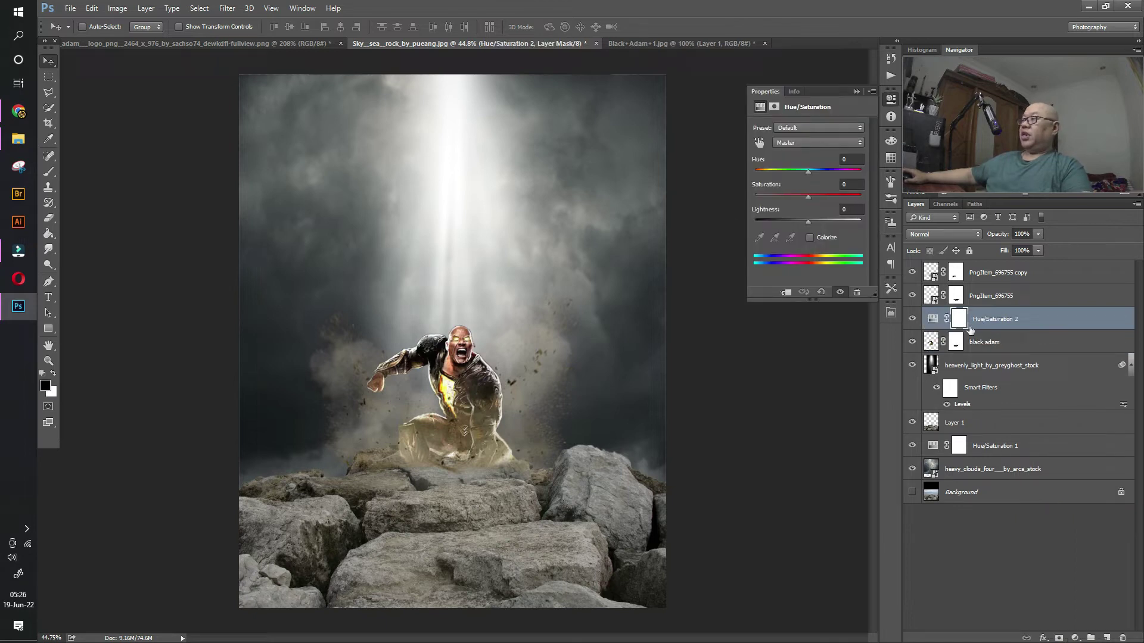
pyautogui.click(787, 293)
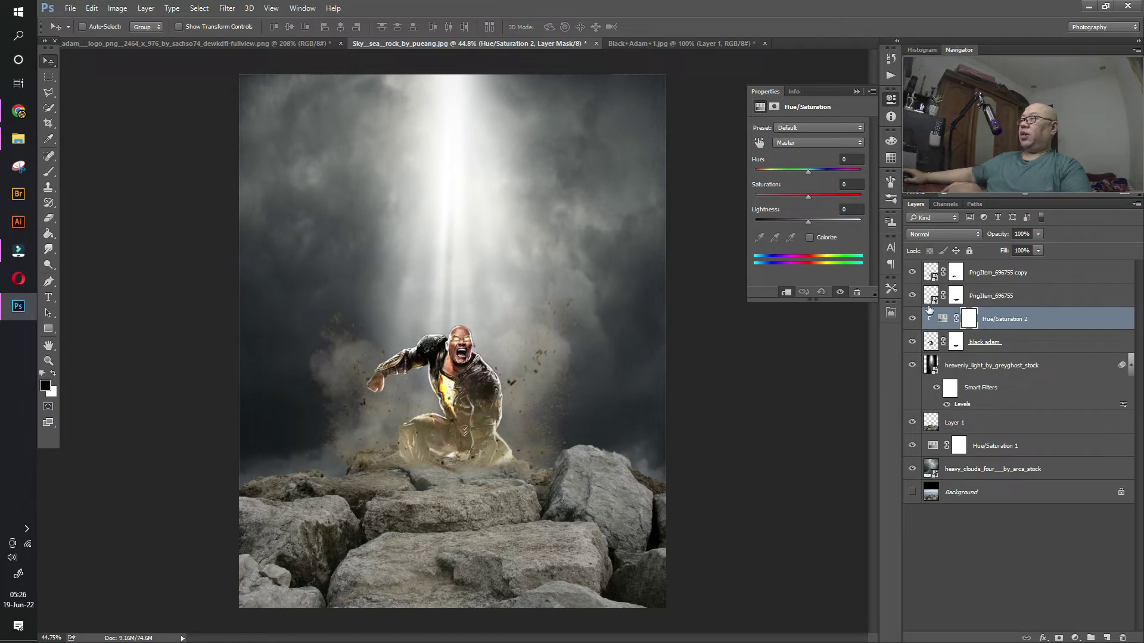
pyautogui.moveTo(808, 194); pyautogui.dragTo(786, 195)
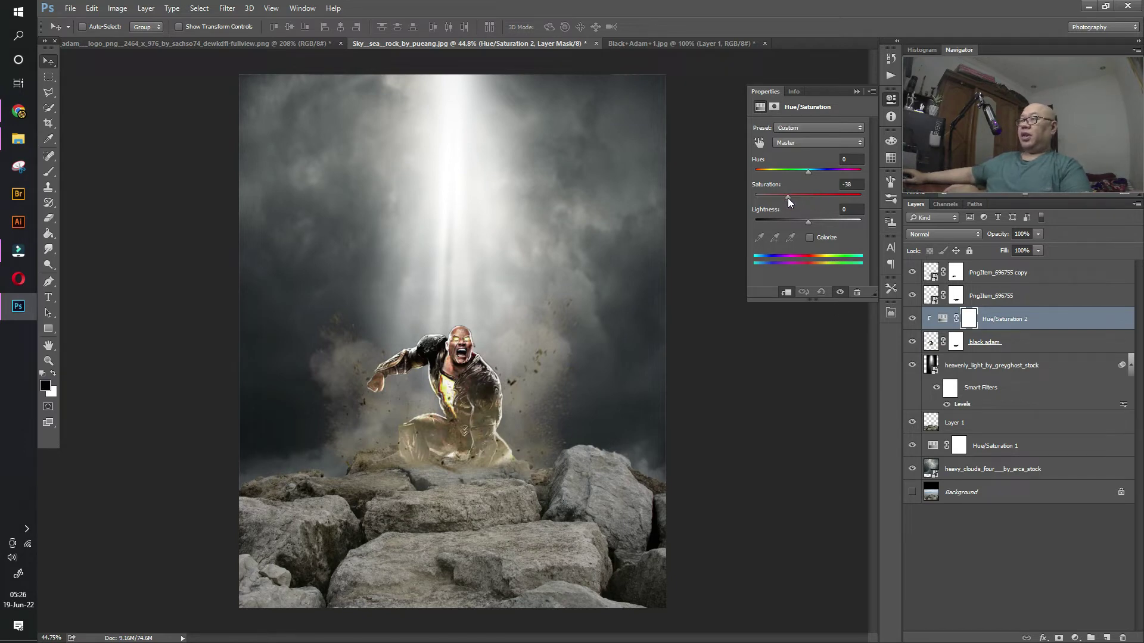
pyautogui.moveTo(786, 198); pyautogui.dragTo(785, 195)
pyautogui.moveTo(785, 196)
pyautogui.mouseDown()
pyautogui.moveTo(860, 197)
pyautogui.moveTo(801, 203)
pyautogui.mouseUp()
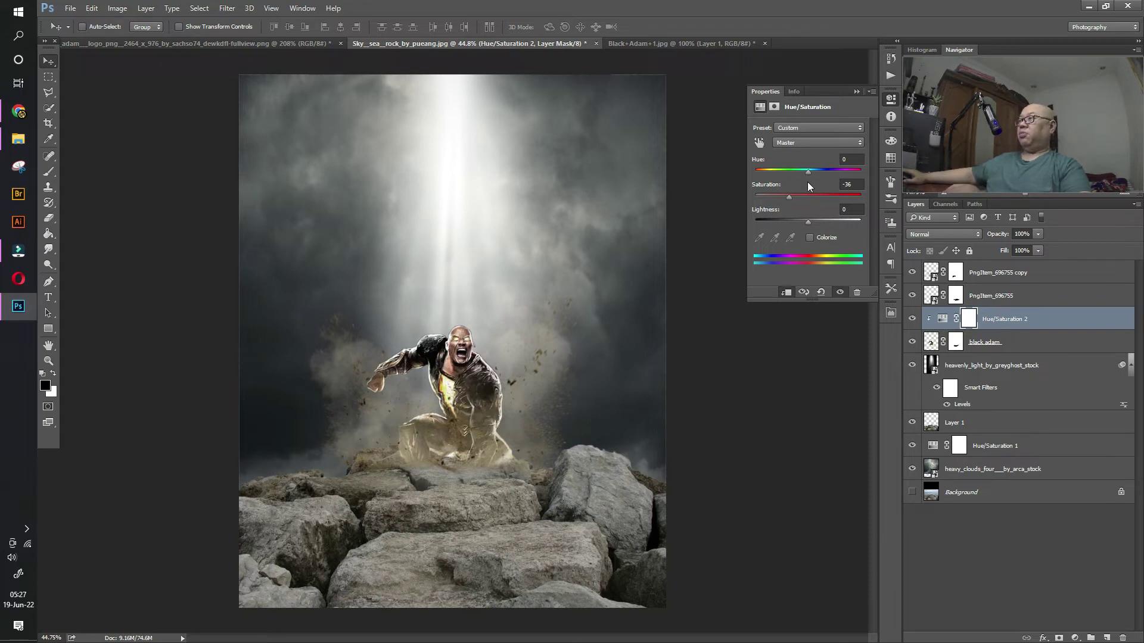
pyautogui.moveTo(807, 222); pyautogui.dragTo(809, 222)
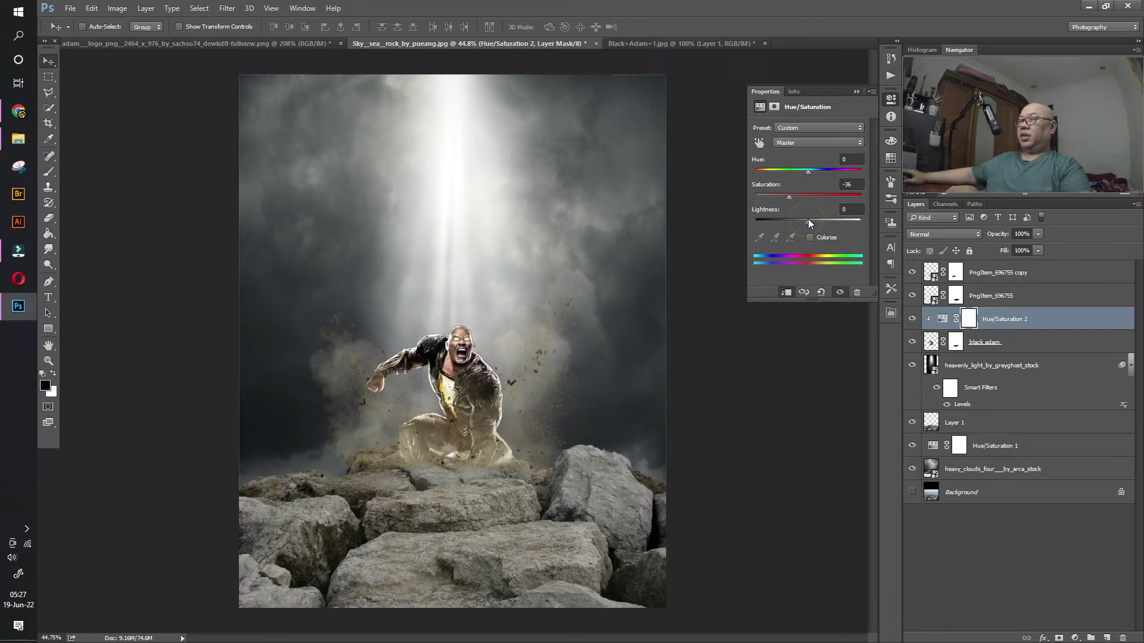
pyautogui.click(855, 91)
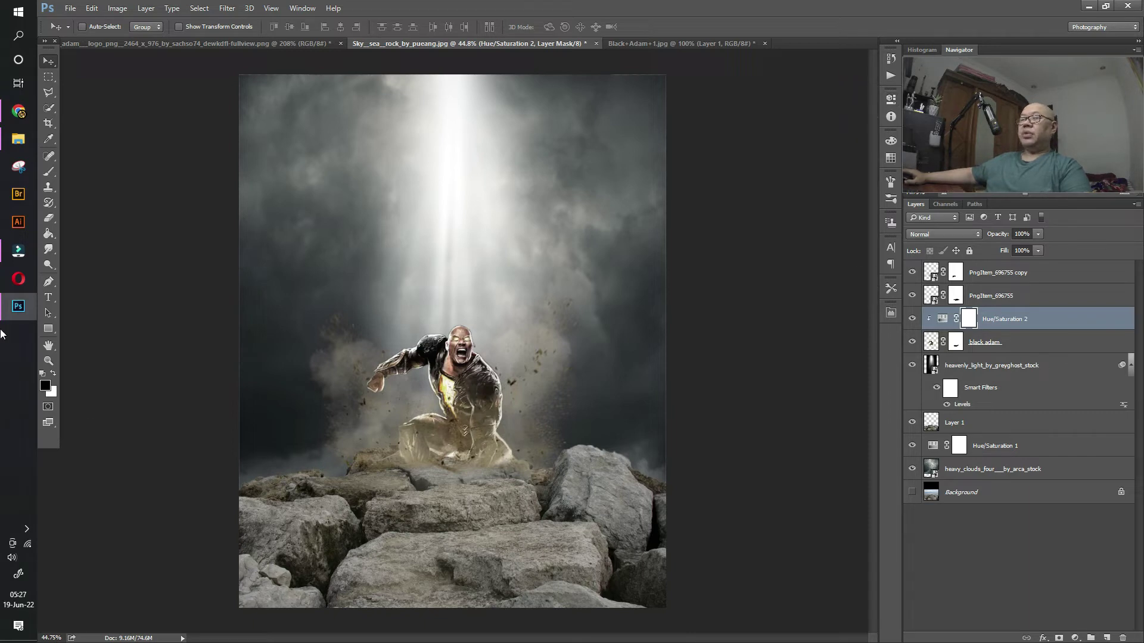
# Step: Zoom the view in onto the figure's chest
pyautogui.click(49, 361)
pyautogui.moveTo(503, 322); pyautogui.dragTo(508, 388)
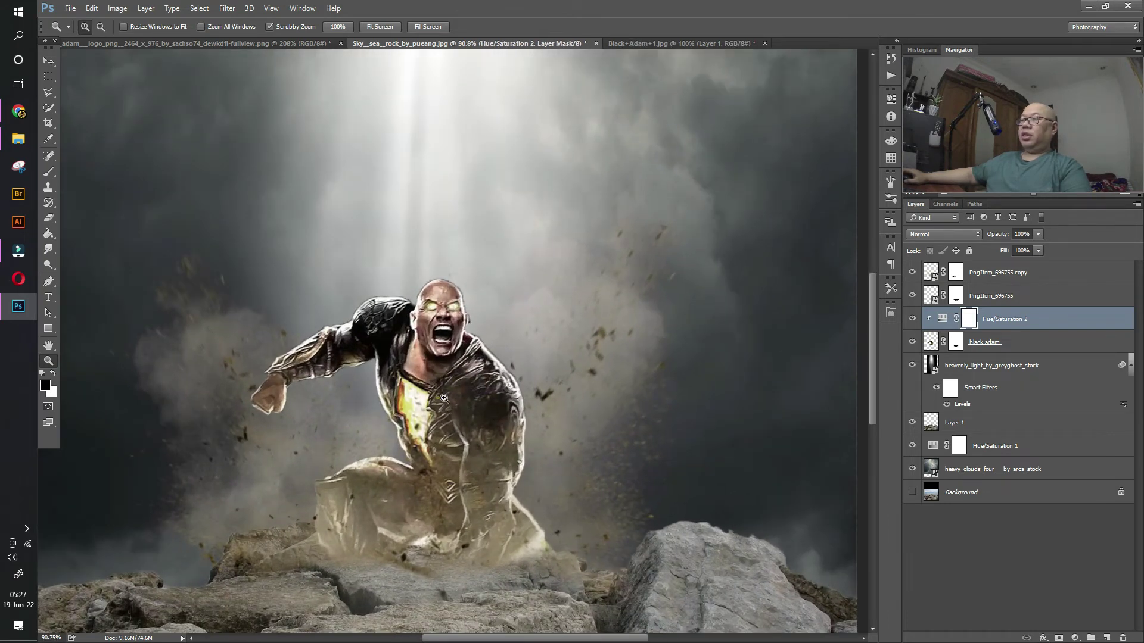
pyautogui.moveTo(444, 398); pyautogui.dragTo(471, 398)
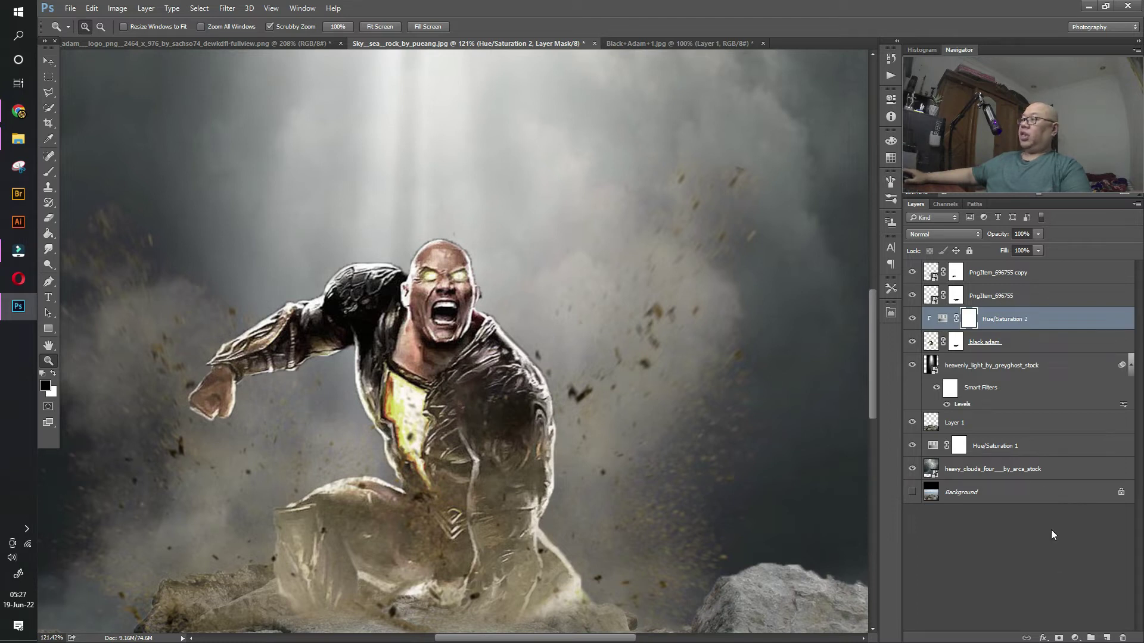
# Step: Add an empty layer named 'sinar dada' above Hue/Saturation 2, with white as foreground
pyautogui.click(1109, 636)
pyautogui.press('x')
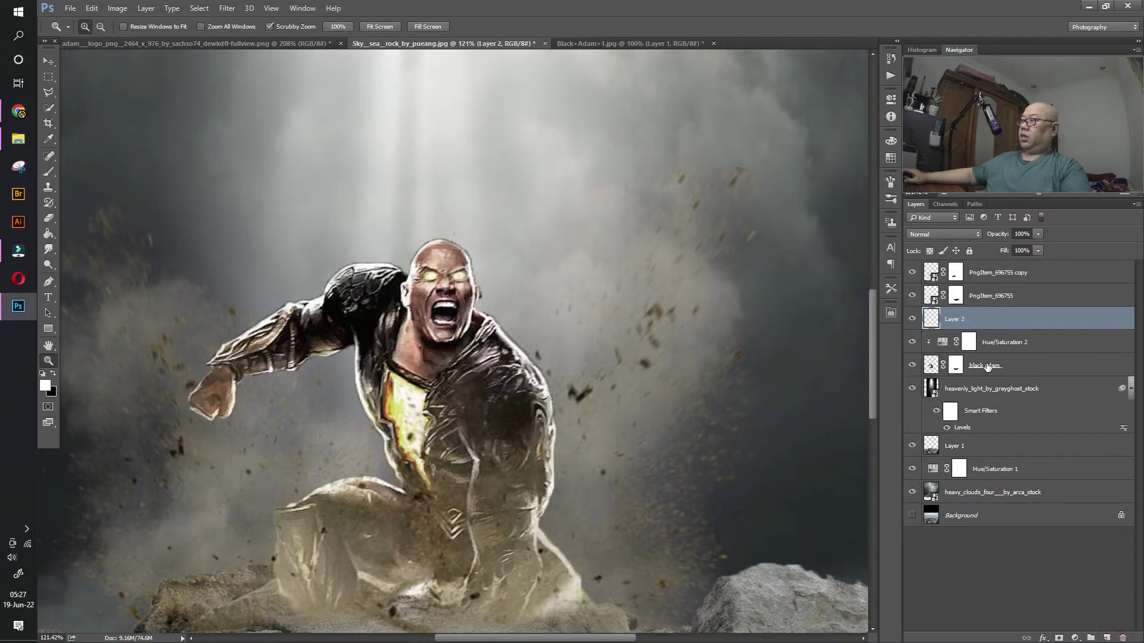
pyautogui.doubleClick(953, 319)
pyautogui.write('sinar dada')
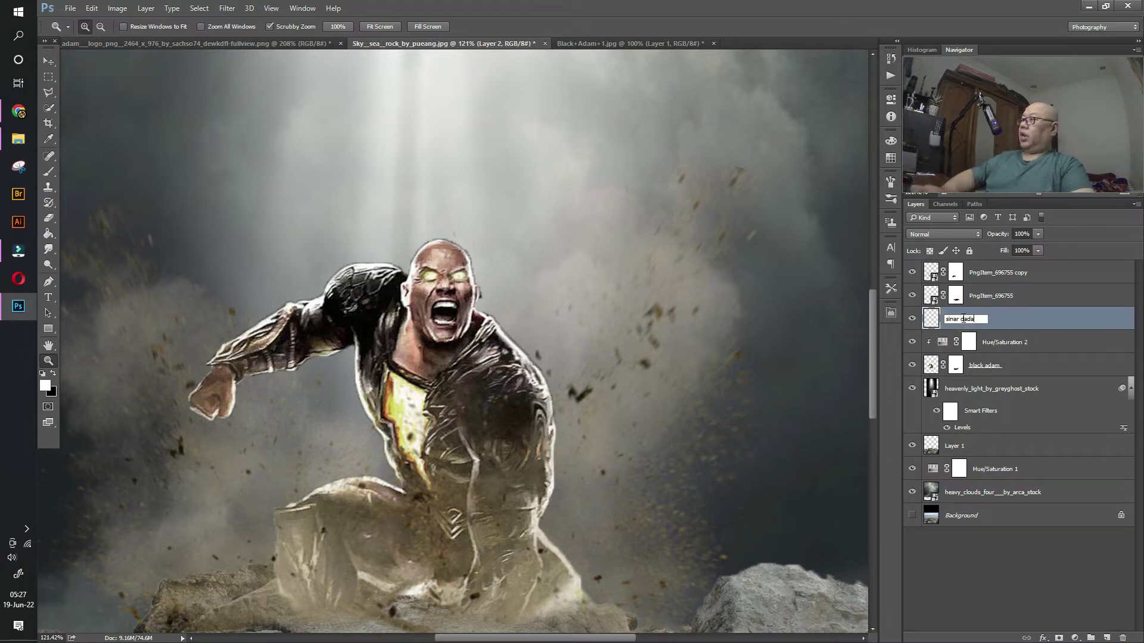
pyautogui.click(1010, 309)
pyautogui.click(951, 320)
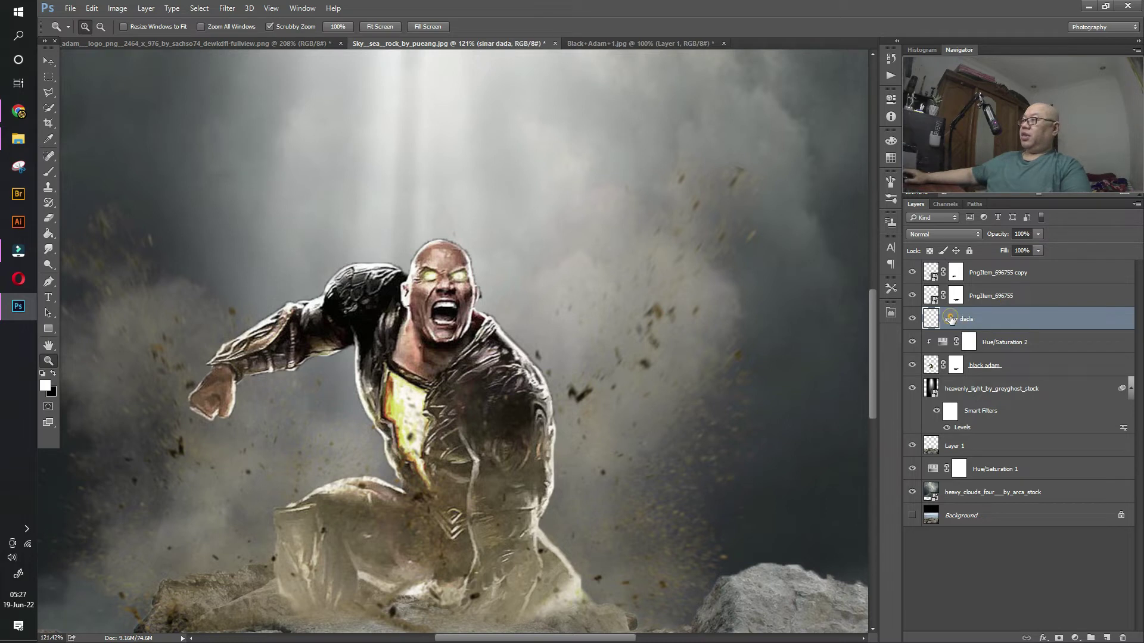
pyautogui.click(49, 97)
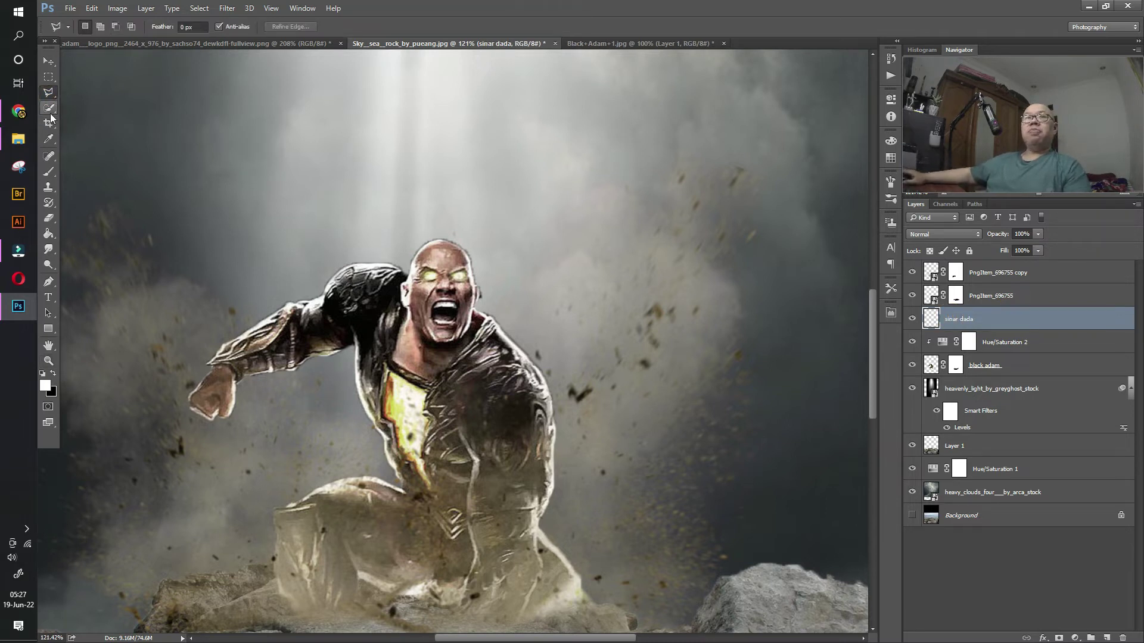
pyautogui.click(49, 361)
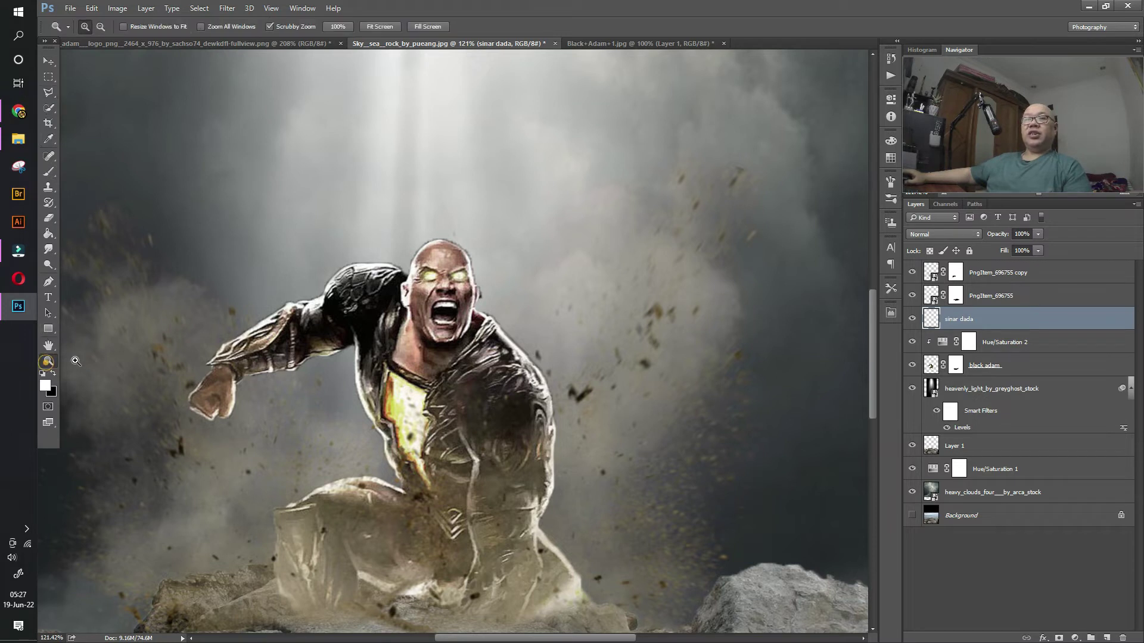
# Step: Zoom in on the torso and choose the Polygonal Lasso tool
pyautogui.moveTo(447, 444); pyautogui.dragTo(489, 448)
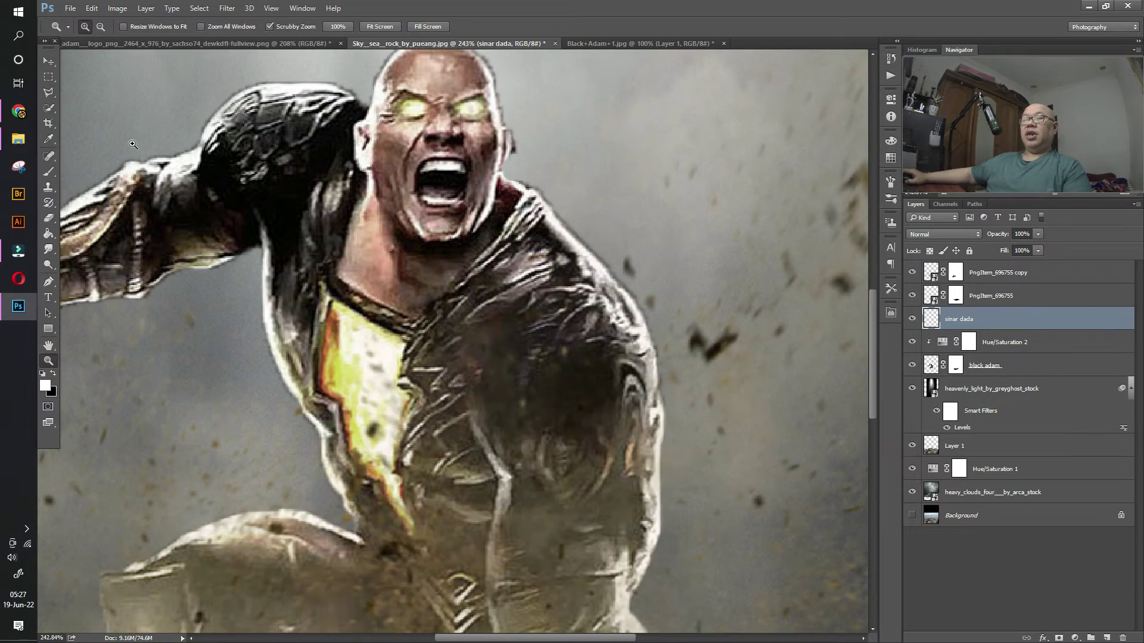
pyautogui.click(49, 108)
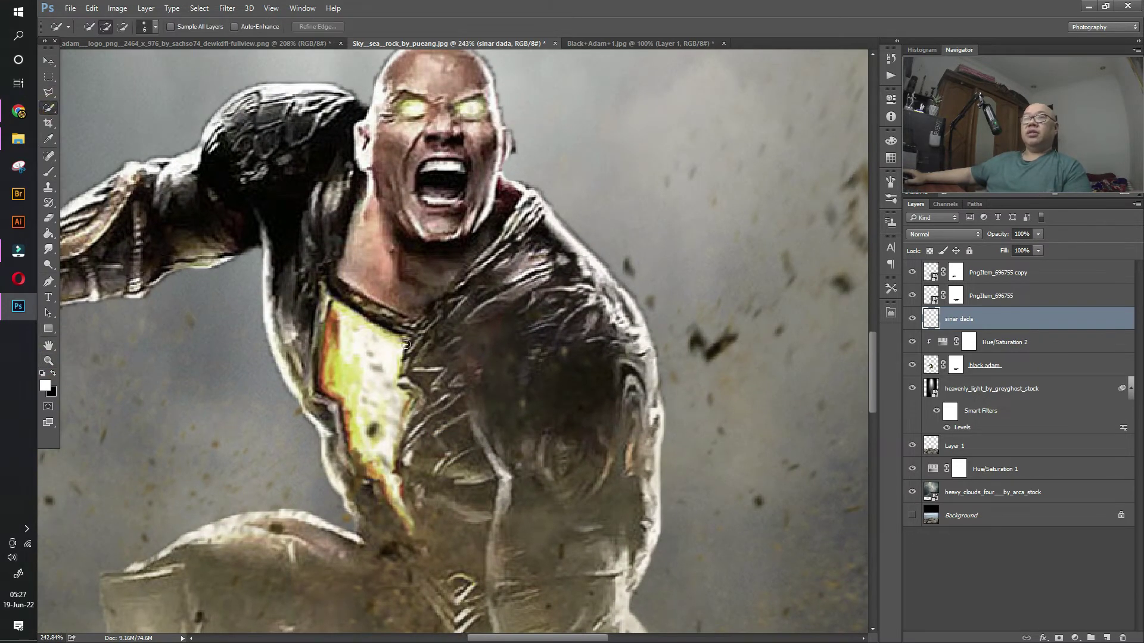
pyautogui.click(49, 92)
pyautogui.click(110, 101)
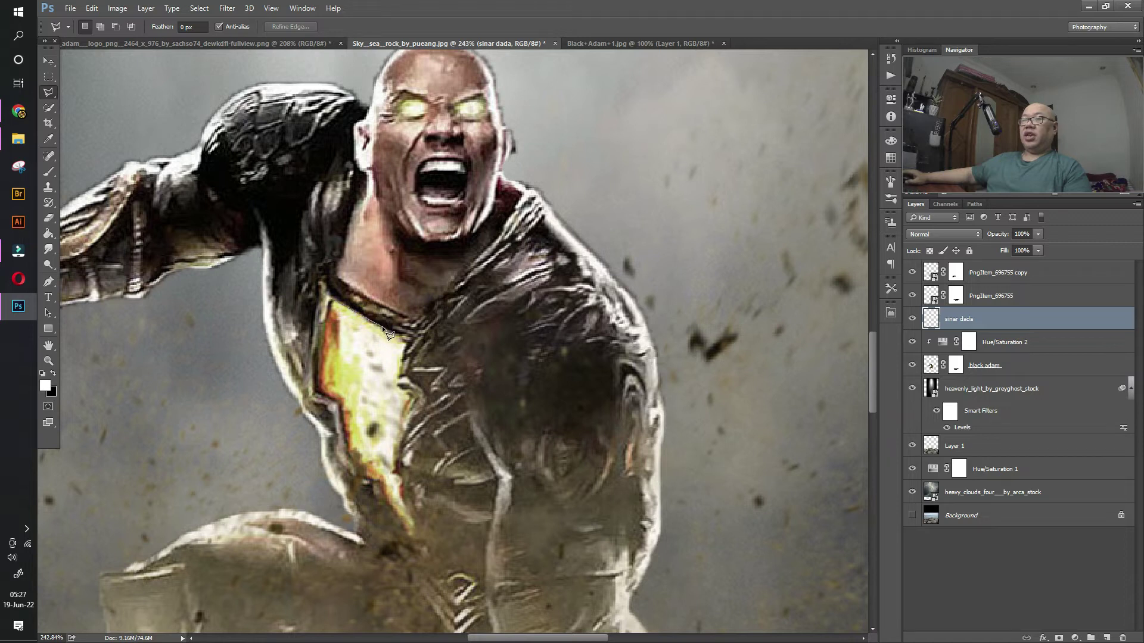
# Step: Trace a closed polygonal selection around the chest lightning-bolt emblem
pyautogui.click(403, 336)
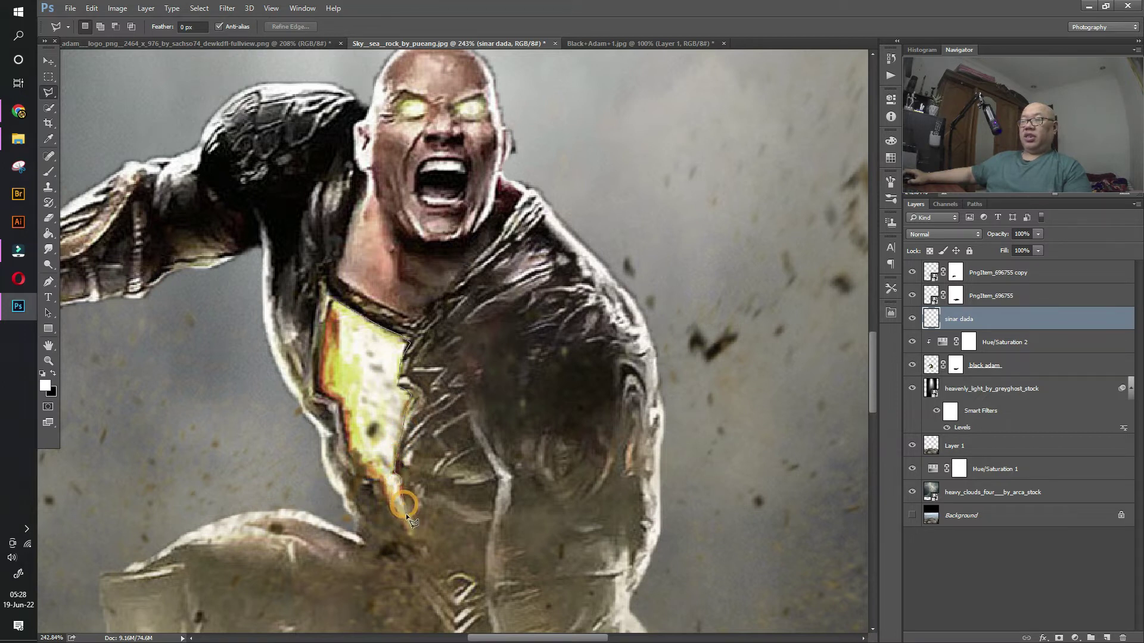
pyautogui.click(409, 530)
pyautogui.click(349, 447)
pyautogui.click(343, 412)
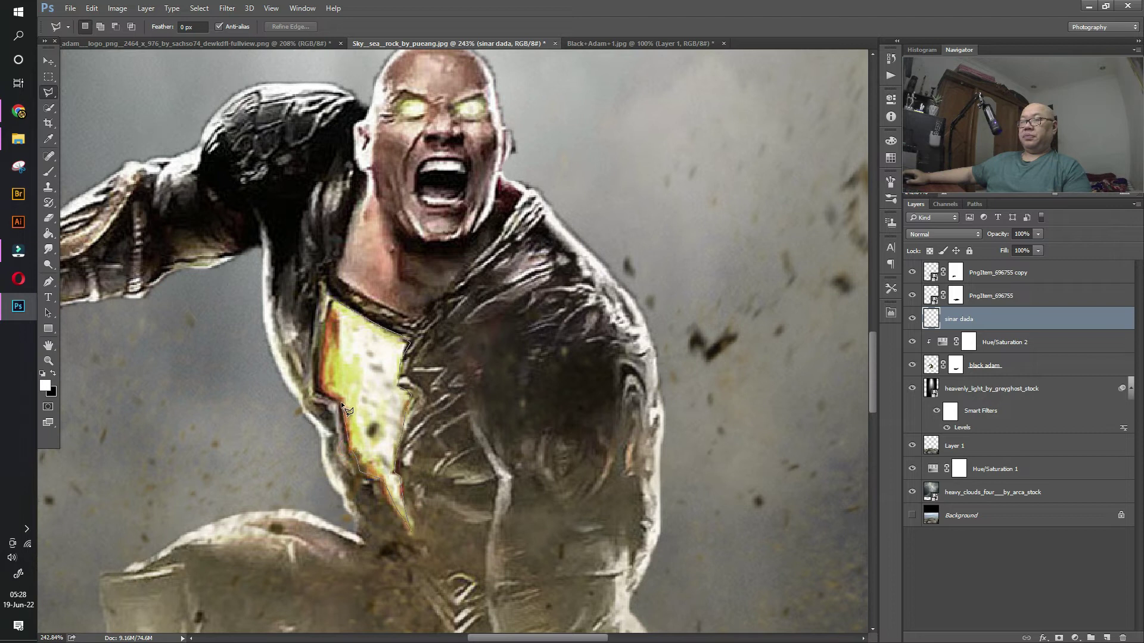
pyautogui.click(317, 388)
pyautogui.click(322, 316)
pyautogui.click(330, 296)
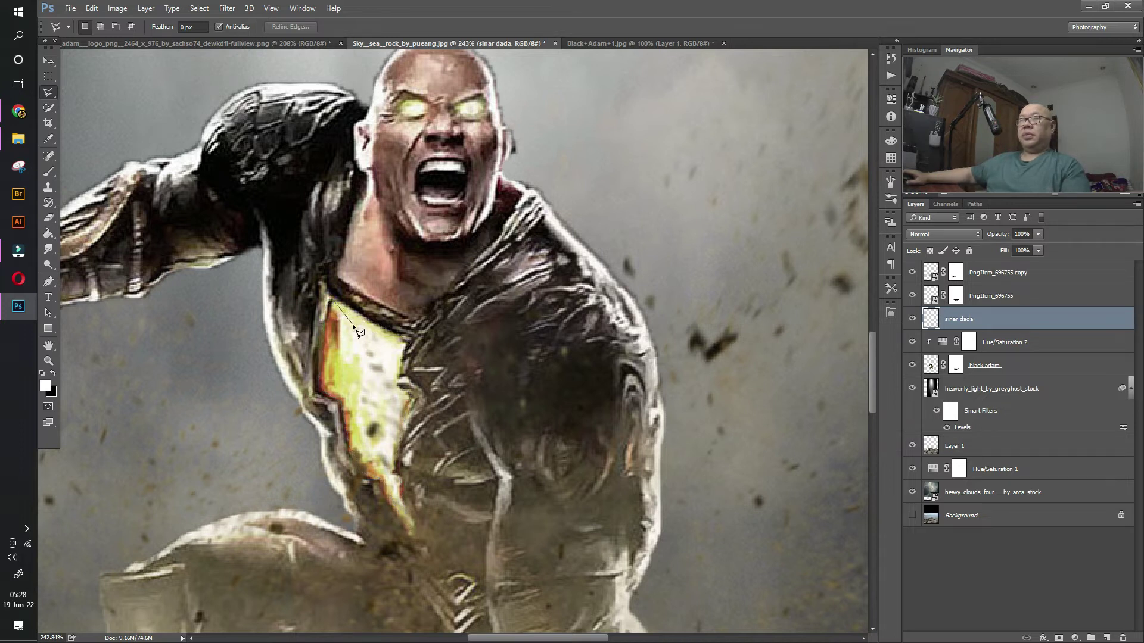
pyautogui.click(333, 306)
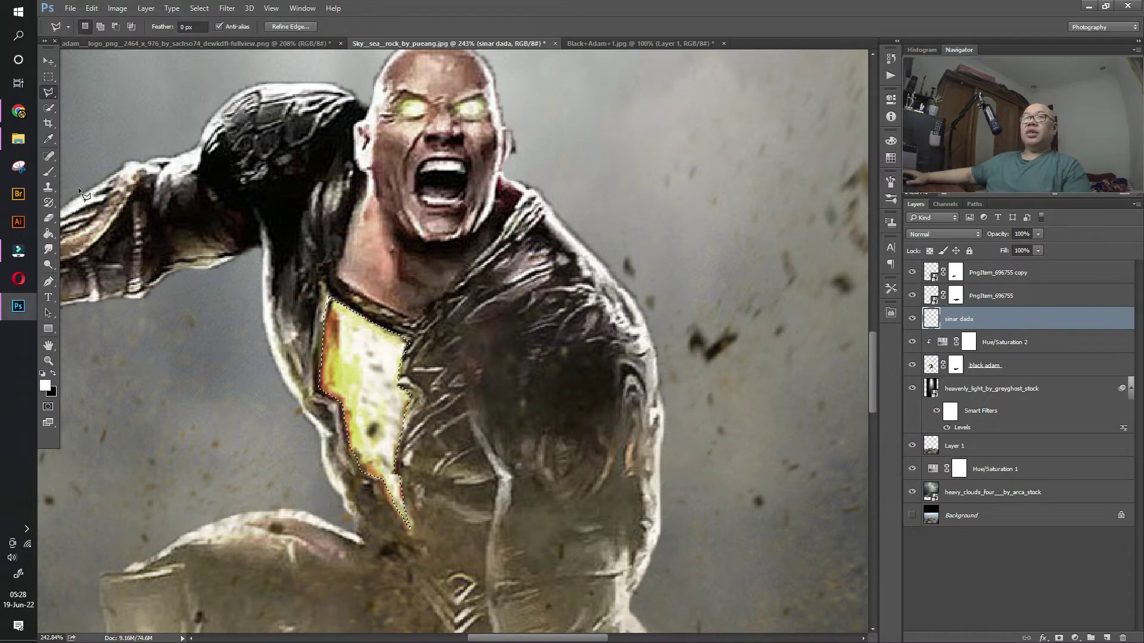
pyautogui.click(47, 174)
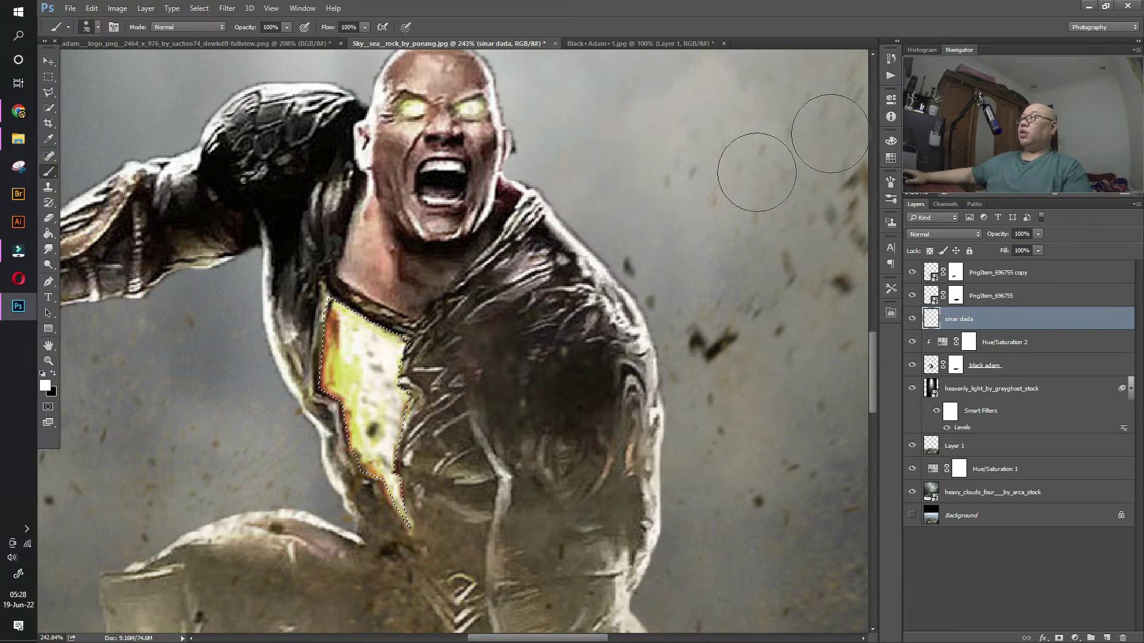
# Step: Set the foreground colour to a bright, fully saturated yellow
pyautogui.click(45, 385)
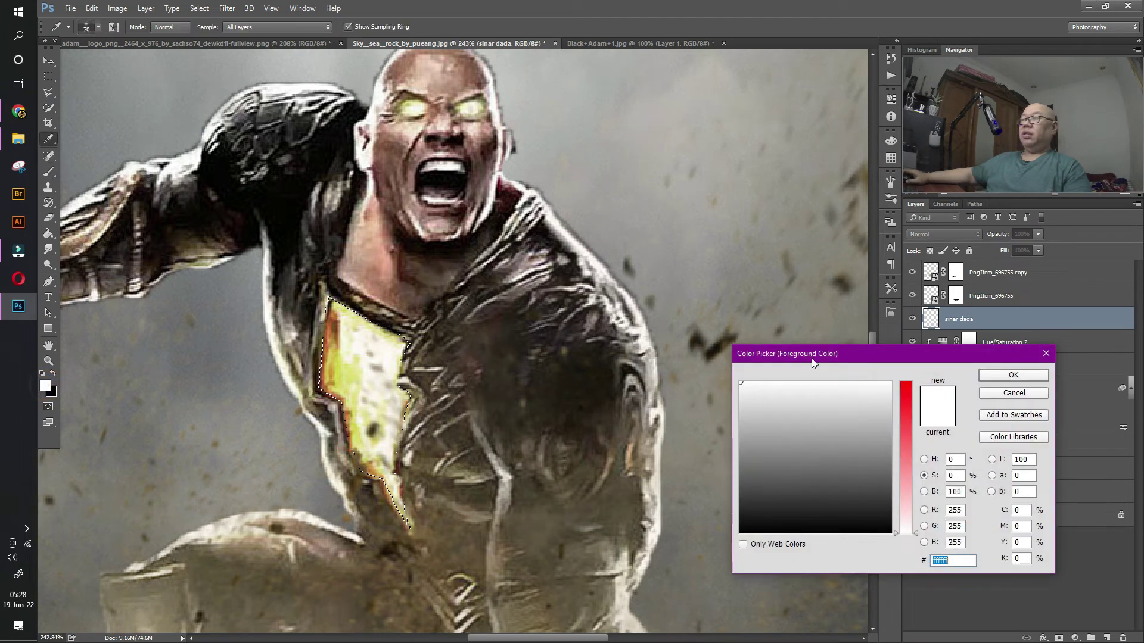
pyautogui.click(903, 477)
pyautogui.moveTo(793, 387); pyautogui.dragTo(769, 378)
pyautogui.click(907, 385)
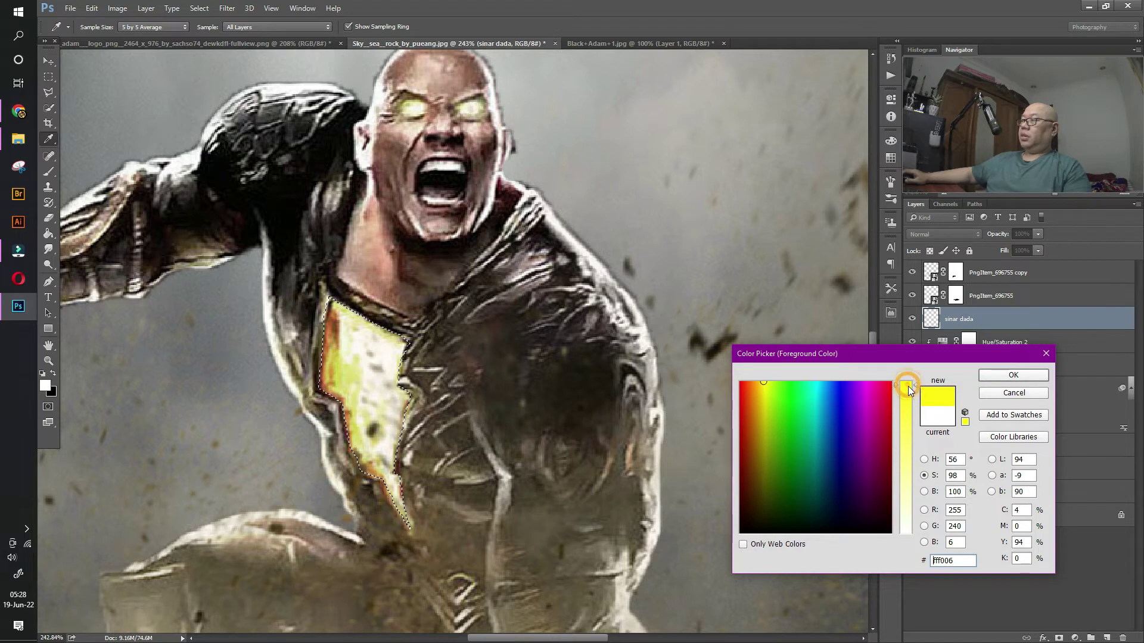
pyautogui.click(765, 392)
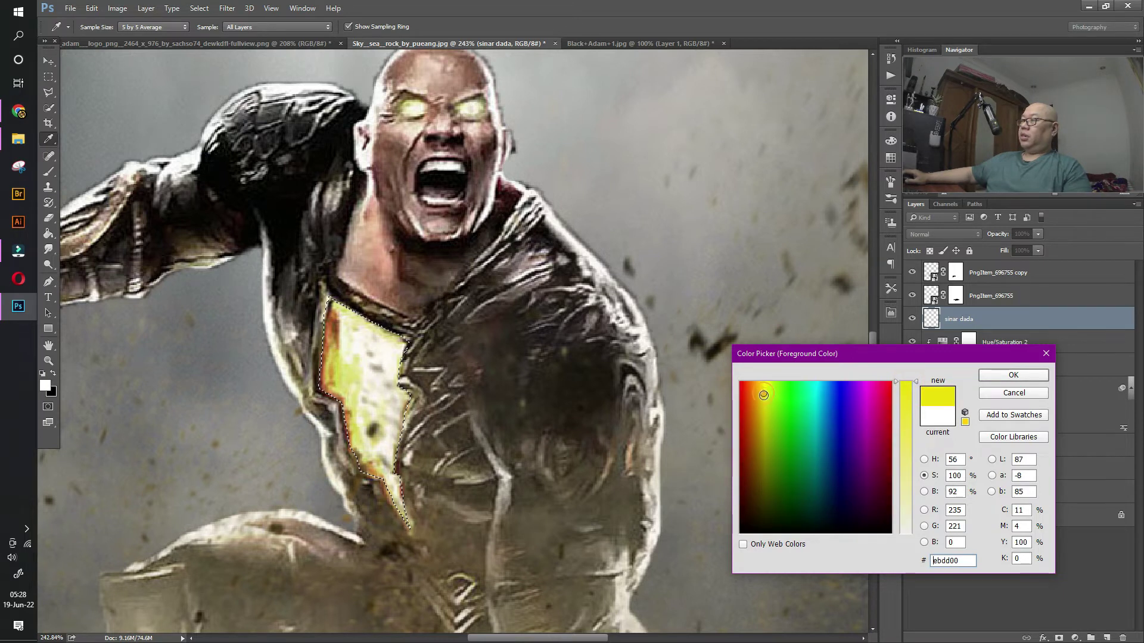
pyautogui.moveTo(765, 391); pyautogui.dragTo(764, 386)
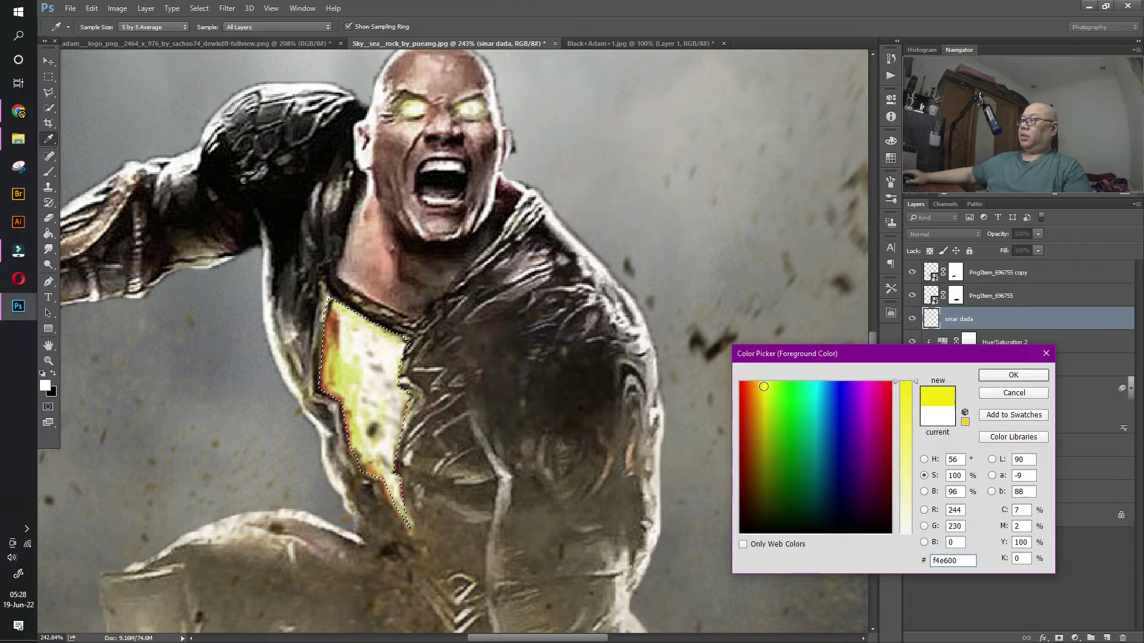
pyautogui.click(999, 376)
# Step: Brush the selected emblem solid yellow, deselect, compare, and duplicate the sinar dada layer
pyautogui.press('b')
pyautogui.moveTo(358, 357); pyautogui.dragTo(425, 433)
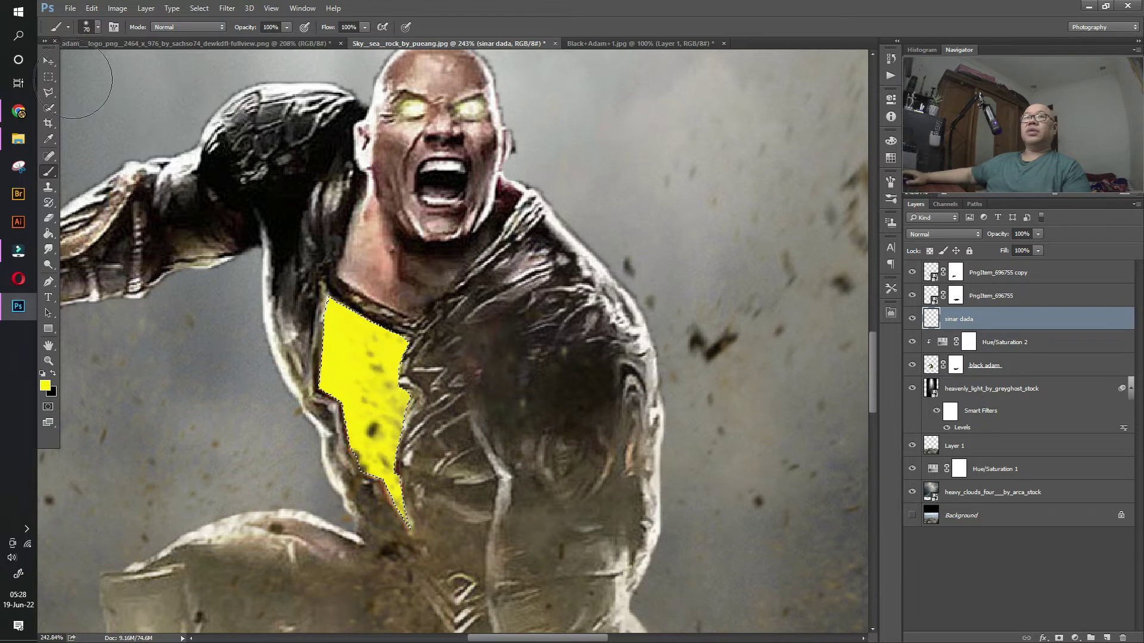
pyautogui.click(48, 61)
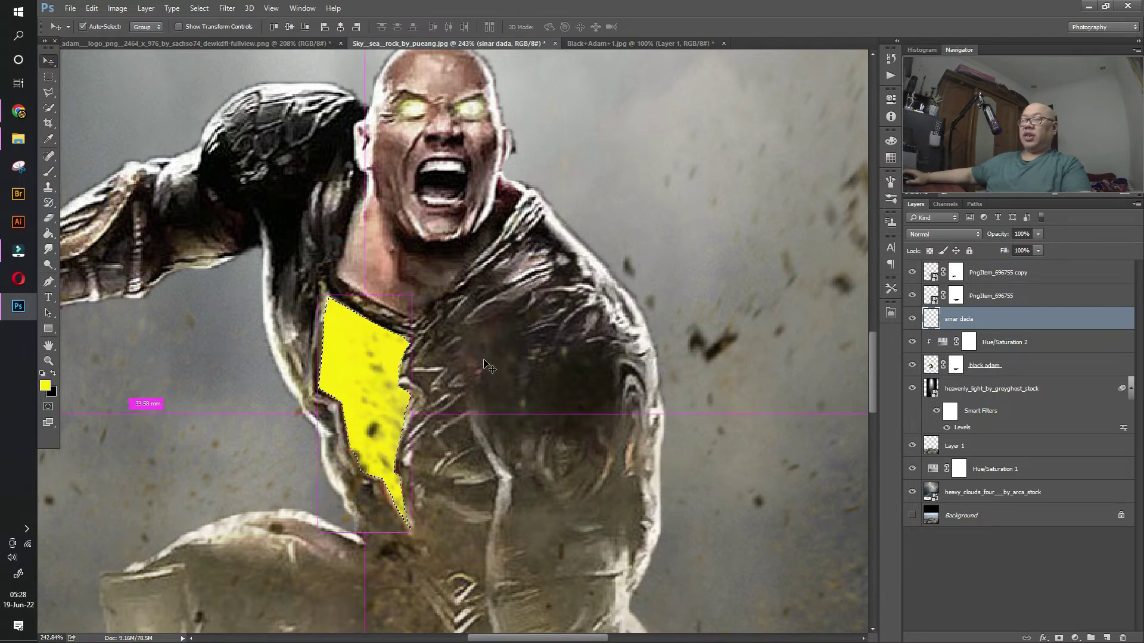
pyautogui.hotkey('ctrl', 'd')
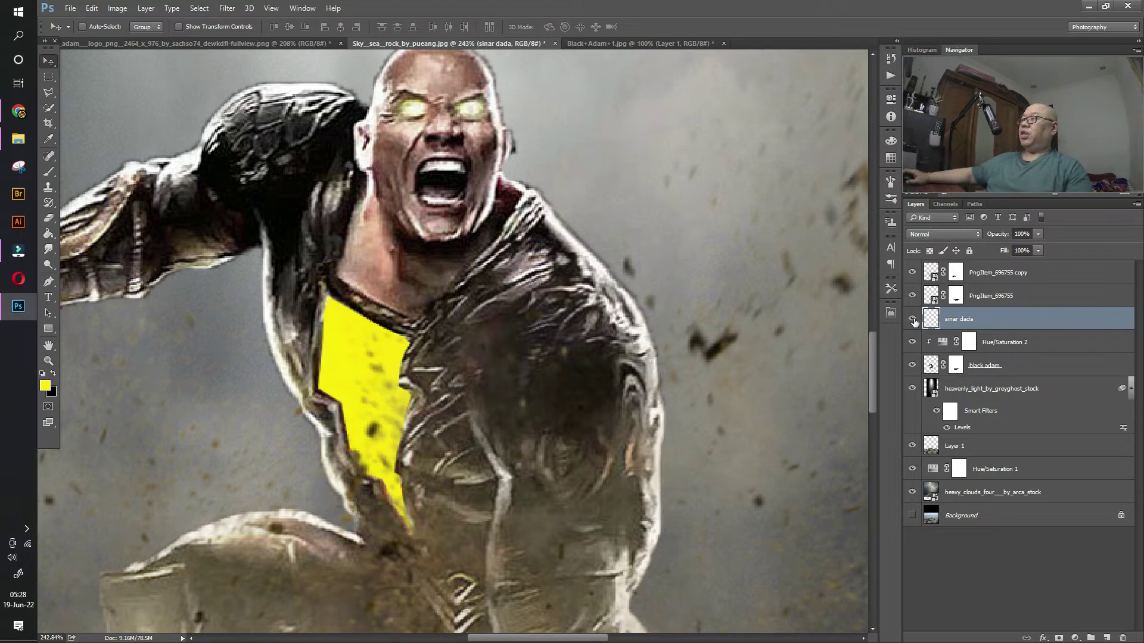
pyautogui.click(912, 319)
pyautogui.click(911, 319)
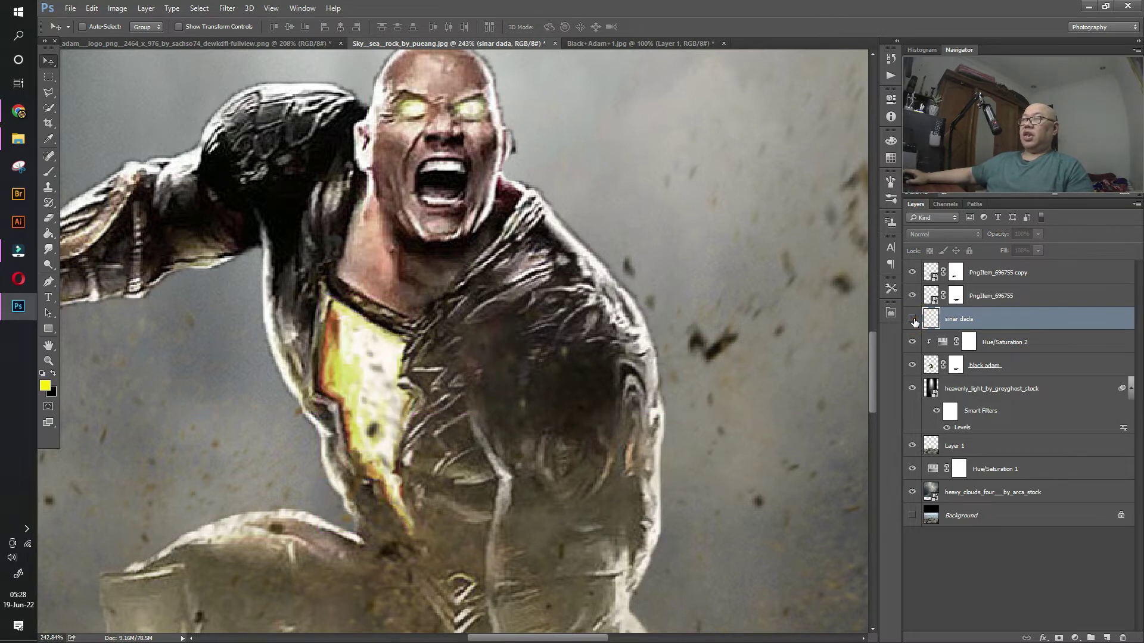
pyautogui.click(912, 320)
pyautogui.click(912, 319)
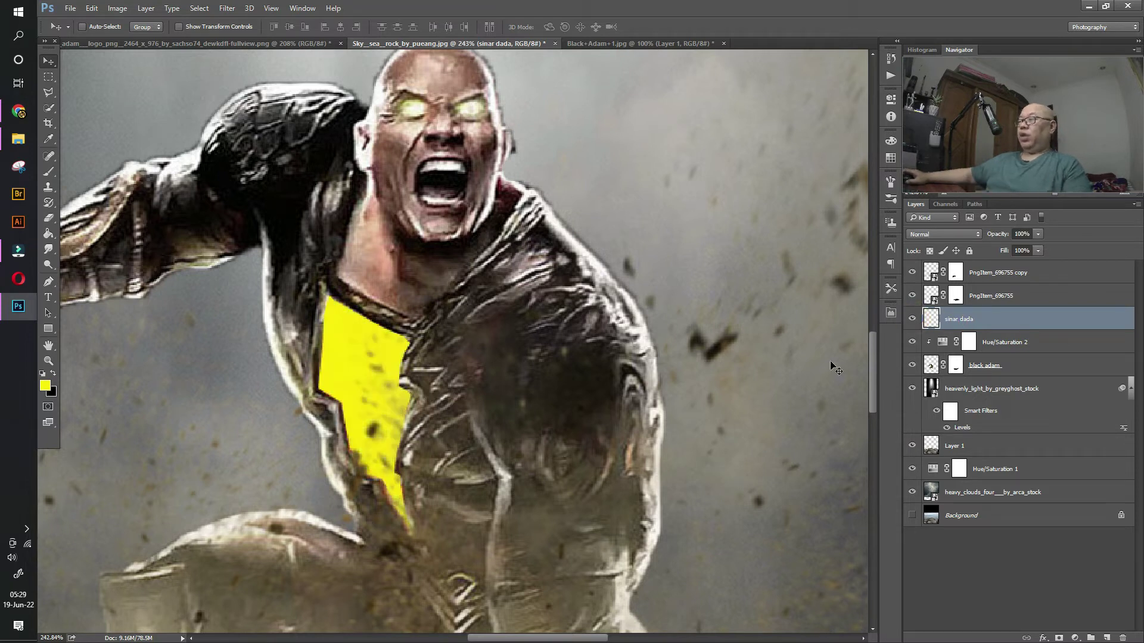
pyautogui.press('ctrl')
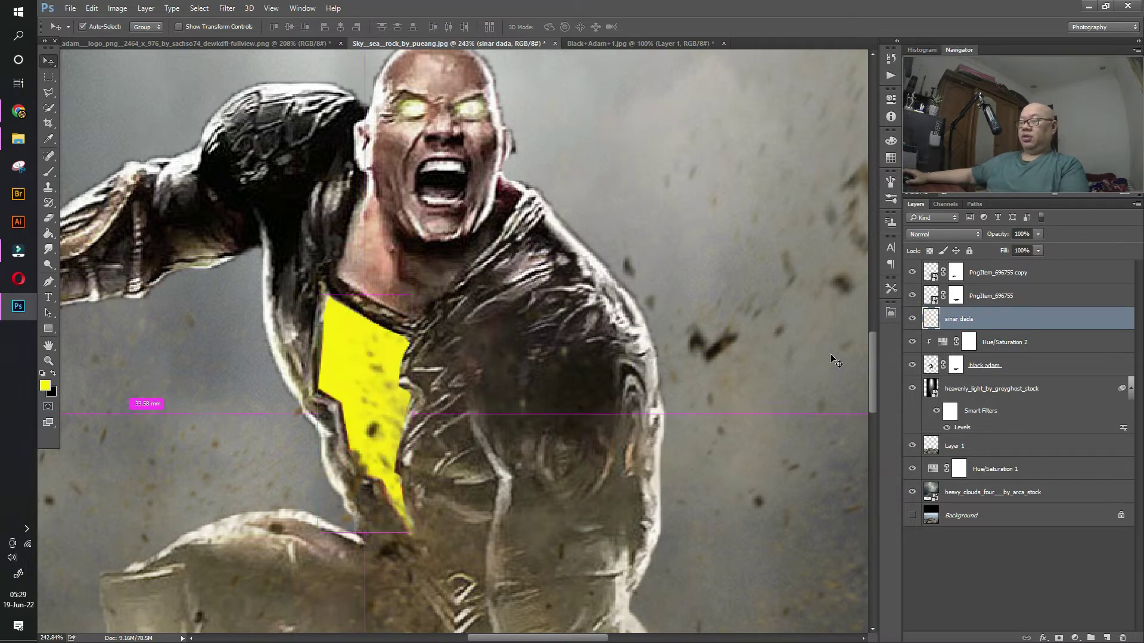
pyautogui.hotkey('ctrl', 'j')
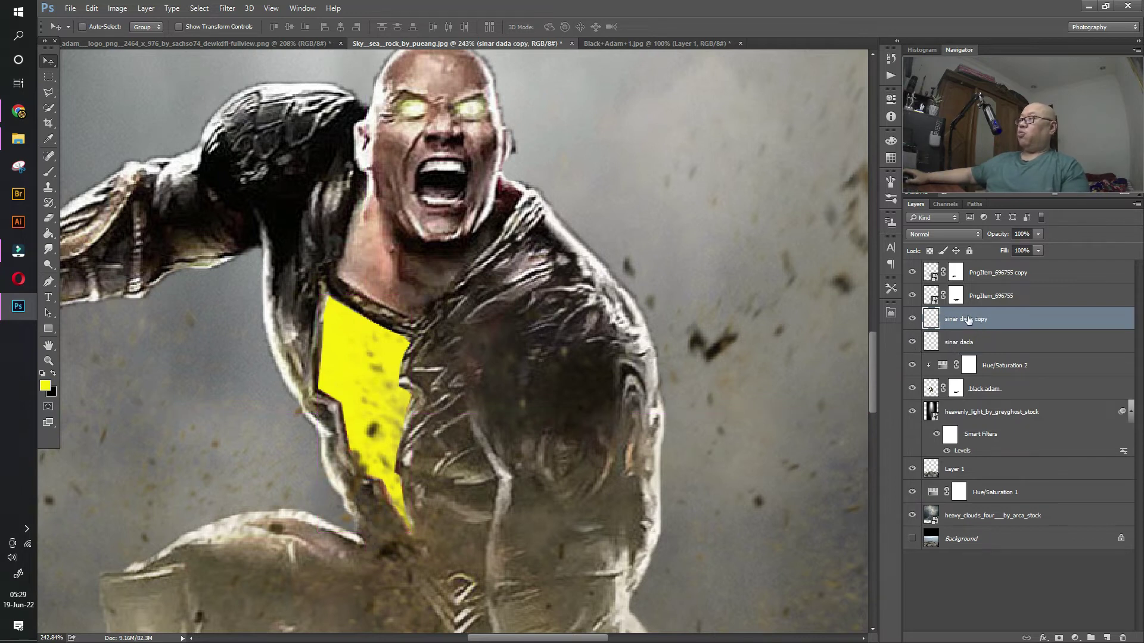
# Step: Gaussian-blur sinar dada copy at a 25-pixel radius and toggle it to compare the glow
pyautogui.click(227, 9)
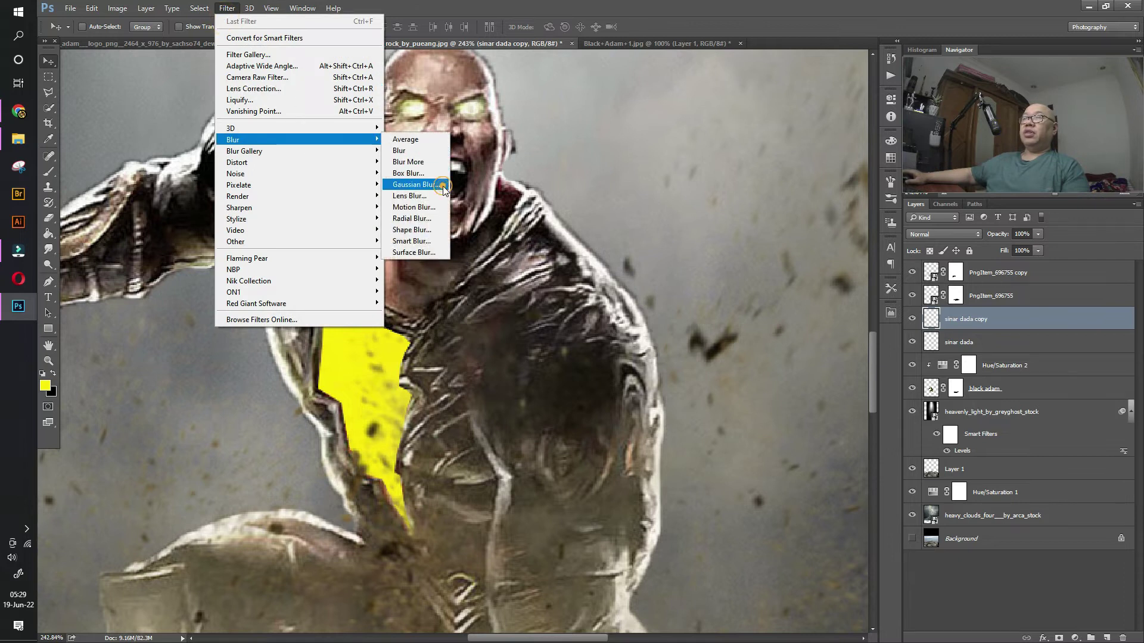
pyautogui.moveTo(269, 140)
pyautogui.click(417, 185)
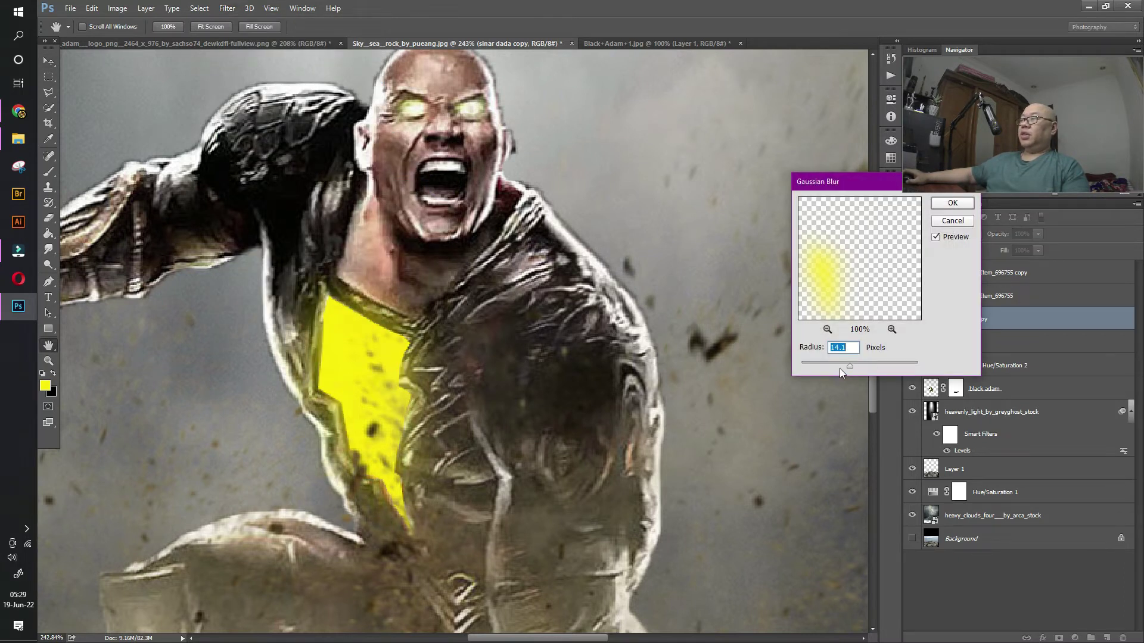
pyautogui.moveTo(849, 364)
pyautogui.mouseDown()
pyautogui.moveTo(873, 367)
pyautogui.moveTo(842, 364)
pyautogui.moveTo(863, 365)
pyautogui.mouseUp()
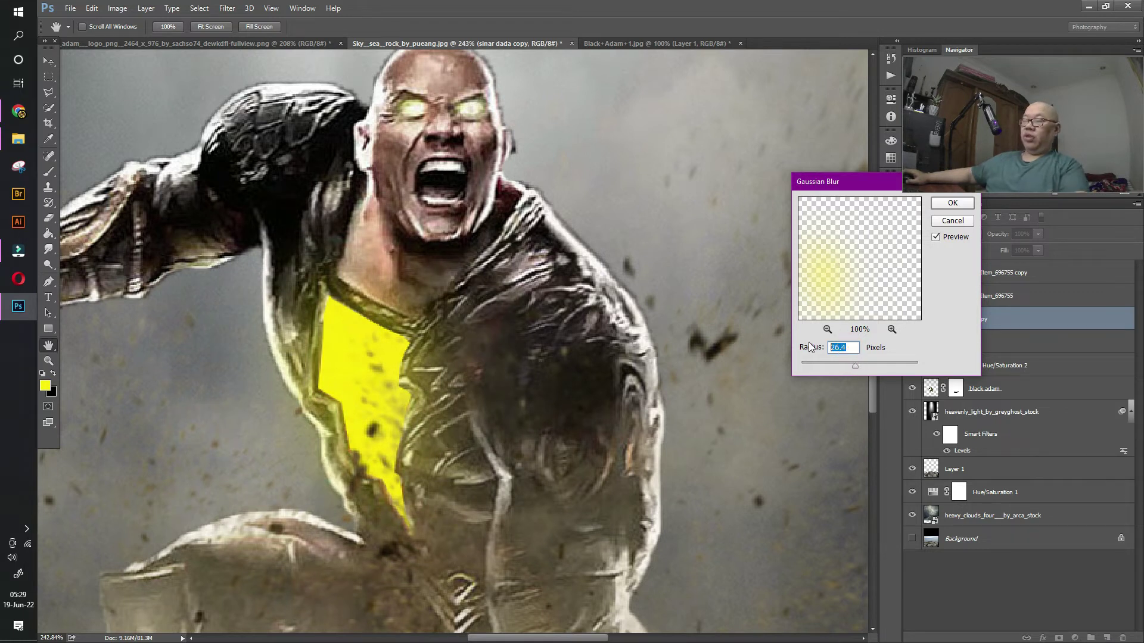
pyautogui.write('25')
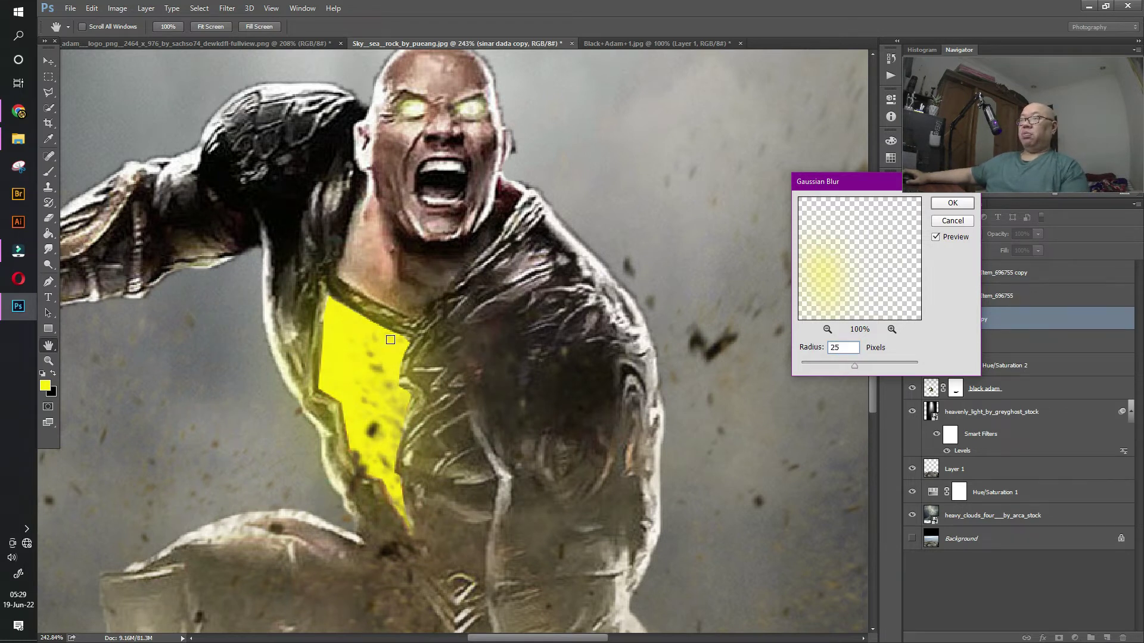
pyautogui.click(946, 204)
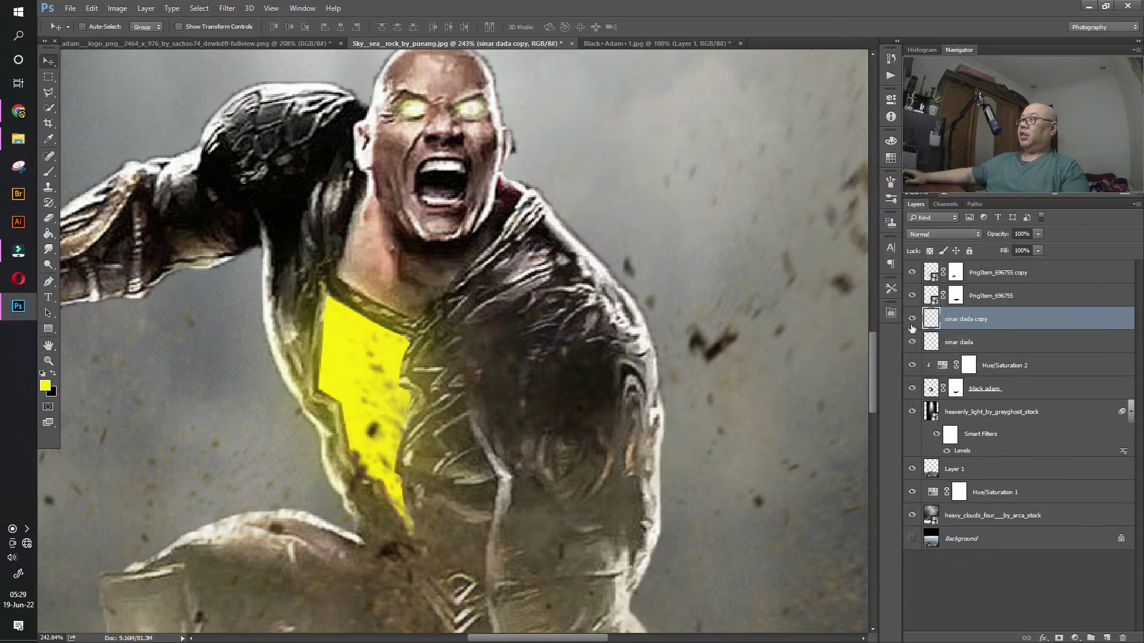
pyautogui.click(912, 321)
pyautogui.click(912, 322)
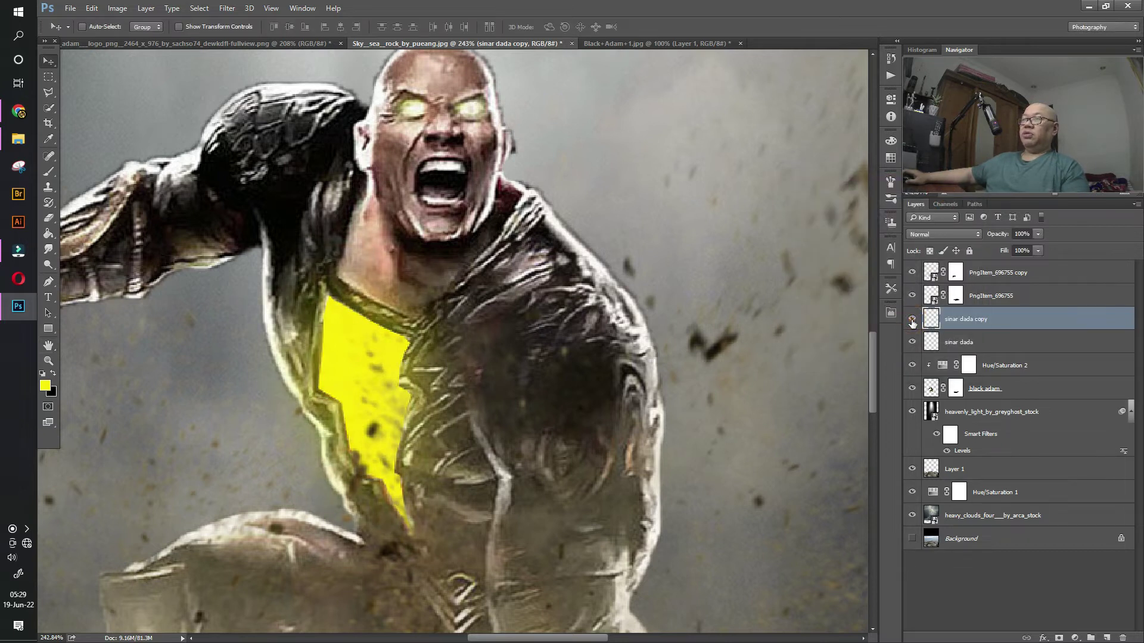
pyautogui.click(912, 321)
# Step: Set the original sinar dada layer to Overlay blend mode and toggle it to compare
pyautogui.click(953, 344)
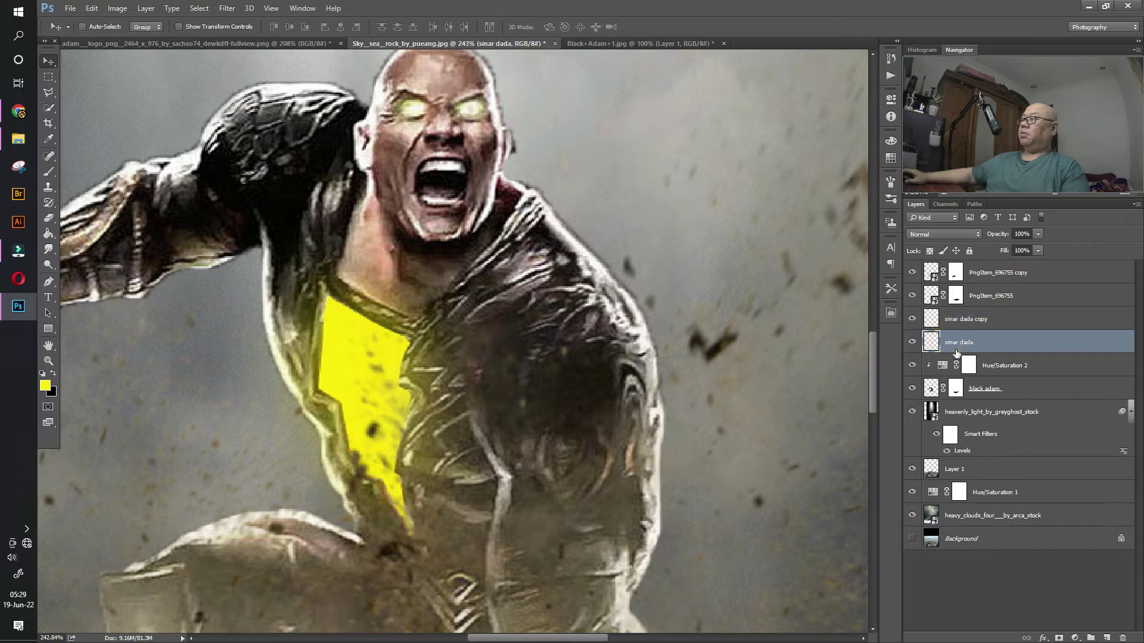
pyautogui.click(941, 234)
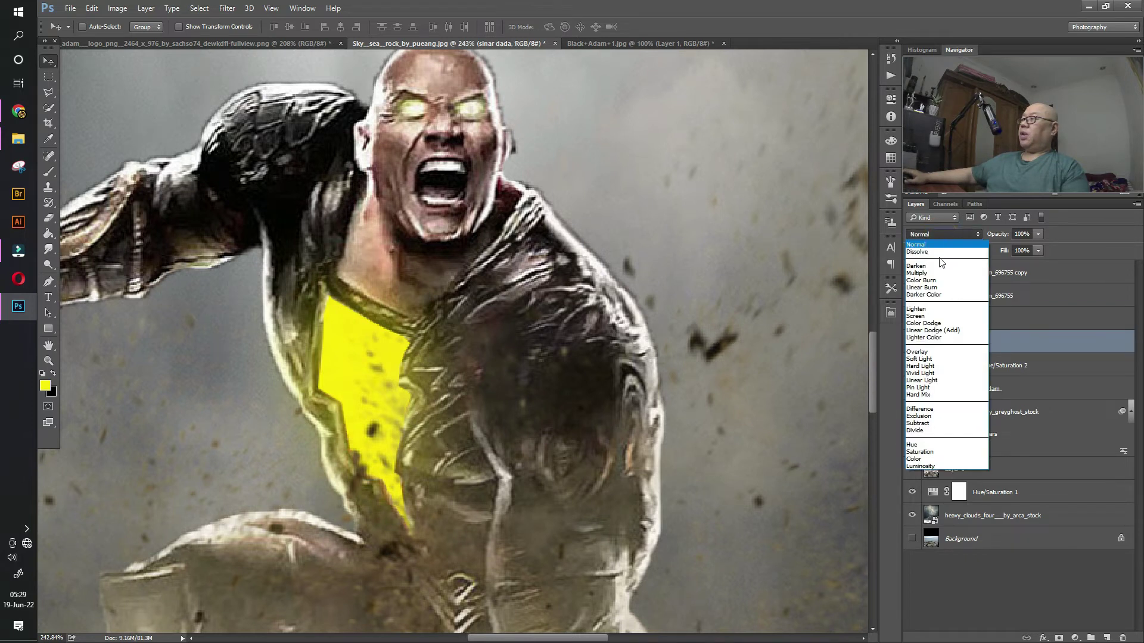
pyautogui.click(934, 352)
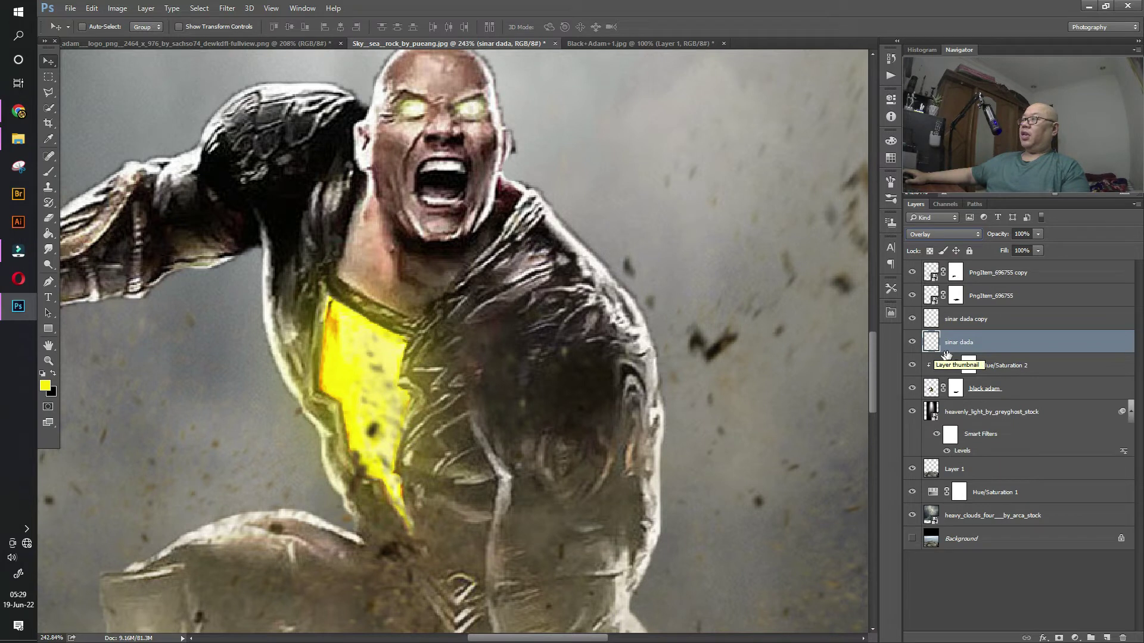
pyautogui.click(917, 343)
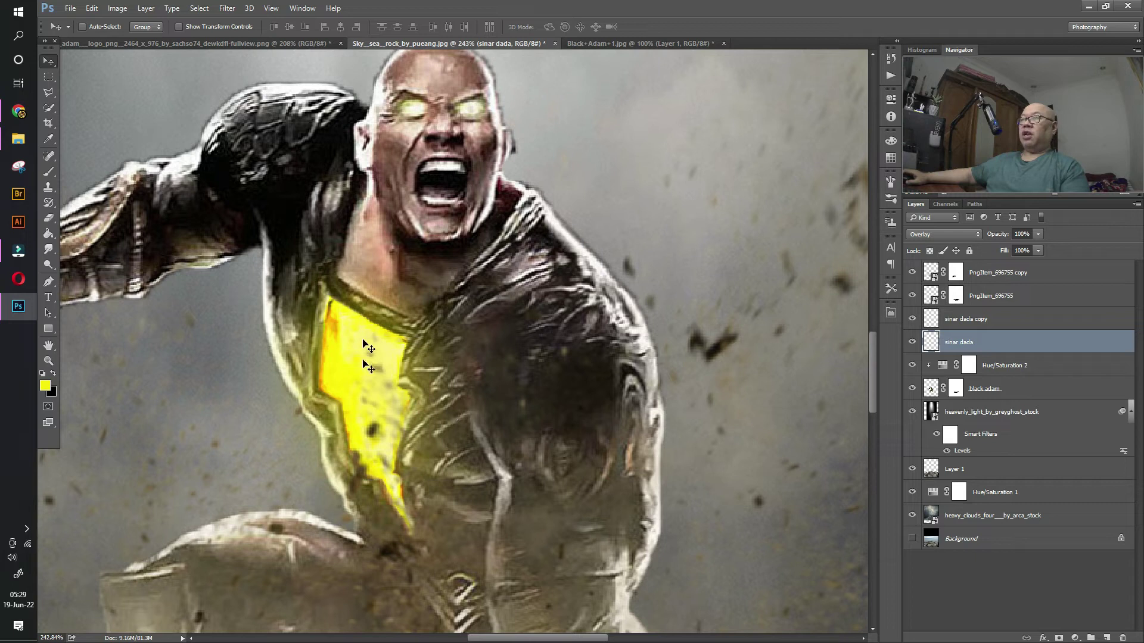
pyautogui.click(911, 342)
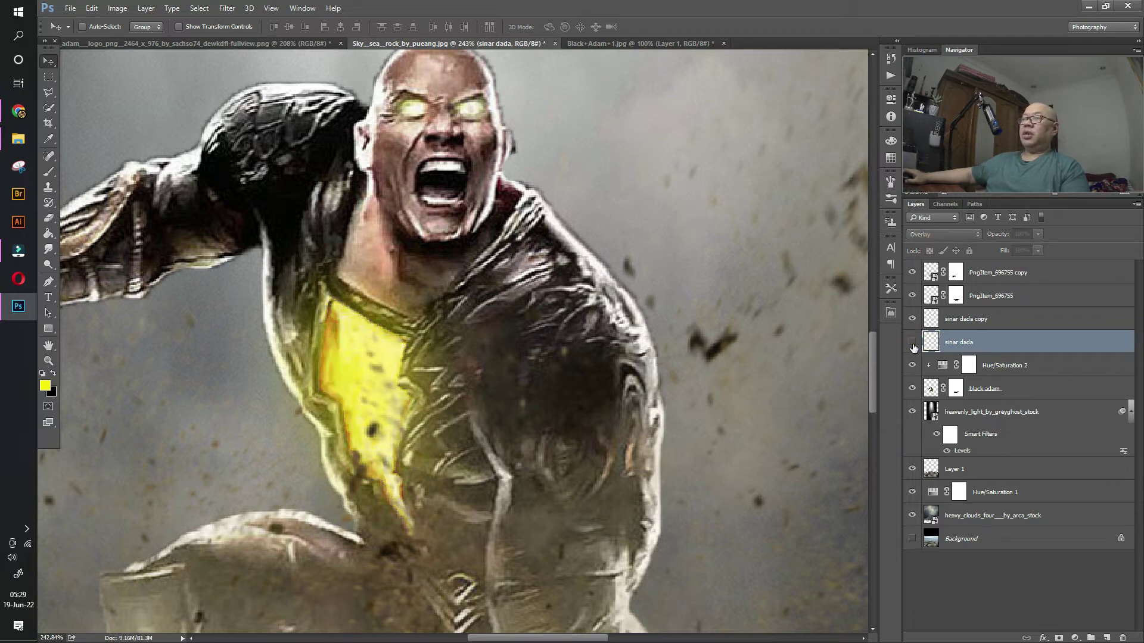
pyautogui.click(966, 319)
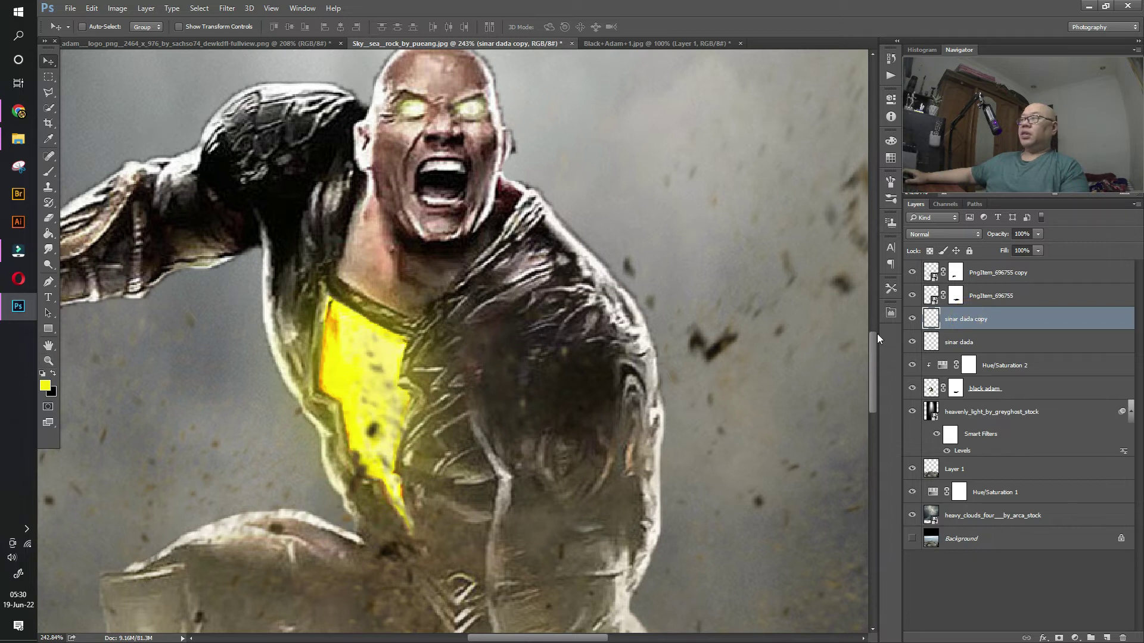
pyautogui.click(49, 360)
pyautogui.moveTo(527, 238); pyautogui.dragTo(417, 244)
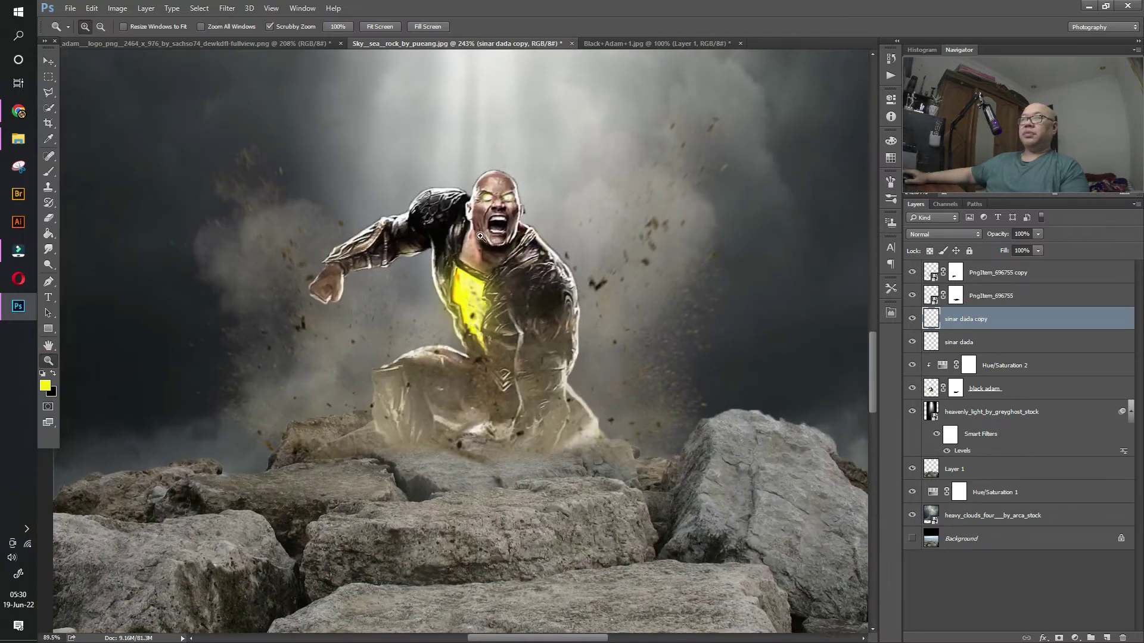
pyautogui.moveTo(567, 275); pyautogui.dragTo(558, 272)
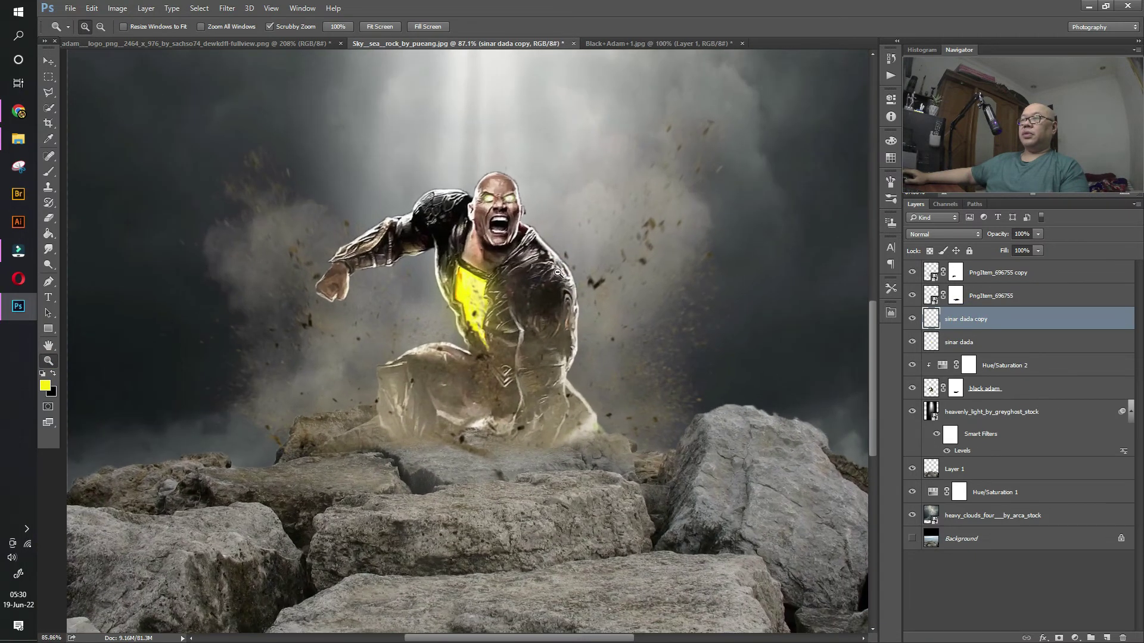
pyautogui.click(912, 318)
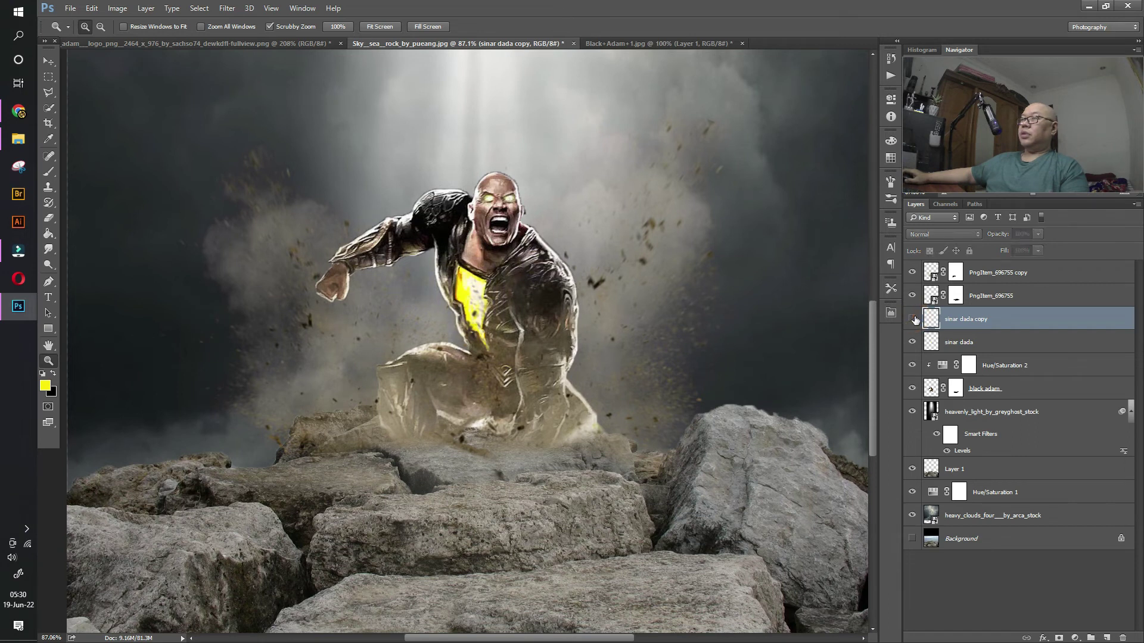
pyautogui.click(912, 319)
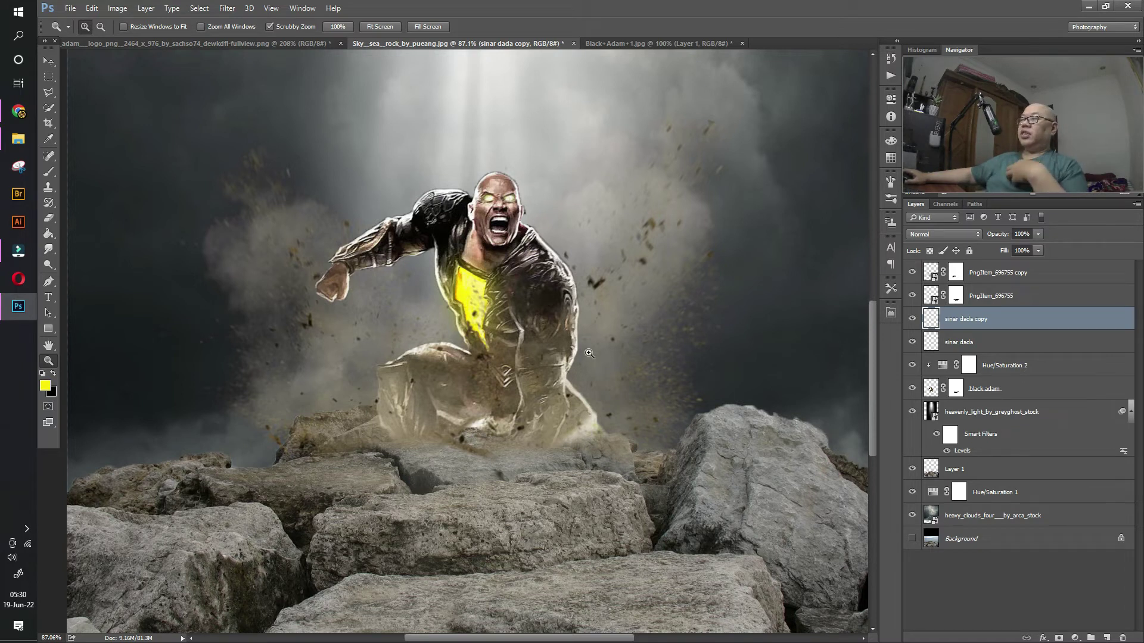
pyautogui.click(1004, 387)
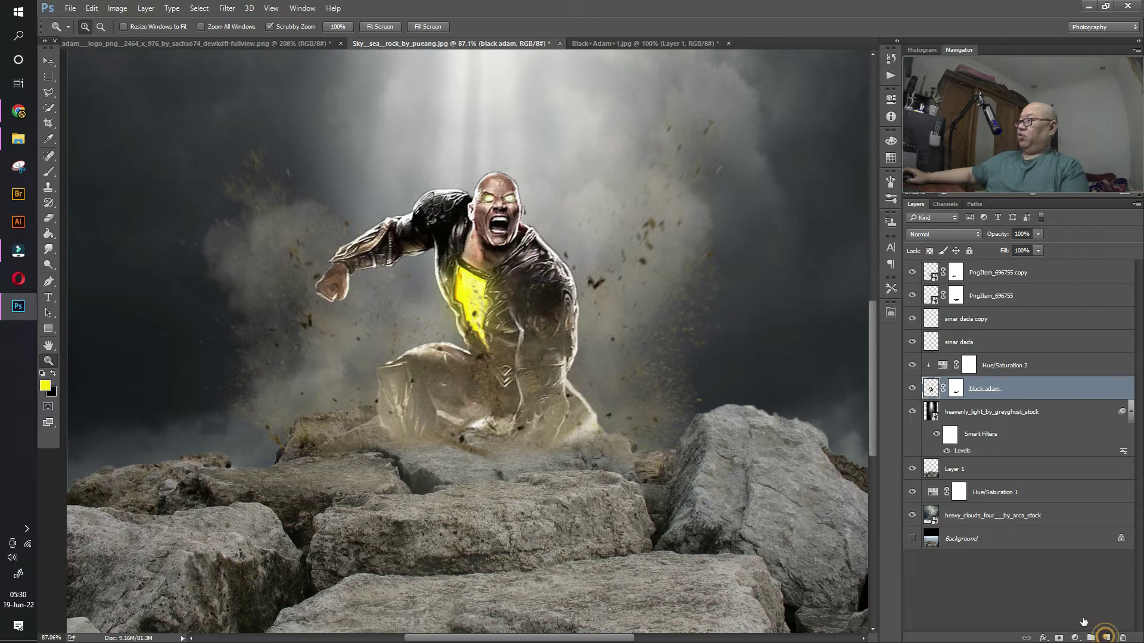
# Step: Paint yellow over the thigh and around the chest emblem on a new clipped Overlay layer
pyautogui.click(1106, 636)
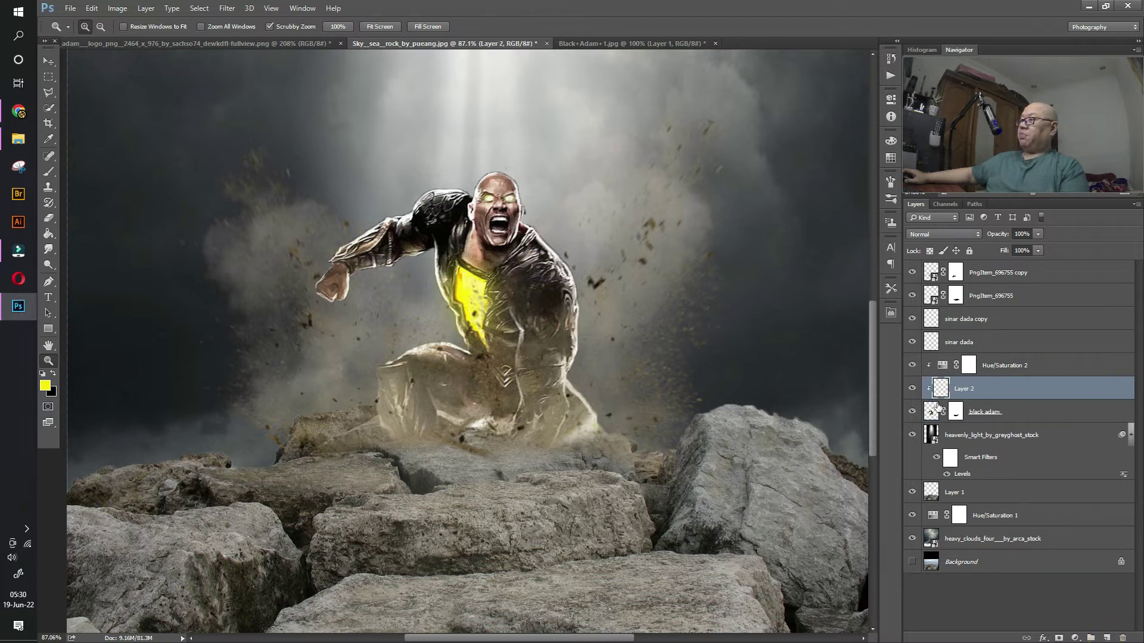
pyautogui.click(49, 172)
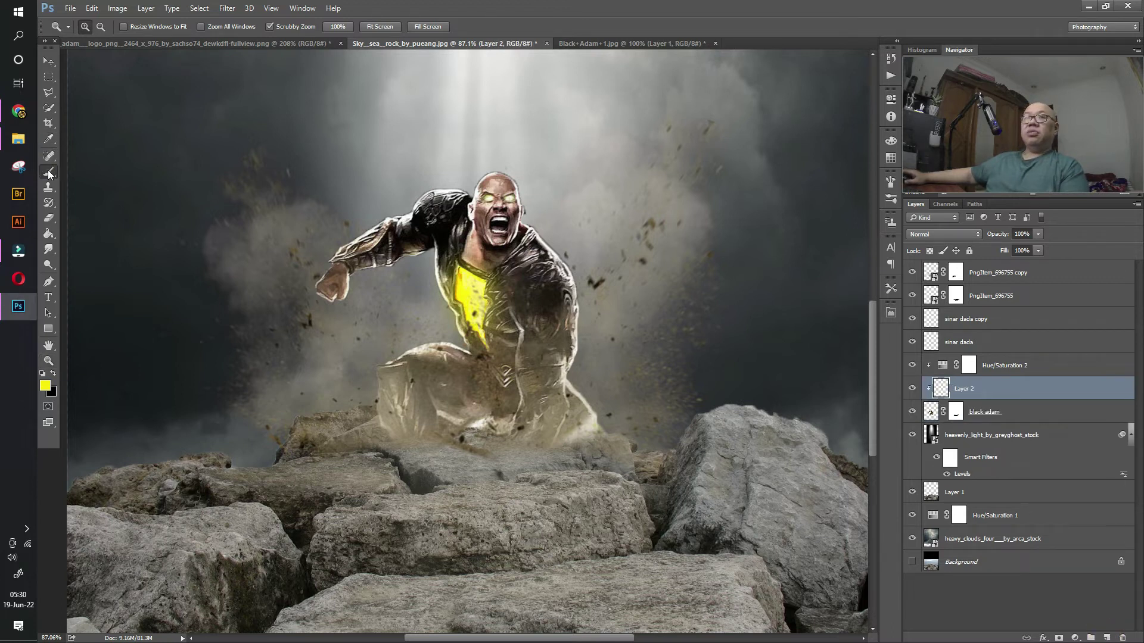
pyautogui.moveTo(439, 347)
pyautogui.mouseDown()
pyautogui.moveTo(469, 348)
pyautogui.moveTo(454, 352)
pyautogui.mouseUp()
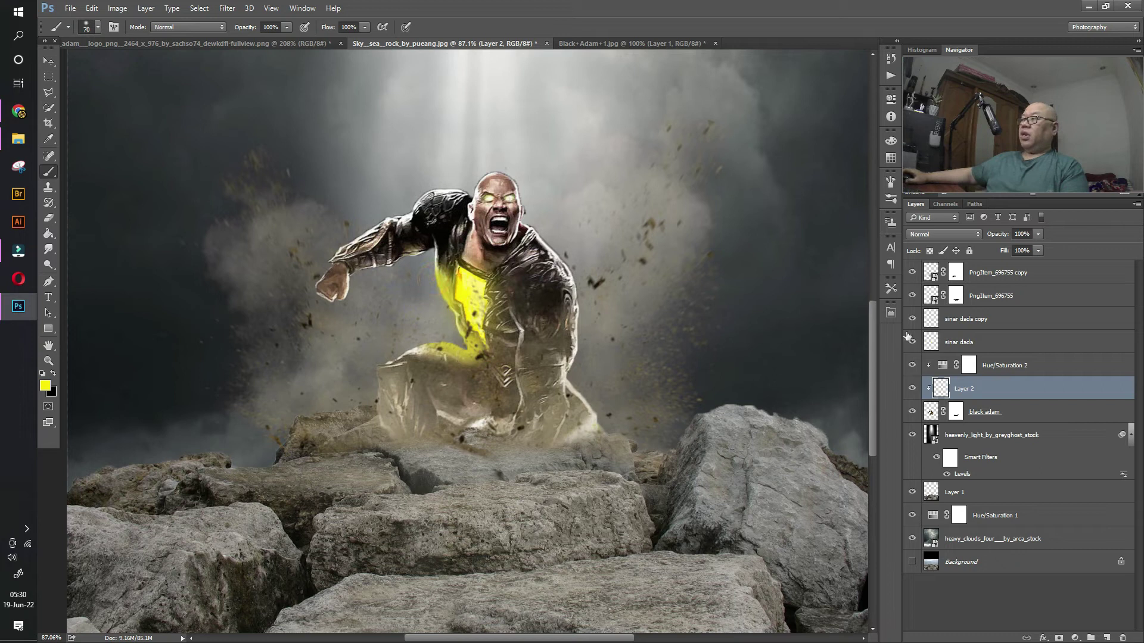
pyautogui.click(942, 235)
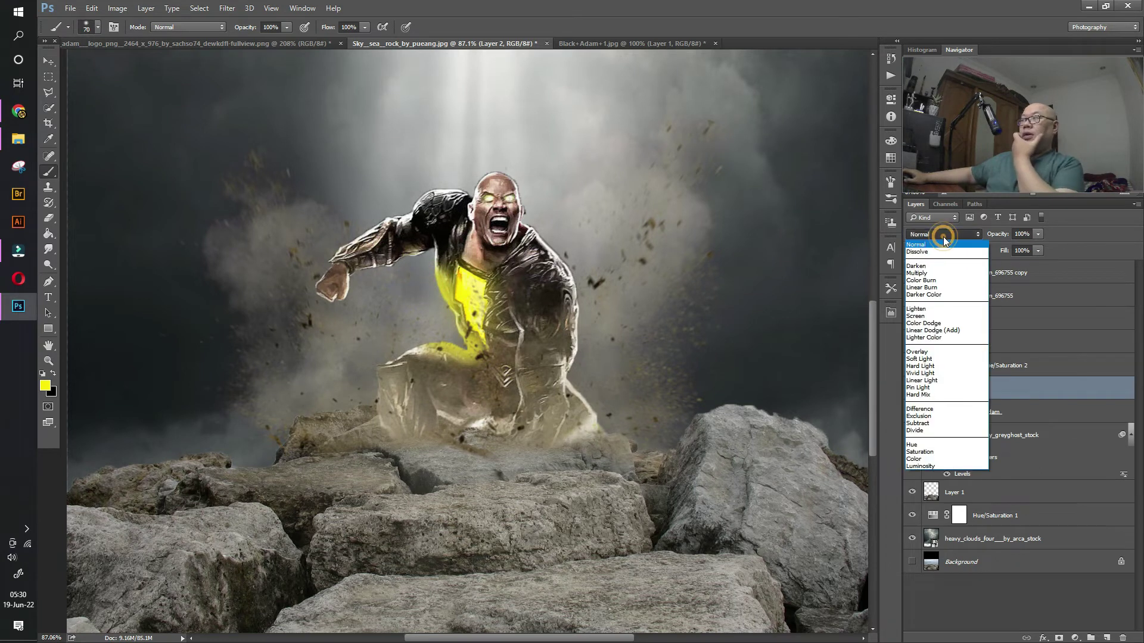
pyautogui.click(930, 351)
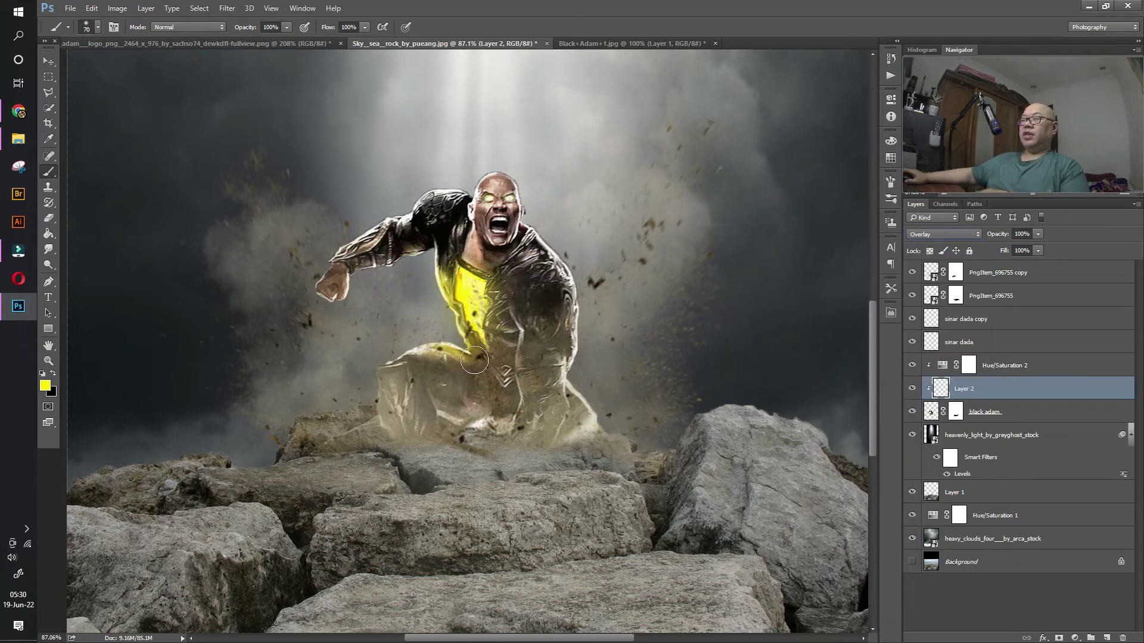
pyautogui.moveTo(474, 361); pyautogui.dragTo(497, 355)
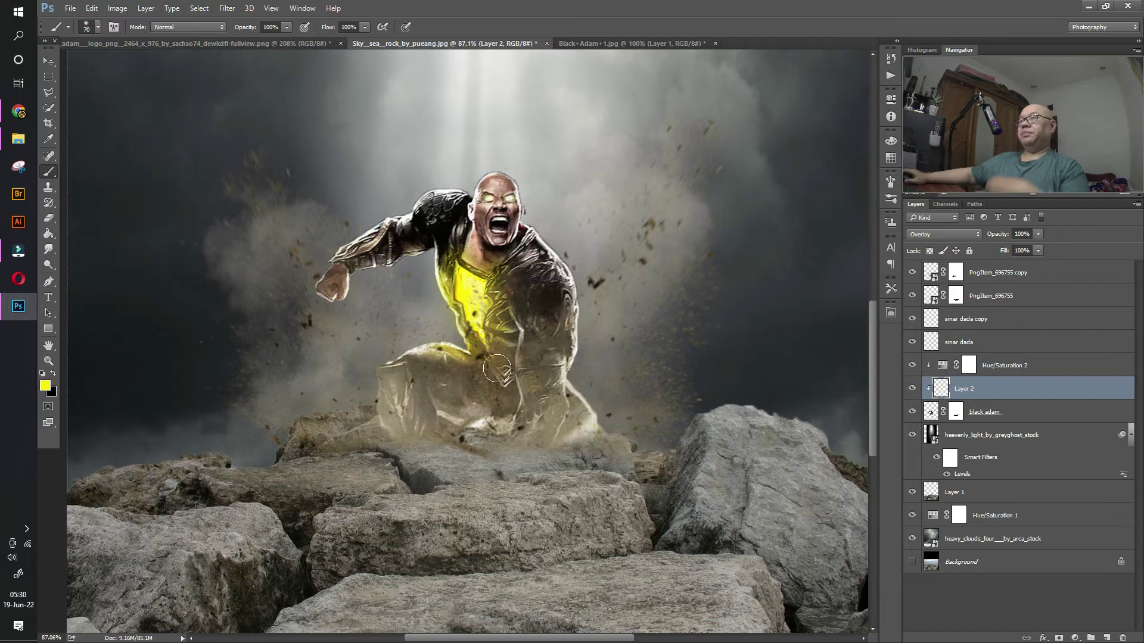
pyautogui.moveTo(497, 369); pyautogui.dragTo(483, 360)
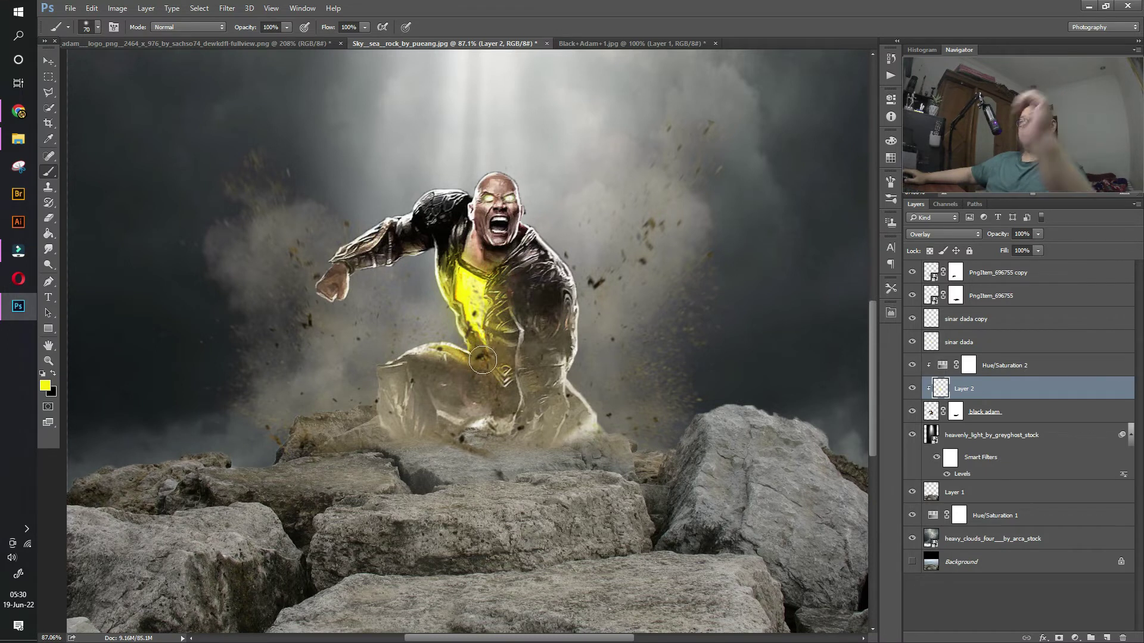
# Step: Toggle the yellow glow layer to compare, then select Hue/Saturation 2 and zoom out
pyautogui.press('v')
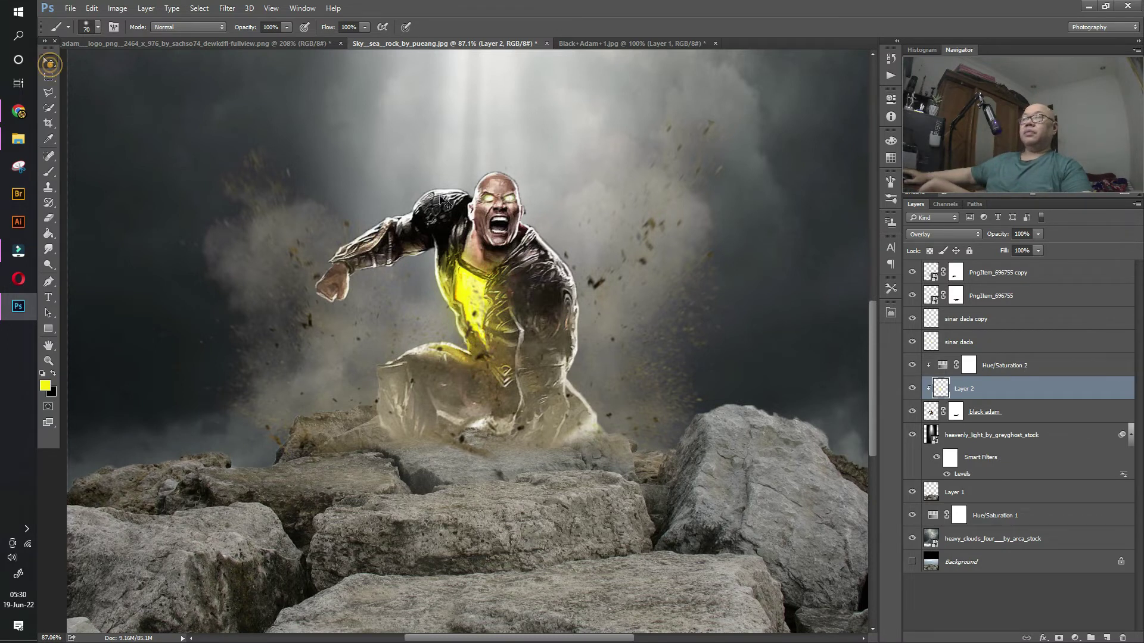
pyautogui.click(912, 388)
pyautogui.click(912, 389)
pyautogui.click(912, 388)
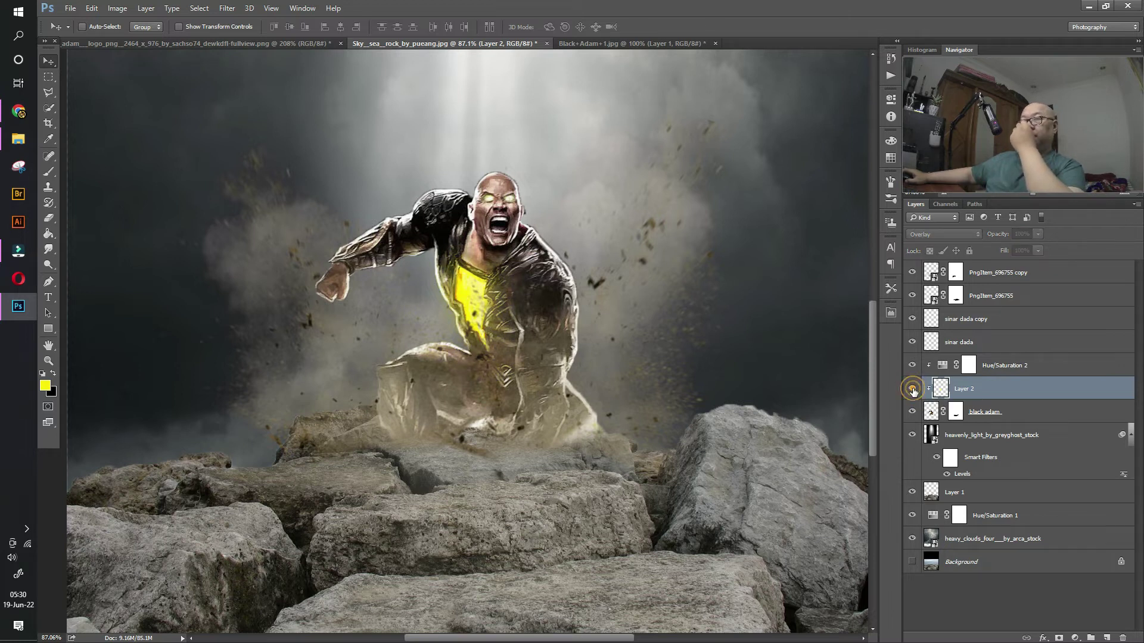
pyautogui.click(912, 388)
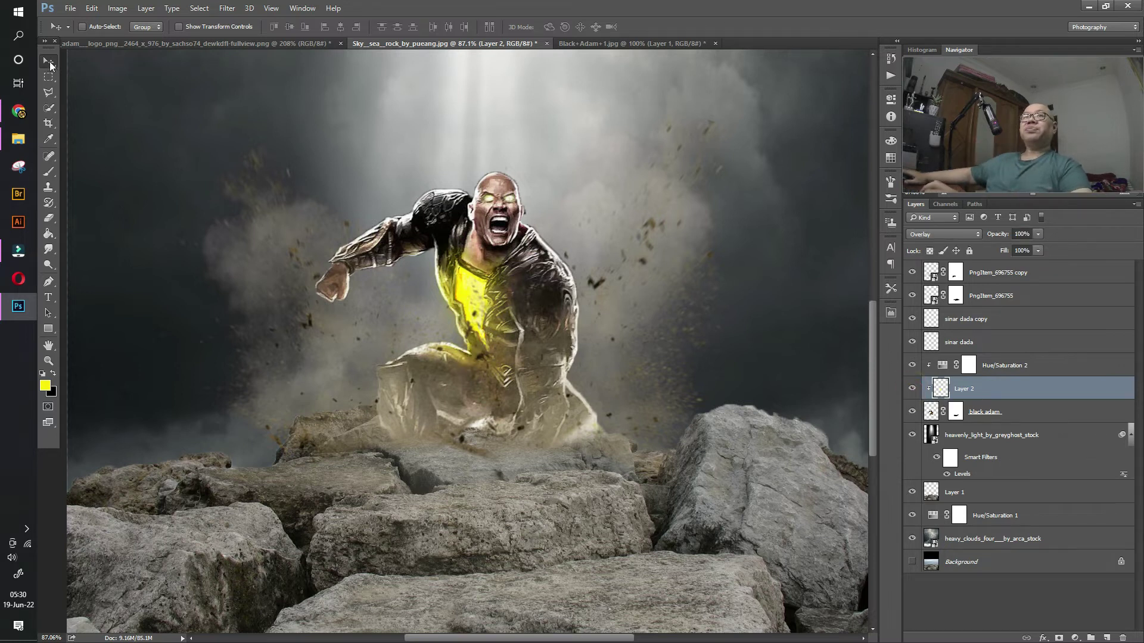
pyautogui.click(1025, 367)
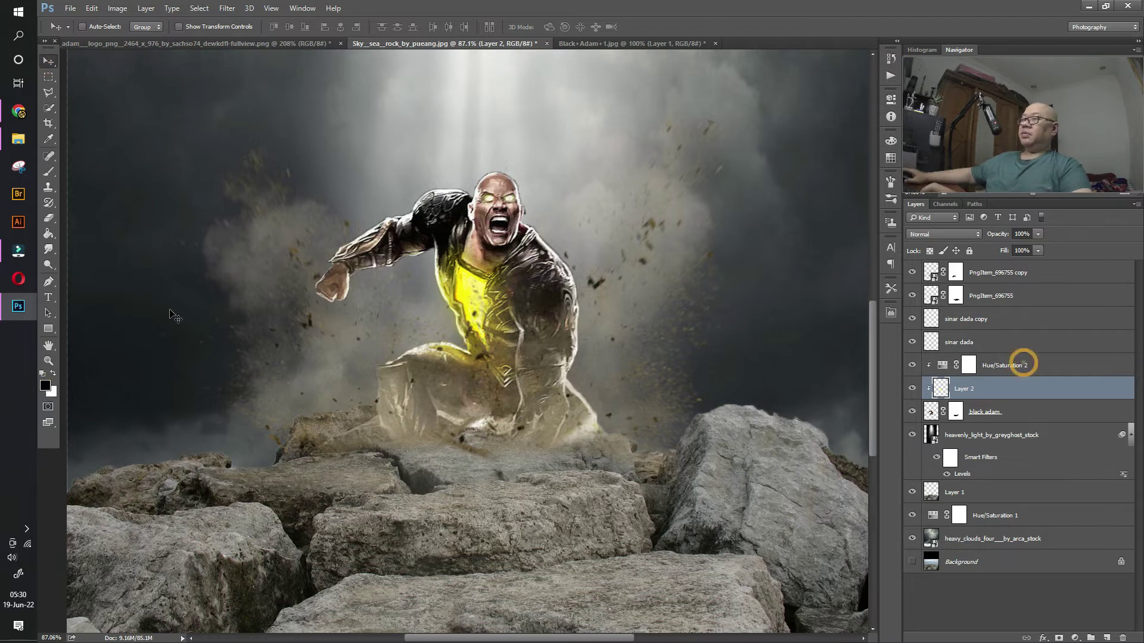
pyautogui.click(48, 361)
pyautogui.moveTo(628, 237); pyautogui.dragTo(589, 235)
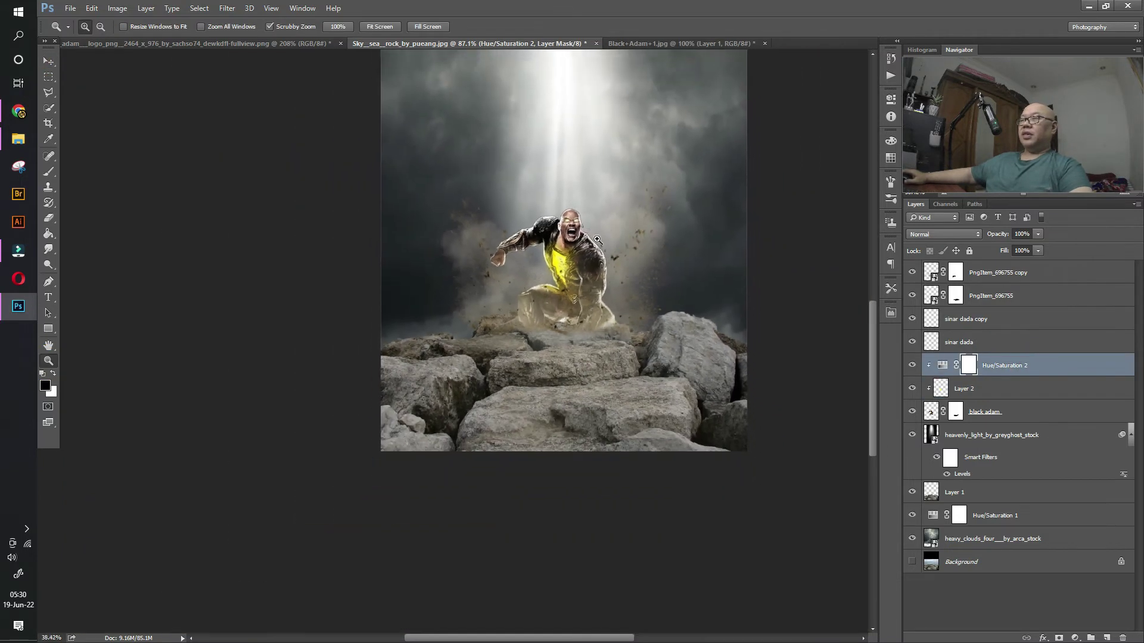
# Step: Fit the image to the screen and add an empty Layer 3 above the heavenly_light layer
pyautogui.moveTo(625, 304); pyautogui.dragTo(638, 305)
pyautogui.click(48, 61)
pyautogui.click(732, 343)
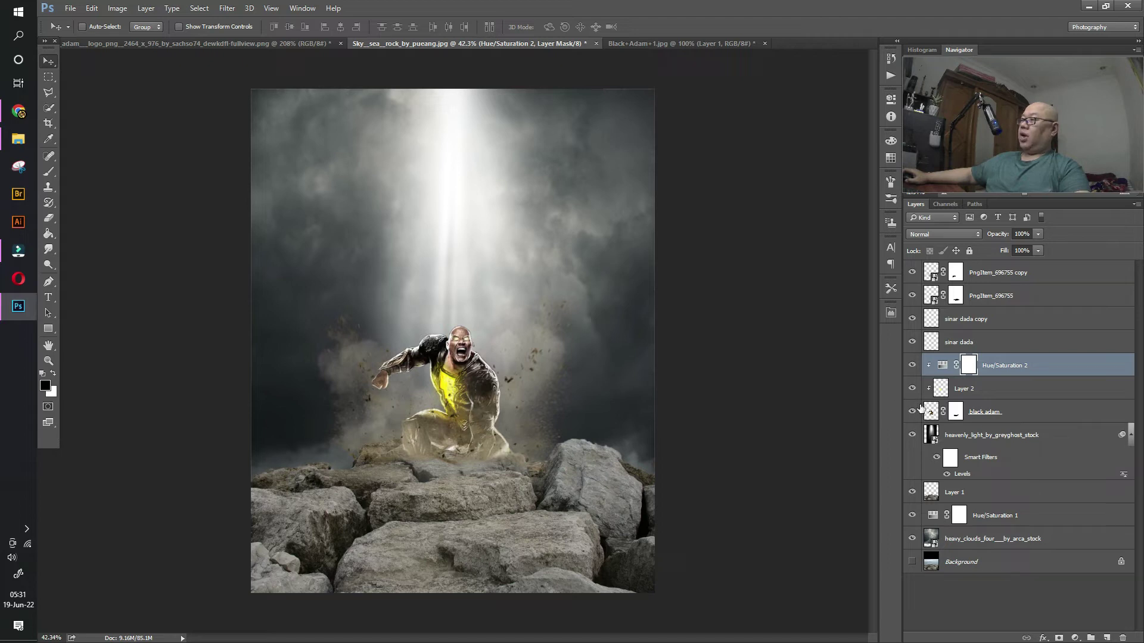
pyautogui.click(1021, 435)
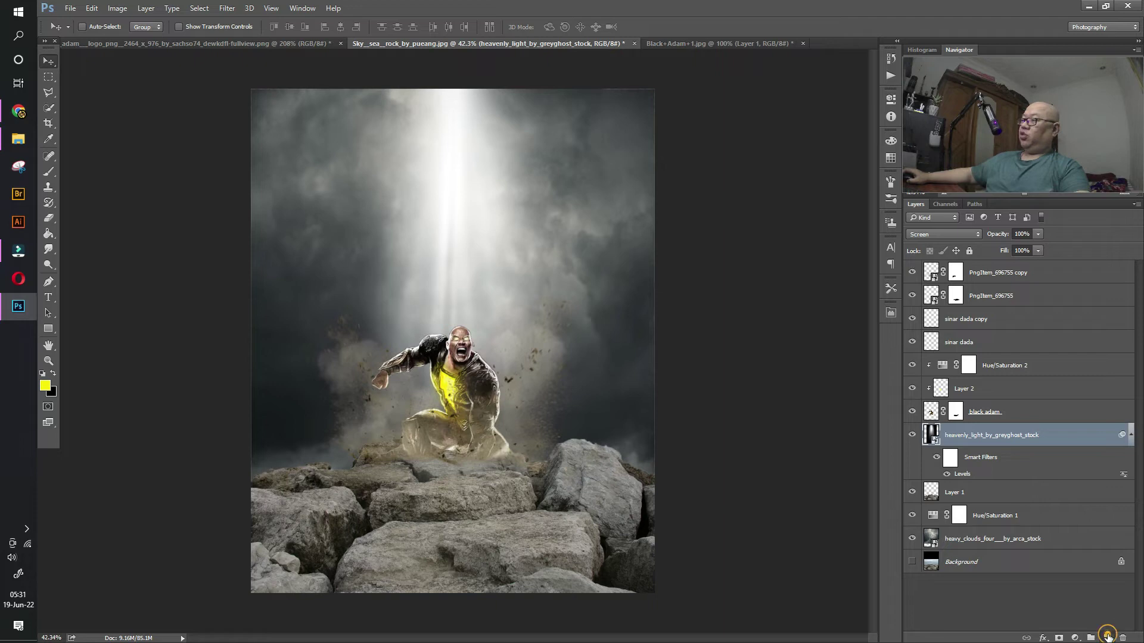
pyautogui.click(1107, 637)
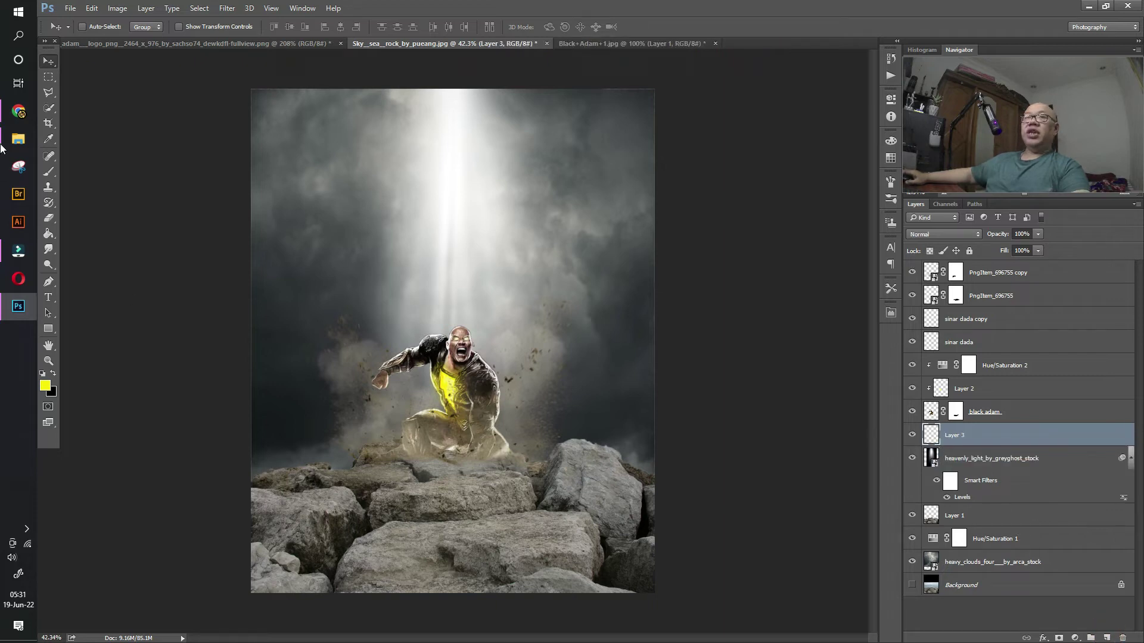
# Step: Drag the dirt-explosion PNG from the source folder into the Photoshop document
pyautogui.click(18, 139)
pyautogui.click(686, 366)
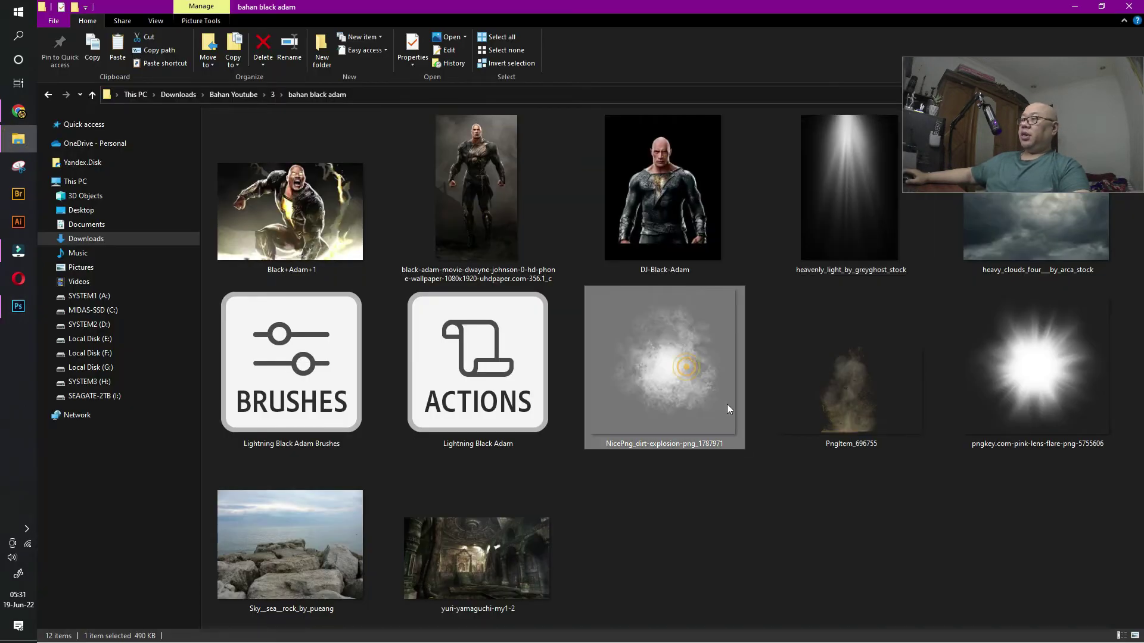
pyautogui.moveTo(671, 388); pyautogui.dragTo(18, 306)
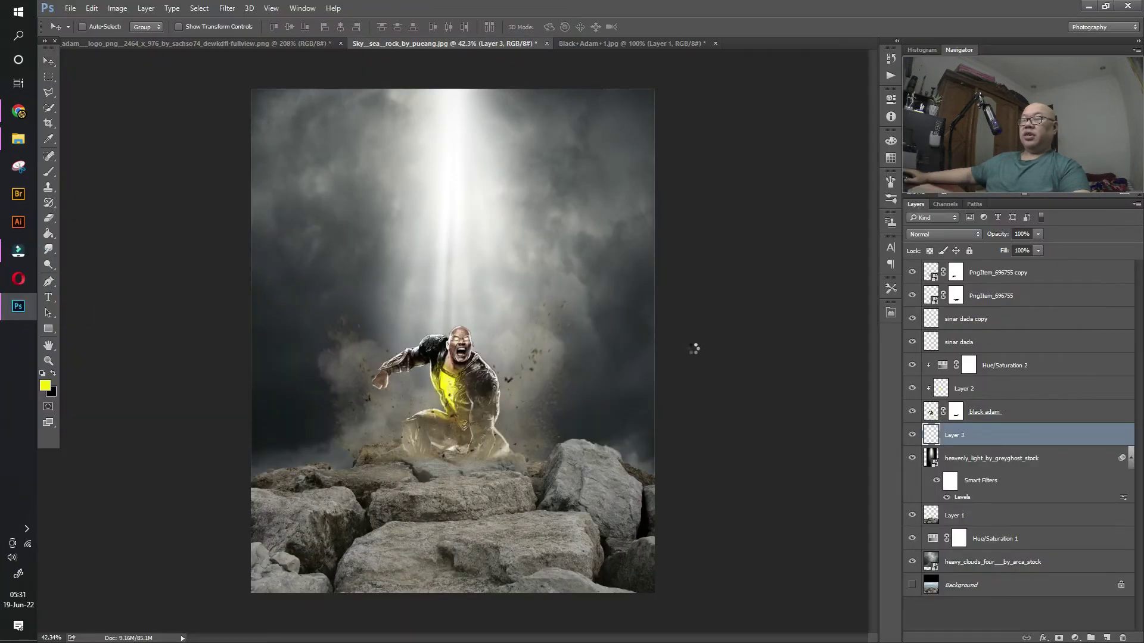
pyautogui.moveTo(18, 307); pyautogui.dragTo(694, 347)
# Step: Scale and position the dirt explosion taller and larger around the figure, then commit
pyautogui.moveTo(654, 138); pyautogui.dragTo(567, 227)
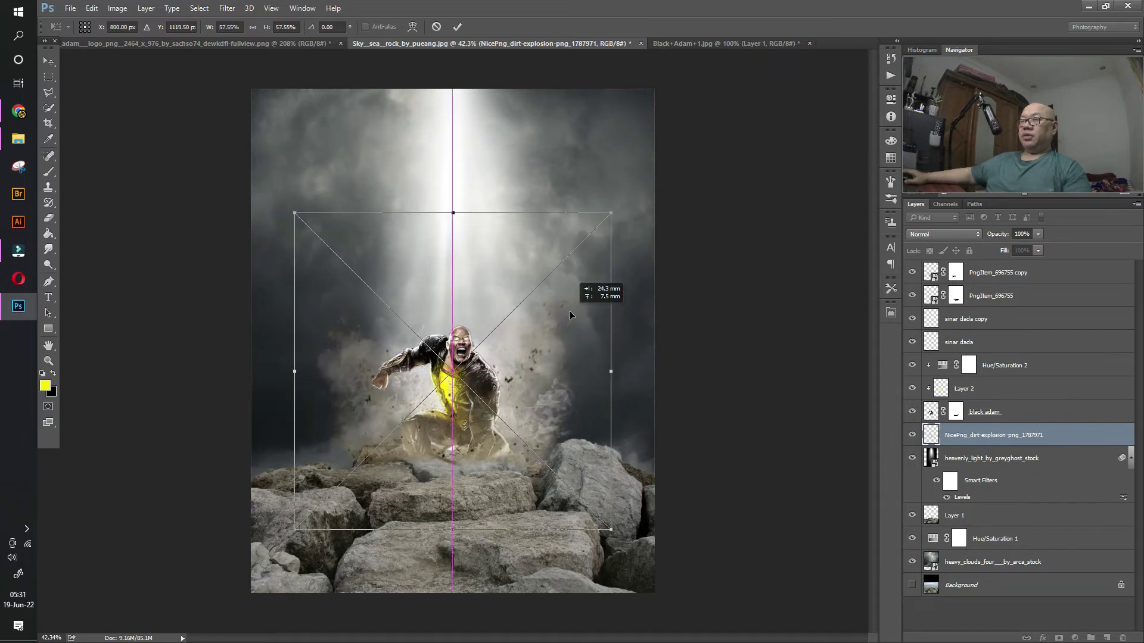
pyautogui.moveTo(558, 316); pyautogui.dragTo(605, 296)
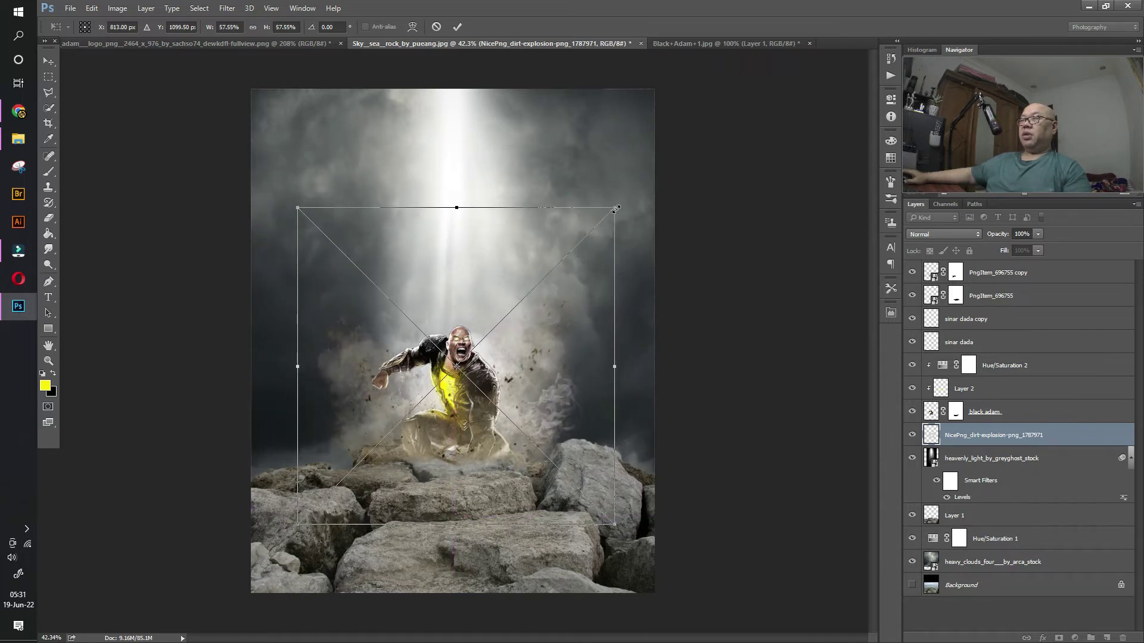
pyautogui.moveTo(614, 208); pyautogui.dragTo(634, 187)
pyautogui.moveTo(541, 366)
pyautogui.mouseDown()
pyautogui.moveTo(542, 338)
pyautogui.moveTo(542, 359)
pyautogui.mouseUp()
pyautogui.moveTo(456, 162); pyautogui.dragTo(456, 113)
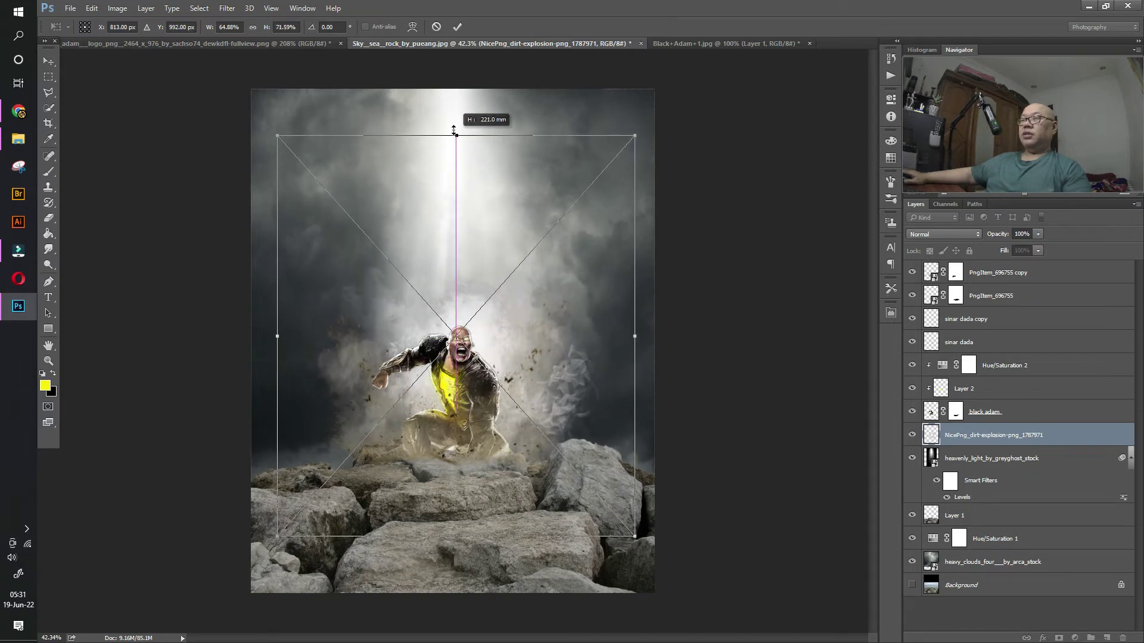
pyautogui.moveTo(493, 284); pyautogui.dragTo(493, 299)
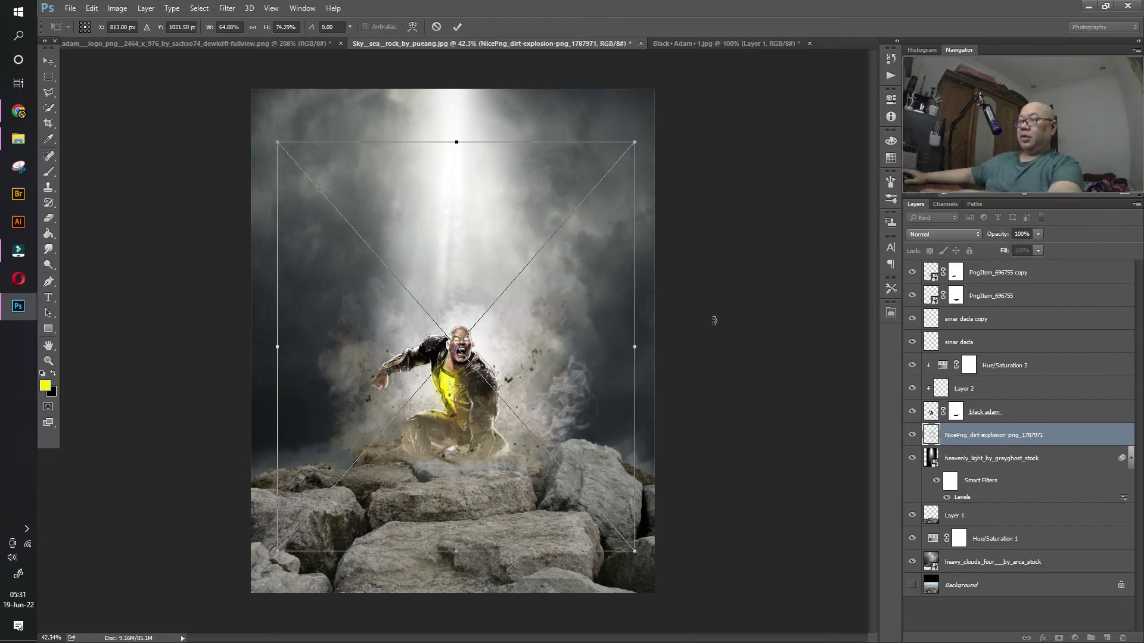
pyautogui.press('Return')
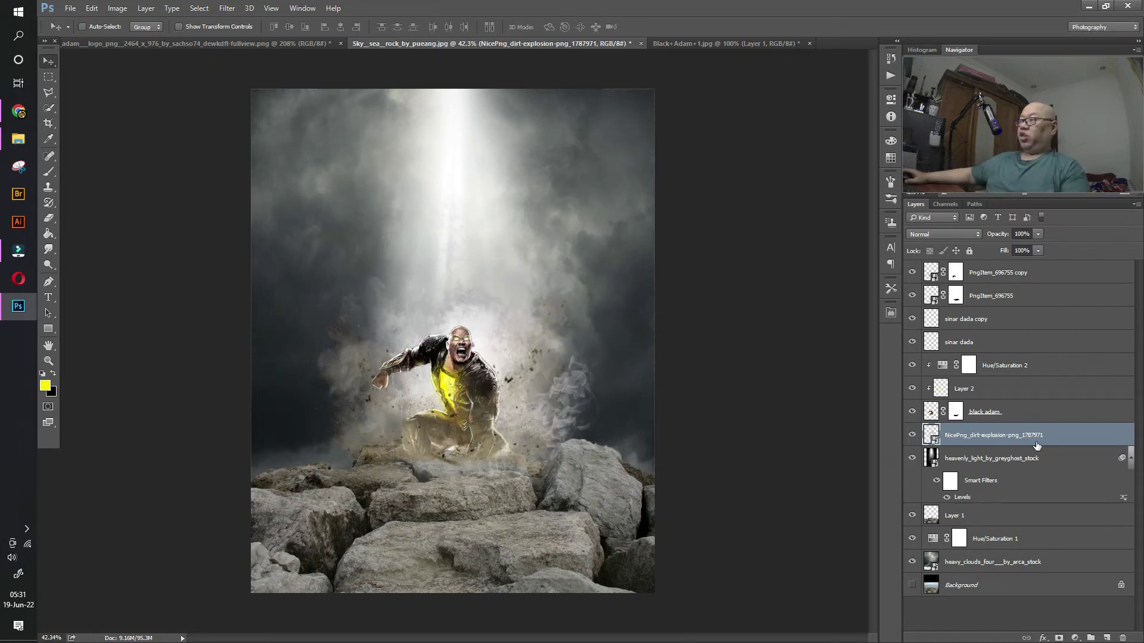
# Step: Move the dirt-explosion layer beneath Layer 1, just above Hue/Saturation 1, and check its effect
pyautogui.moveTo(995, 443); pyautogui.dragTo(994, 524)
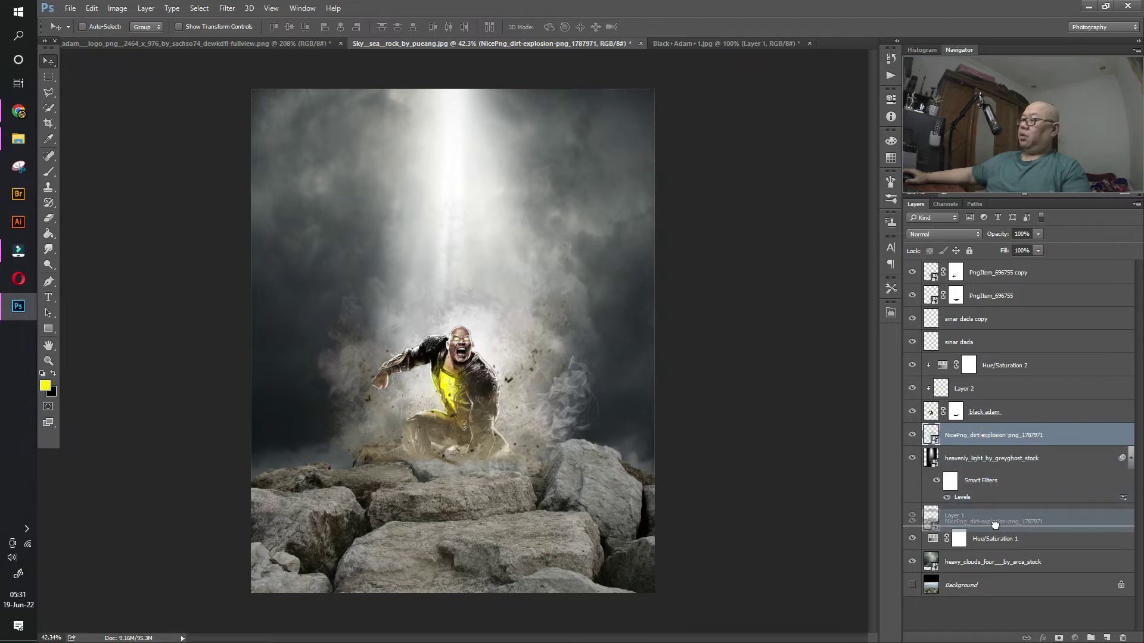
pyautogui.moveTo(994, 523); pyautogui.dragTo(956, 513)
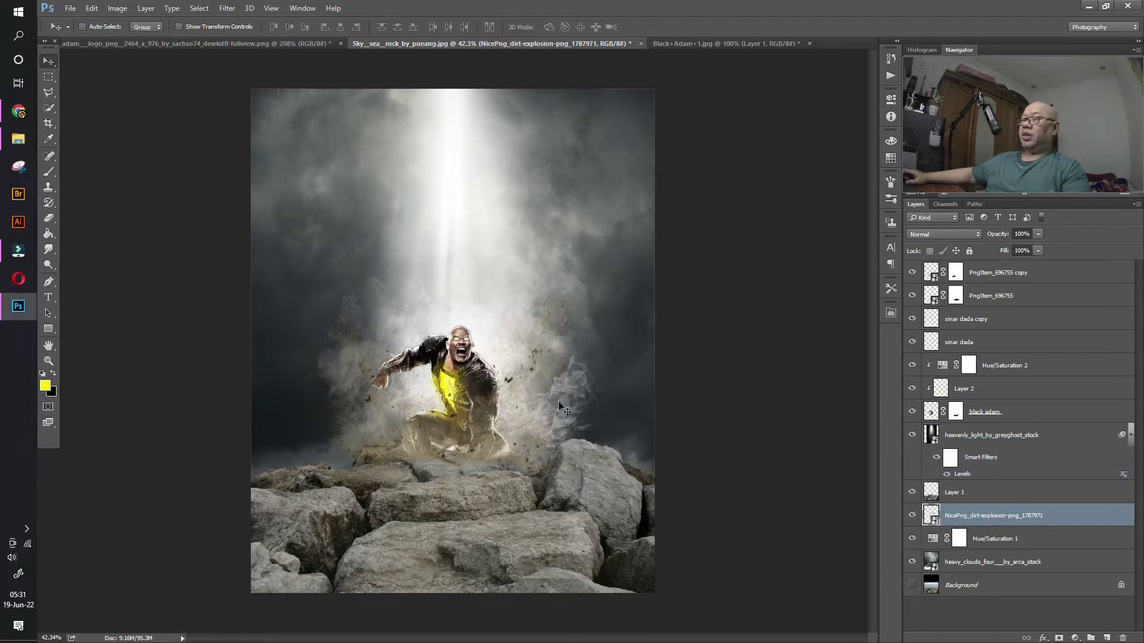
pyautogui.click(912, 515)
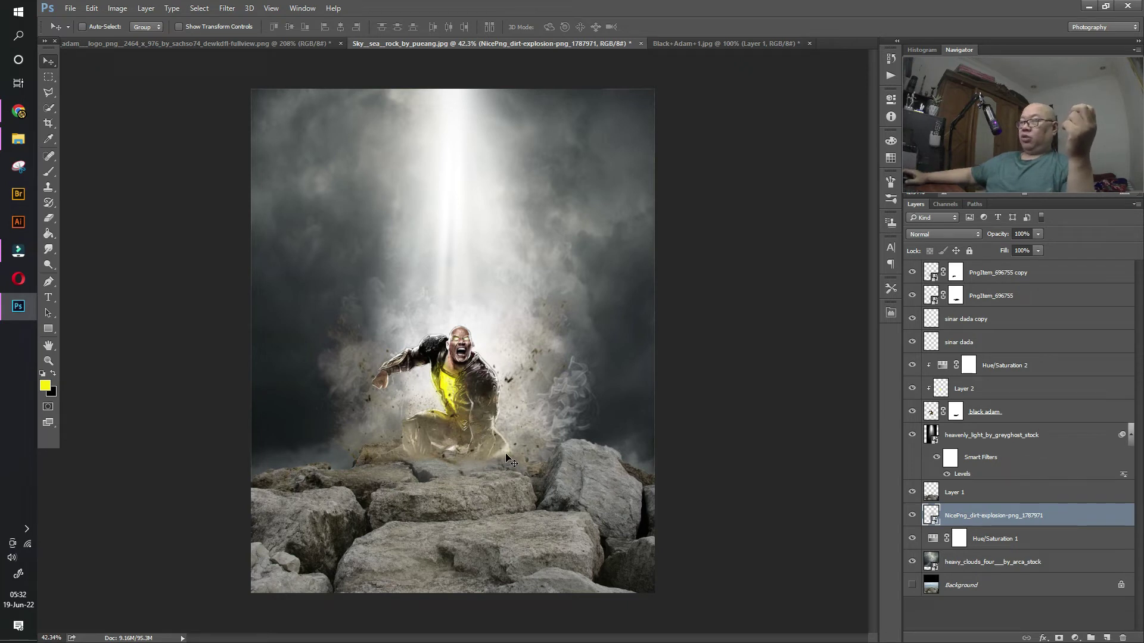
# Step: Bring the pink lens-flare image in above the PngItem_696755 copy layer
pyautogui.click(1002, 318)
pyautogui.click(988, 273)
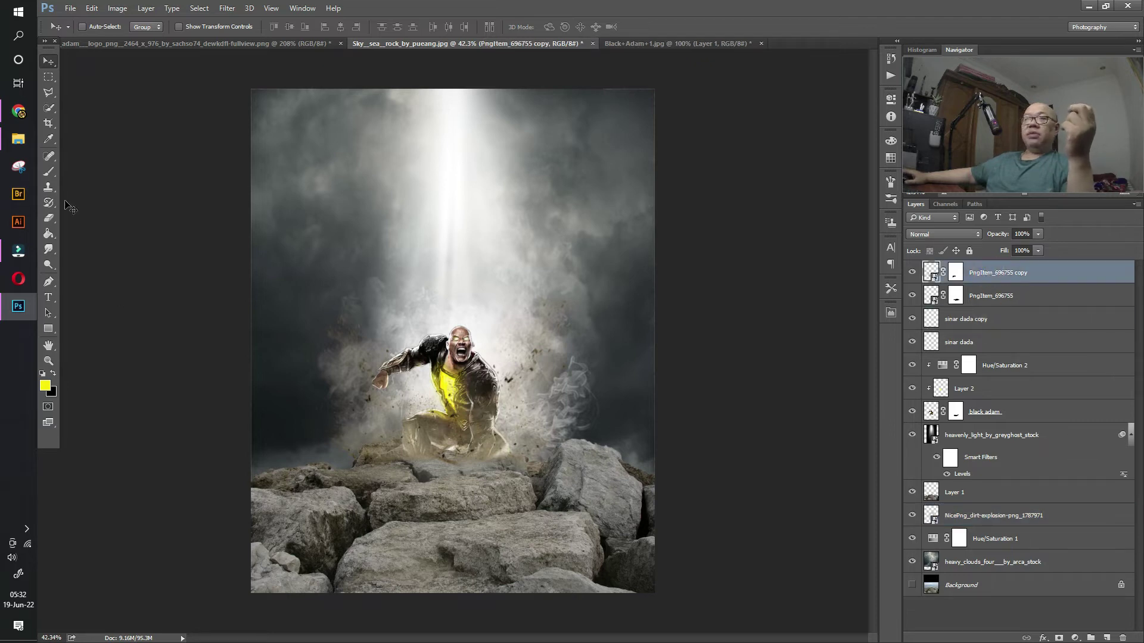
pyautogui.click(18, 139)
pyautogui.moveTo(1041, 362)
pyautogui.mouseDown()
pyautogui.moveTo(126, 312)
pyautogui.moveTo(463, 377)
pyautogui.mouseUp()
pyautogui.moveTo(589, 263)
pyautogui.mouseDown()
pyautogui.moveTo(591, 376)
pyautogui.moveTo(574, 367)
pyautogui.mouseUp()
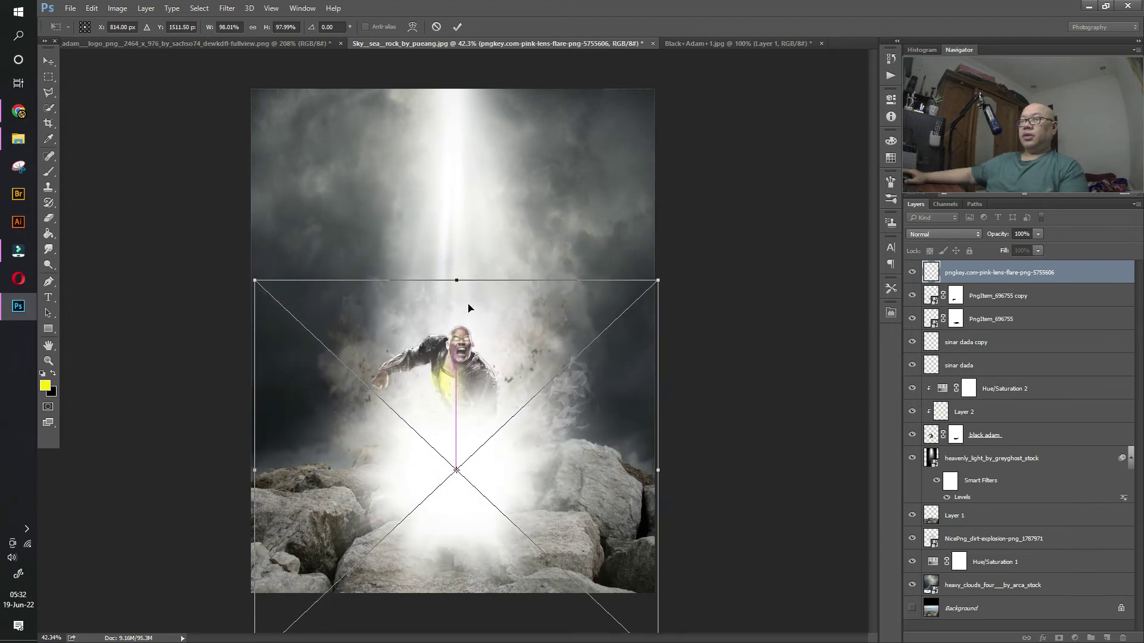
# Step: Squash the lens flare flat and move it onto the rocks beneath the figure
pyautogui.moveTo(519, 405); pyautogui.dragTo(516, 237)
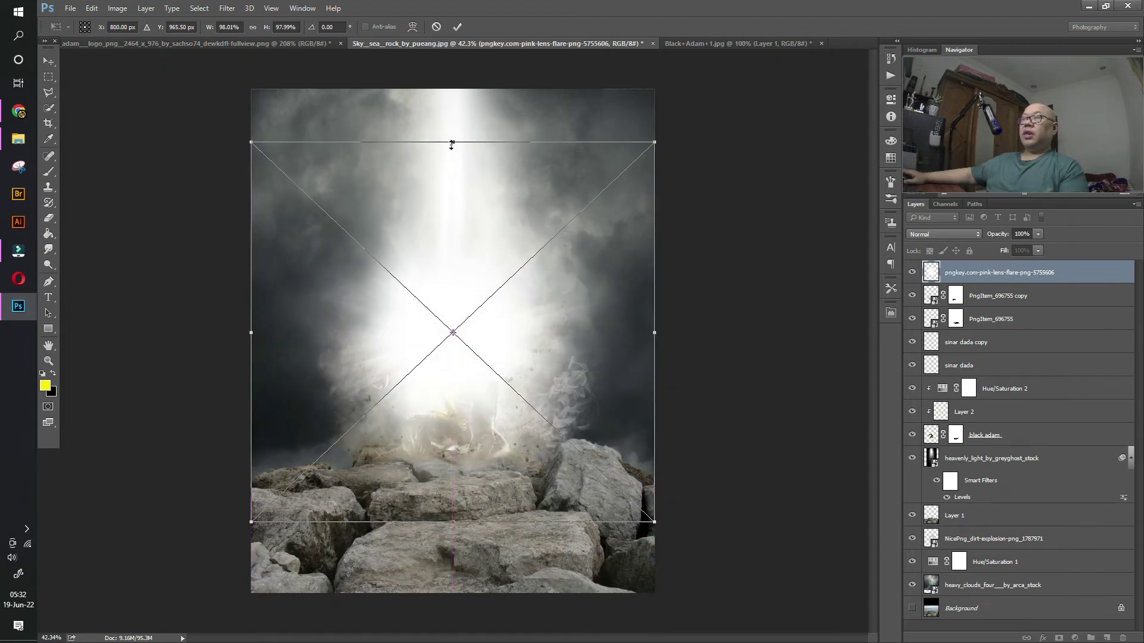
pyautogui.moveTo(452, 141); pyautogui.dragTo(451, 247)
pyautogui.moveTo(502, 330); pyautogui.dragTo(509, 463)
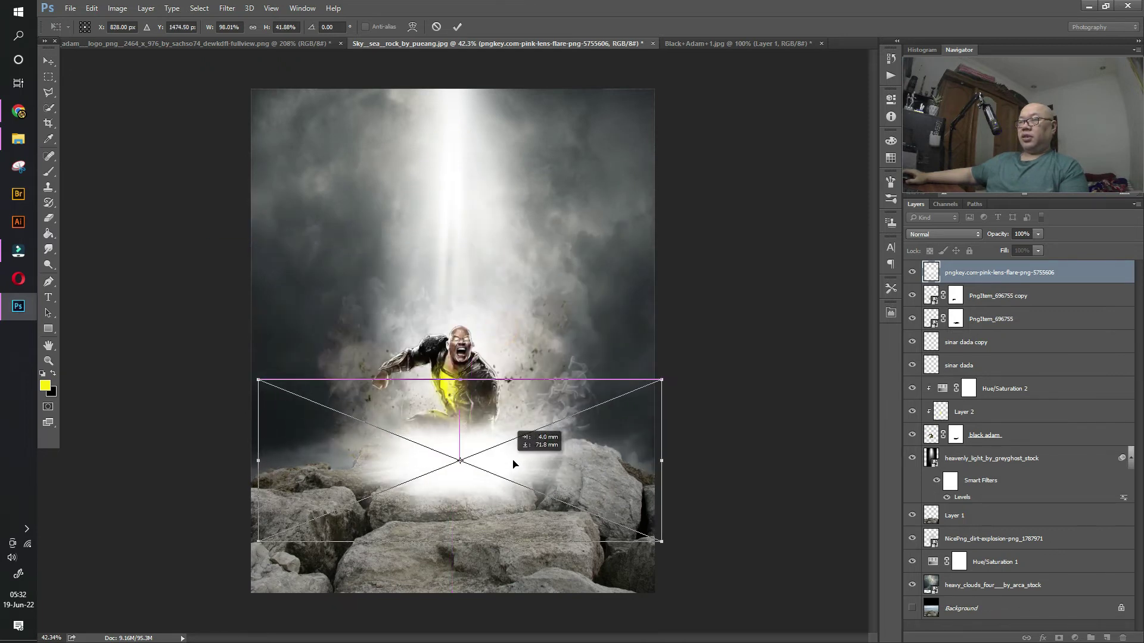
pyautogui.press('Return')
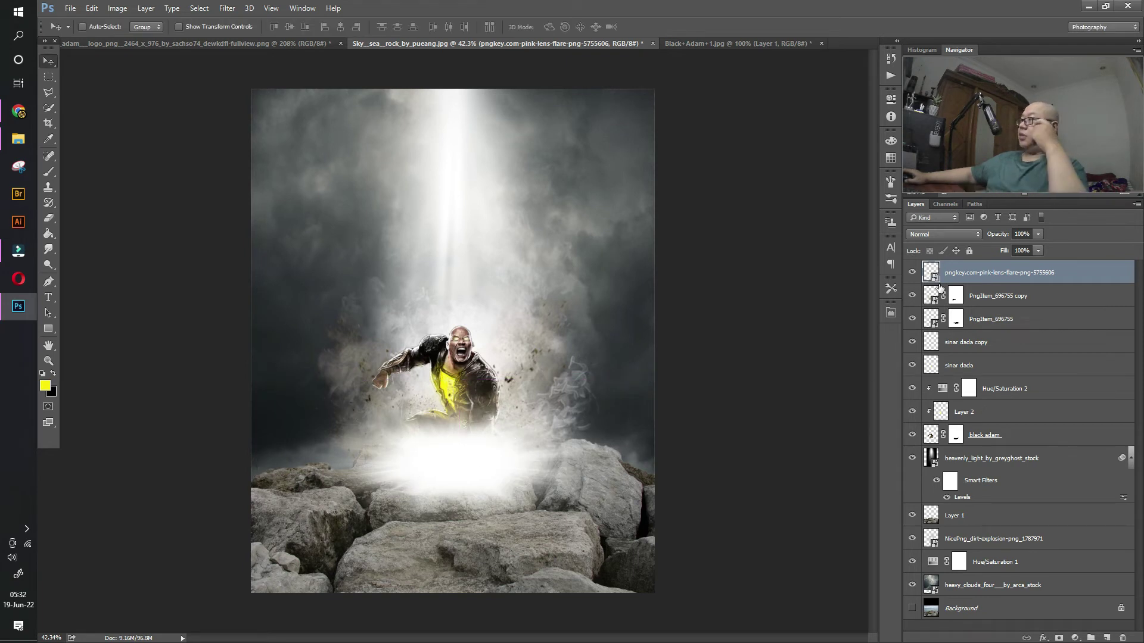
# Step: Set the lens flare to Overlay blend mode and nudge it under the figure
pyautogui.click(944, 234)
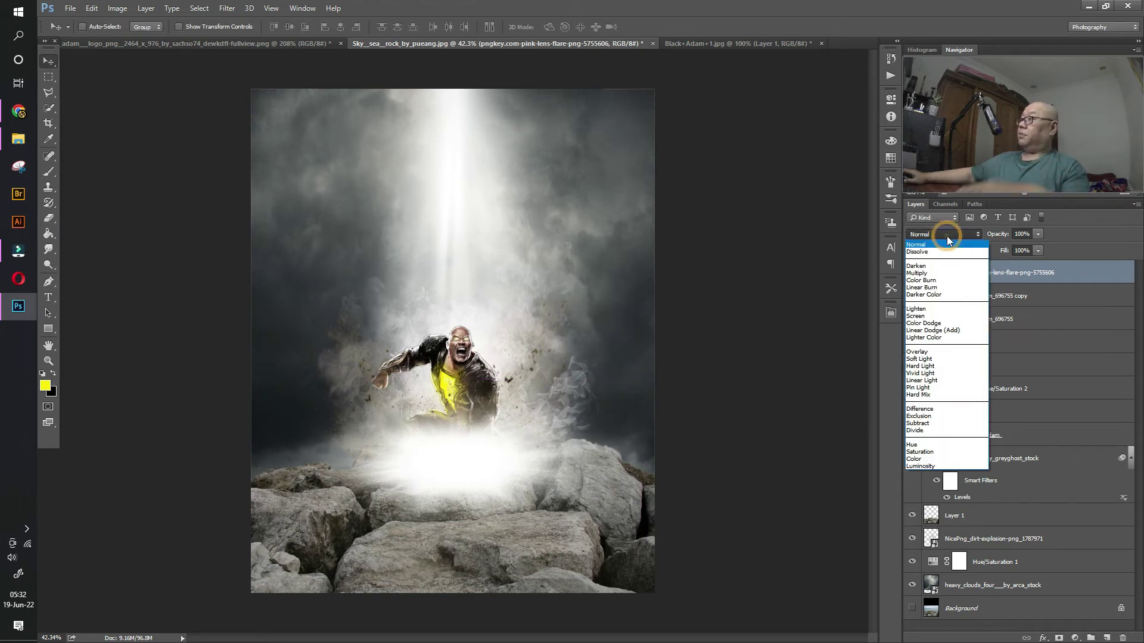
pyautogui.click(943, 352)
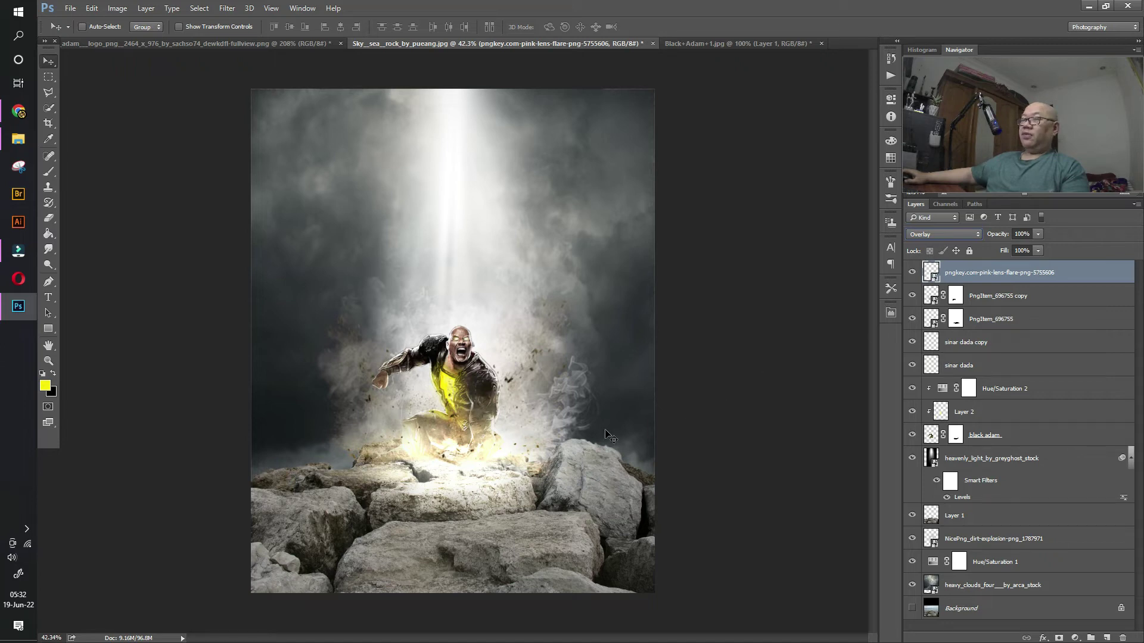
pyautogui.moveTo(513, 452)
pyautogui.mouseDown()
pyautogui.moveTo(508, 424)
pyautogui.moveTo(509, 460)
pyautogui.moveTo(510, 444)
pyautogui.mouseUp()
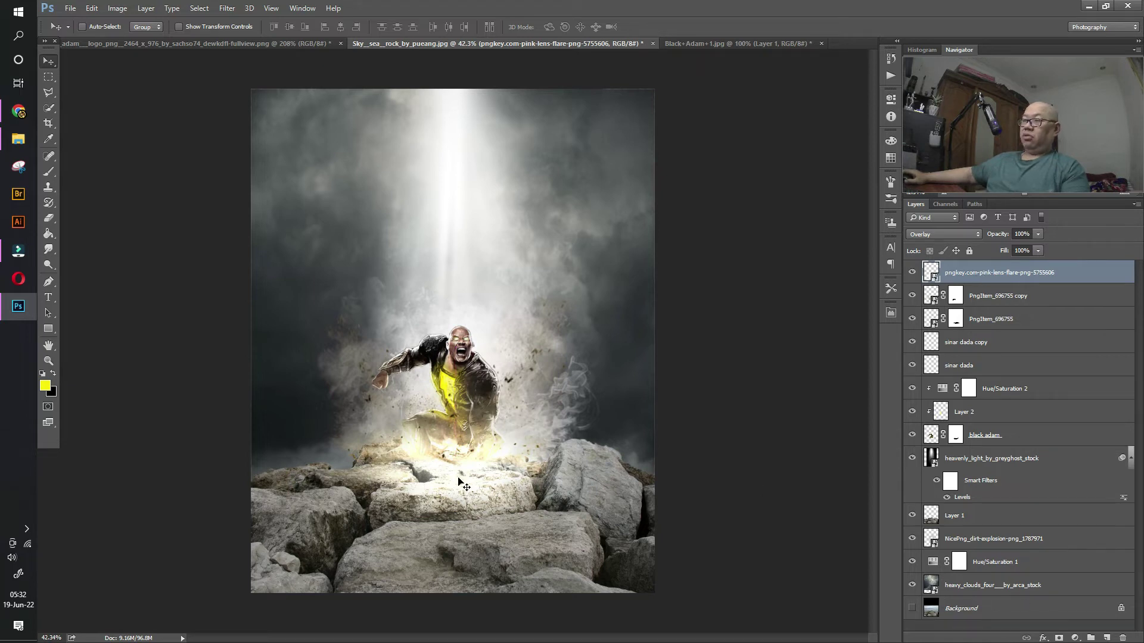
# Step: Add a layer mask to the lens flare and paint out its glow over the rocks
pyautogui.click(1058, 638)
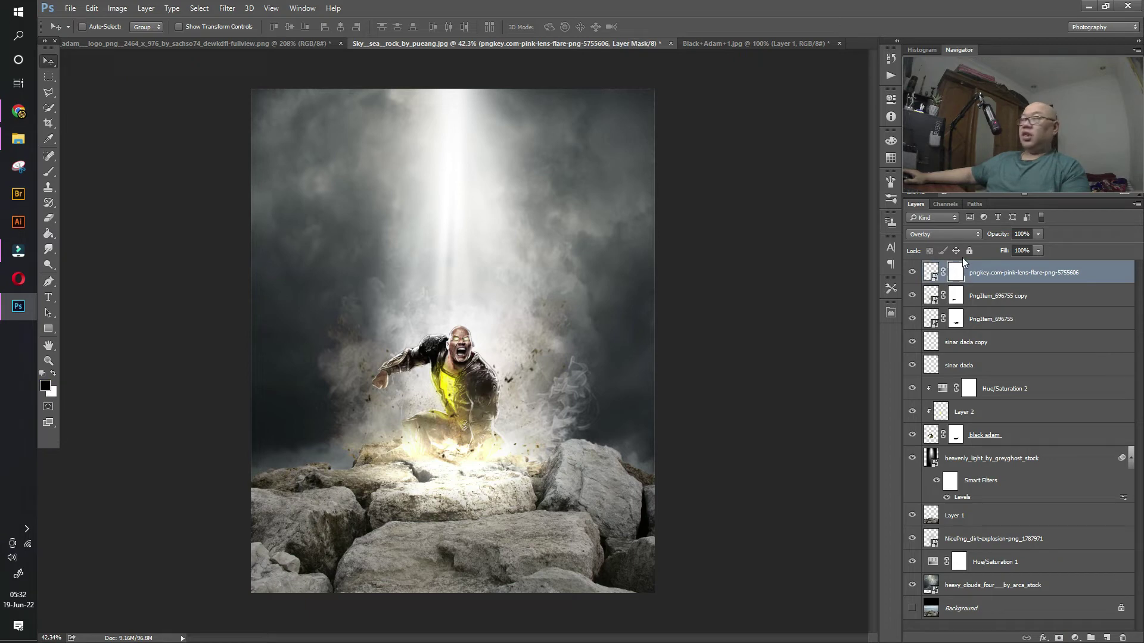
pyautogui.click(50, 173)
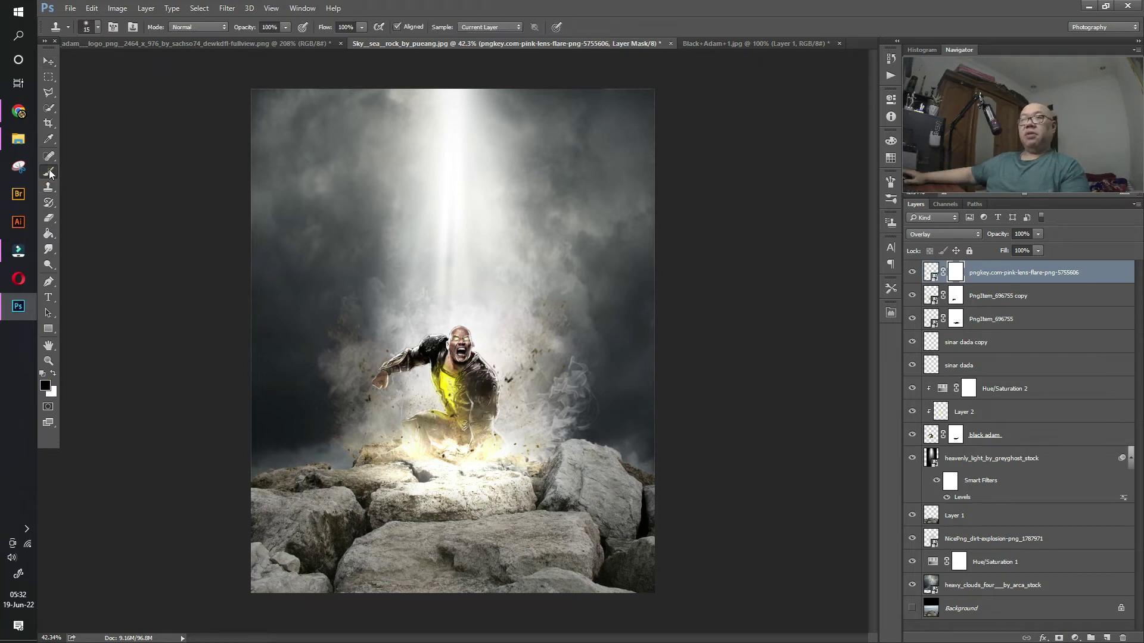
pyautogui.press(']')
pyautogui.moveTo(389, 489)
pyautogui.mouseDown()
pyautogui.moveTo(500, 485)
pyautogui.moveTo(535, 505)
pyautogui.mouseUp()
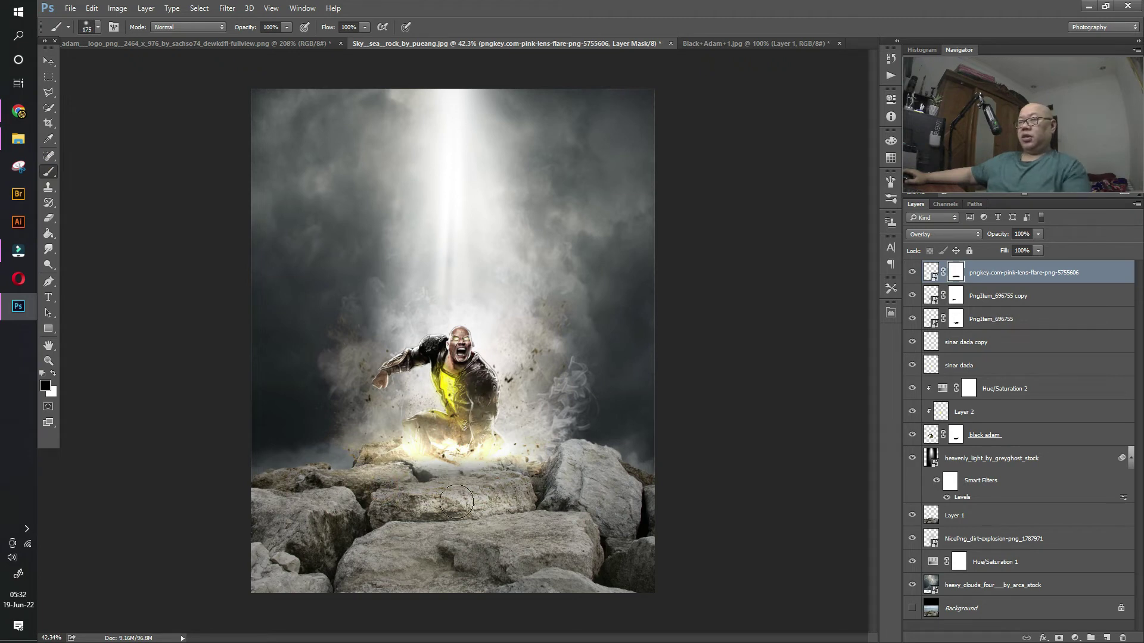
pyautogui.hotkey('ctrl', 'z')
pyautogui.moveTo(399, 477)
pyautogui.mouseDown()
pyautogui.moveTo(539, 490)
pyautogui.moveTo(387, 486)
pyautogui.moveTo(477, 505)
pyautogui.moveTo(560, 489)
pyautogui.moveTo(326, 487)
pyautogui.mouseUp()
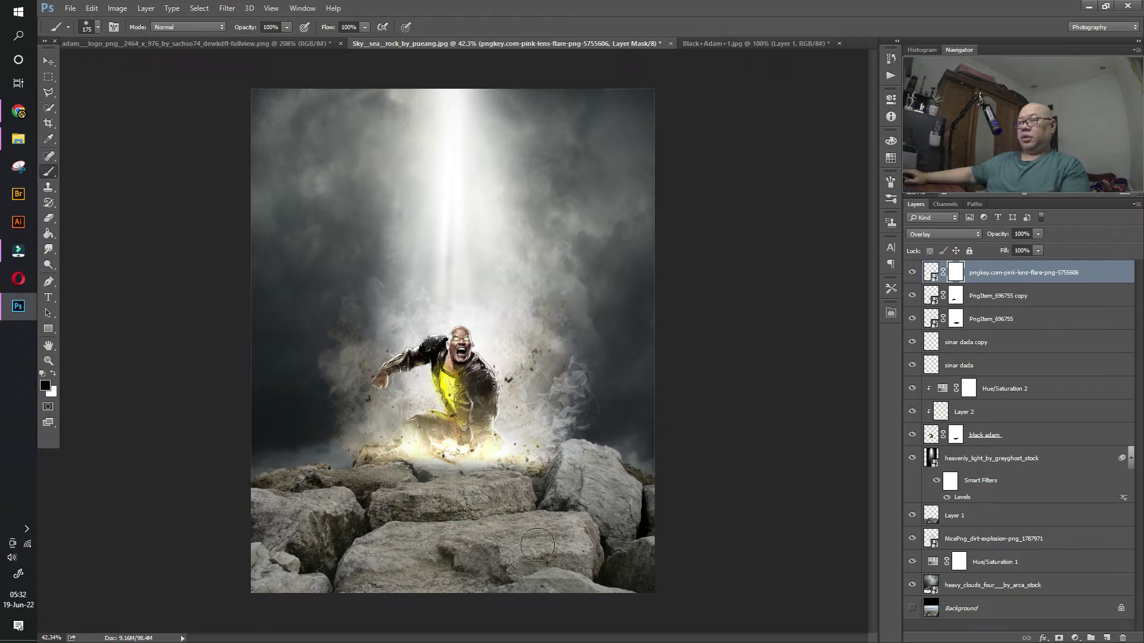
pyautogui.moveTo(359, 500); pyautogui.dragTo(539, 491)
# Step: Compare with the flare toggled, then hide the remaining glow left of the figure
pyautogui.click(912, 273)
pyautogui.click(911, 274)
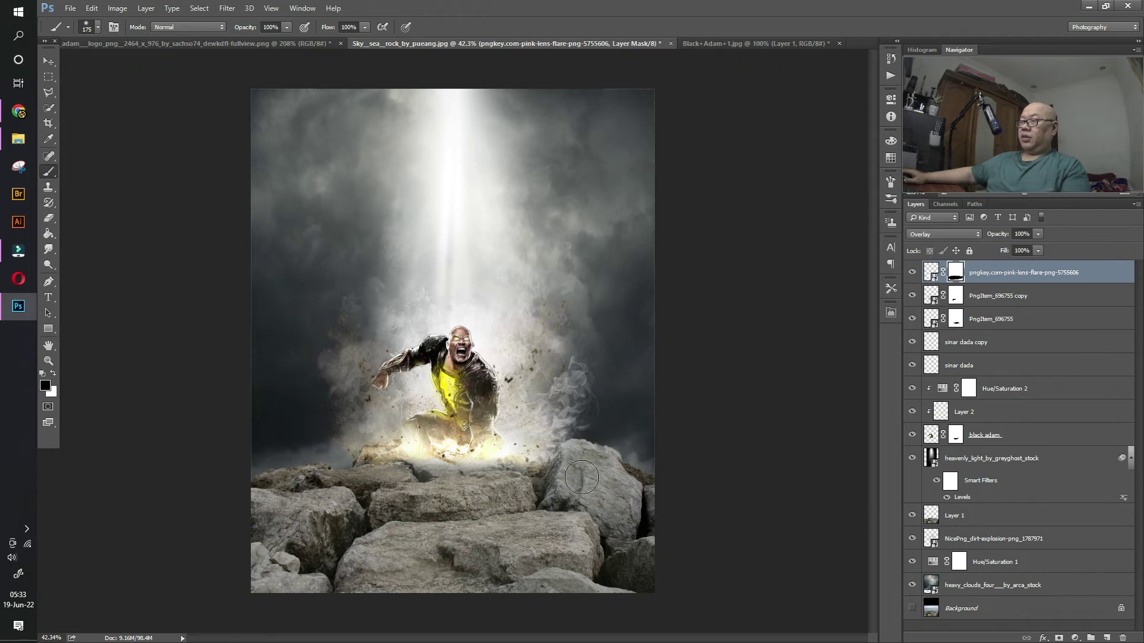
pyautogui.moveTo(375, 476)
pyautogui.mouseDown()
pyautogui.moveTo(341, 461)
pyautogui.moveTo(343, 483)
pyautogui.mouseUp()
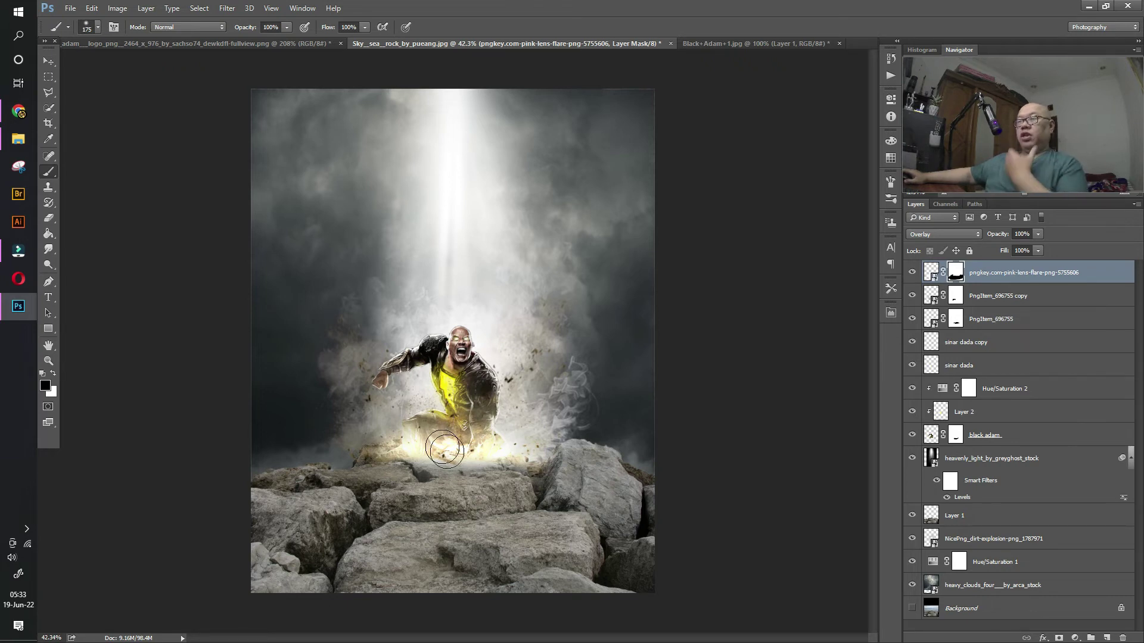
pyautogui.click(48, 61)
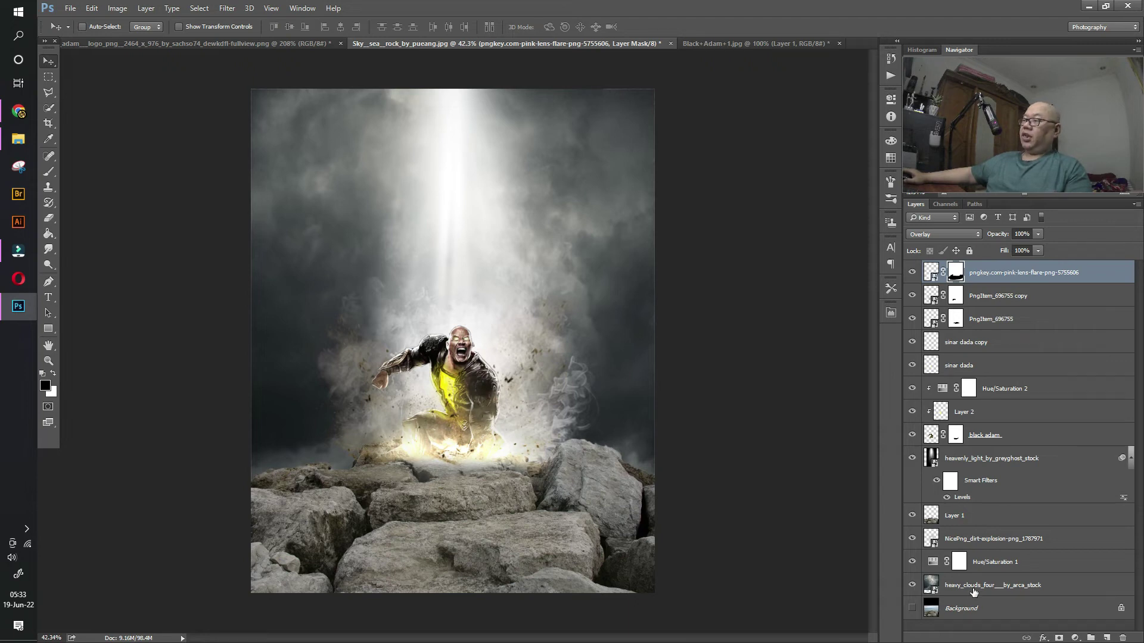
# Step: Add a new Layer 3 above Layer 1, clipped to the heavenly light layer
pyautogui.click(952, 515)
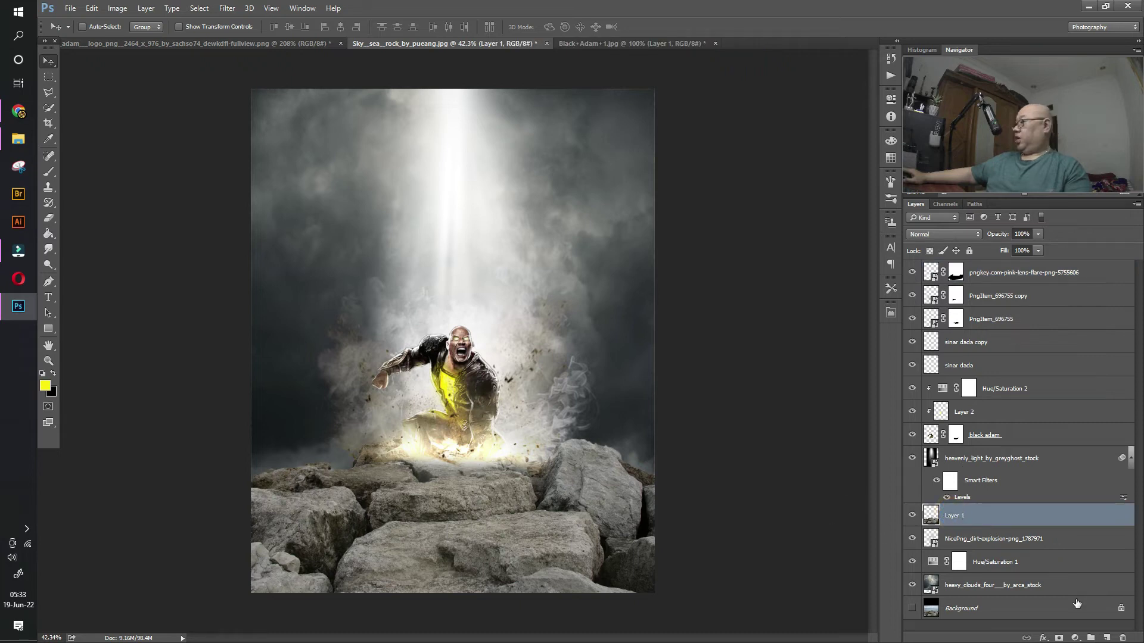
pyautogui.click(1108, 638)
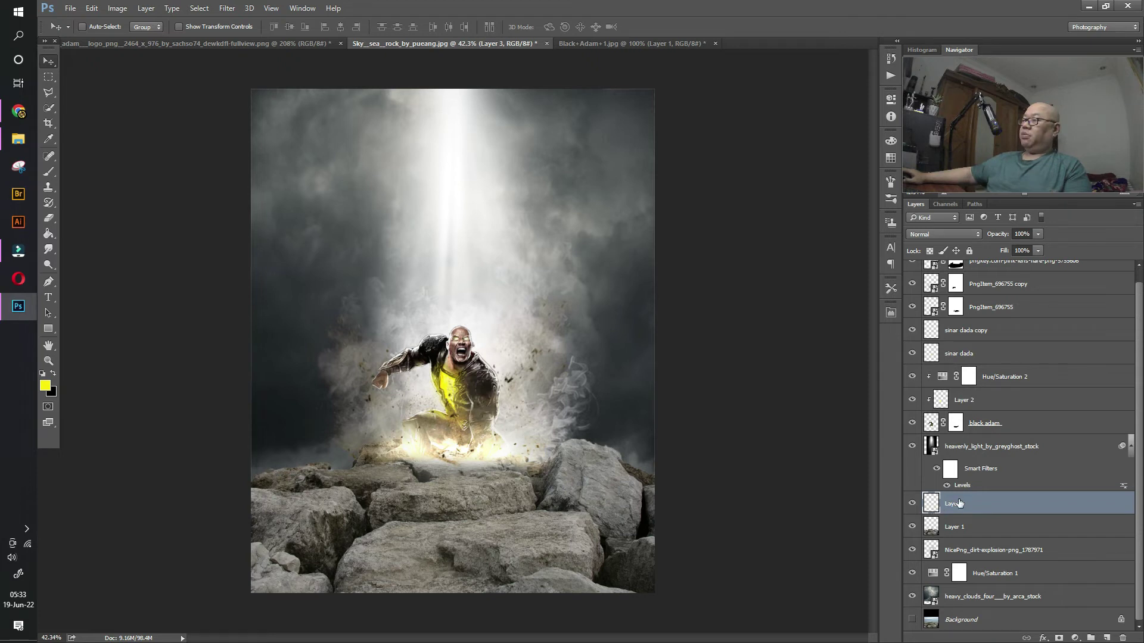
pyautogui.rightClick(960, 505)
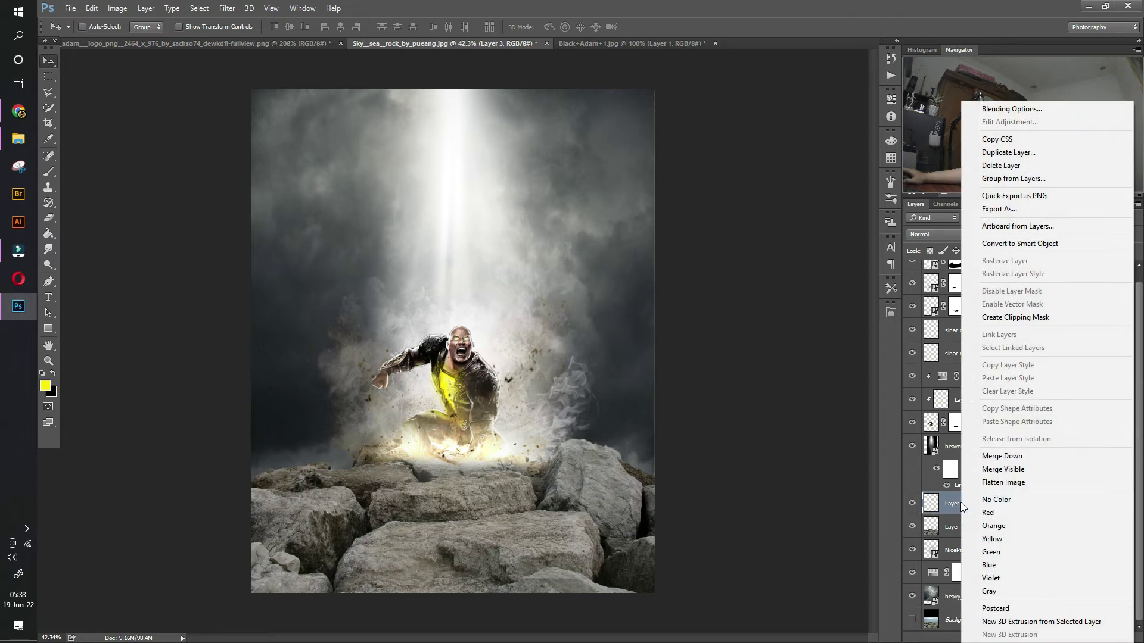
pyautogui.click(1002, 317)
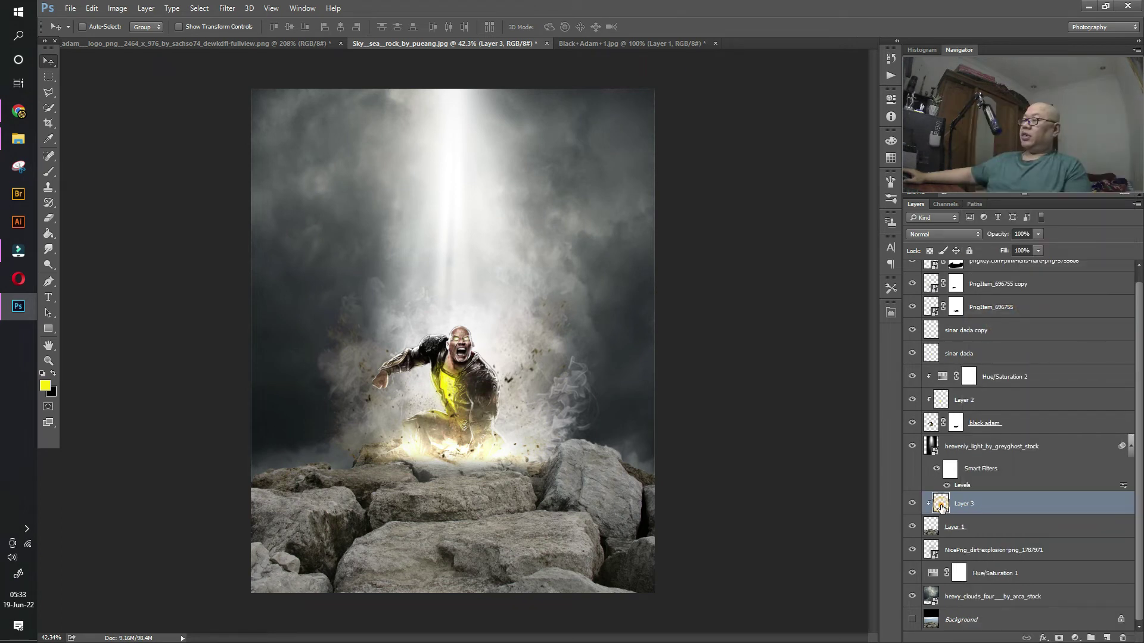
# Step: Paint bright yellow with a large brush across the rocks beneath the figure
pyautogui.click(49, 171)
pyautogui.press(']')
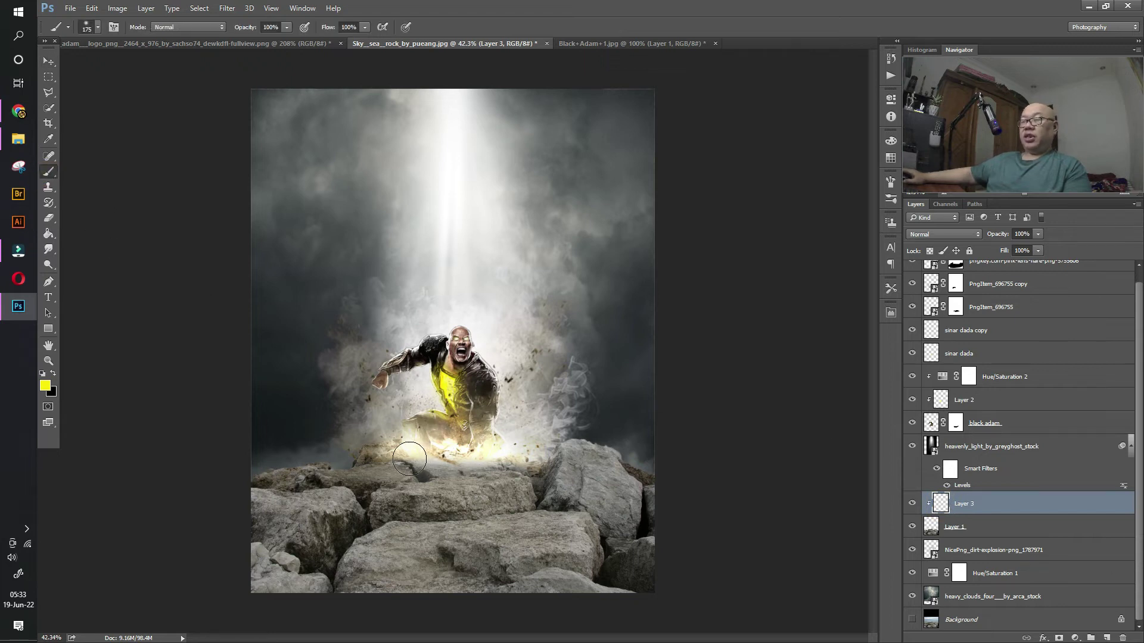
pyautogui.press(']')
pyautogui.moveTo(390, 461)
pyautogui.mouseDown()
pyautogui.moveTo(495, 457)
pyautogui.moveTo(441, 471)
pyautogui.mouseUp()
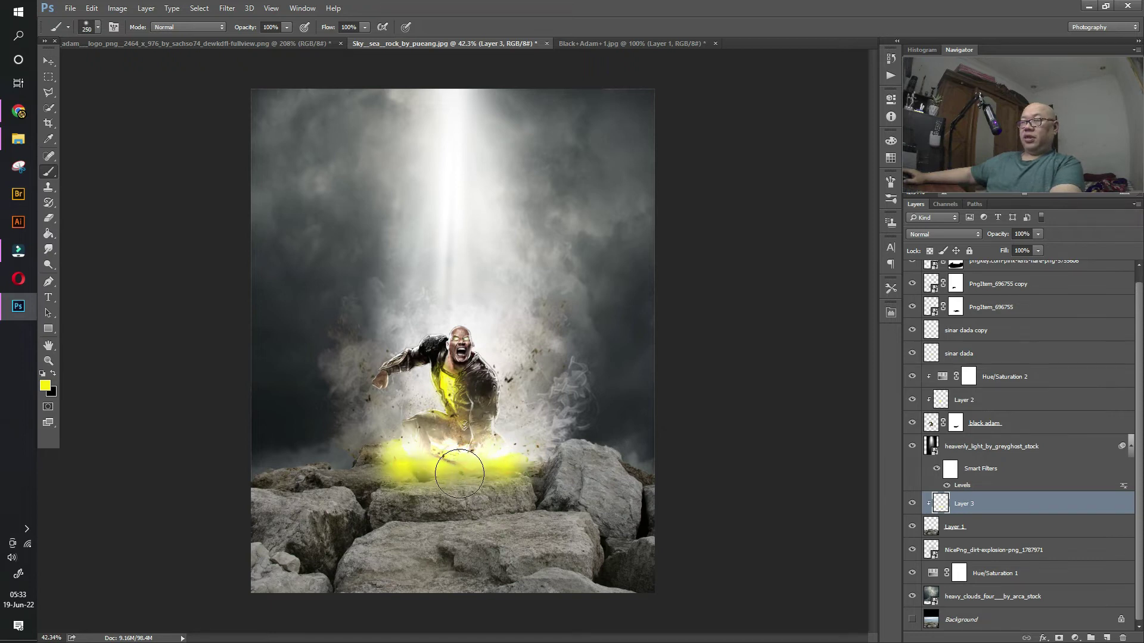
pyautogui.press('[')
pyautogui.press('[')
pyautogui.press('[')
pyautogui.moveTo(460, 474); pyautogui.dragTo(407, 480)
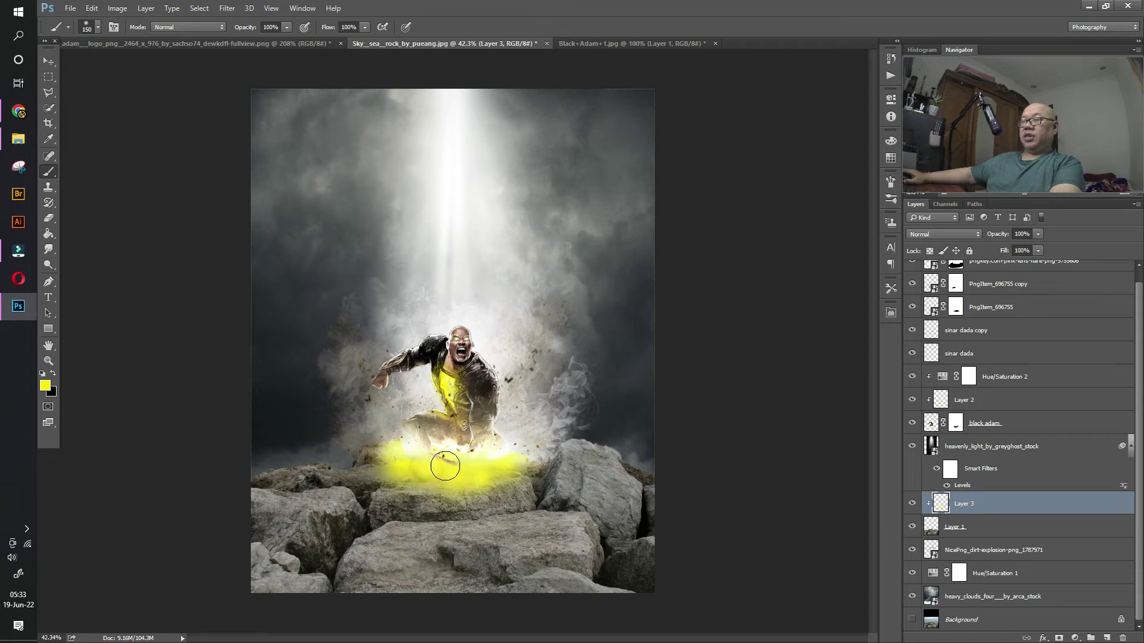
pyautogui.click(46, 61)
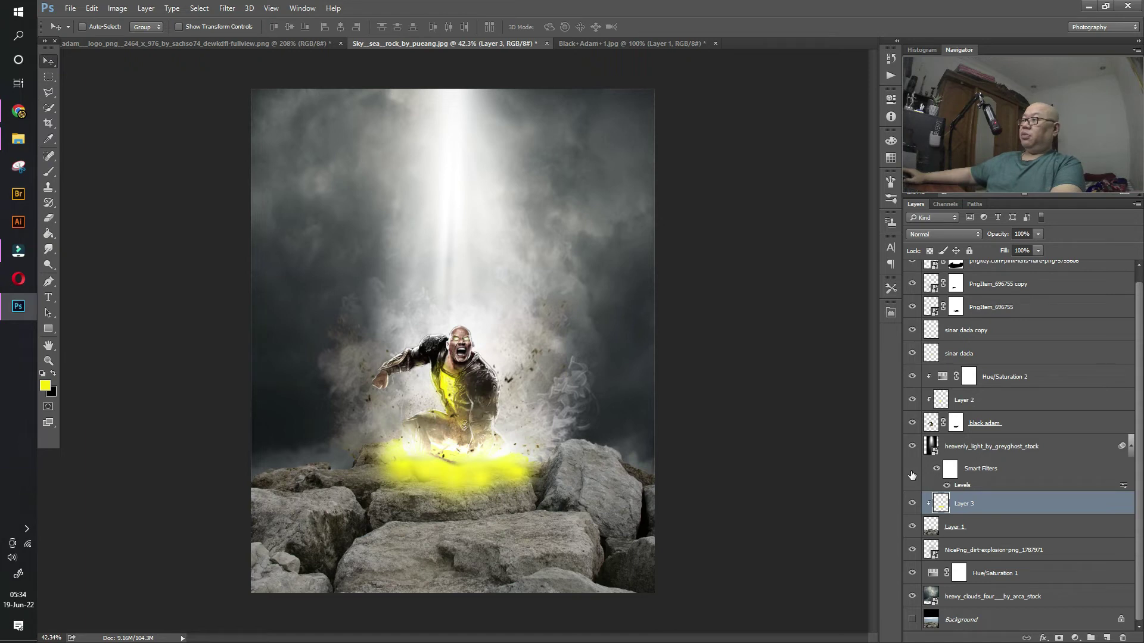
# Step: Blend the yellow glow layer in Overlay mode at about 39% opacity
pyautogui.click(940, 235)
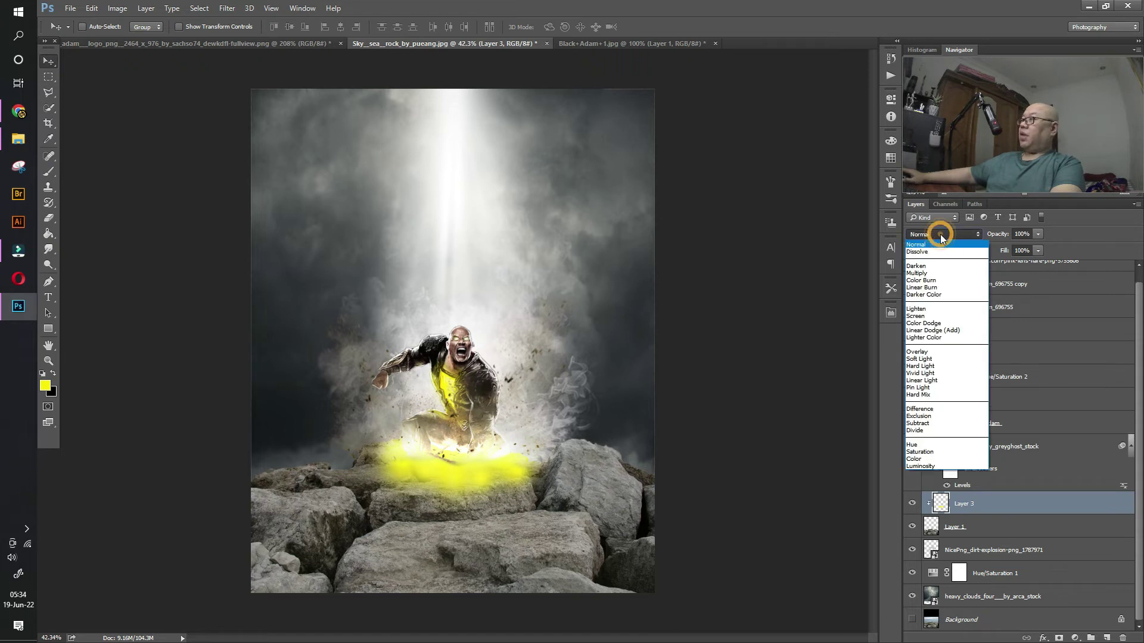
pyautogui.click(940, 353)
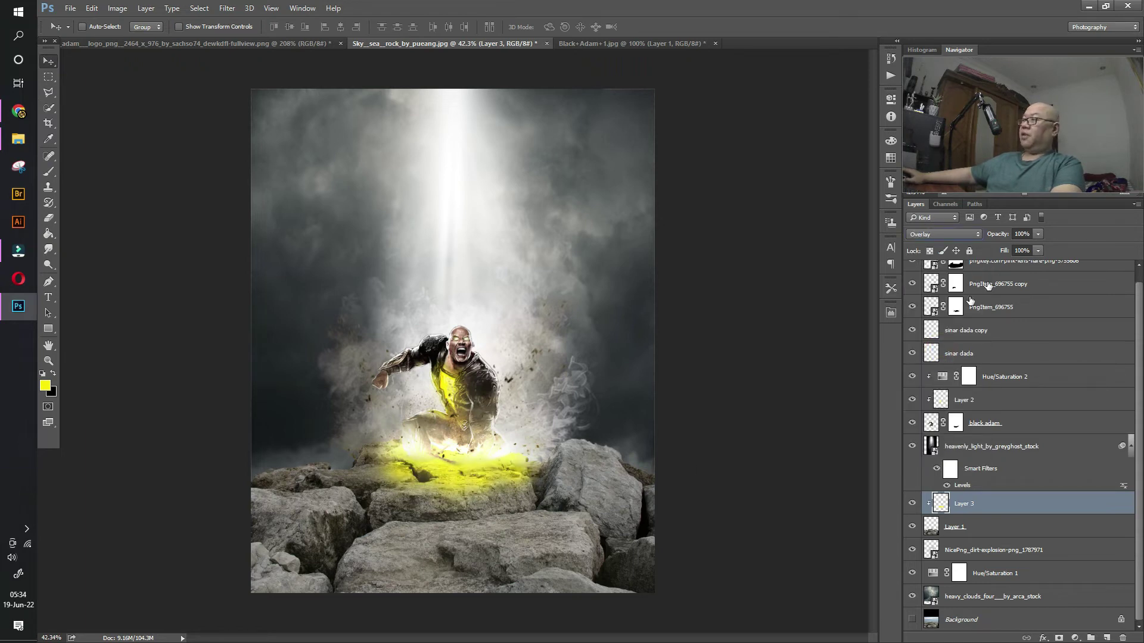
pyautogui.moveTo(1037, 234)
pyautogui.mouseDown()
pyautogui.moveTo(1031, 250)
pyautogui.moveTo(1009, 250)
pyautogui.mouseUp()
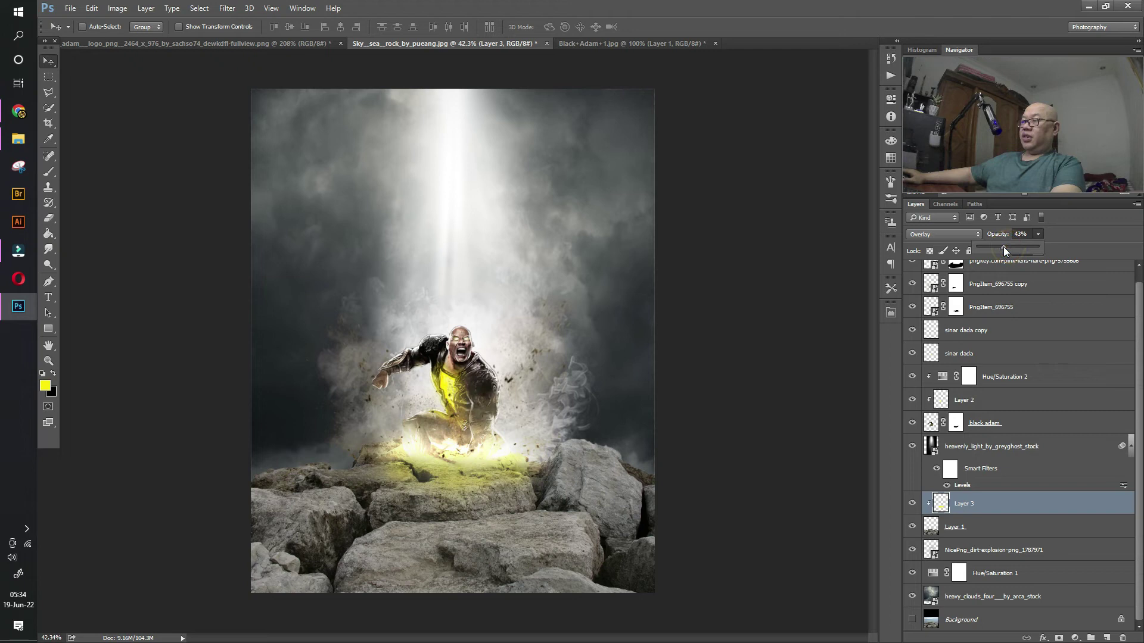
pyautogui.moveTo(1004, 248); pyautogui.dragTo(1001, 250)
pyautogui.click(468, 475)
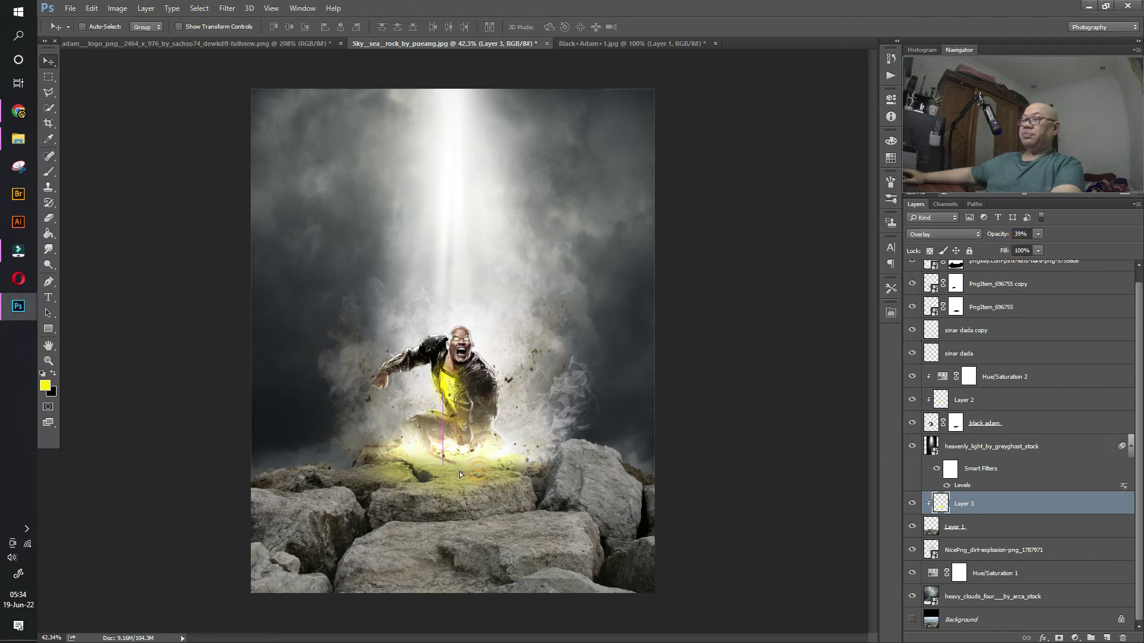
pyautogui.moveTo(482, 473); pyautogui.dragTo(479, 471)
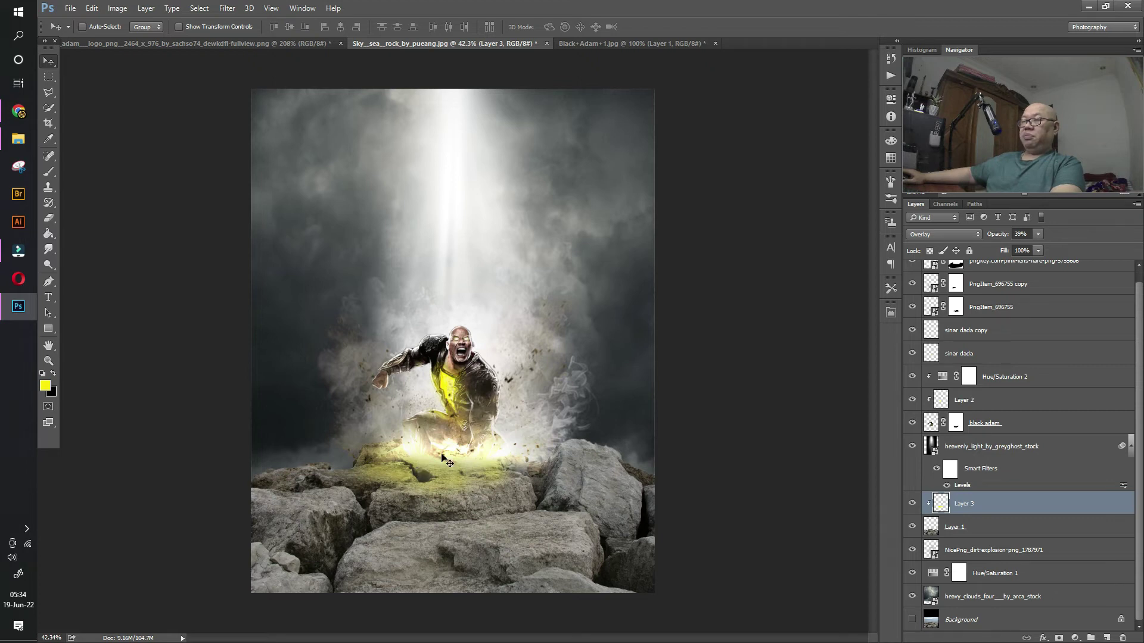
# Step: Shift the yellow glow slightly right, lower its opacity to 30%, and select Layer 1
pyautogui.moveTo(422, 476); pyautogui.dragTo(427, 477)
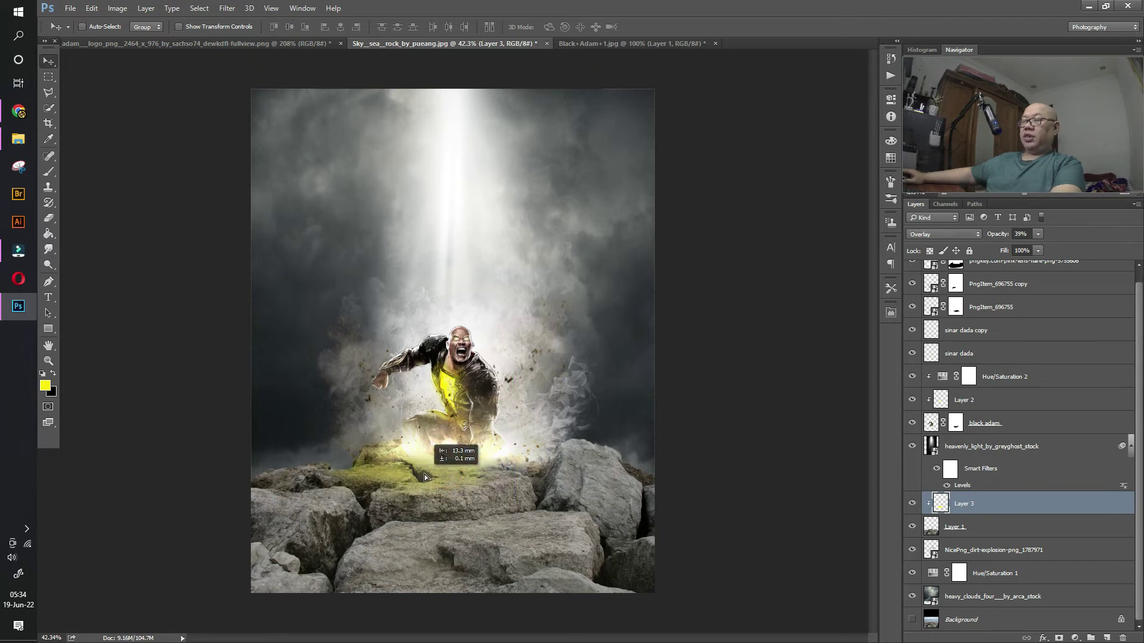
pyautogui.moveTo(427, 474); pyautogui.dragTo(439, 473)
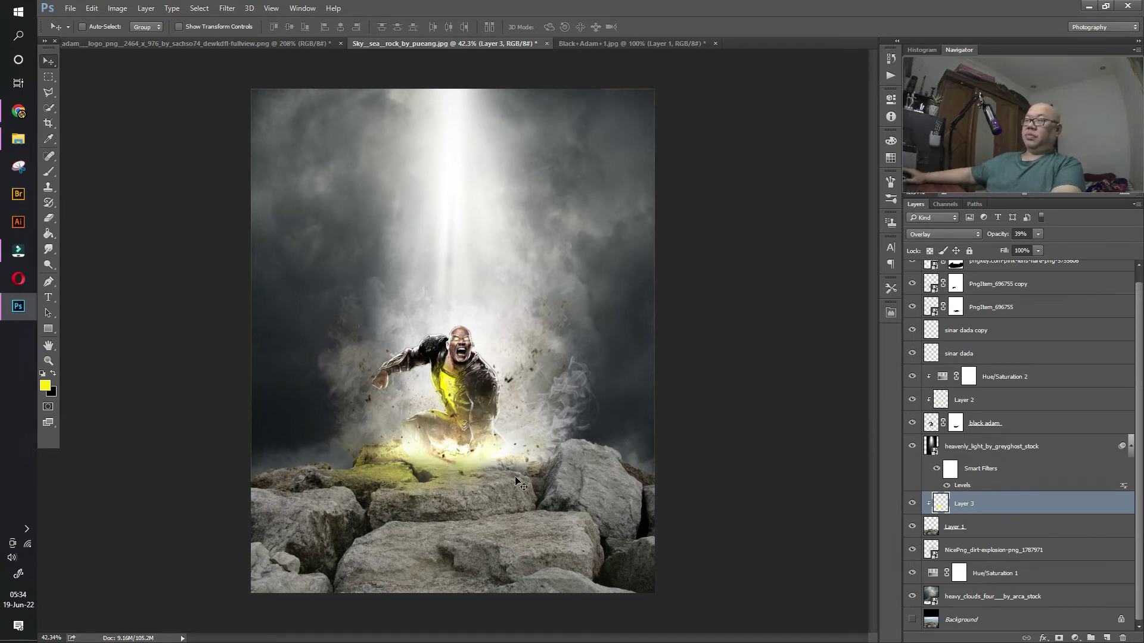
pyautogui.click(1037, 232)
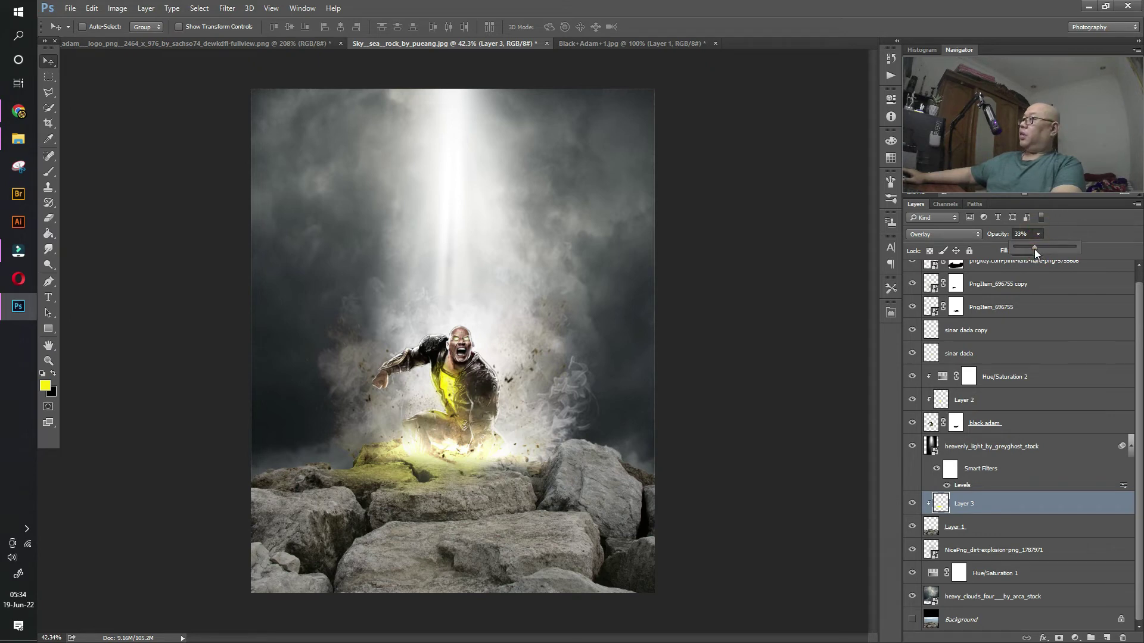
pyautogui.moveTo(1034, 249); pyautogui.dragTo(1031, 248)
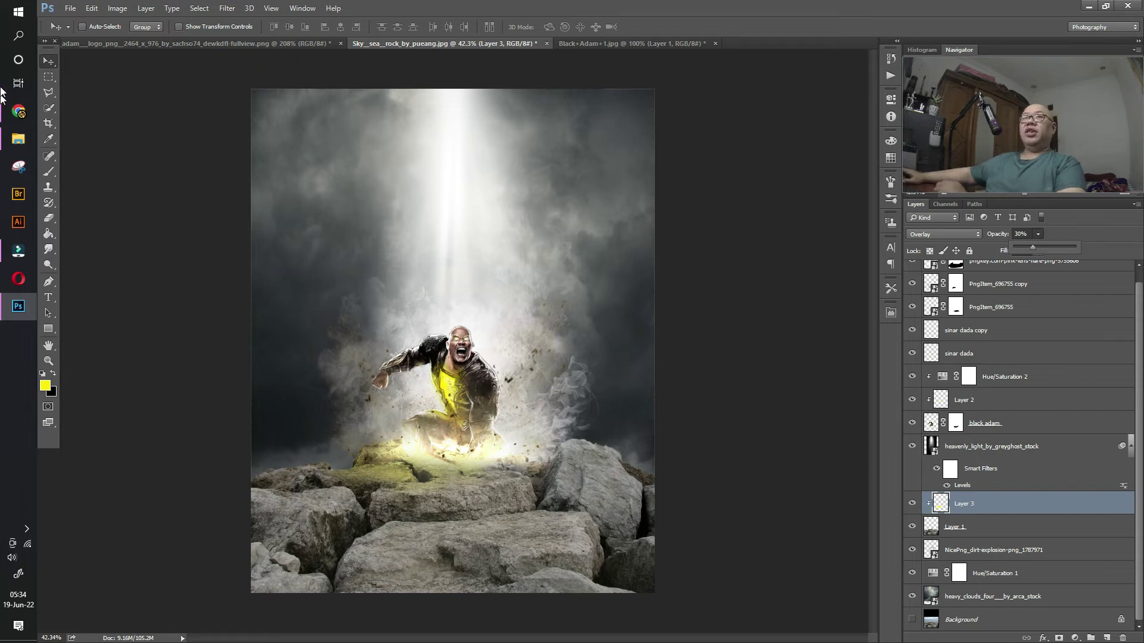
pyautogui.click(49, 62)
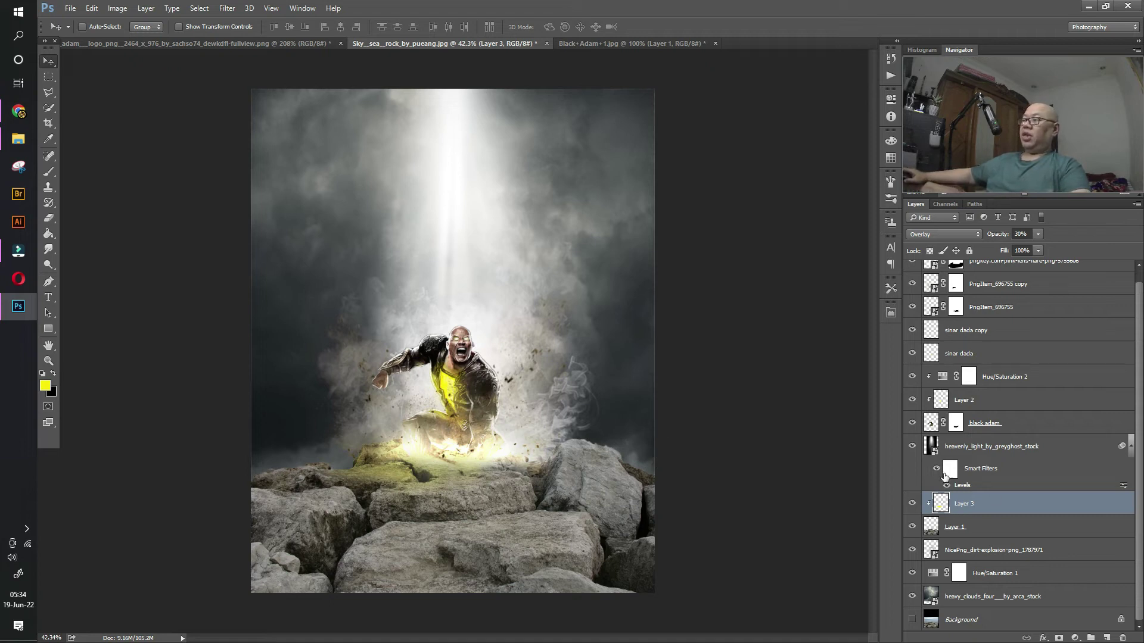
pyautogui.click(964, 528)
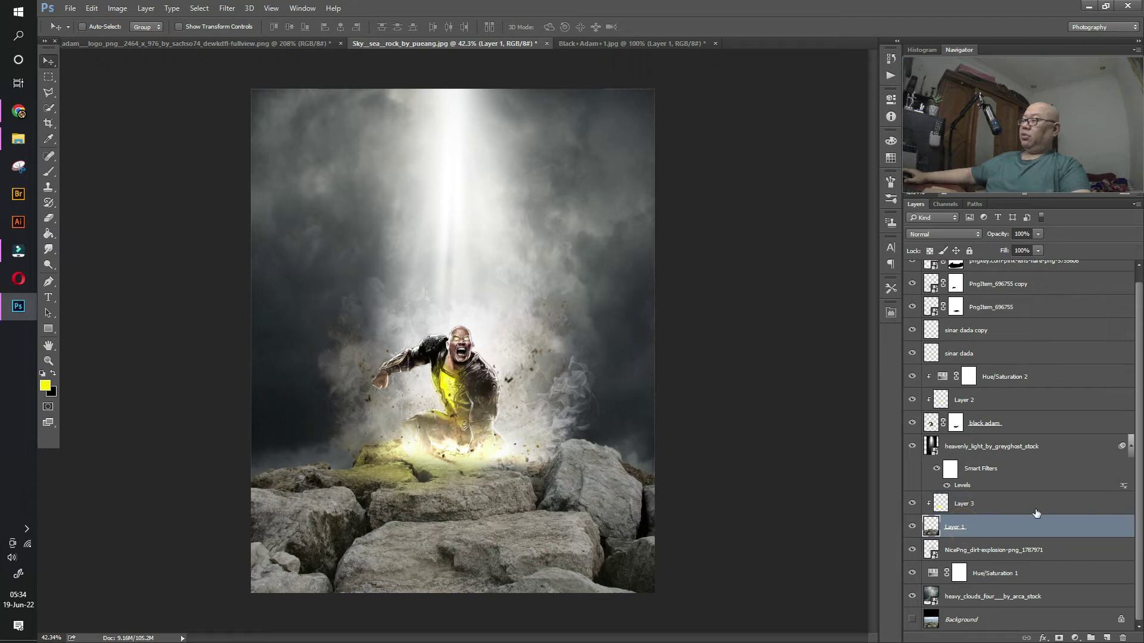
# Step: Add a Hue/Saturation adjustment above Layer 1 with Lightness lowered to about -46
pyautogui.click(1075, 638)
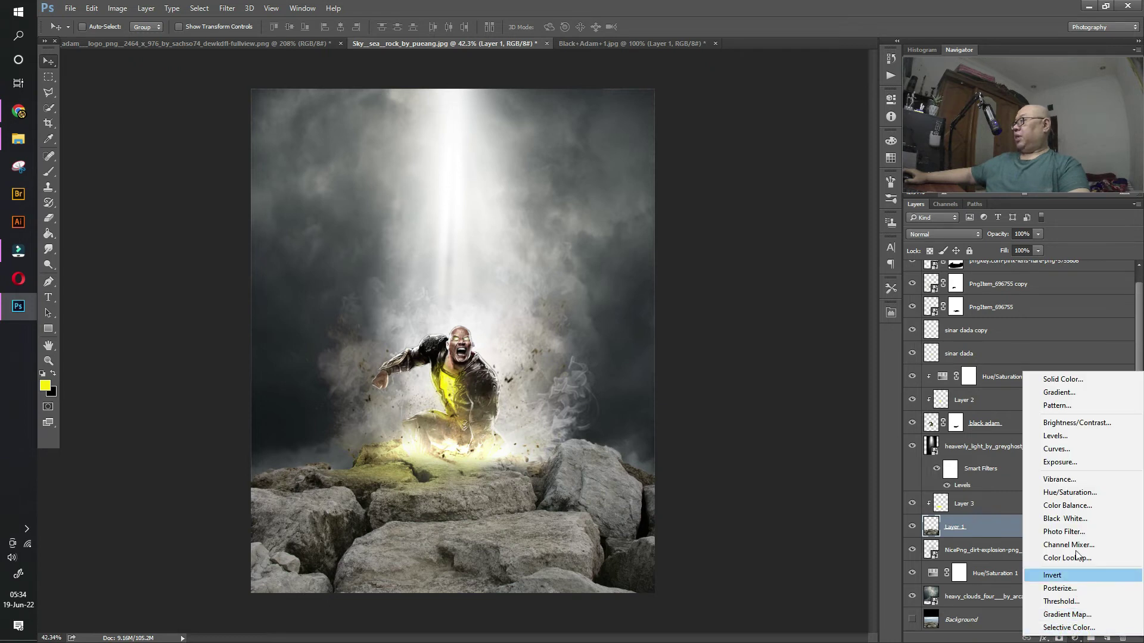
pyautogui.click(1070, 493)
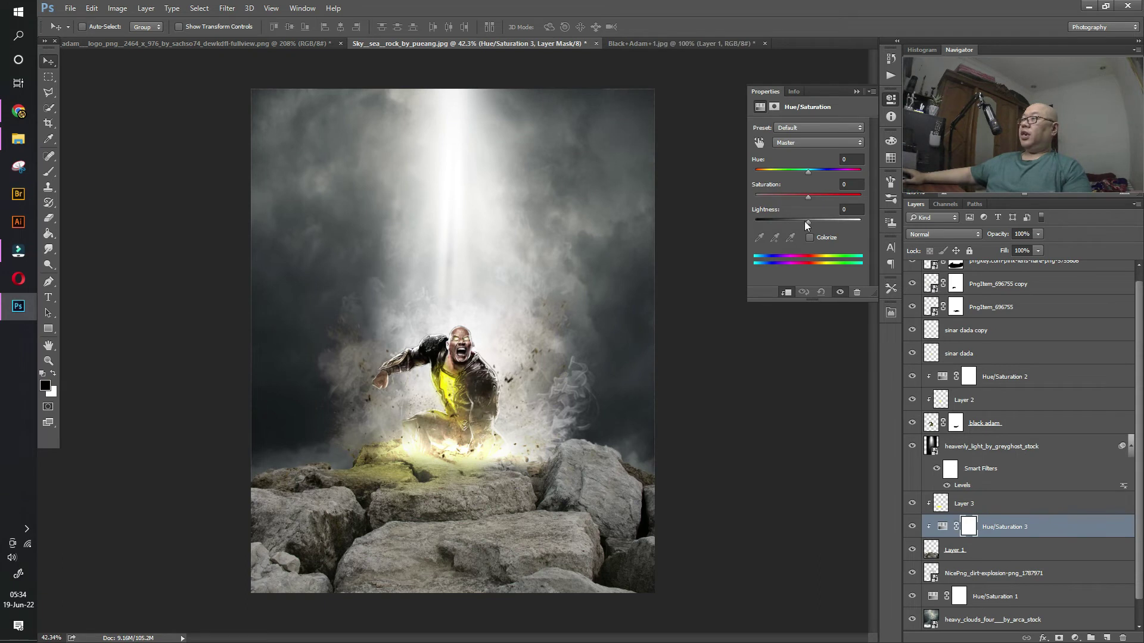
pyautogui.moveTo(806, 221); pyautogui.dragTo(787, 221)
pyautogui.moveTo(787, 224); pyautogui.dragTo(784, 223)
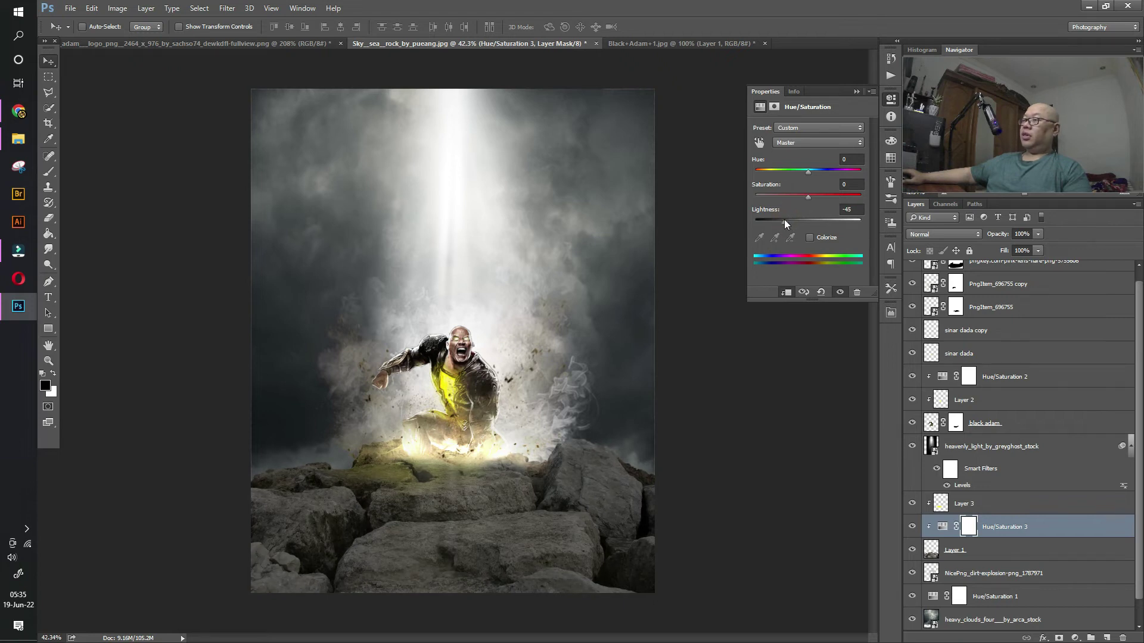
pyautogui.click(854, 93)
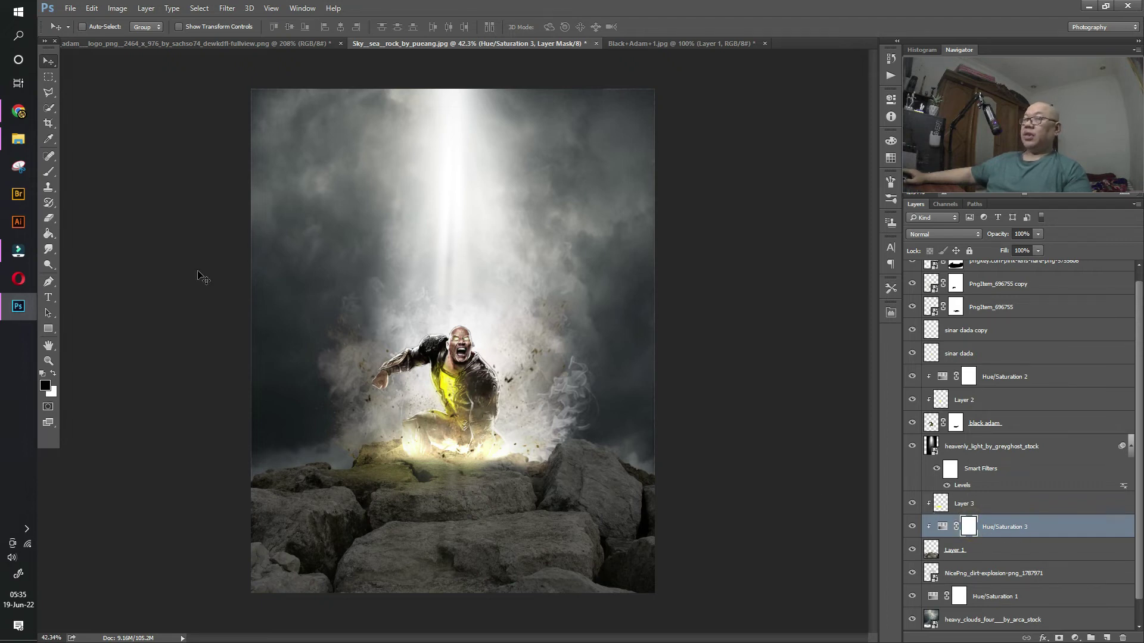
pyautogui.click(49, 172)
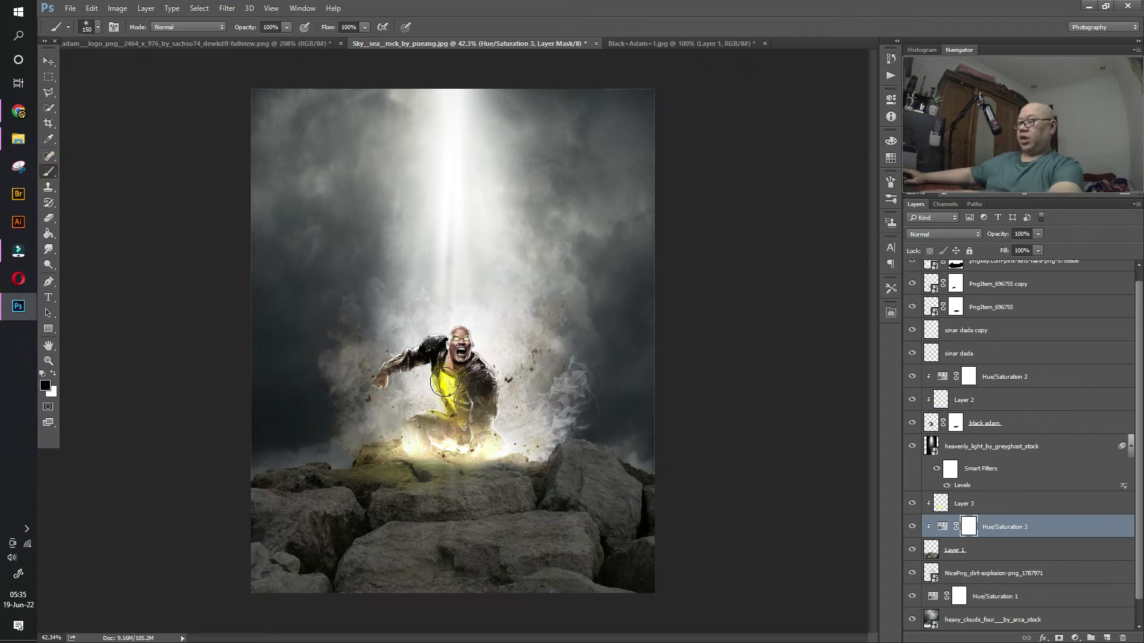
# Step: Paint black on the Hue/Saturation 3 mask around the legs, touching up with white
pyautogui.press(']')
pyautogui.press(']')
pyautogui.press(']')
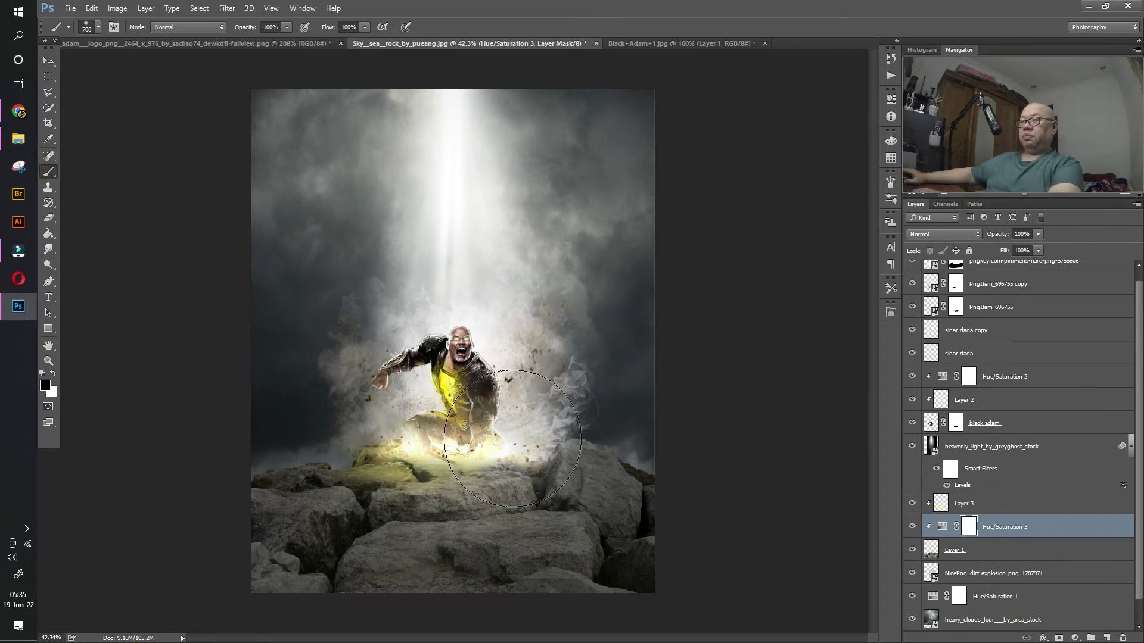
pyautogui.press('[')
pyautogui.press('[')
pyautogui.press('[')
pyautogui.moveTo(500, 420); pyautogui.dragTo(459, 431)
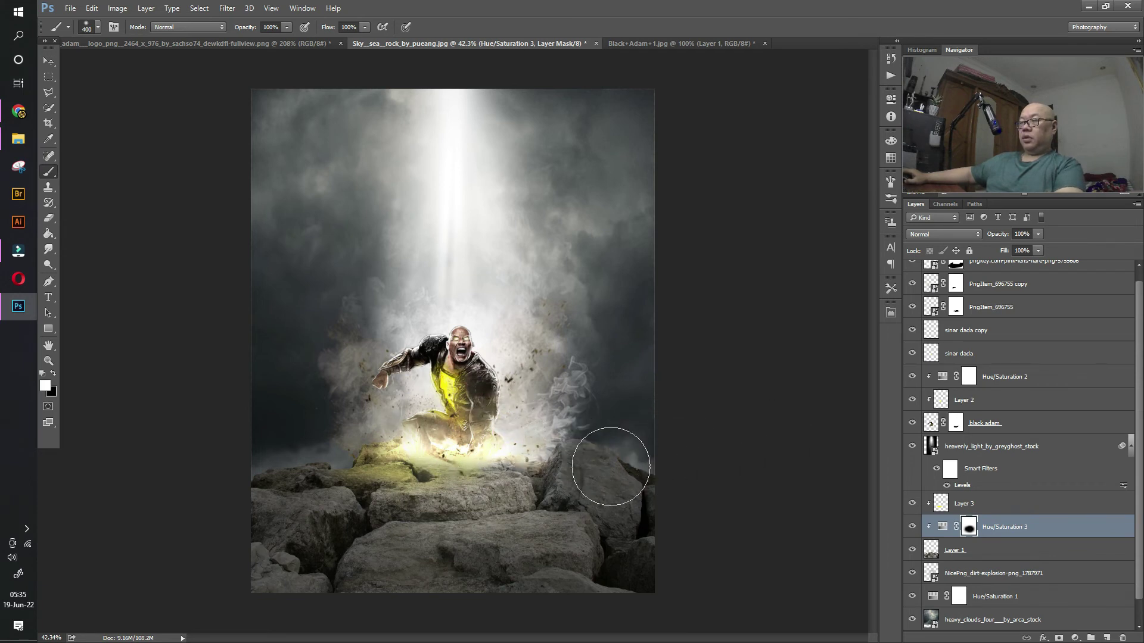
pyautogui.moveTo(520, 450)
pyautogui.mouseDown()
pyautogui.moveTo(419, 457)
pyautogui.moveTo(651, 459)
pyautogui.mouseUp()
pyautogui.press('x')
pyautogui.click(625, 439)
pyautogui.click(48, 60)
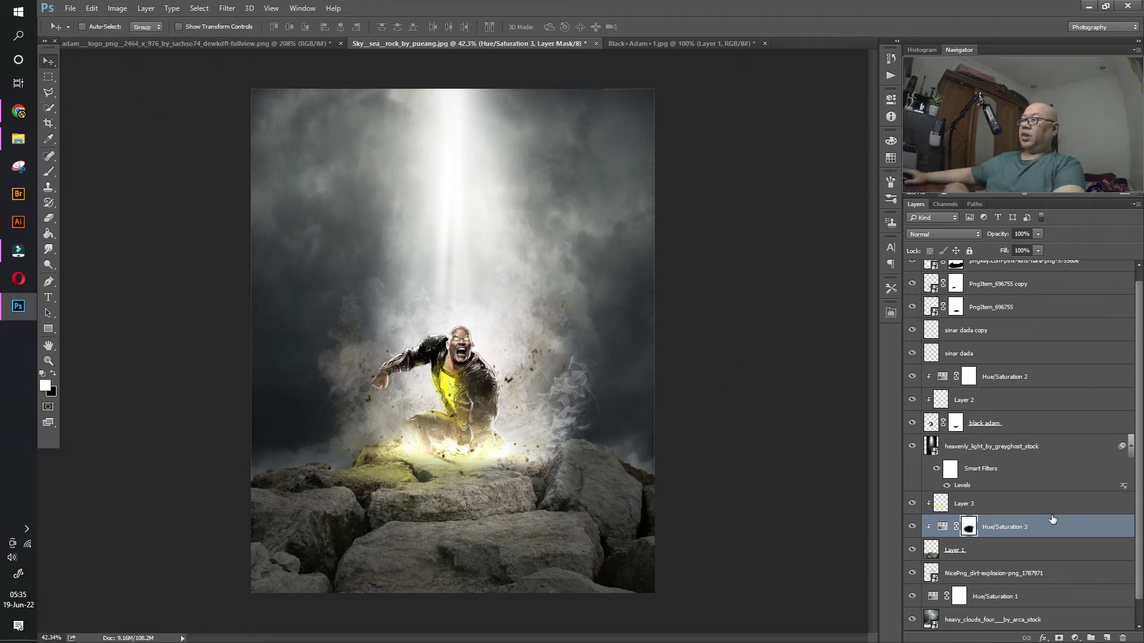
pyautogui.scroll(1, 1049, 476)
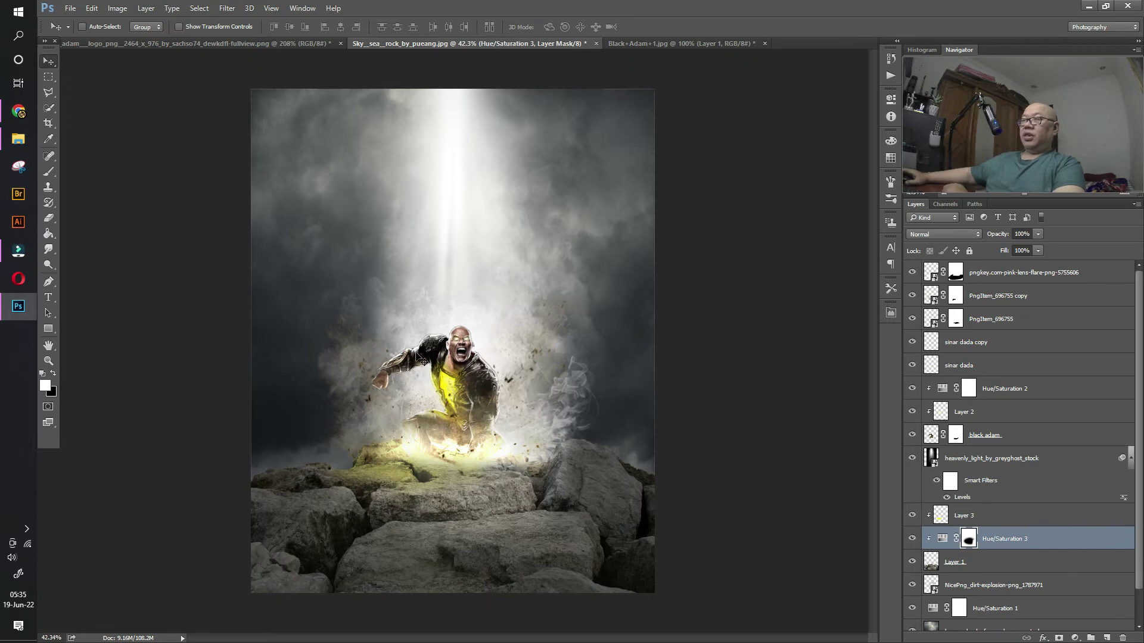
# Step: Stamp all visible layers into a merged Layer 4 at the top of the stack
pyautogui.click(999, 273)
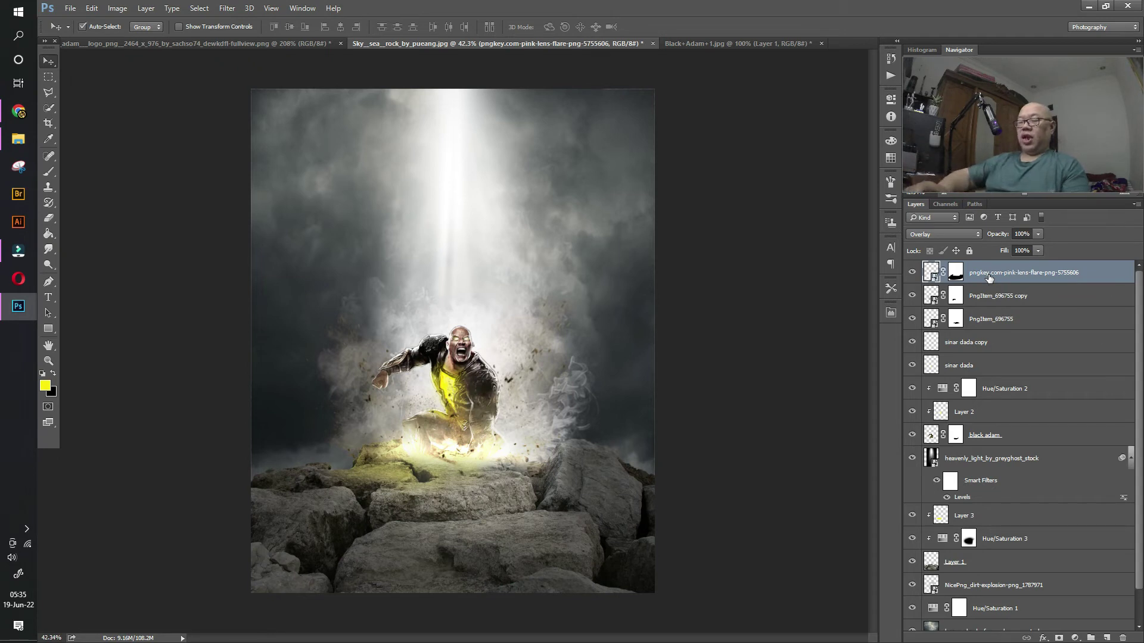
pyautogui.hotkey('ctrl', 'alt', 'shift', 'e')
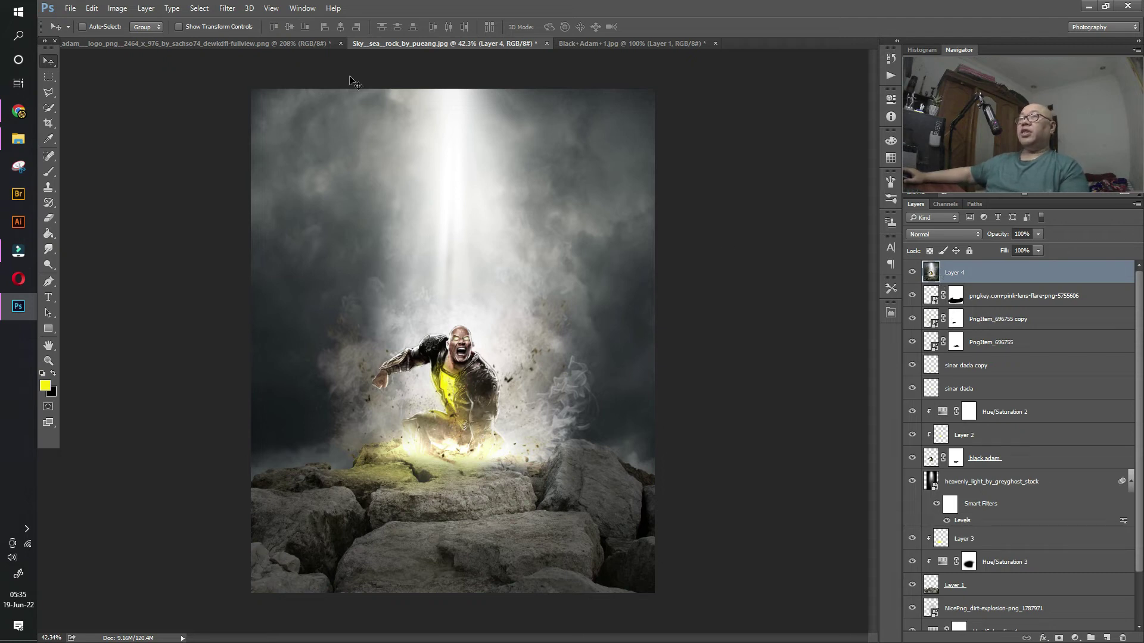
pyautogui.click(227, 8)
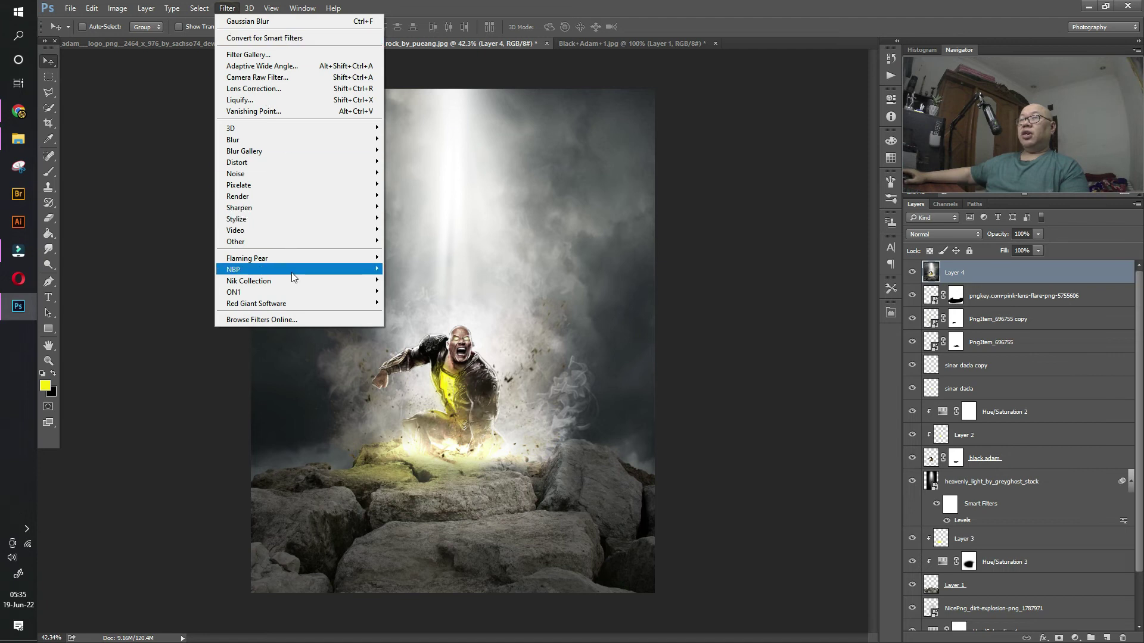
pyautogui.moveTo(248, 280)
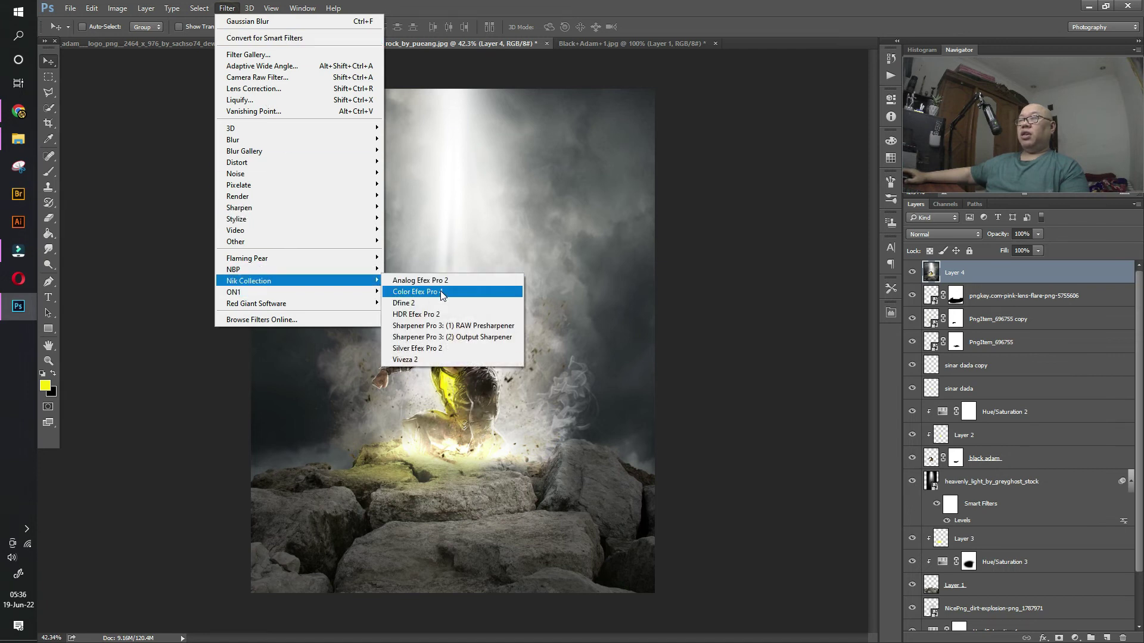
# Step: Apply Darken / Lighten Center with Shape 2, borders about -85%, centre slightly dimmed
pyautogui.click(440, 295)
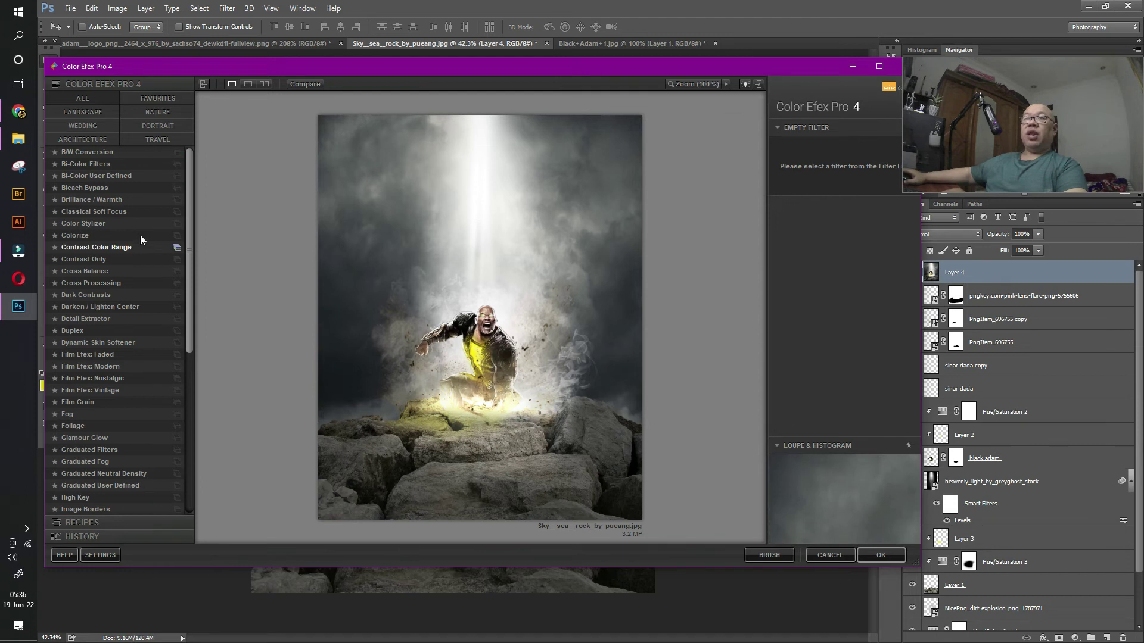
pyautogui.click(85, 308)
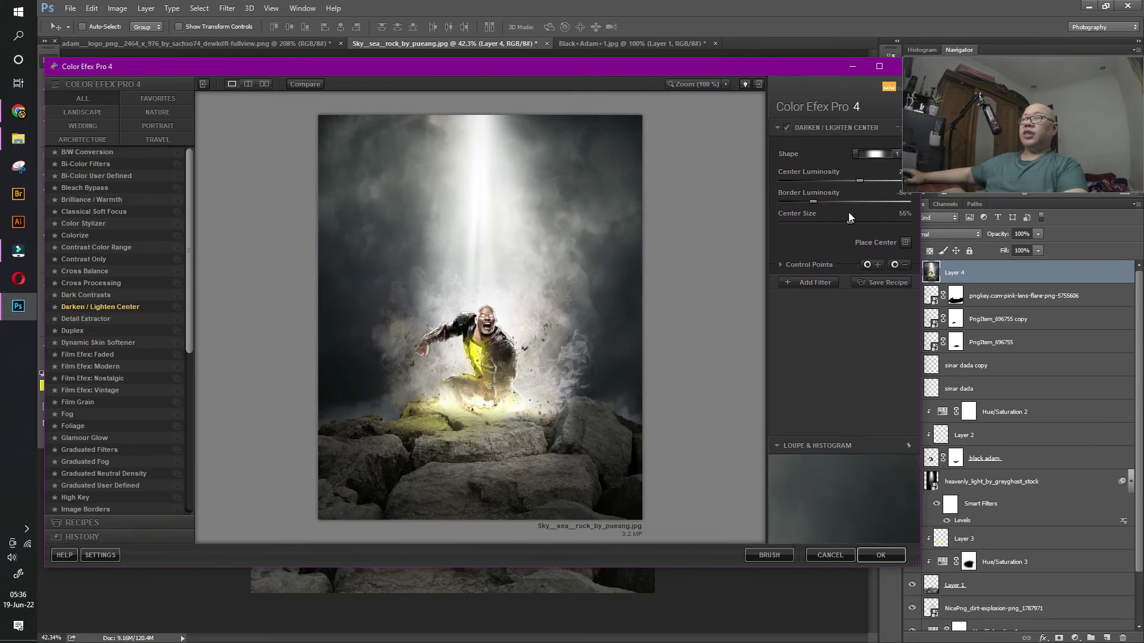
pyautogui.click(875, 156)
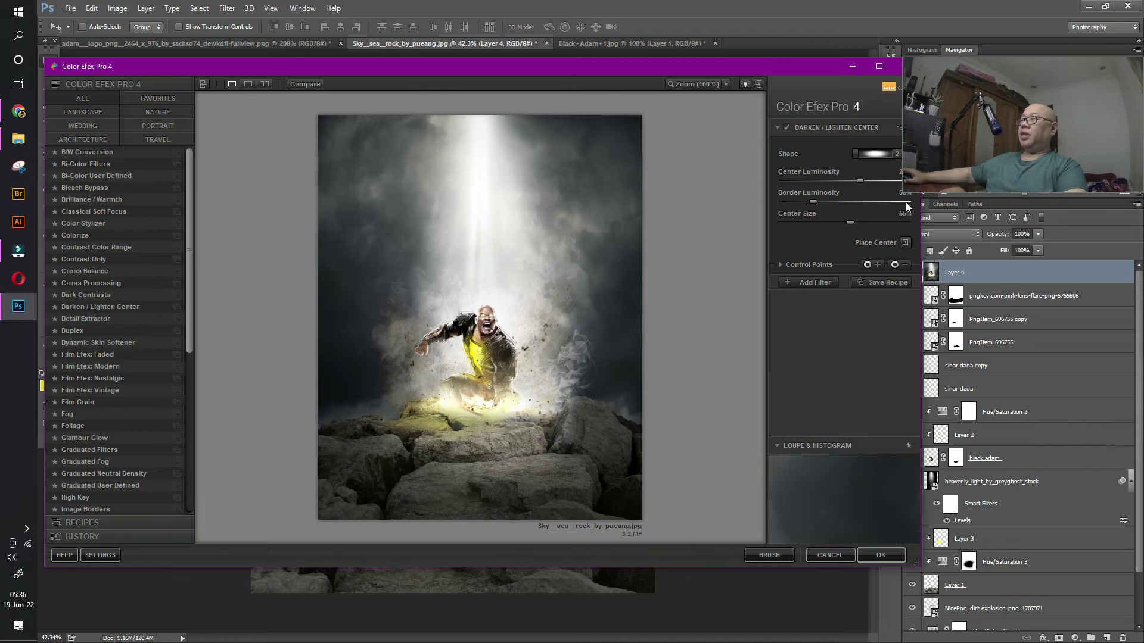
pyautogui.moveTo(791, 203)
pyautogui.mouseDown()
pyautogui.moveTo(775, 202)
pyautogui.moveTo(788, 205)
pyautogui.mouseUp()
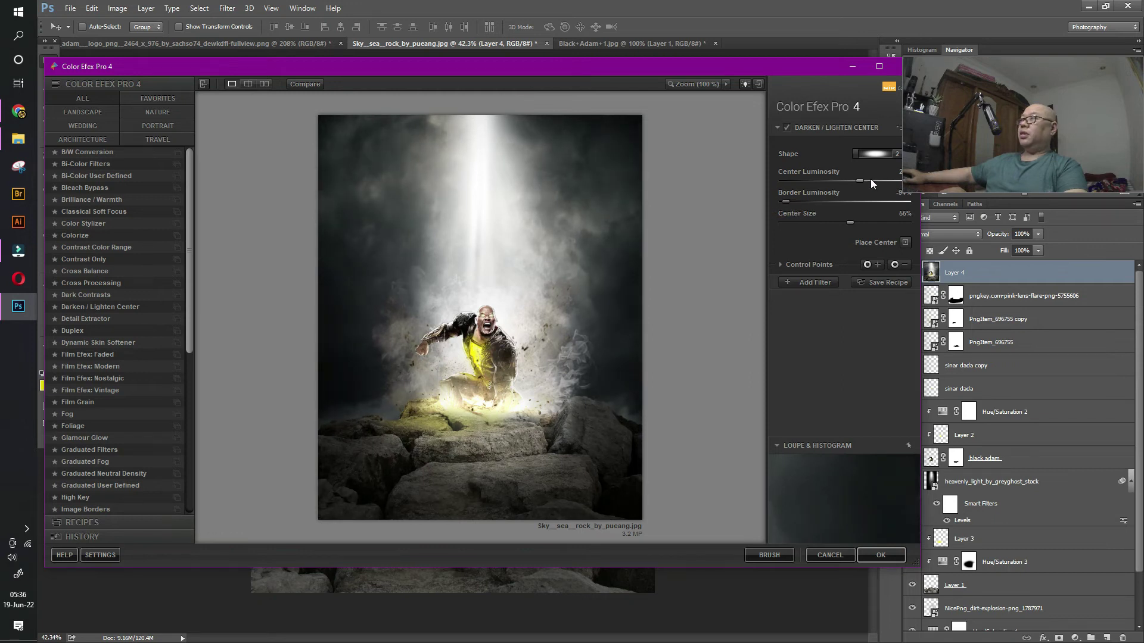
pyautogui.moveTo(858, 180); pyautogui.dragTo(842, 182)
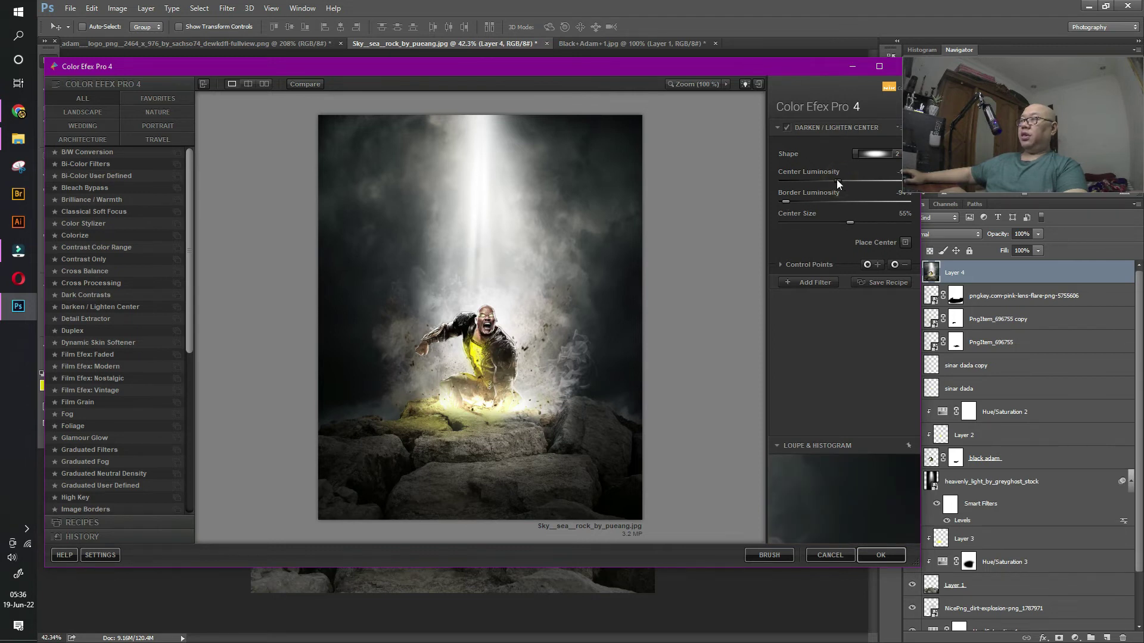
pyautogui.moveTo(796, 202); pyautogui.dragTo(790, 202)
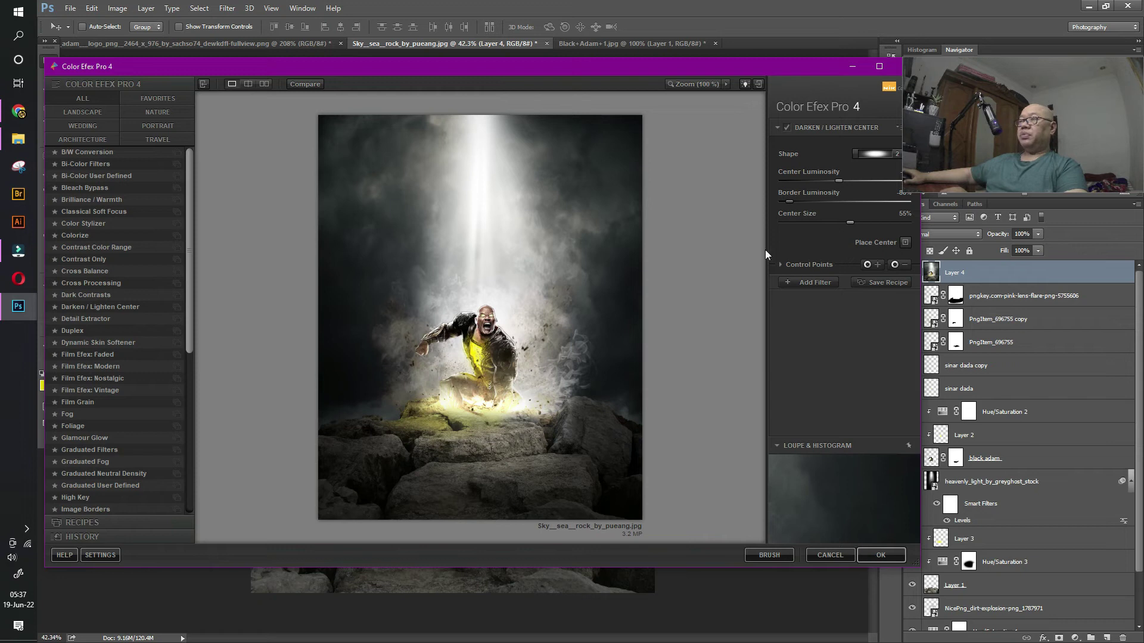
# Step: Add a Remove Color Cast filter and shift its Color slider to neutralise the purple tint
pyautogui.click(816, 283)
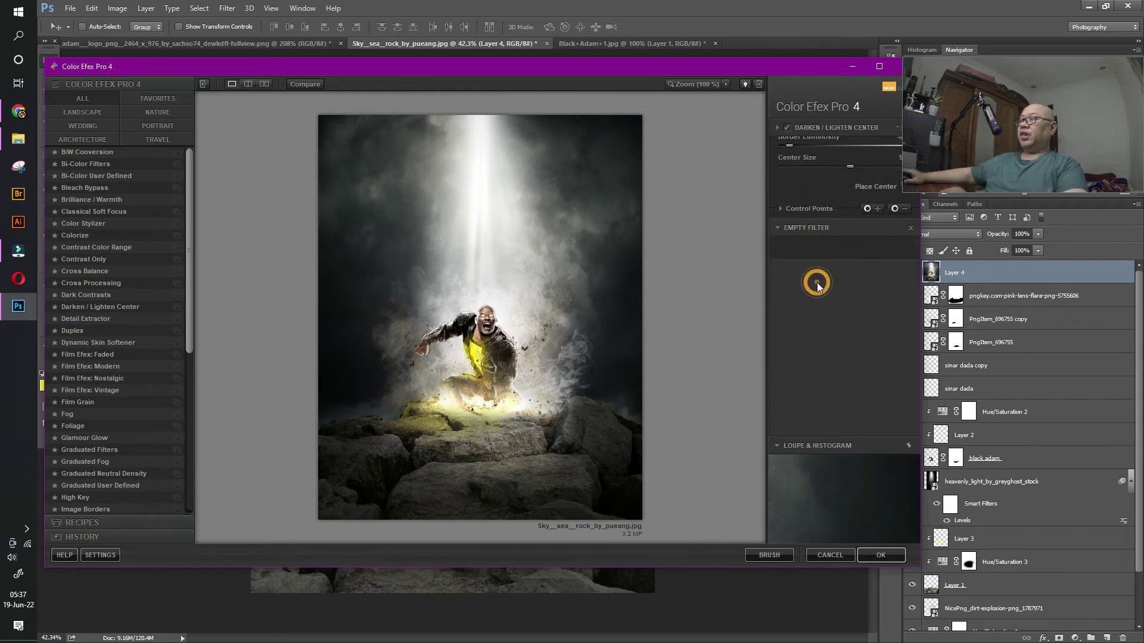
pyautogui.moveTo(189, 178); pyautogui.dragTo(192, 338)
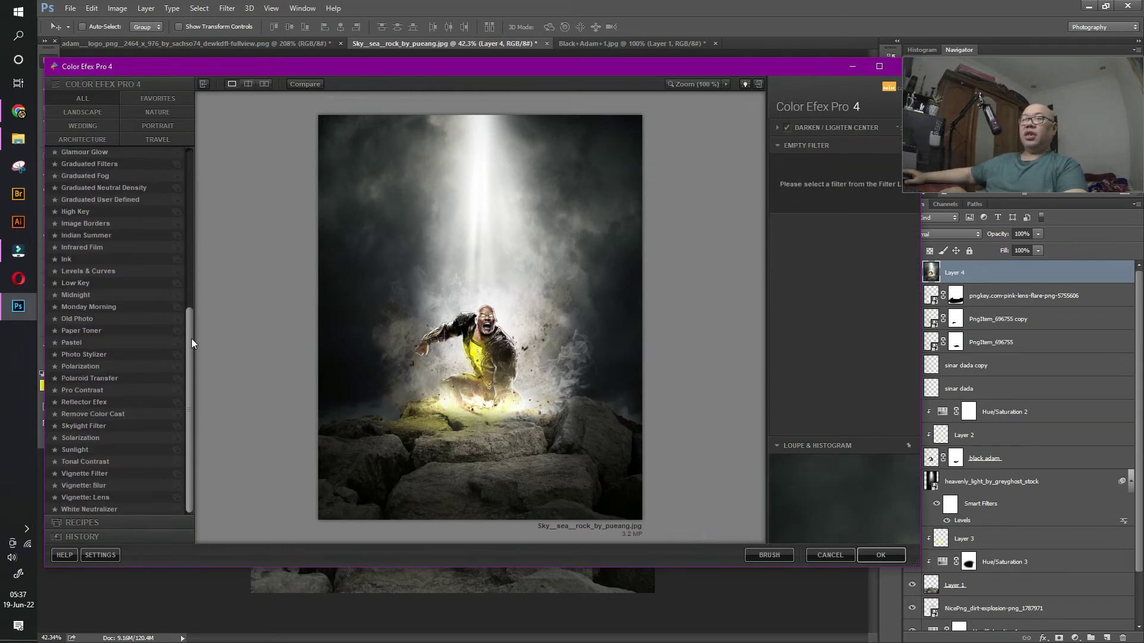
pyautogui.click(112, 414)
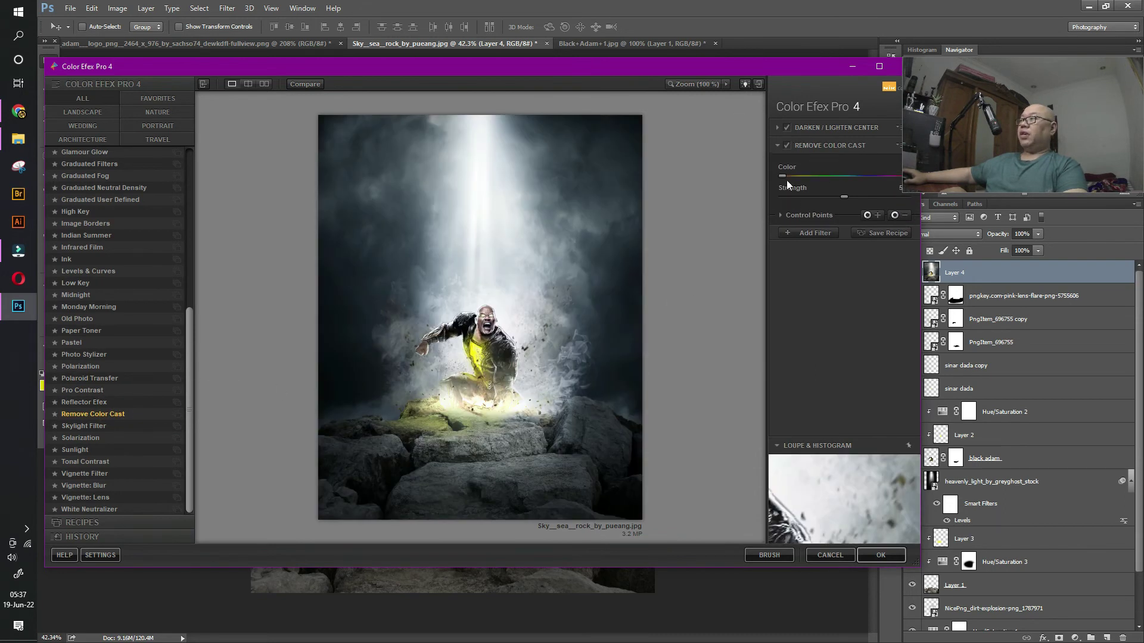
pyautogui.moveTo(783, 176); pyautogui.dragTo(795, 175)
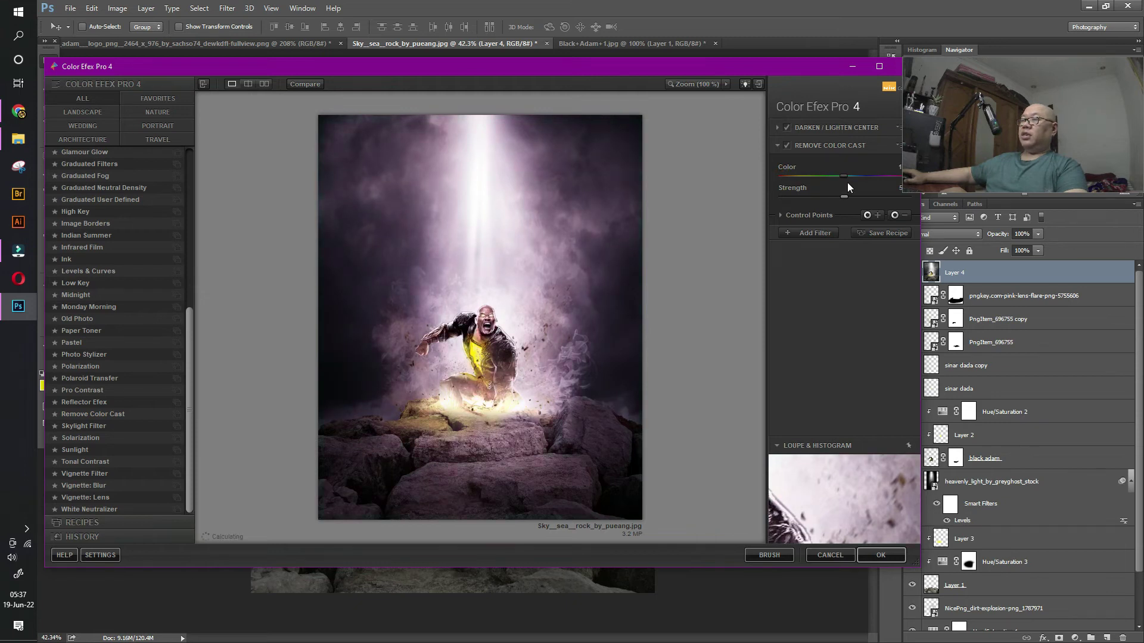
pyautogui.moveTo(847, 182); pyautogui.dragTo(880, 181)
pyautogui.moveTo(816, 180); pyautogui.dragTo(829, 181)
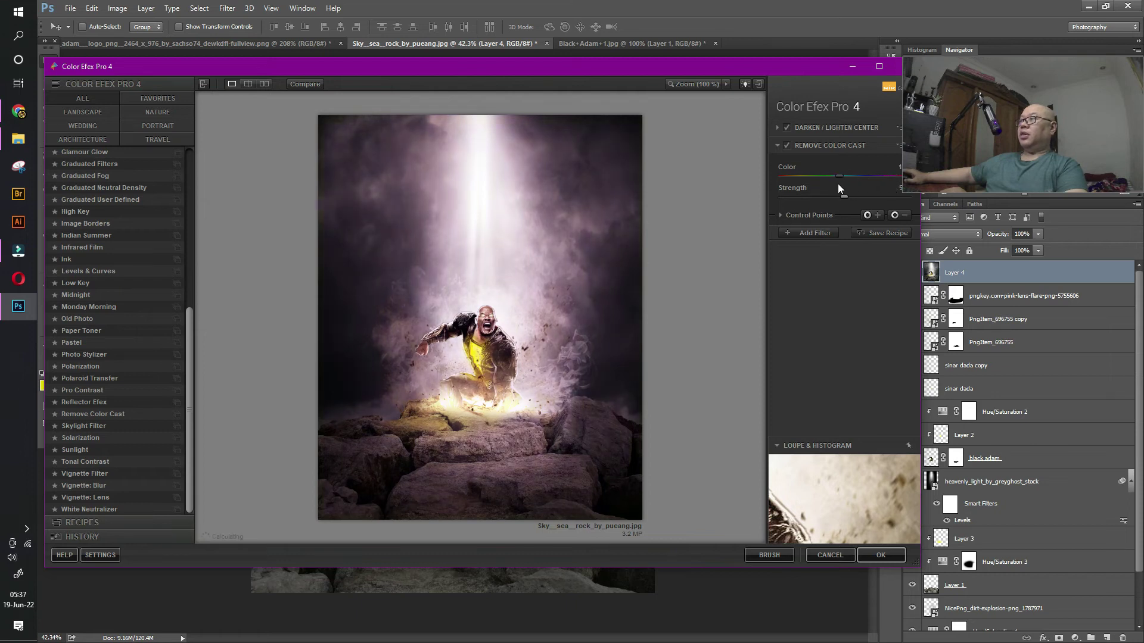
pyautogui.moveTo(819, 182); pyautogui.dragTo(820, 183)
pyautogui.click(827, 182)
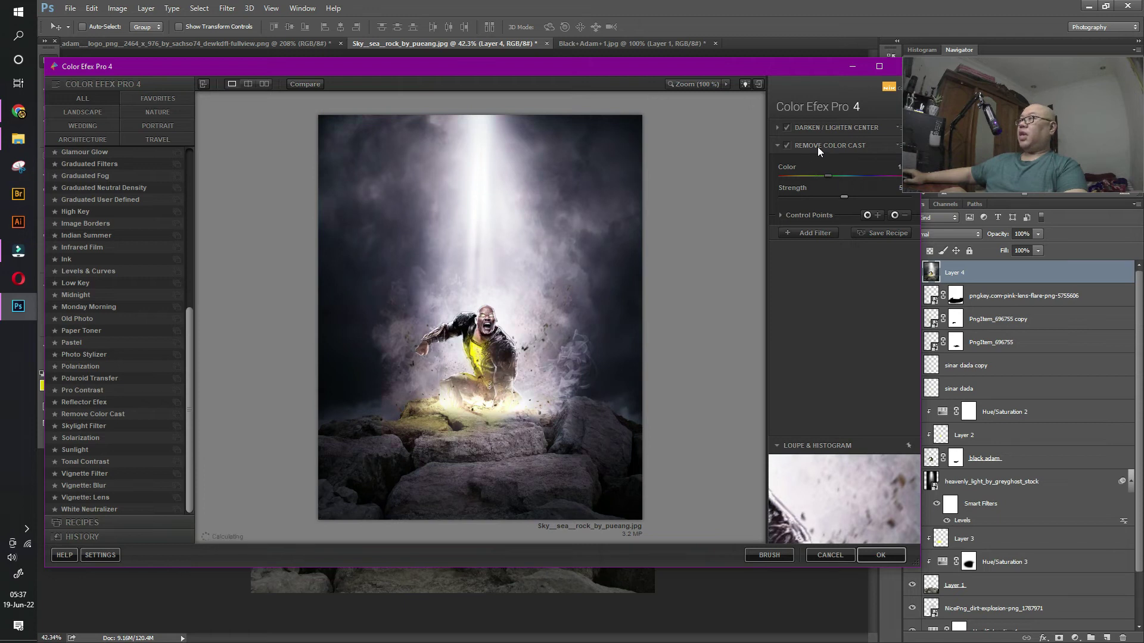
# Step: Lower the Remove Color Cast strength to about 5 and apply the filters to Photoshop
pyautogui.click(828, 197)
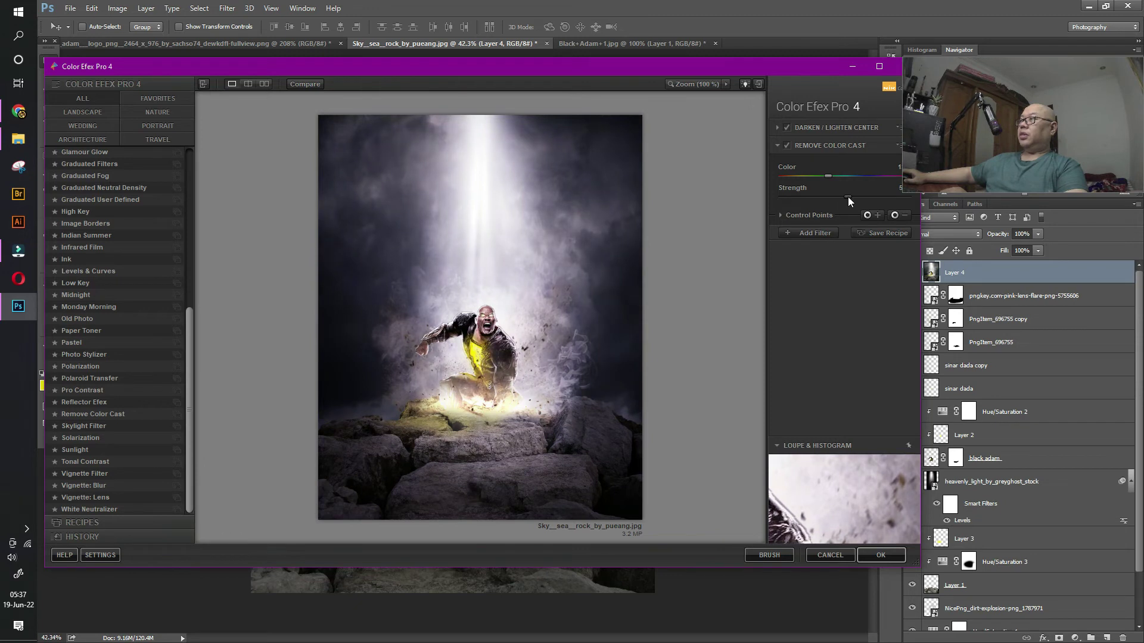
pyautogui.moveTo(860, 198); pyautogui.dragTo(847, 198)
pyautogui.moveTo(844, 202); pyautogui.dragTo(846, 201)
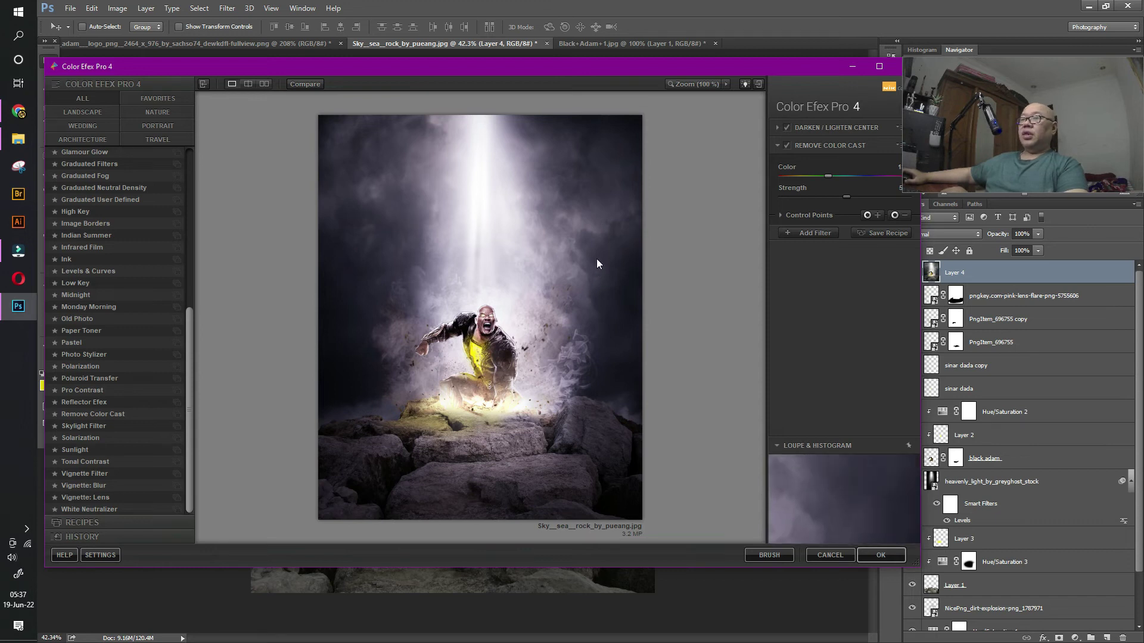
pyautogui.click(870, 556)
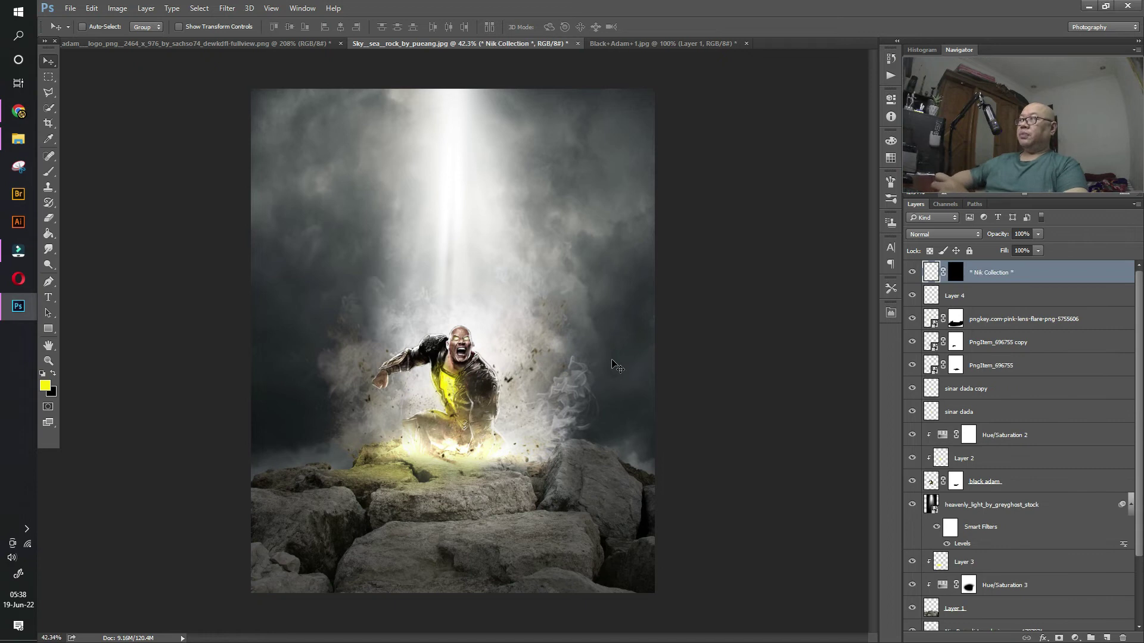
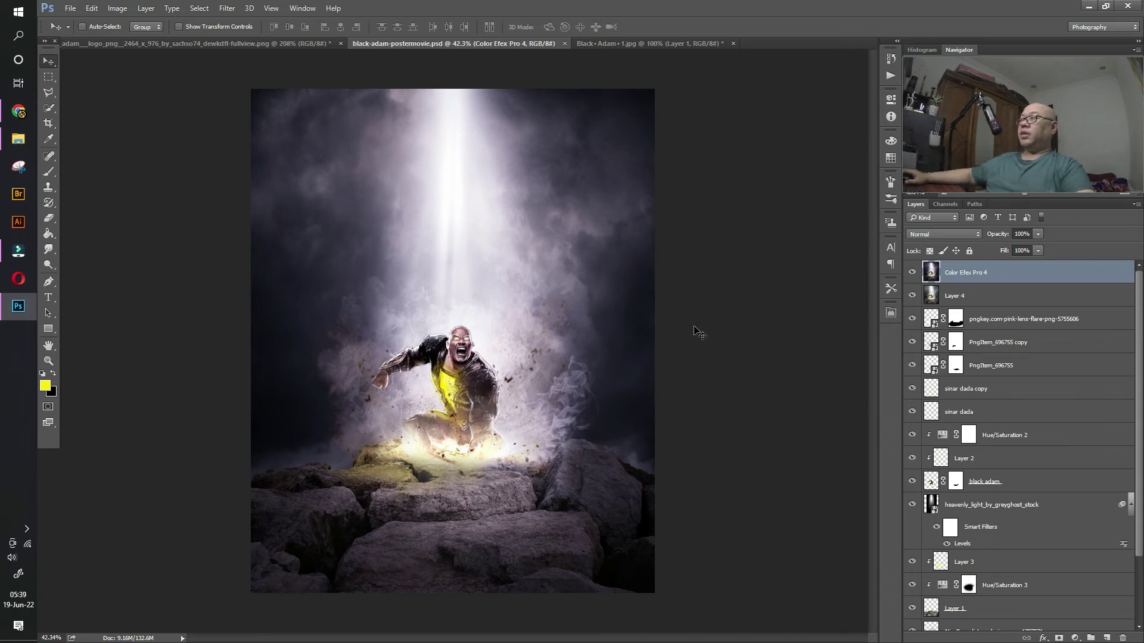
# Step: Flatten the poster into one Background layer, discarding the hidden layers
pyautogui.click(146, 8)
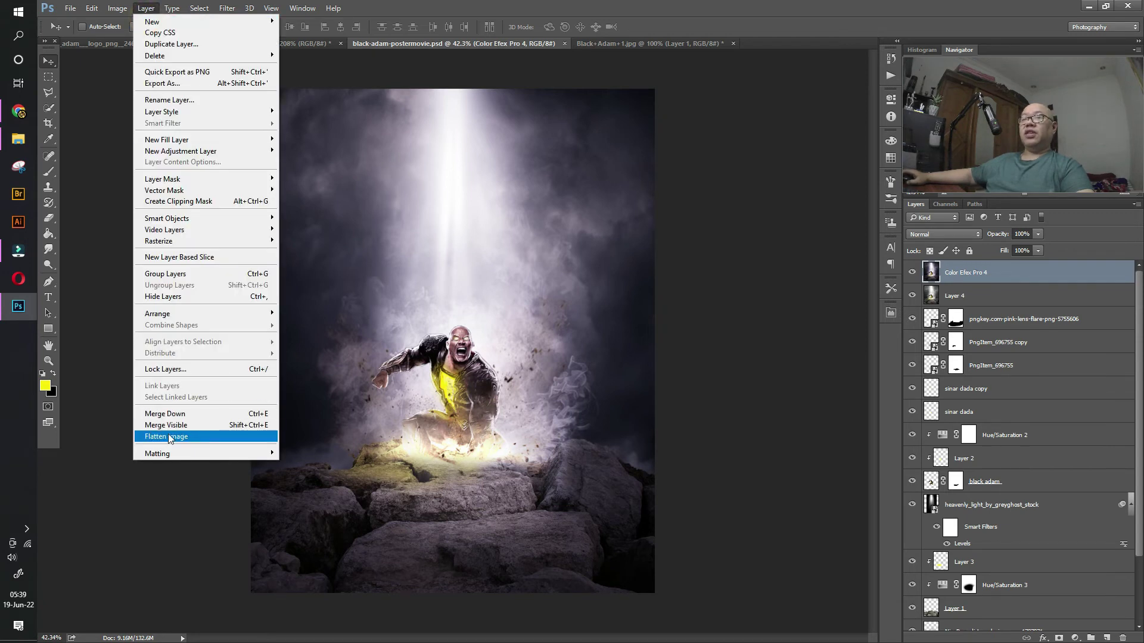
pyautogui.click(166, 436)
pyautogui.click(569, 246)
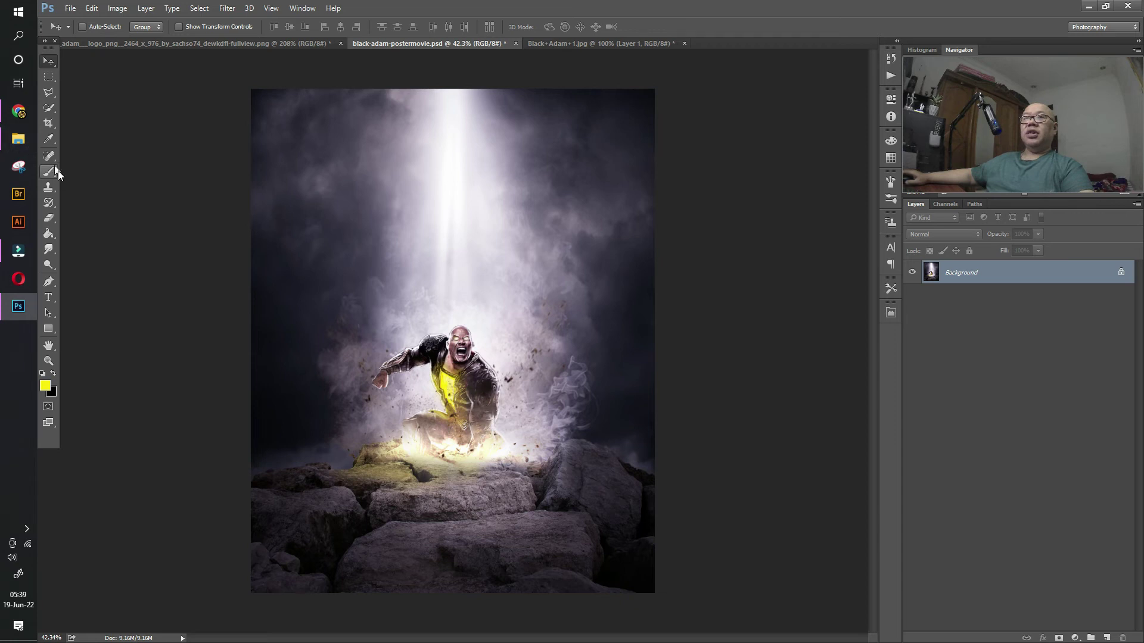
# Step: Load Lightning Black Adam Brushes.abr from the bahan black adam folder into the brush presets
pyautogui.click(49, 171)
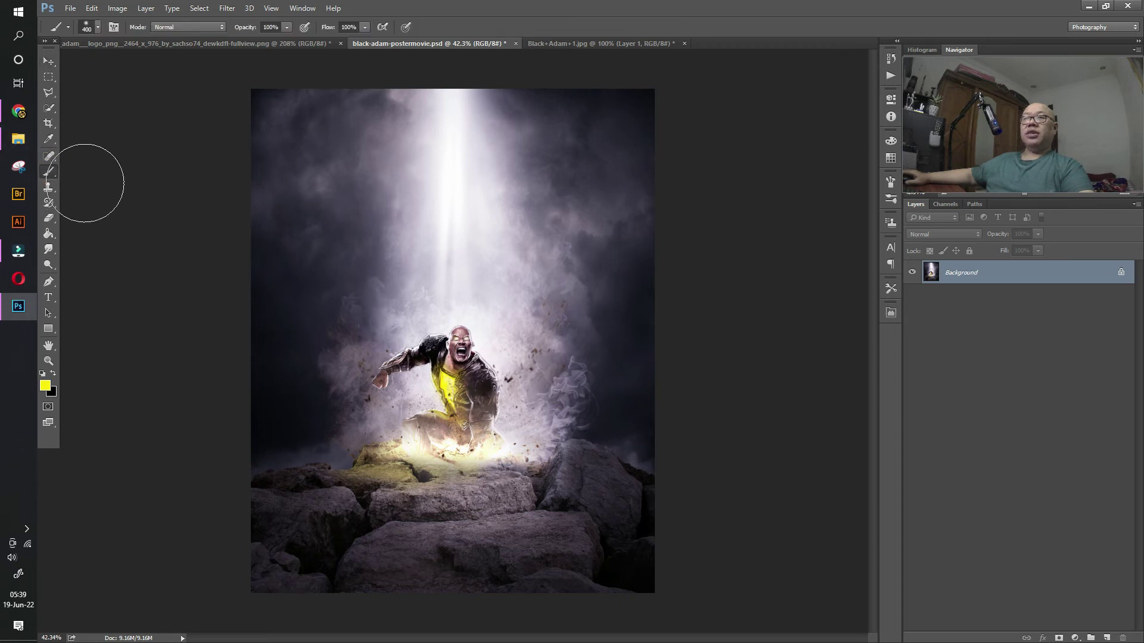
pyautogui.click(98, 27)
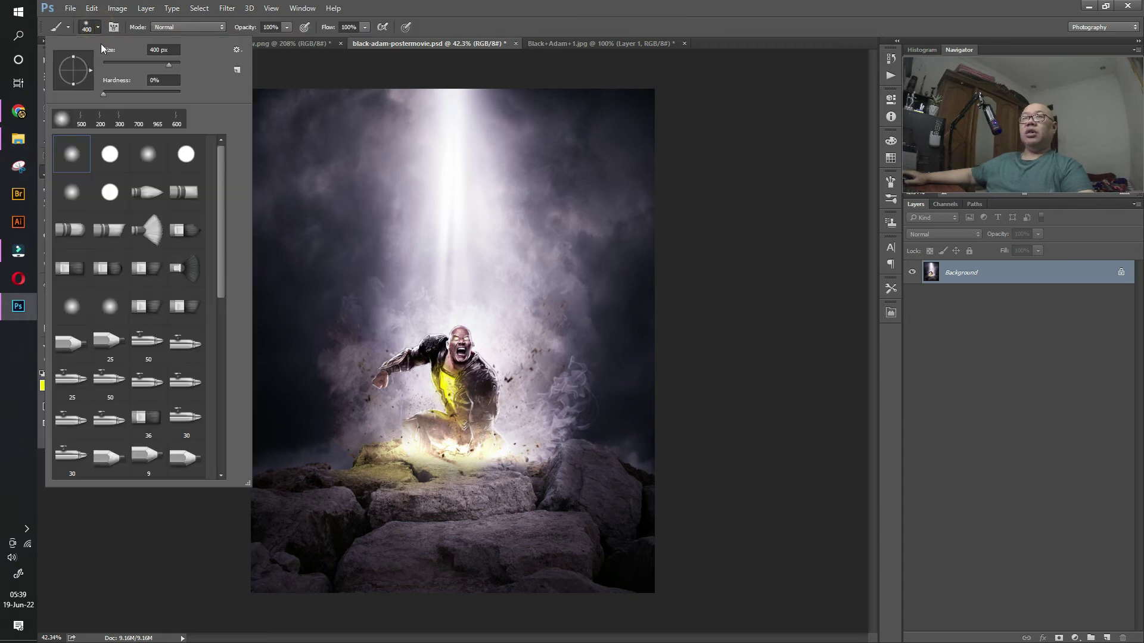
pyautogui.click(237, 50)
pyautogui.click(288, 226)
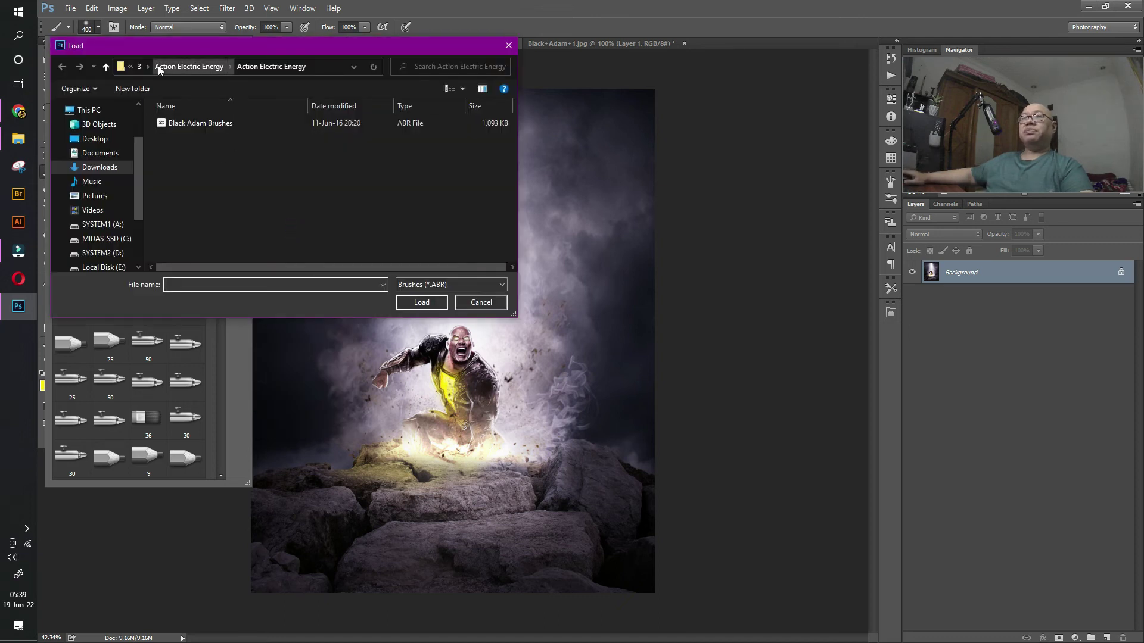
pyautogui.click(175, 65)
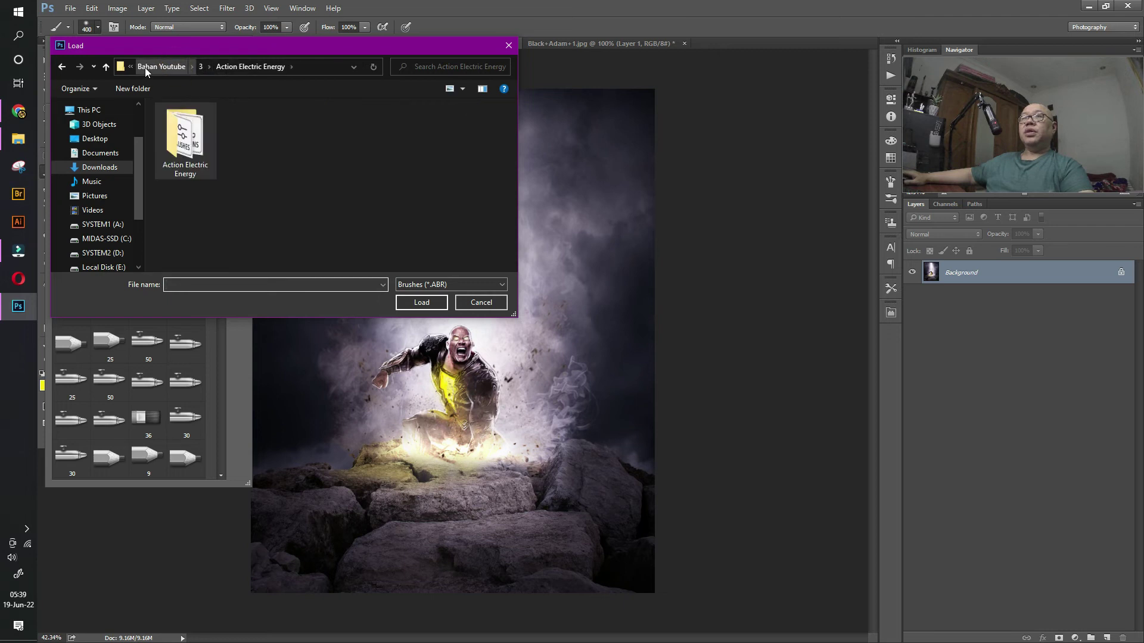
pyautogui.click(176, 65)
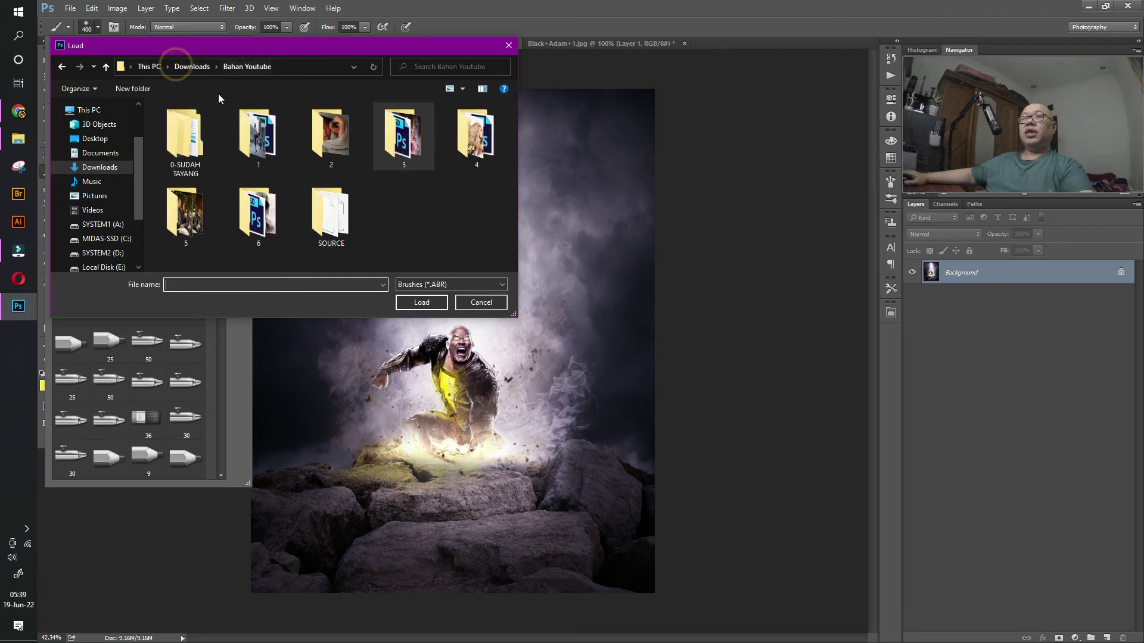
pyautogui.doubleClick(411, 145)
pyautogui.doubleClick(273, 139)
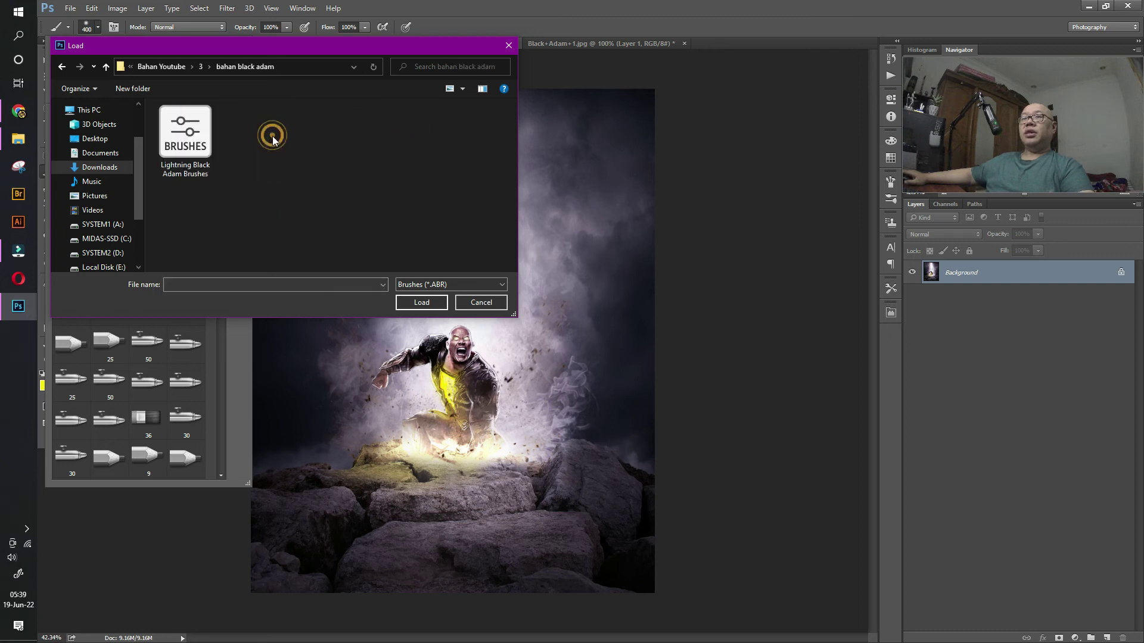
pyautogui.moveTo(184, 141)
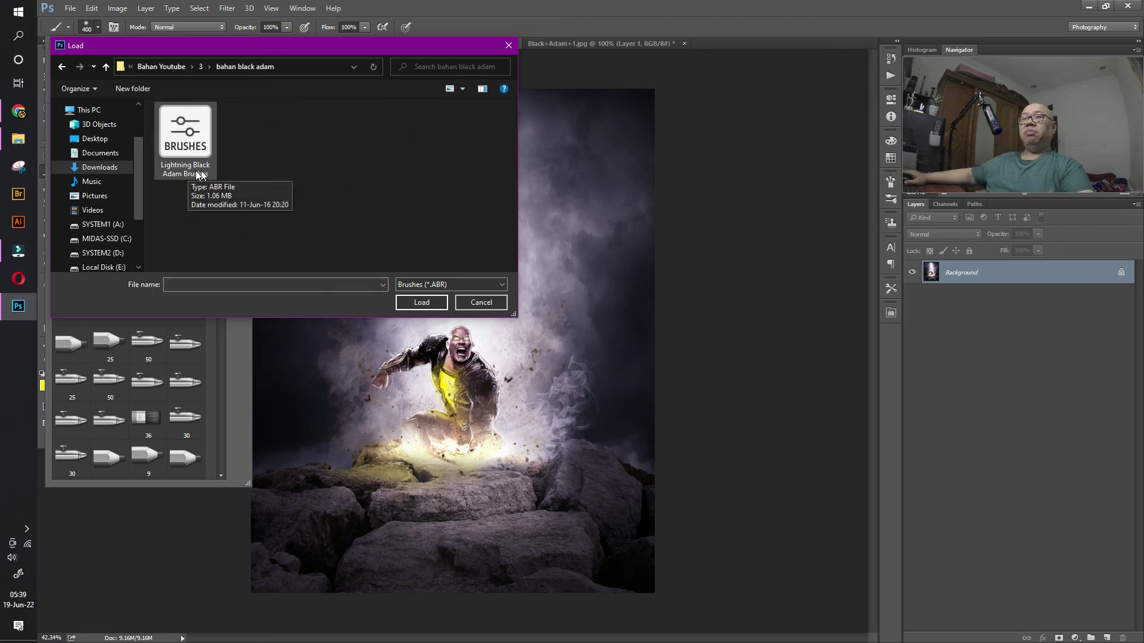
pyautogui.click(193, 147)
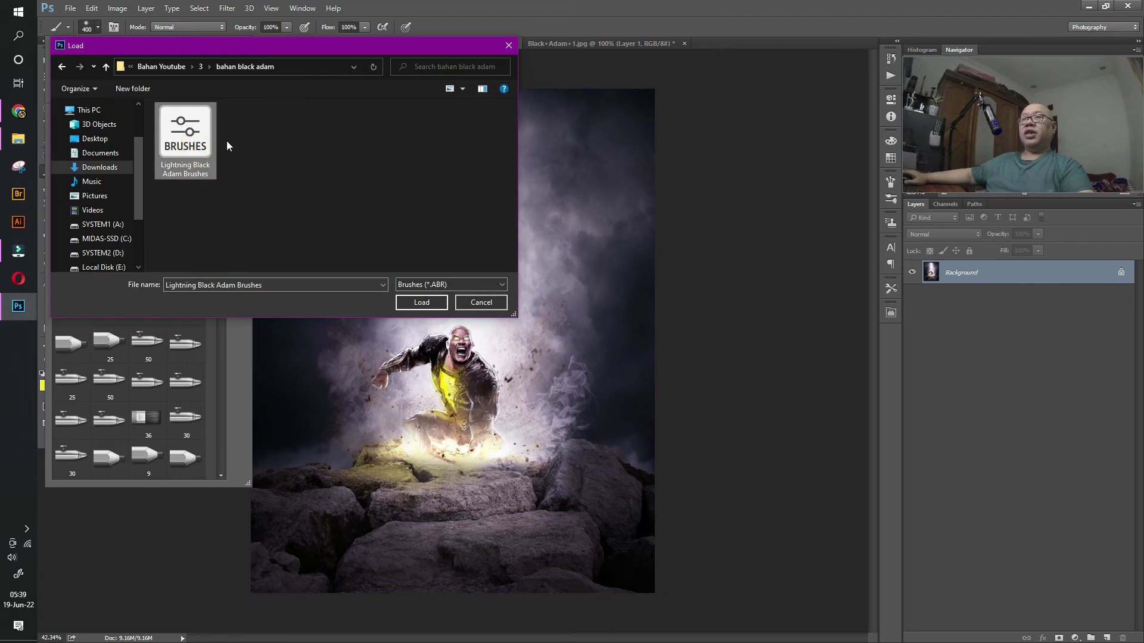
pyautogui.click(422, 303)
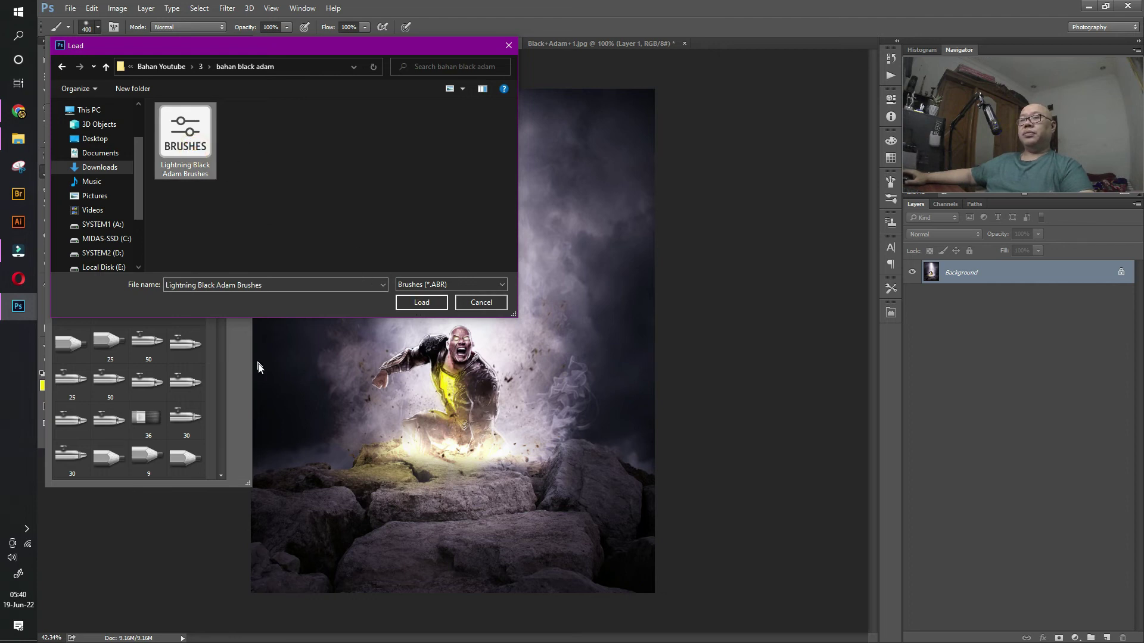
pyautogui.moveTo(222, 178); pyautogui.dragTo(228, 411)
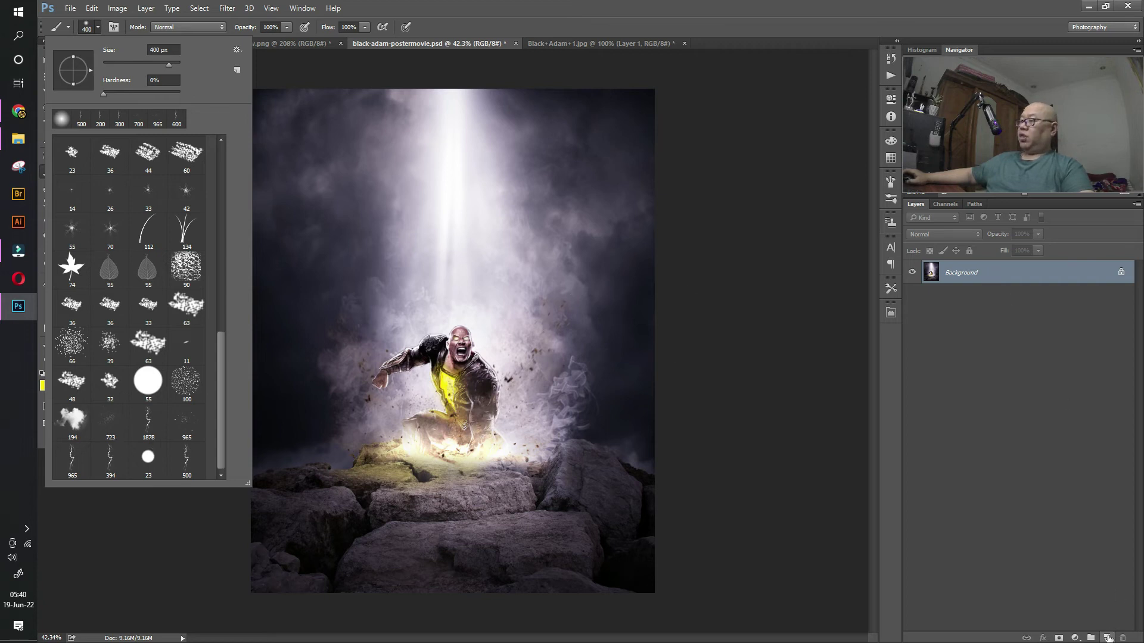
# Step: Add a new layer named 'petir', make it active, and switch to the Brush tool
pyautogui.click(1106, 638)
pyautogui.doubleClick(955, 273)
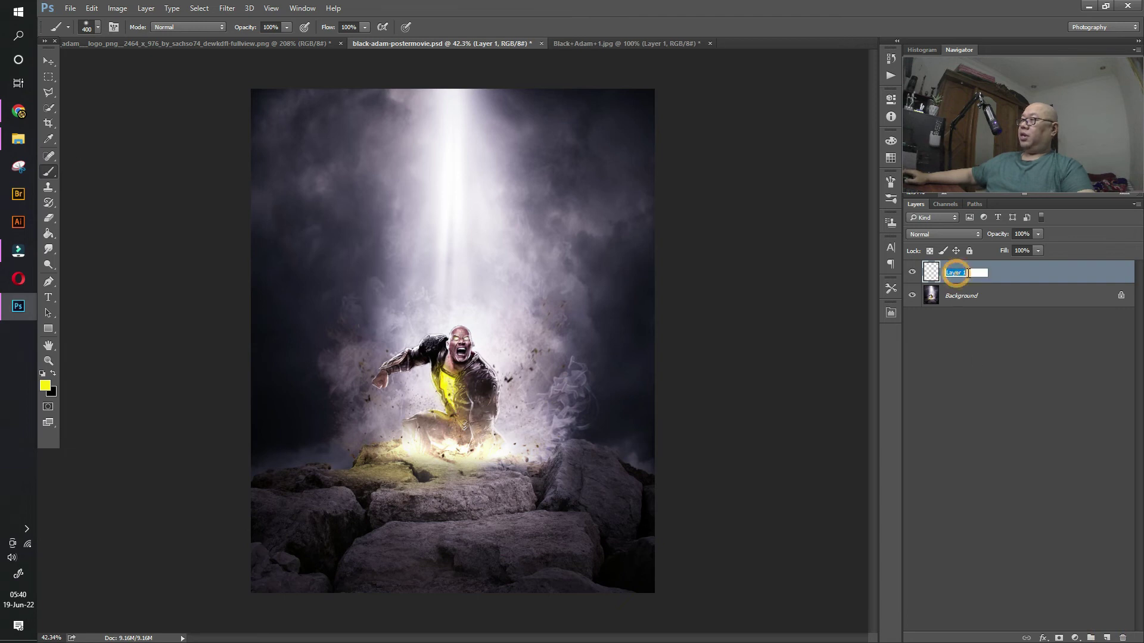
pyautogui.write('petir')
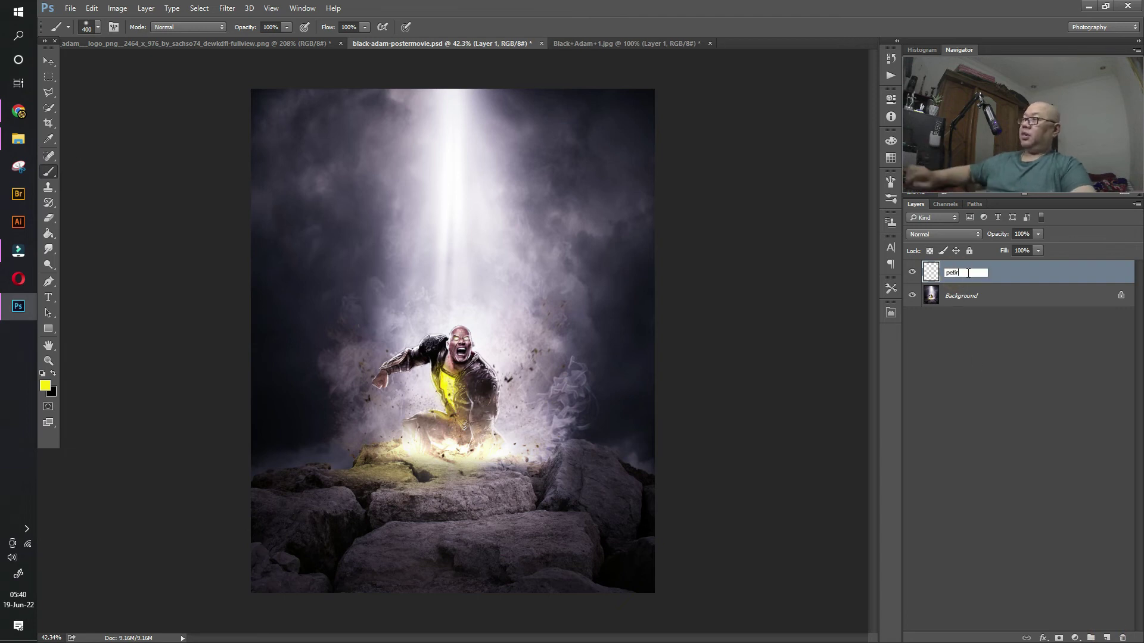
pyautogui.click(968, 295)
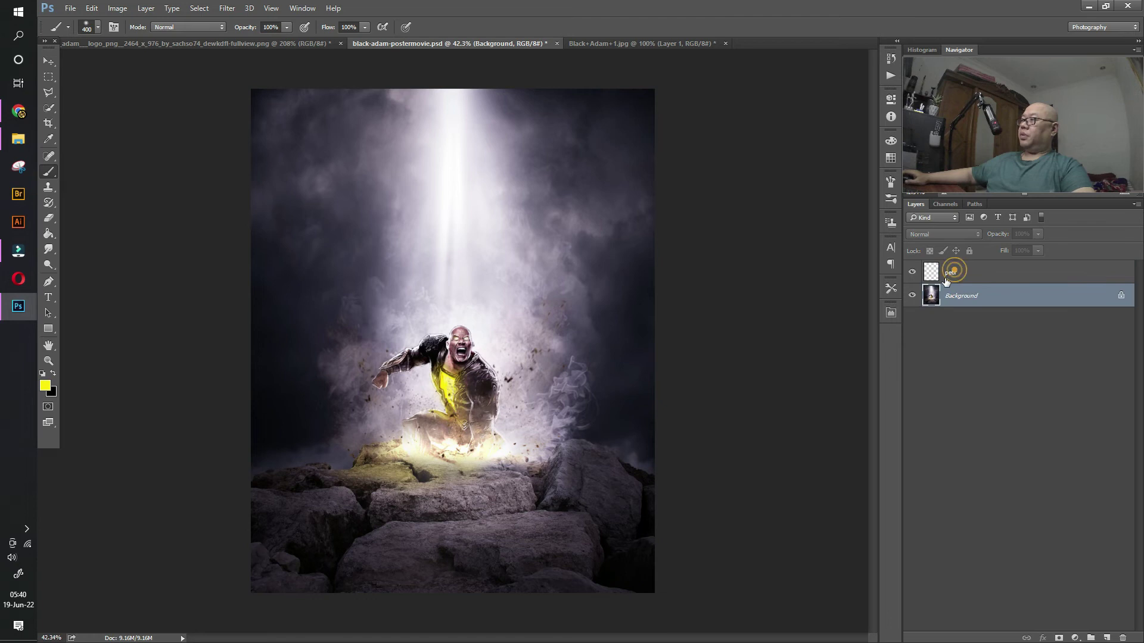
pyautogui.click(951, 272)
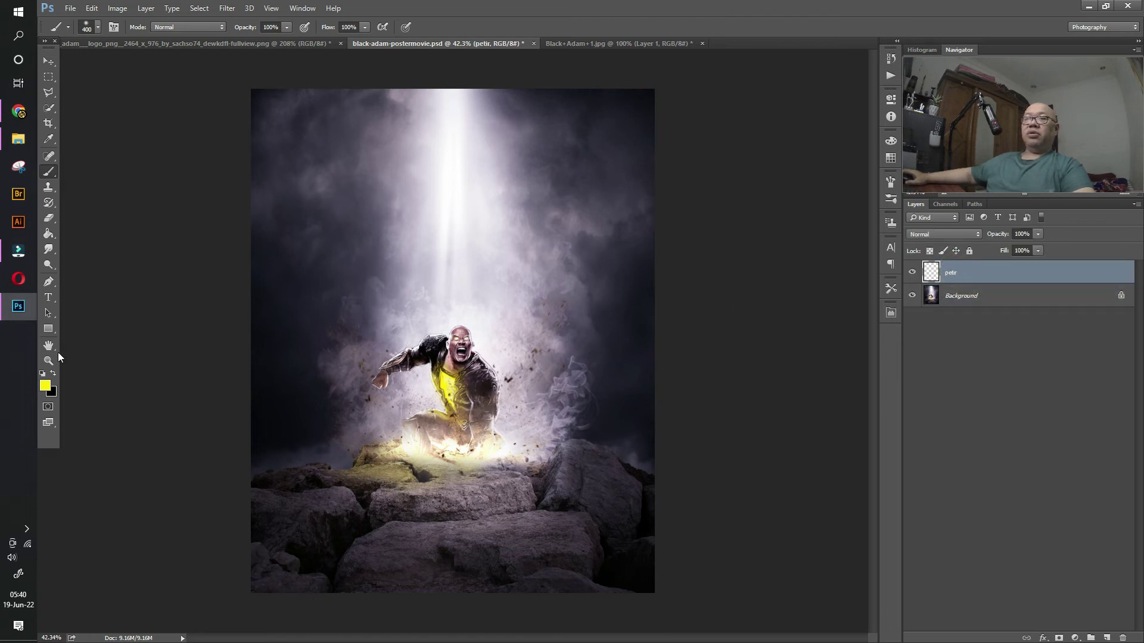
pyautogui.click(50, 172)
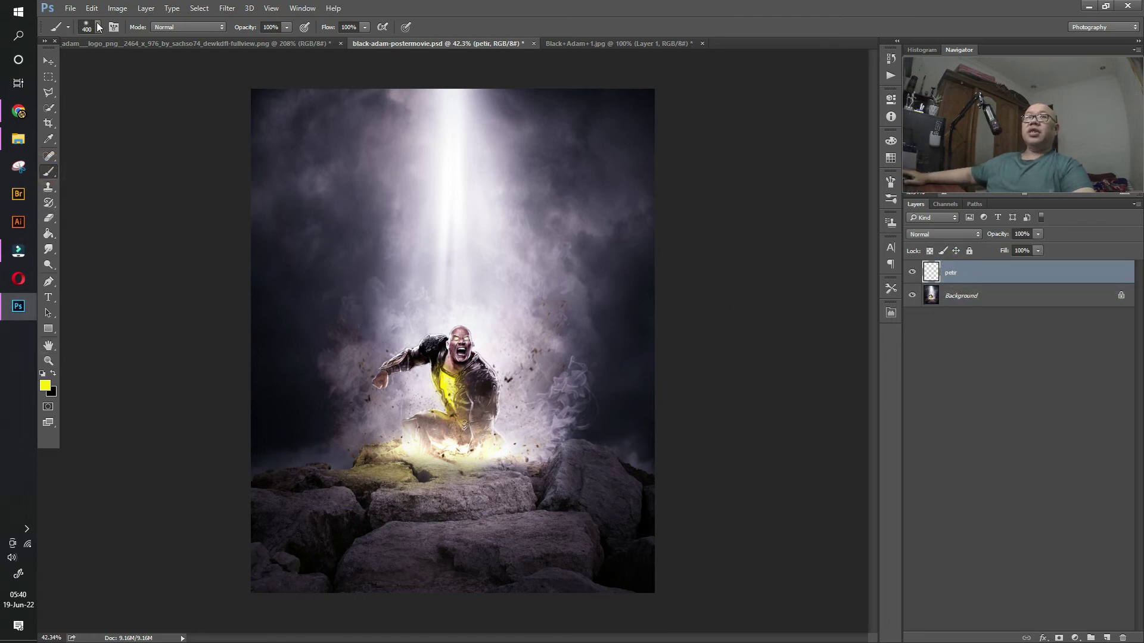
pyautogui.click(97, 27)
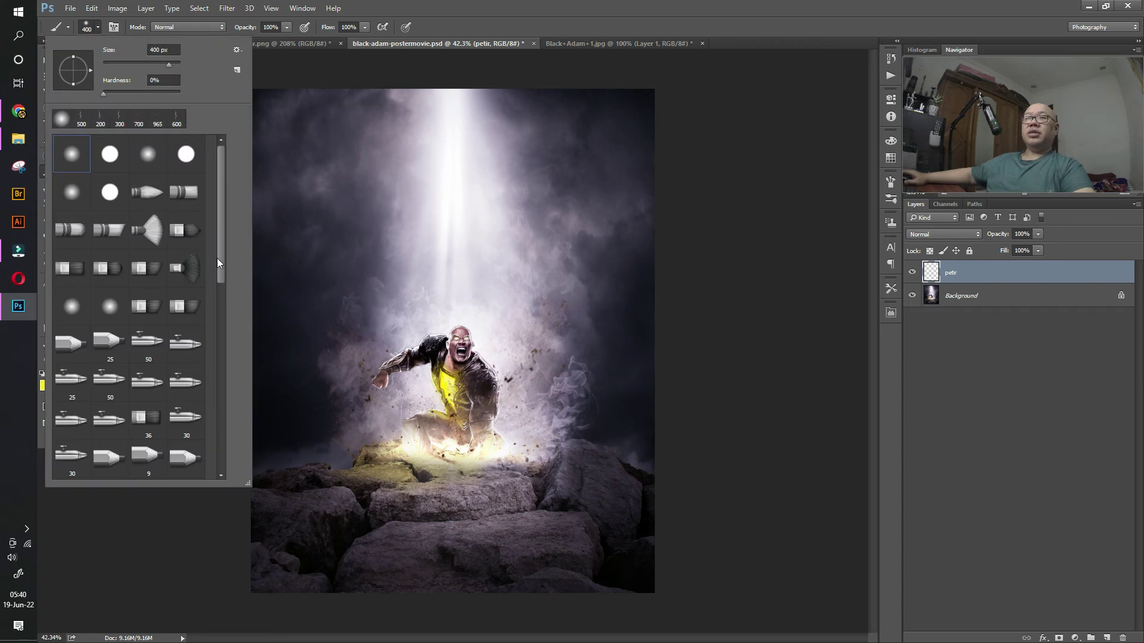
# Step: Choose the 1878 lightning brush tip, shrink it to 400 px, and show its brush settings
pyautogui.moveTo(218, 262); pyautogui.dragTo(215, 459)
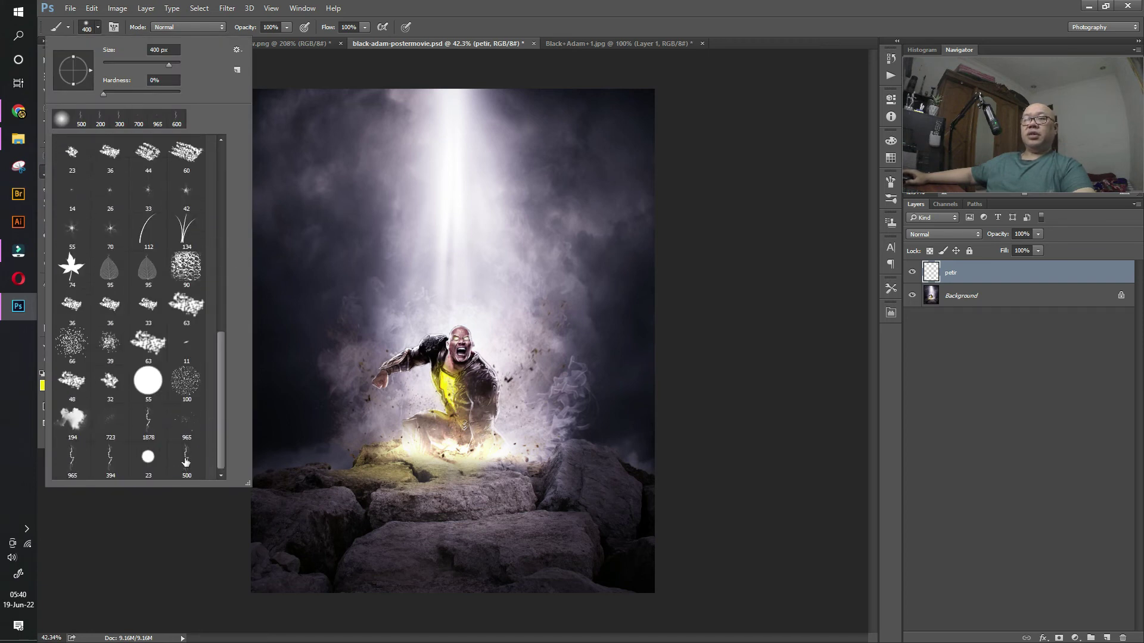
pyautogui.click(149, 421)
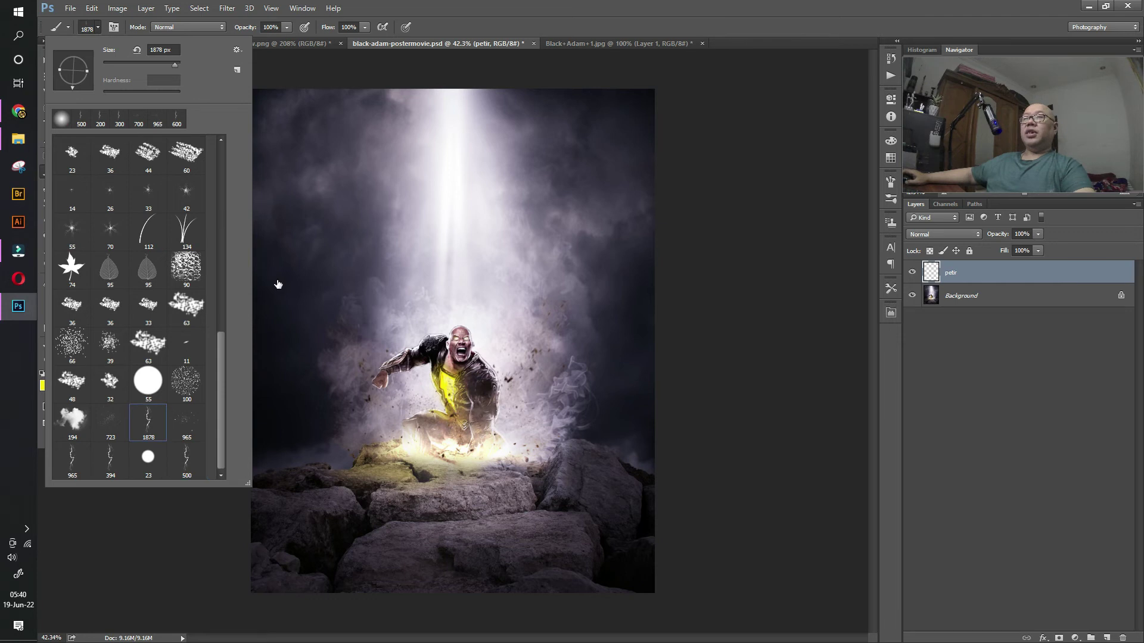
pyautogui.click(485, 14)
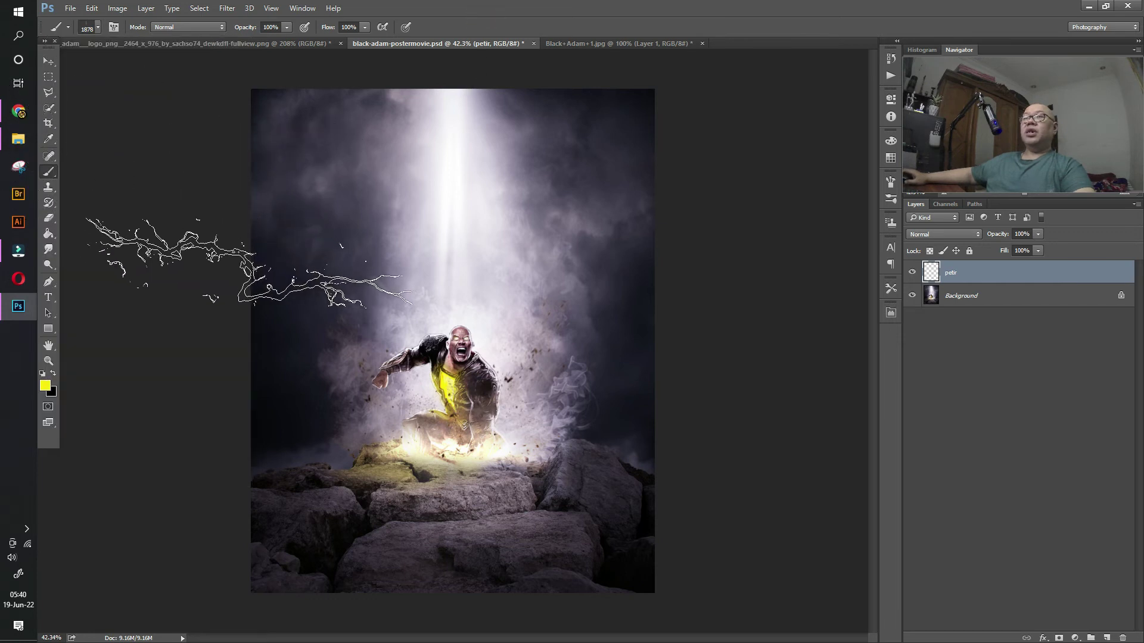
pyautogui.press('[')
pyautogui.press('[')
pyautogui.press('[')
pyautogui.press('[')
pyautogui.press('[')
pyautogui.press('[')
pyautogui.press('[')
pyautogui.press('[')
pyautogui.press('[')
pyautogui.press('[')
pyautogui.press('[')
pyautogui.press('[')
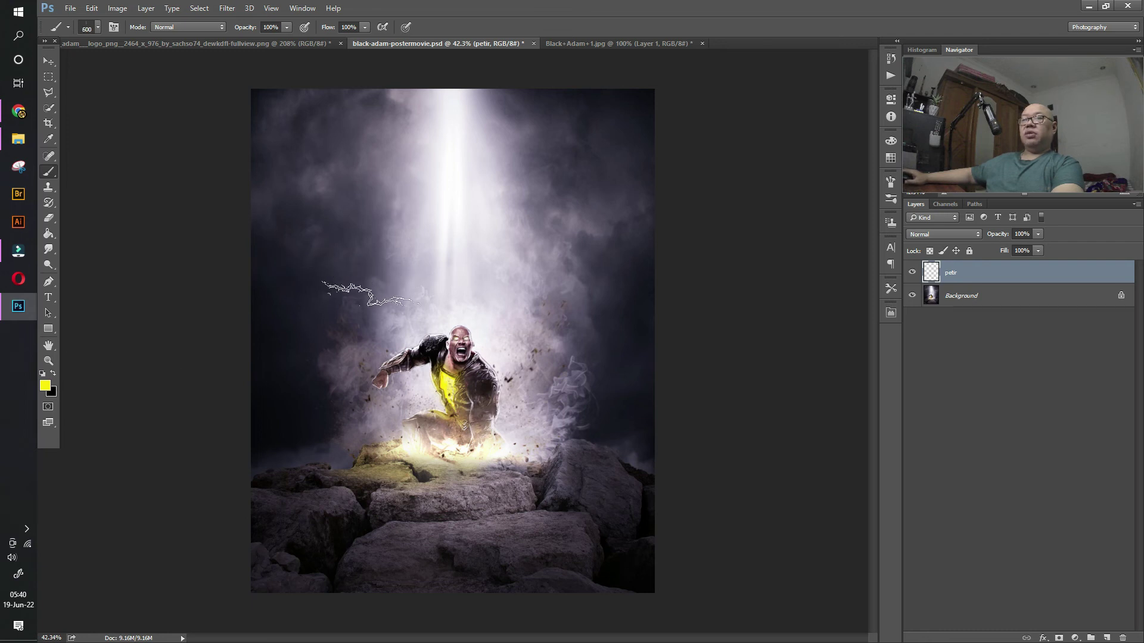
pyautogui.click(113, 27)
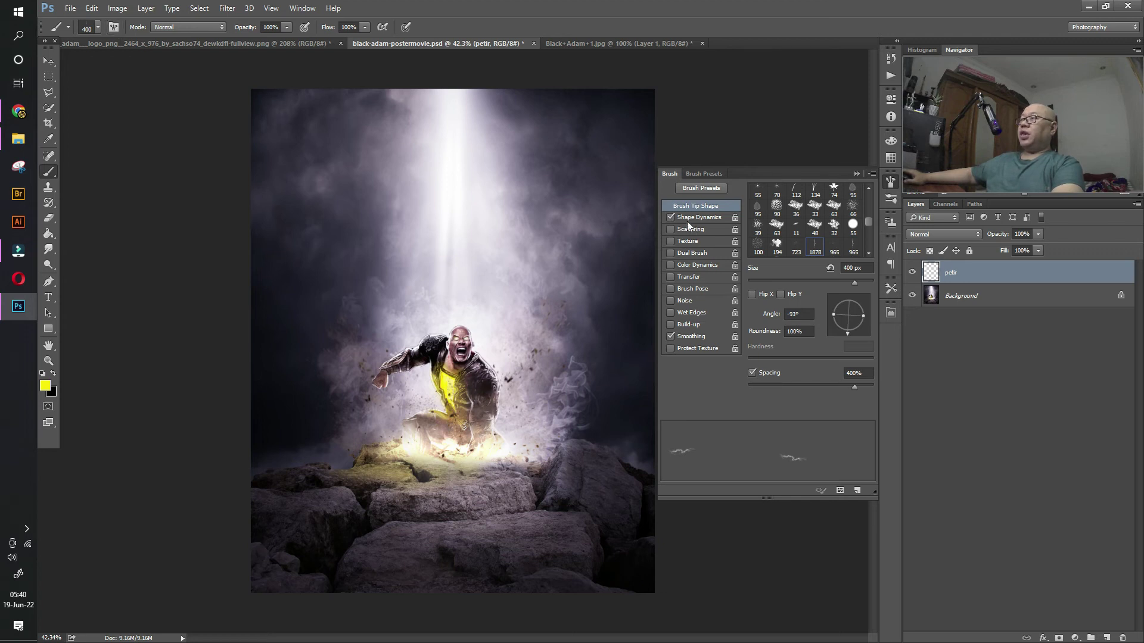
# Step: Enable Scattering under Shape Dynamics and paint a first lightning stroke near the raised arm
pyautogui.click(670, 217)
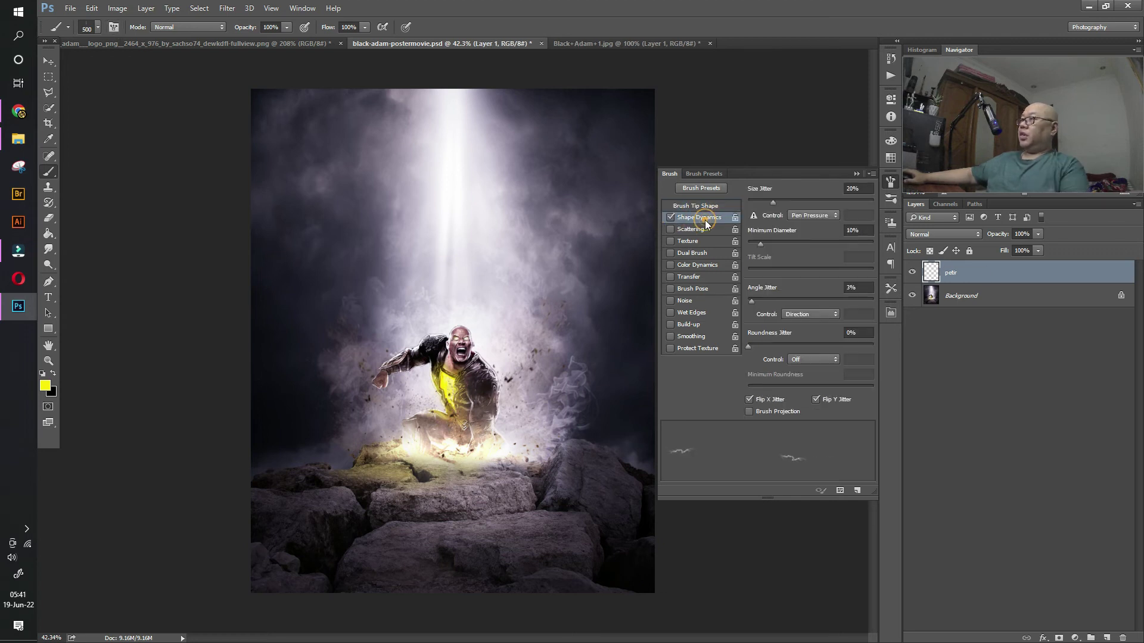
pyautogui.click(671, 229)
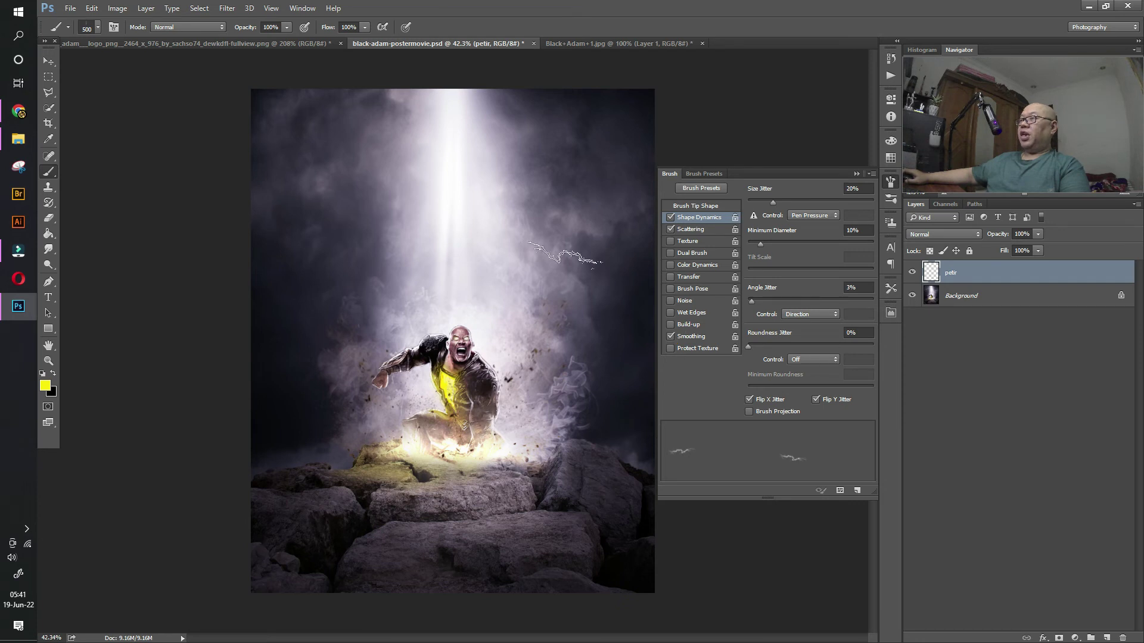
pyautogui.click(856, 174)
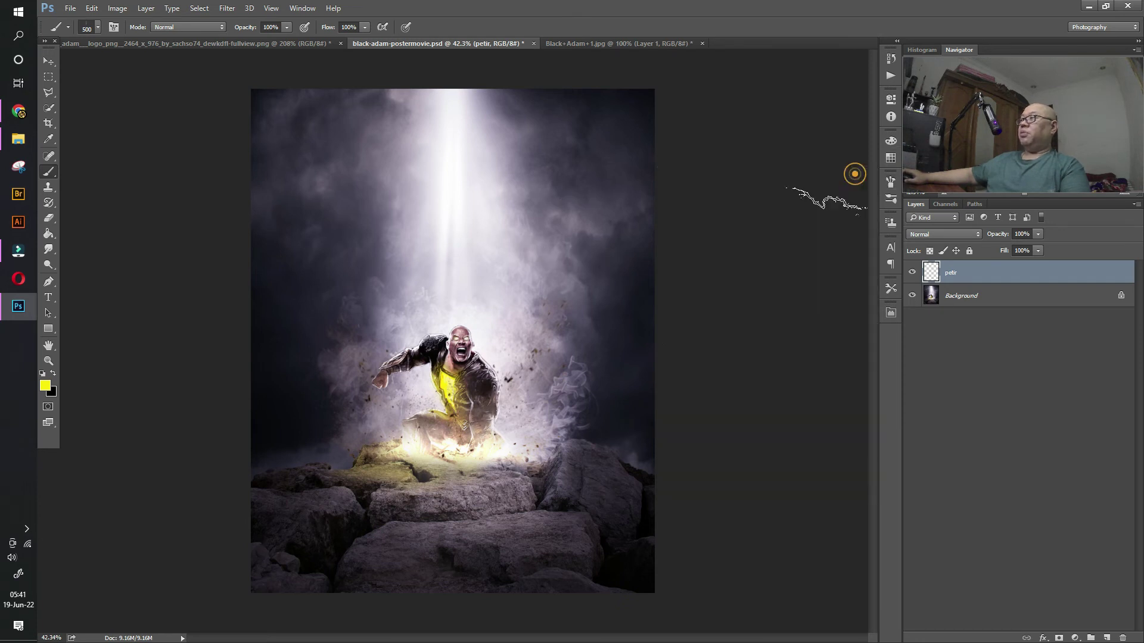
pyautogui.moveTo(418, 385); pyautogui.dragTo(343, 365)
# Step: Stamp yellow lightning around the raised arm and paint bolts rising up the left side
pyautogui.click(381, 375)
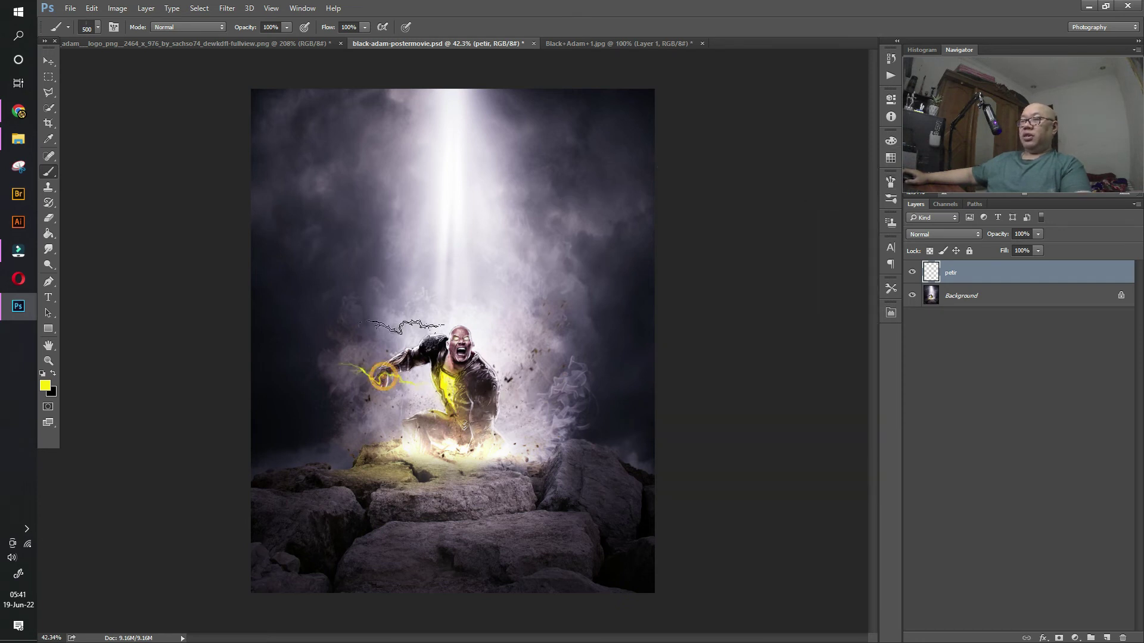
pyautogui.click(373, 353)
pyautogui.press('[')
pyautogui.press('[')
pyautogui.press(']')
pyautogui.click(385, 322)
pyautogui.moveTo(390, 322); pyautogui.dragTo(403, 196)
pyautogui.press('[')
pyautogui.press('[')
pyautogui.moveTo(368, 273); pyautogui.dragTo(382, 137)
# Step: Add yellow lightning around the knees and a tall bolt up the figure's right side
pyautogui.press('[')
pyautogui.press('[')
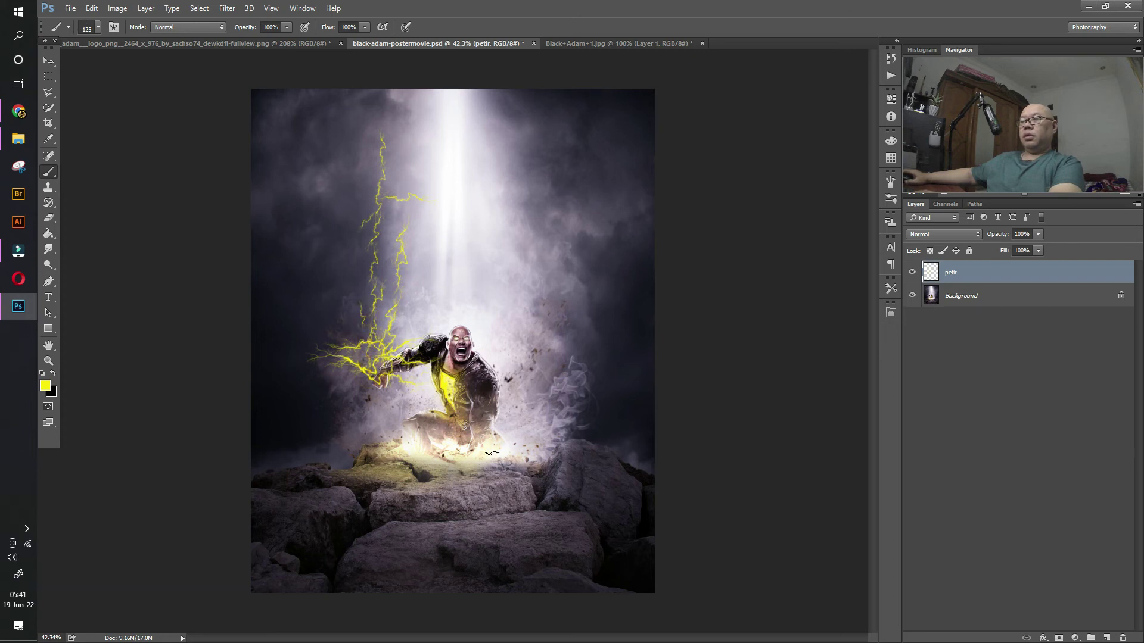
pyautogui.moveTo(494, 451); pyautogui.dragTo(503, 451)
pyautogui.click(492, 442)
pyautogui.press(']')
pyautogui.press(']')
pyautogui.press(']')
pyautogui.click(515, 411)
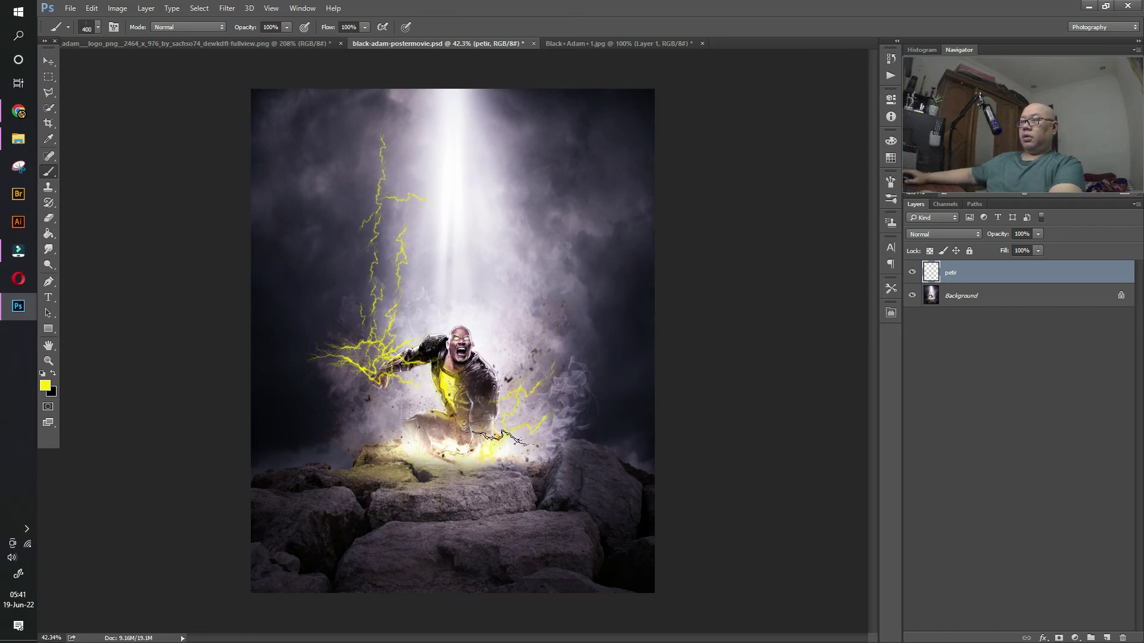
pyautogui.moveTo(557, 398)
pyautogui.mouseDown()
pyautogui.moveTo(568, 303)
pyautogui.moveTo(560, 190)
pyautogui.mouseUp()
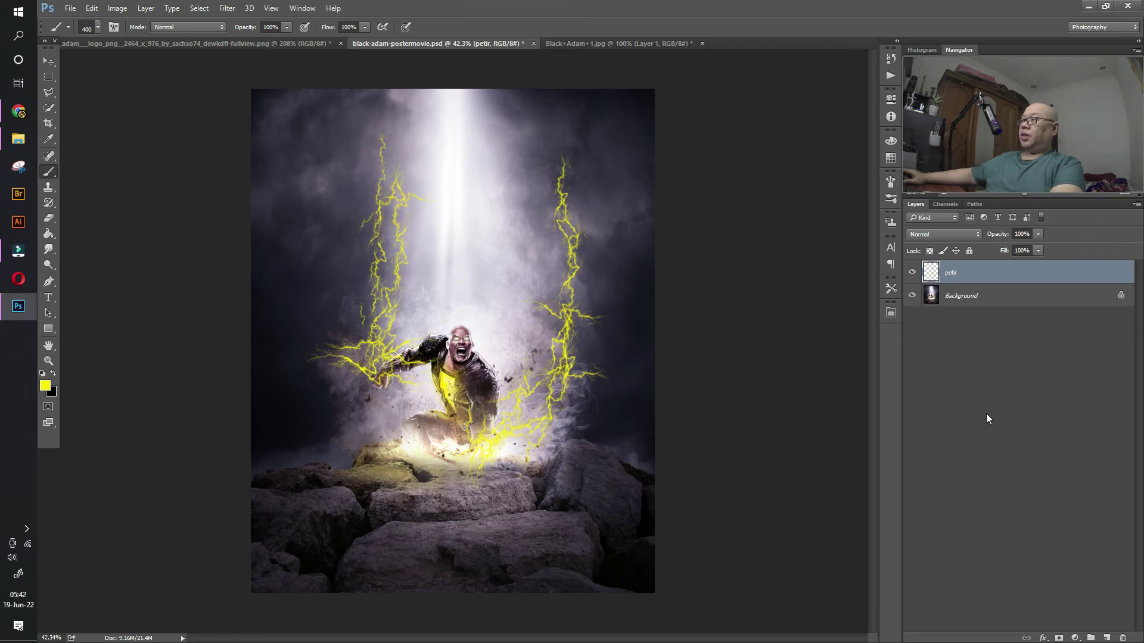
# Step: Add a new layer named 'petir putih' above the yellow petir layer
pyautogui.click(1106, 637)
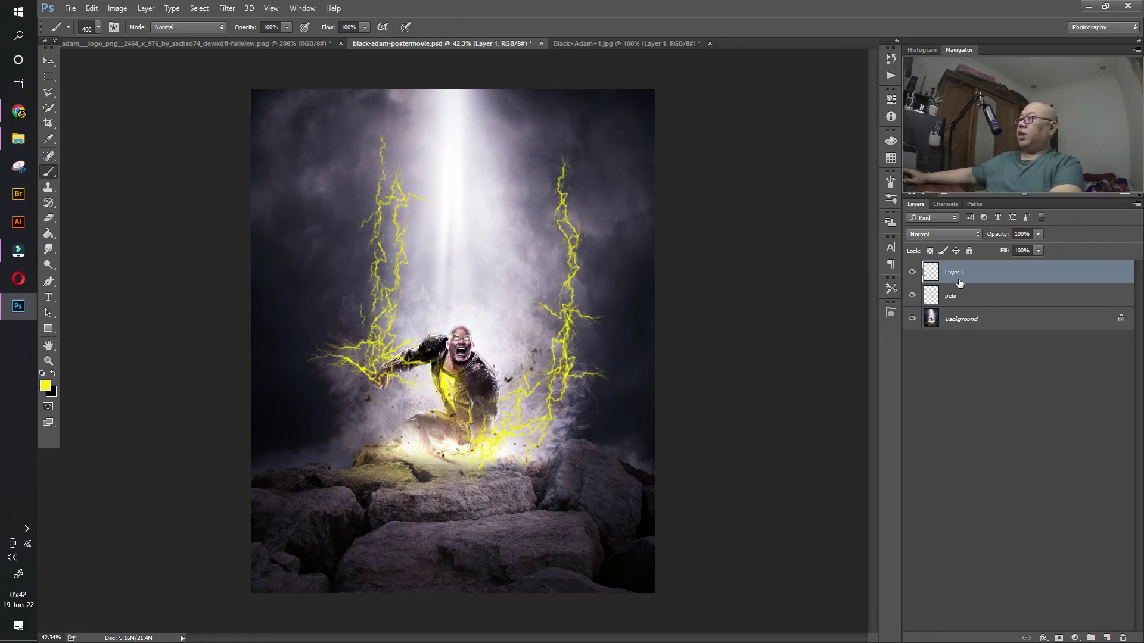
pyautogui.doubleClick(954, 273)
pyautogui.write('petir putih')
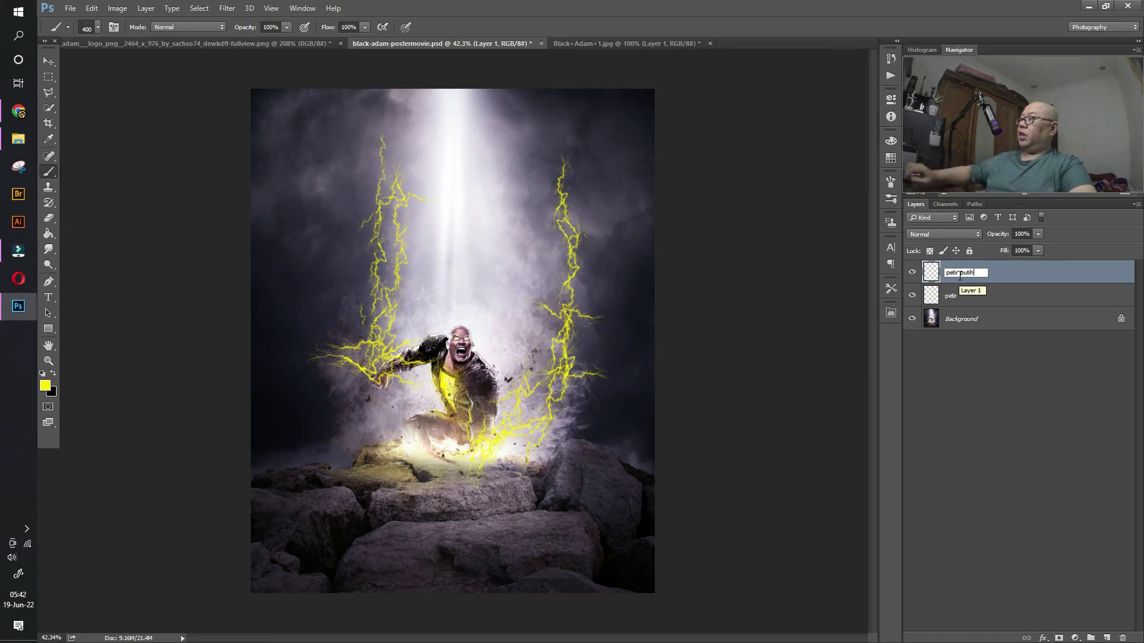
pyautogui.click(1010, 273)
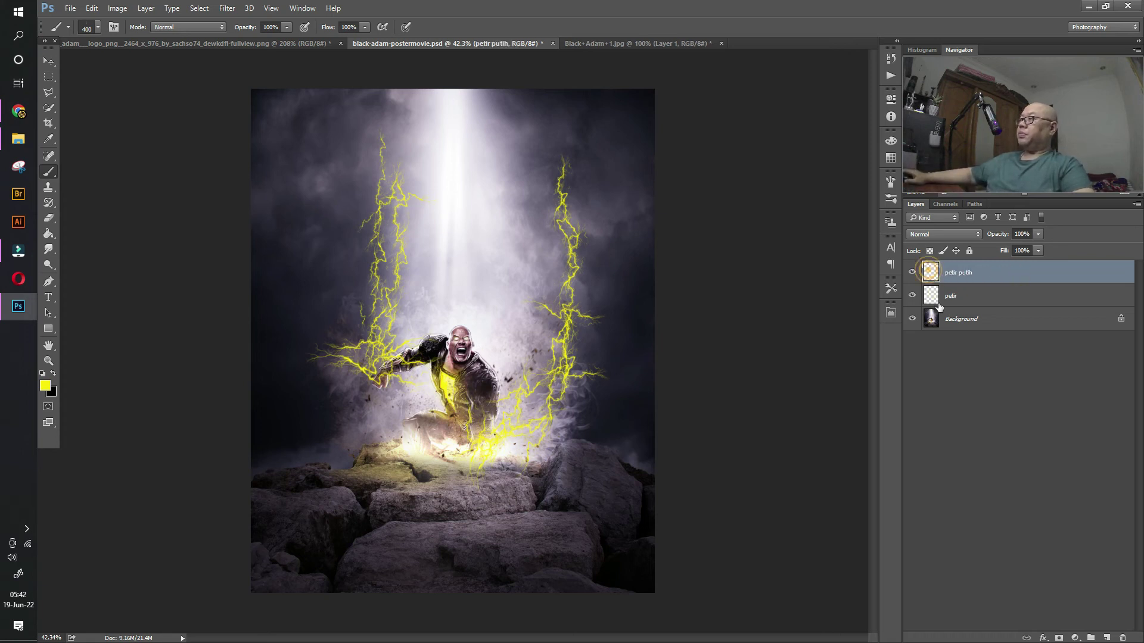
# Step: Select the 500 px lightning brush at 1000 px and undo a trial stamp
pyautogui.click(98, 26)
pyautogui.click(185, 460)
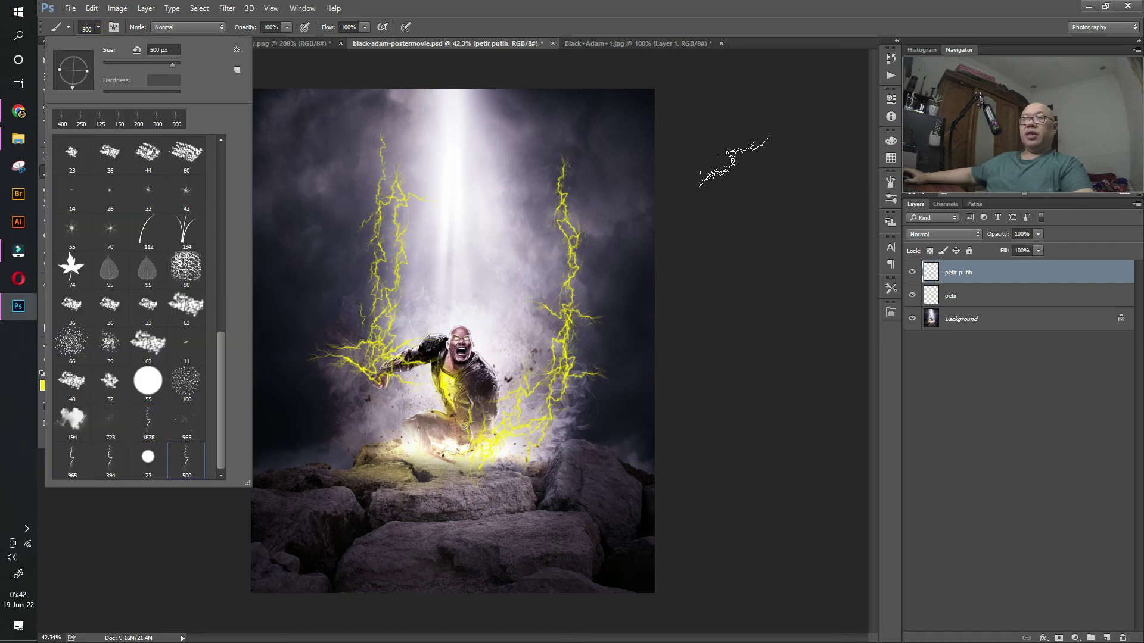
pyautogui.click(704, 17)
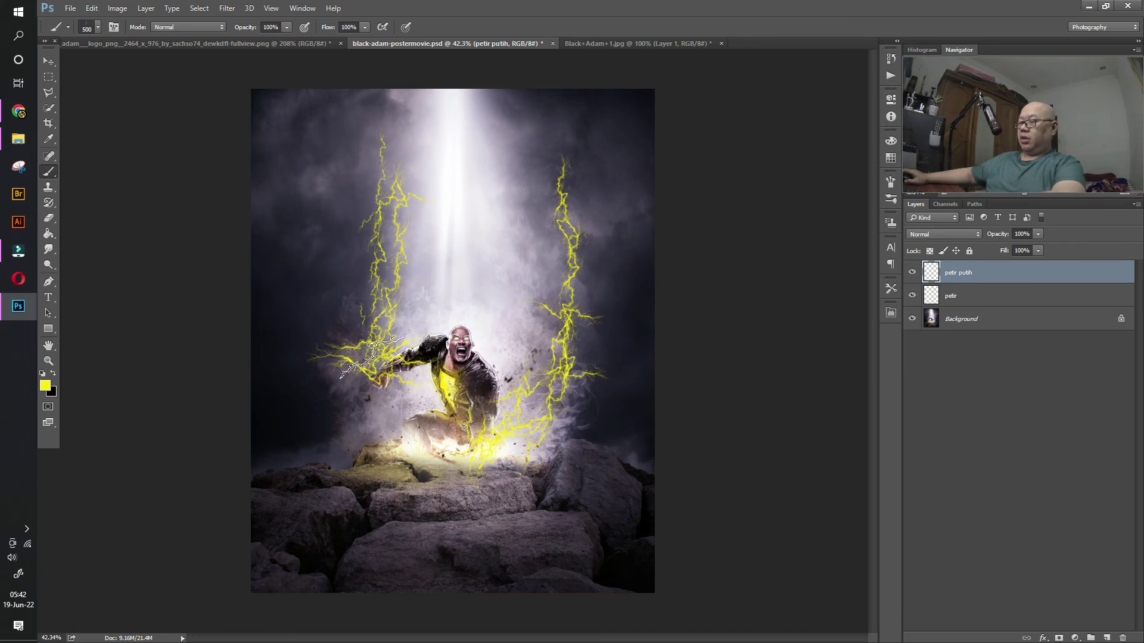
pyautogui.press(']')
pyautogui.press(']')
pyautogui.press(']')
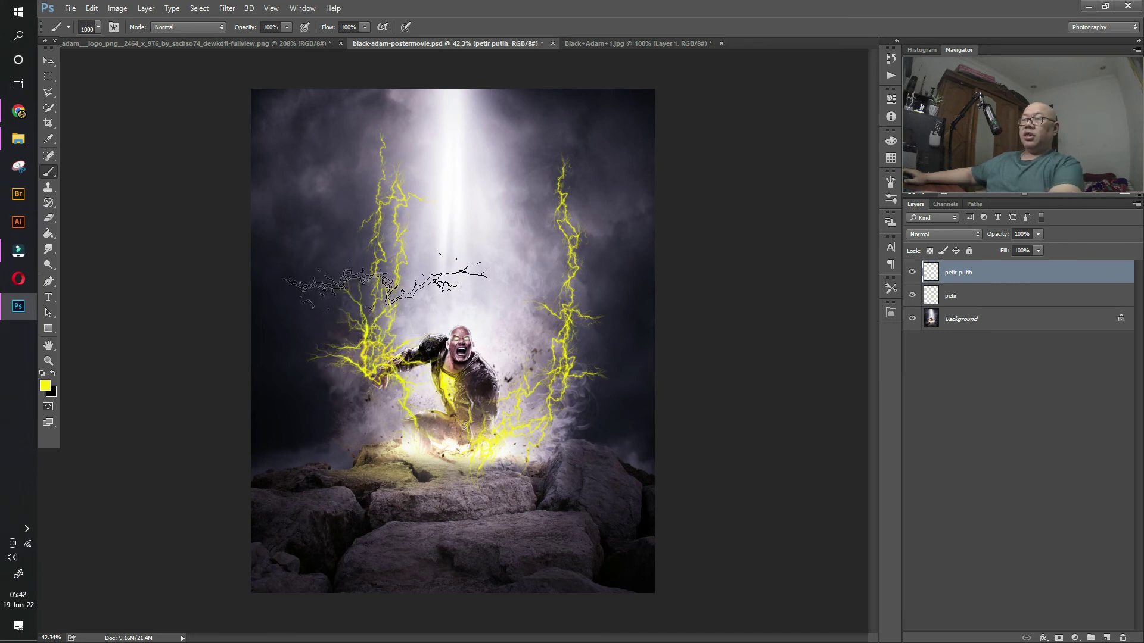
pyautogui.click(384, 296)
pyautogui.hotkey('ctrl', 'z')
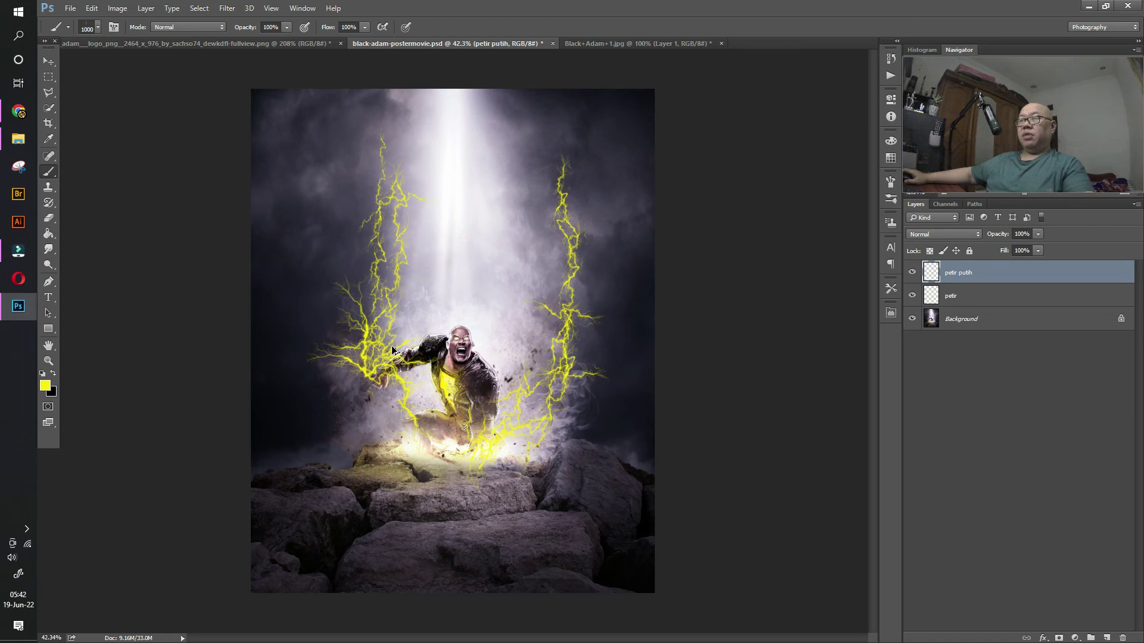
# Step: Set the foreground colour to pure white
pyautogui.click(48, 386)
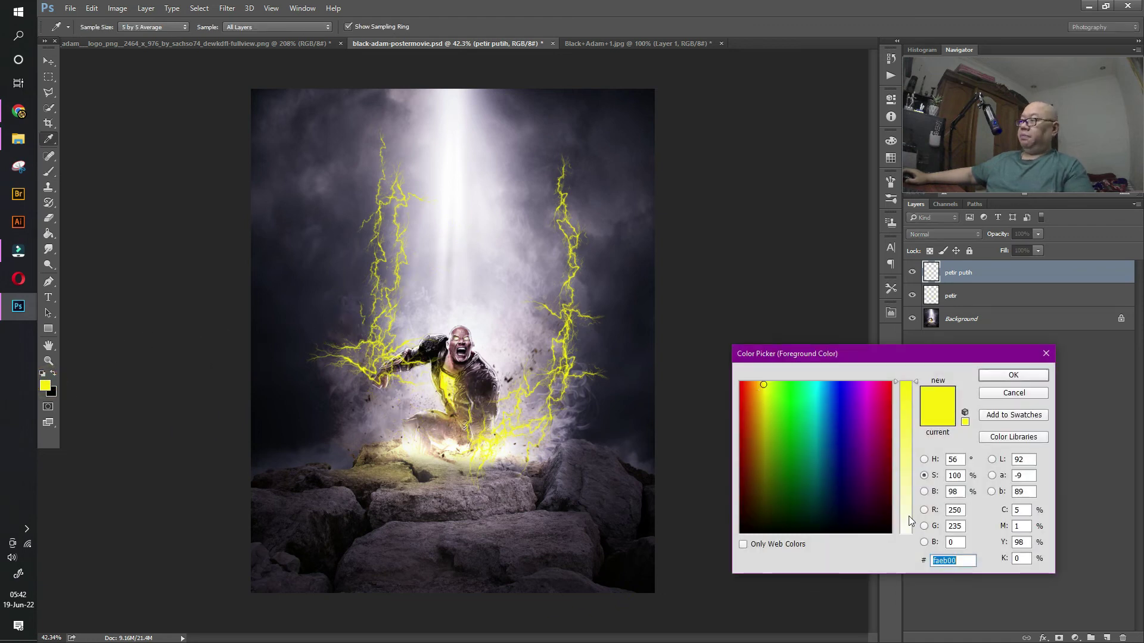
pyautogui.moveTo(909, 515); pyautogui.dragTo(908, 551)
pyautogui.moveTo(857, 406); pyautogui.dragTo(718, 372)
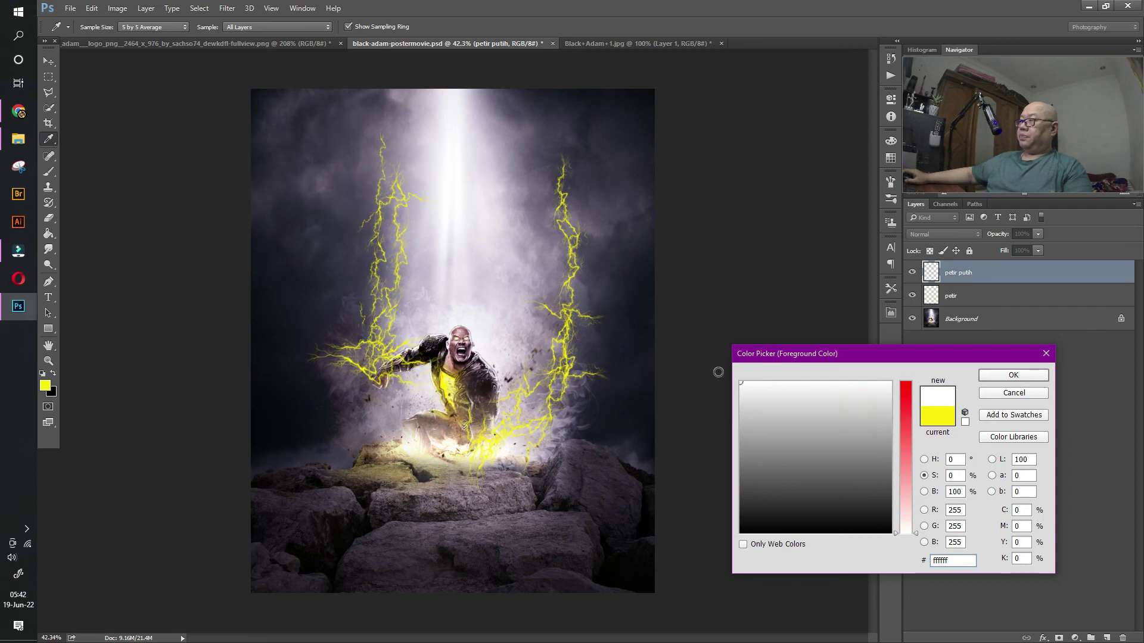
pyautogui.click(1016, 374)
# Step: Stamp white lightning over the yellow bolts on both sides, up to the top edge
pyautogui.click(326, 360)
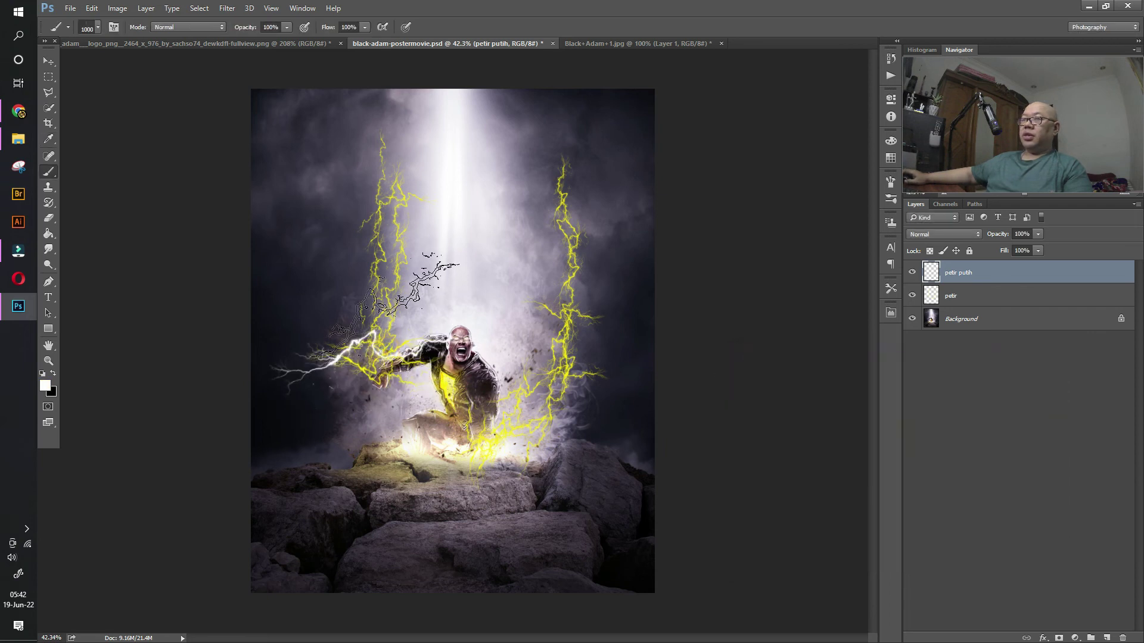
pyautogui.click(384, 280)
pyautogui.click(376, 185)
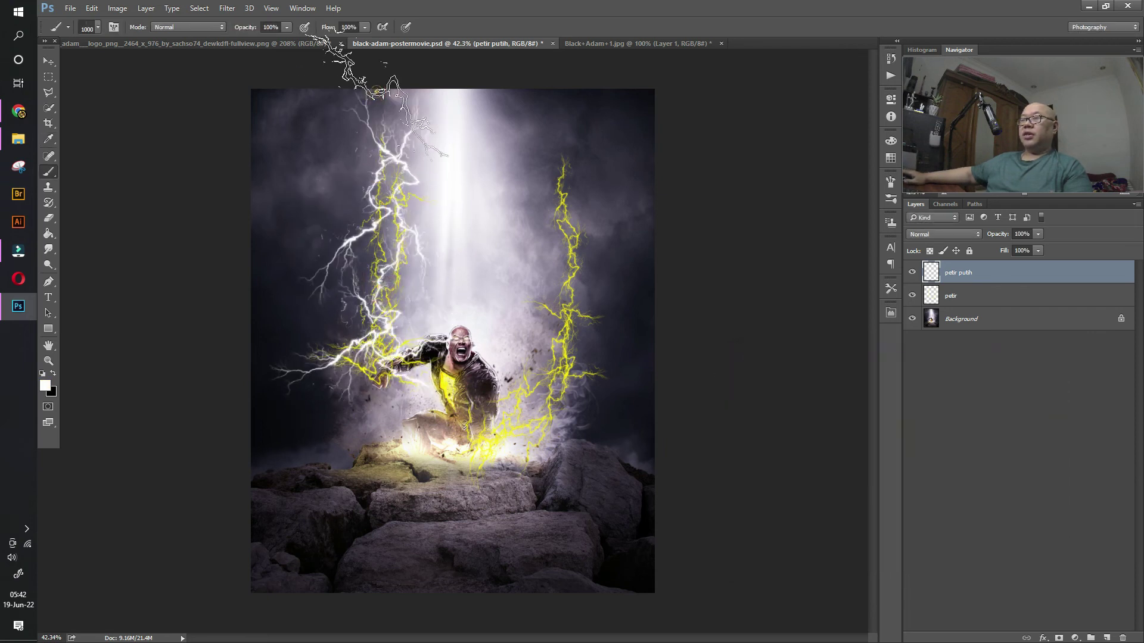
pyautogui.click(381, 137)
pyautogui.click(595, 333)
pyautogui.click(558, 229)
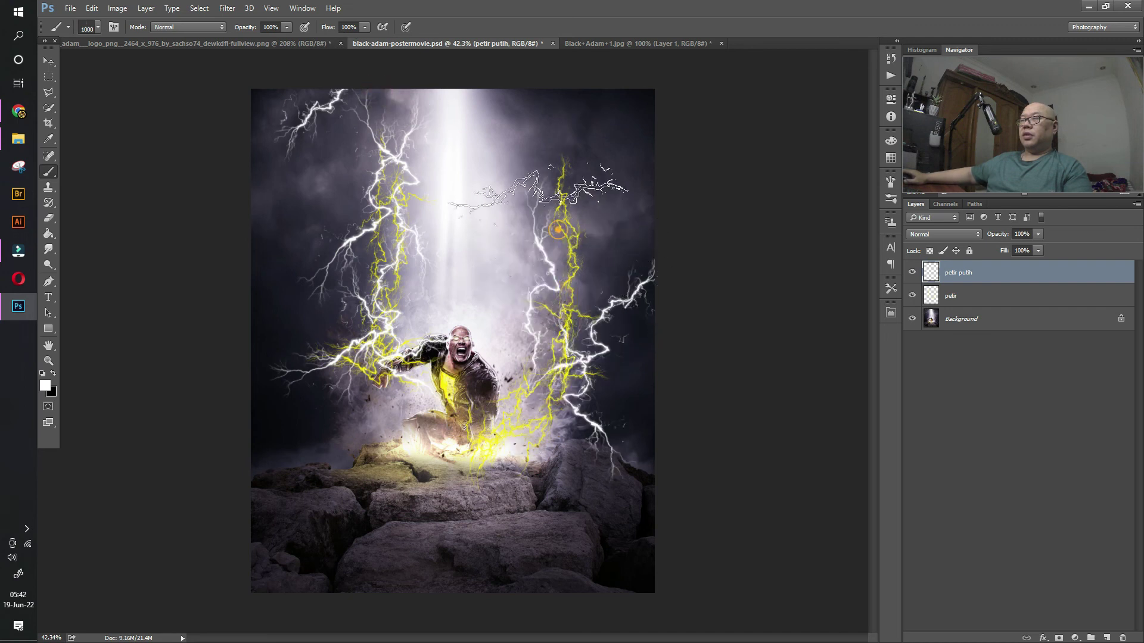
pyautogui.click(563, 205)
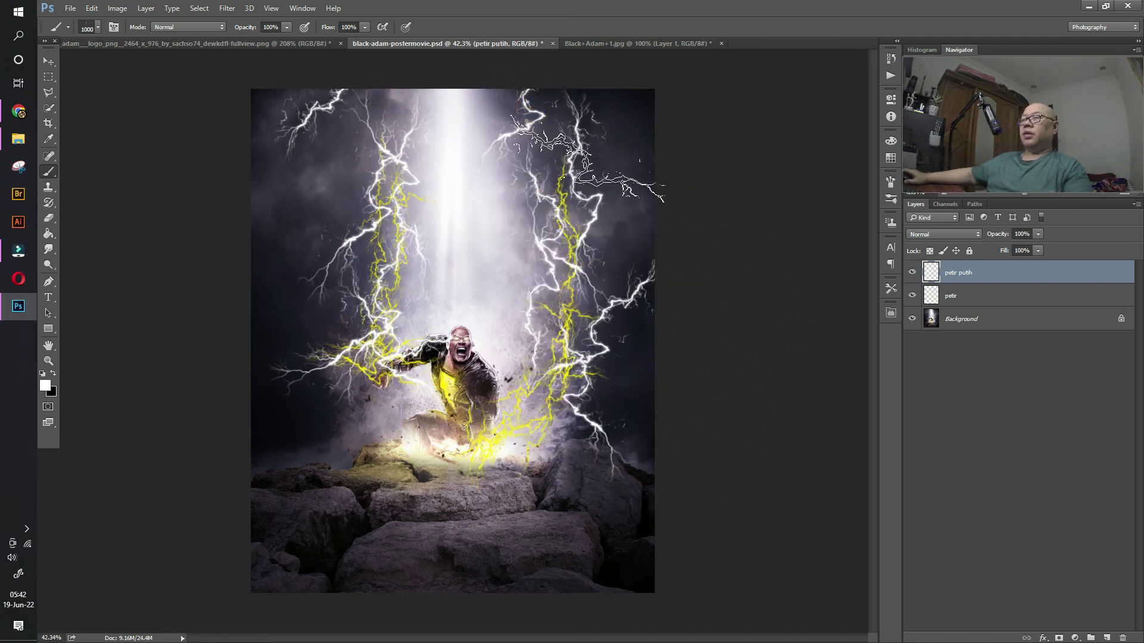
pyautogui.click(581, 110)
pyautogui.press('[')
pyautogui.press('[')
pyautogui.press('[')
pyautogui.press('[')
pyautogui.press('[')
pyautogui.press('[')
pyautogui.press('[')
pyautogui.press('[')
pyautogui.press('[')
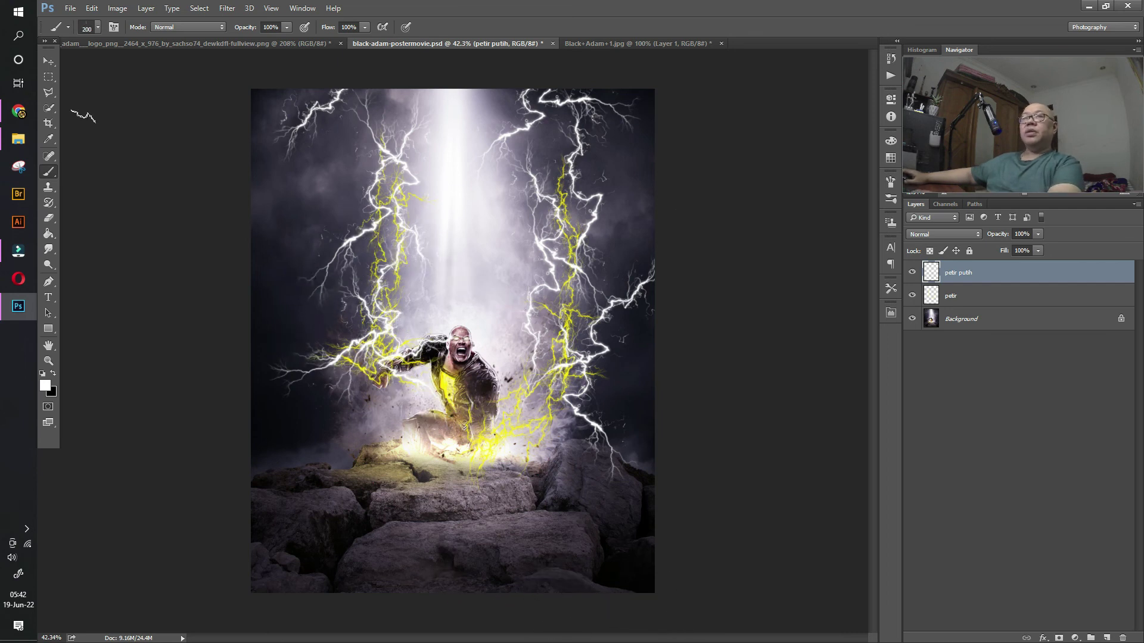
# Step: Delete both lightning layers and load the Lightning Black Adam actions file
pyautogui.click(52, 65)
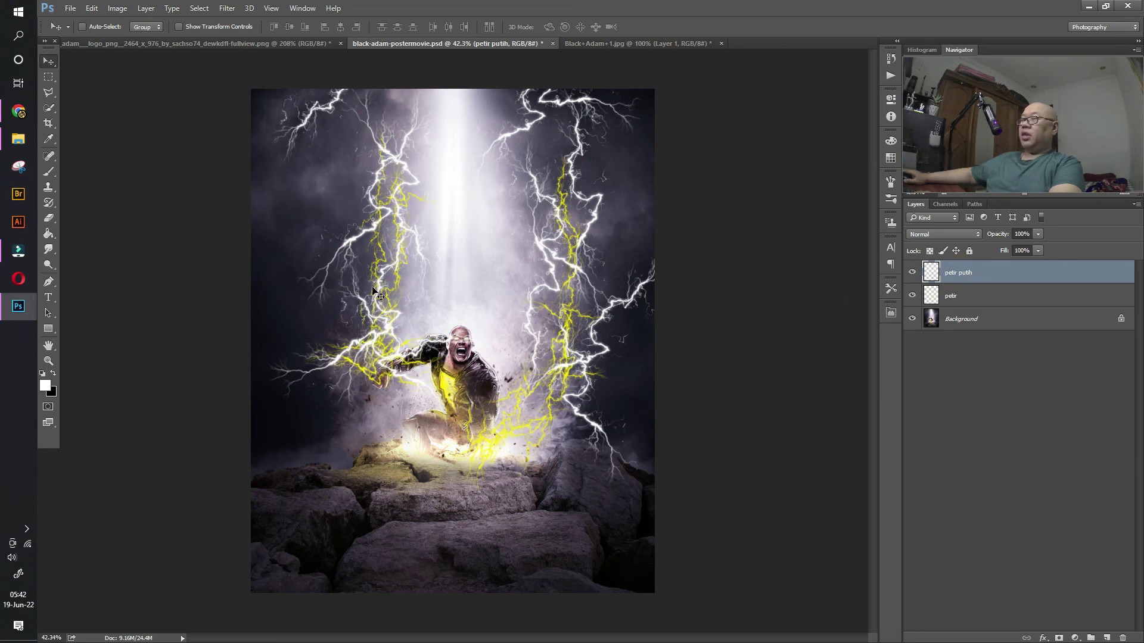
pyautogui.click(49, 219)
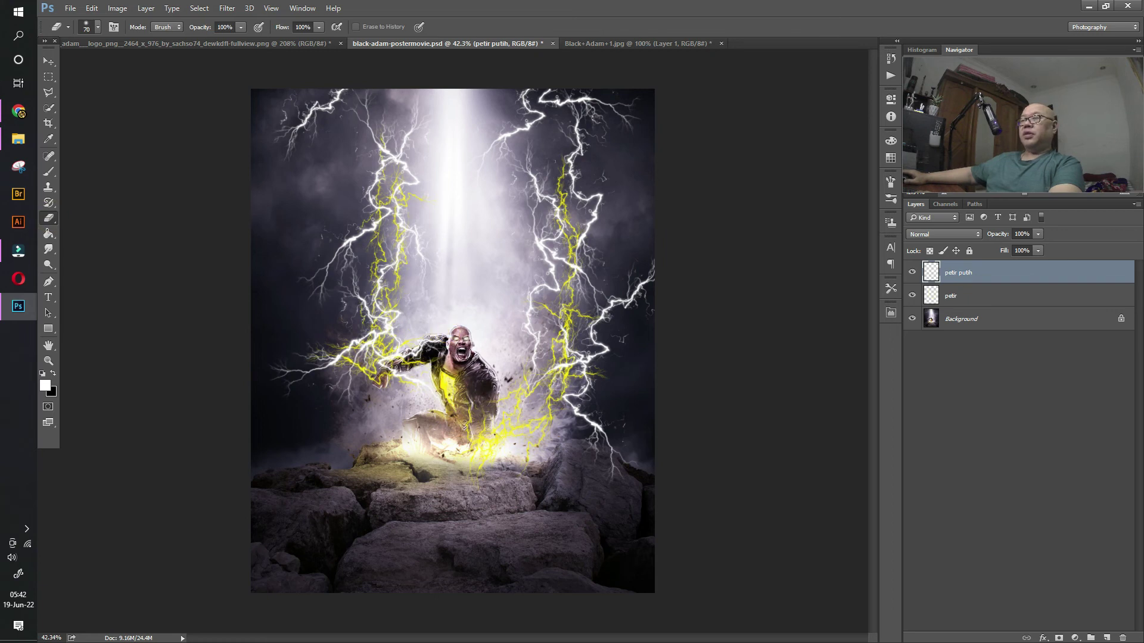
pyautogui.click(49, 61)
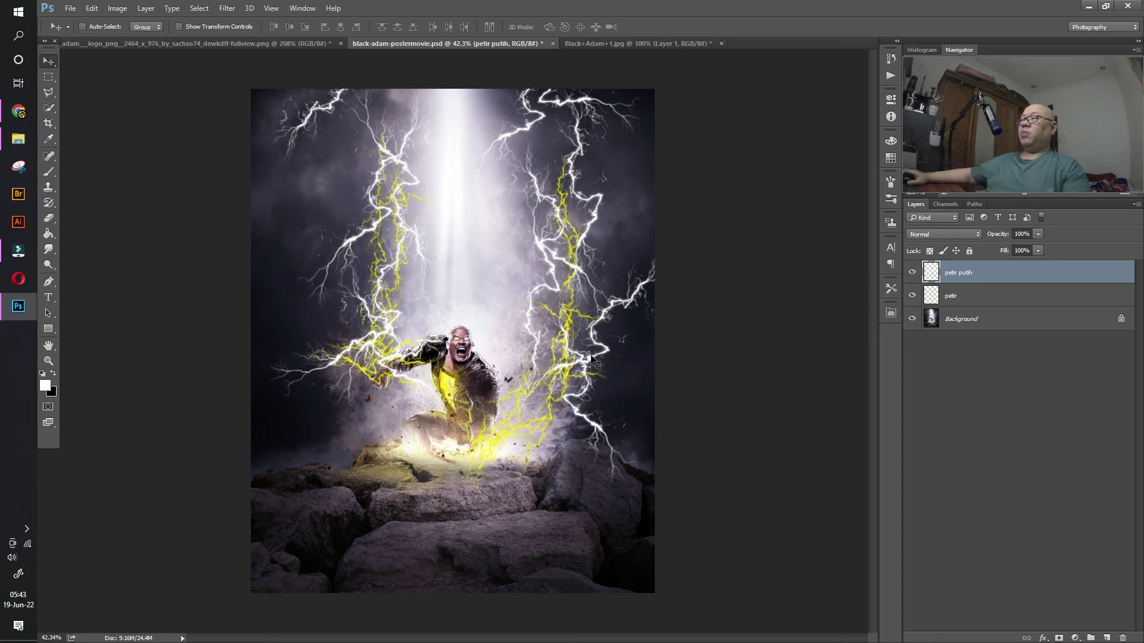
pyautogui.keyDown('shift'); pyautogui.click(986, 294); pyautogui.keyUp('shift')
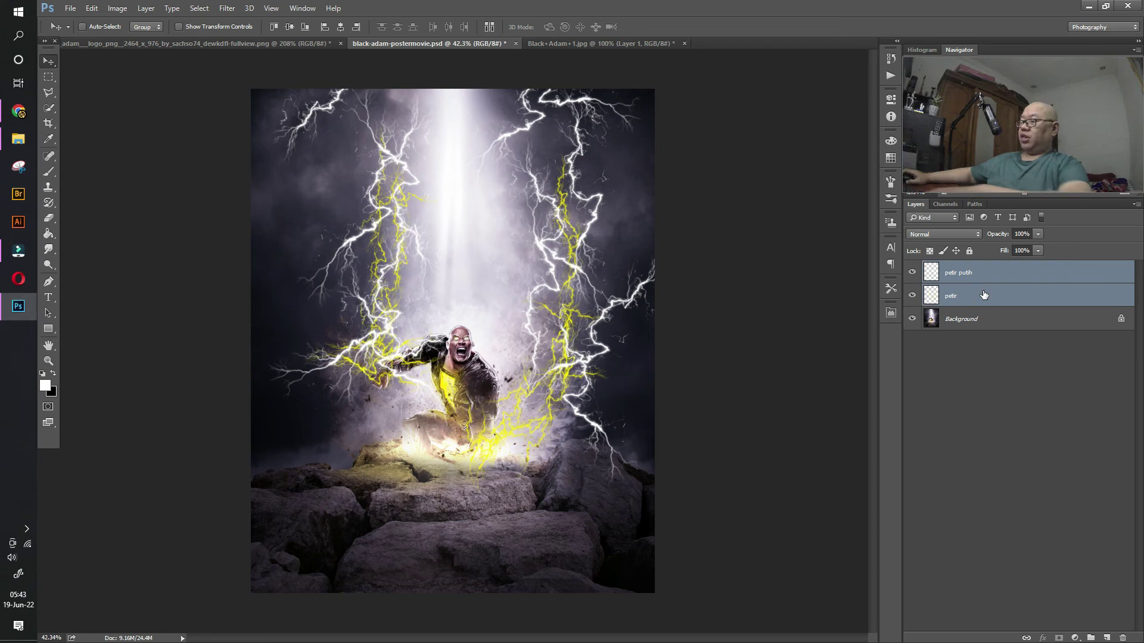
pyautogui.press('Delete')
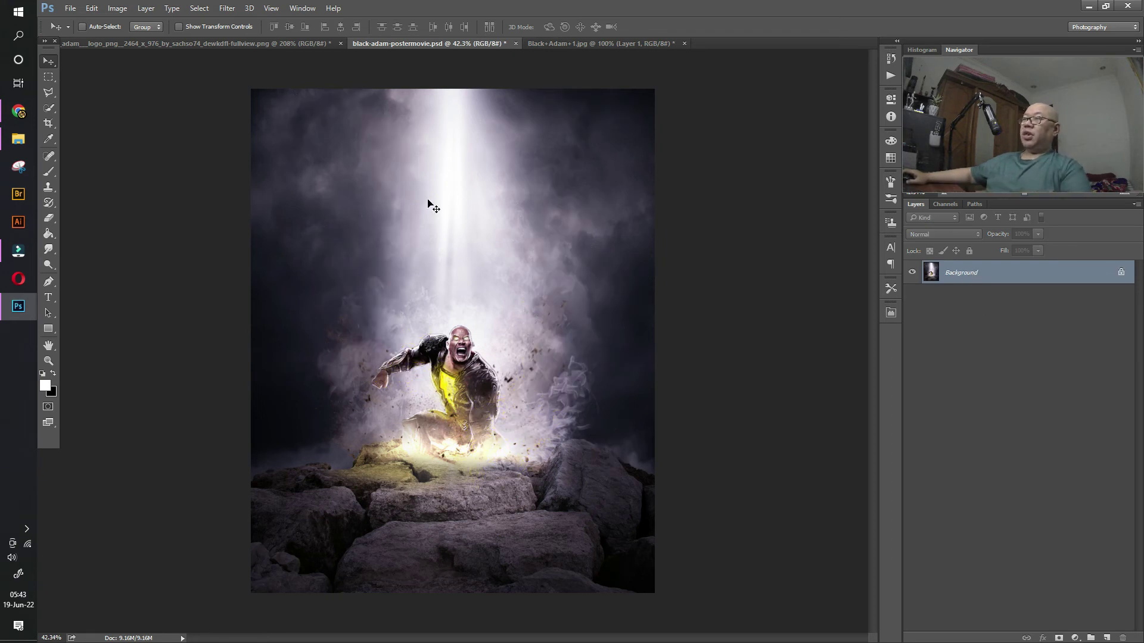
pyautogui.click(18, 139)
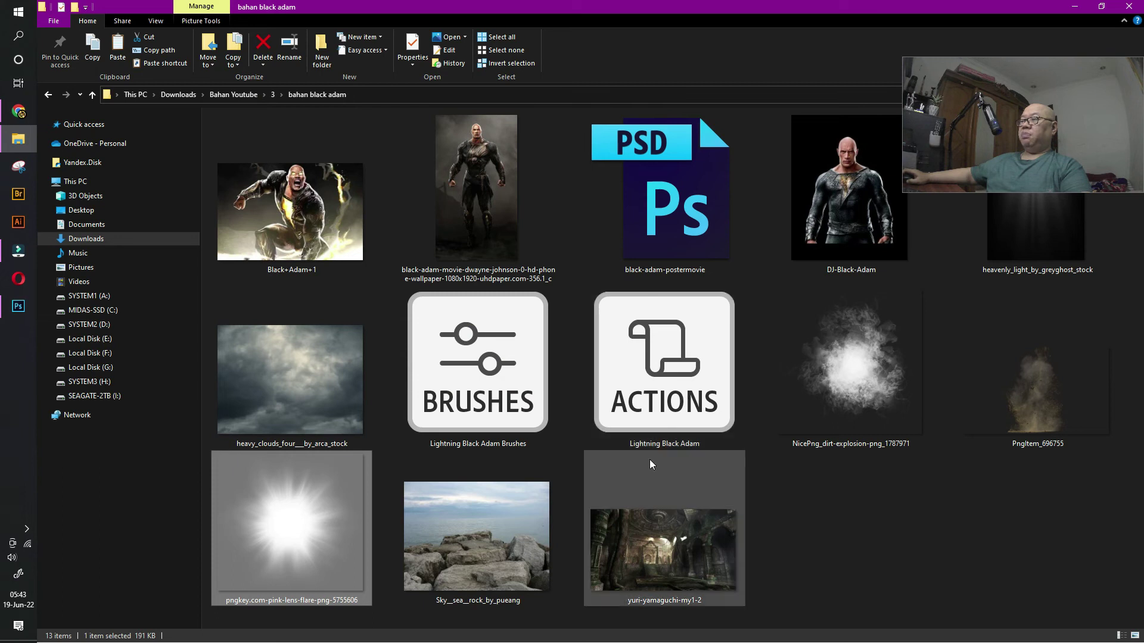
pyautogui.doubleClick(659, 389)
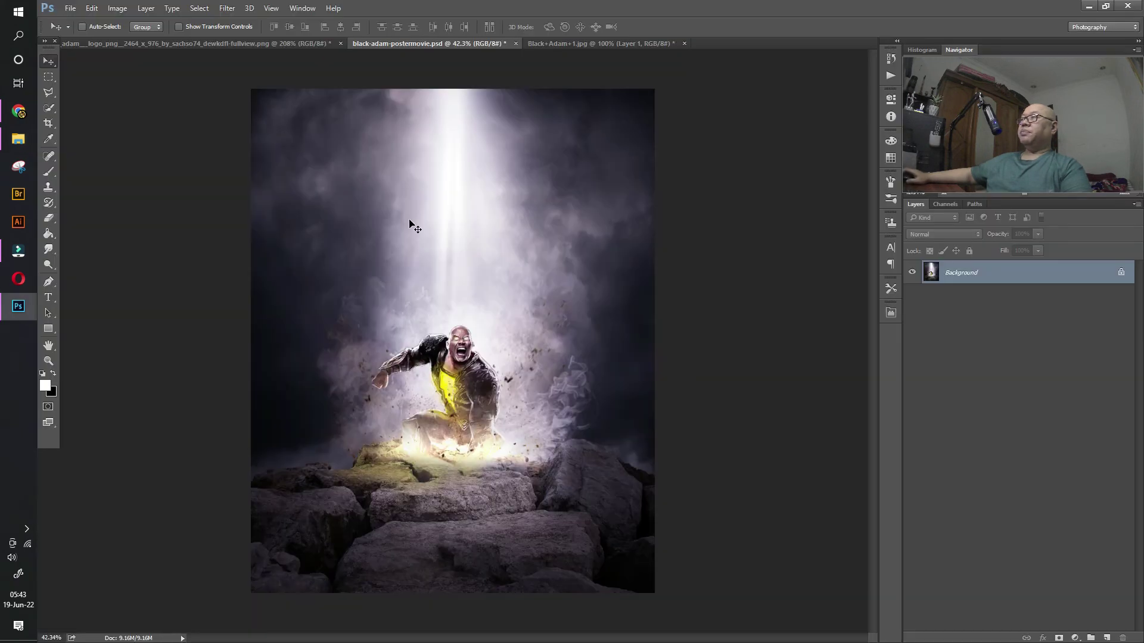
# Step: Expand the Black Adam set in Actions to reveal the Black Adam Lightning action
pyautogui.click(888, 78)
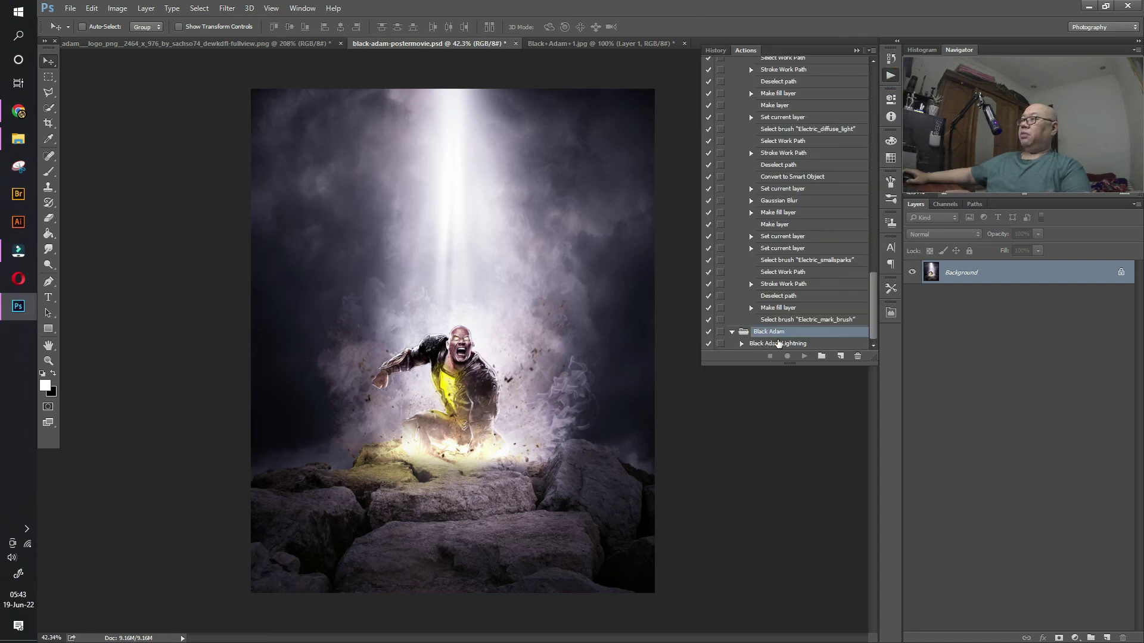
pyautogui.click(733, 332)
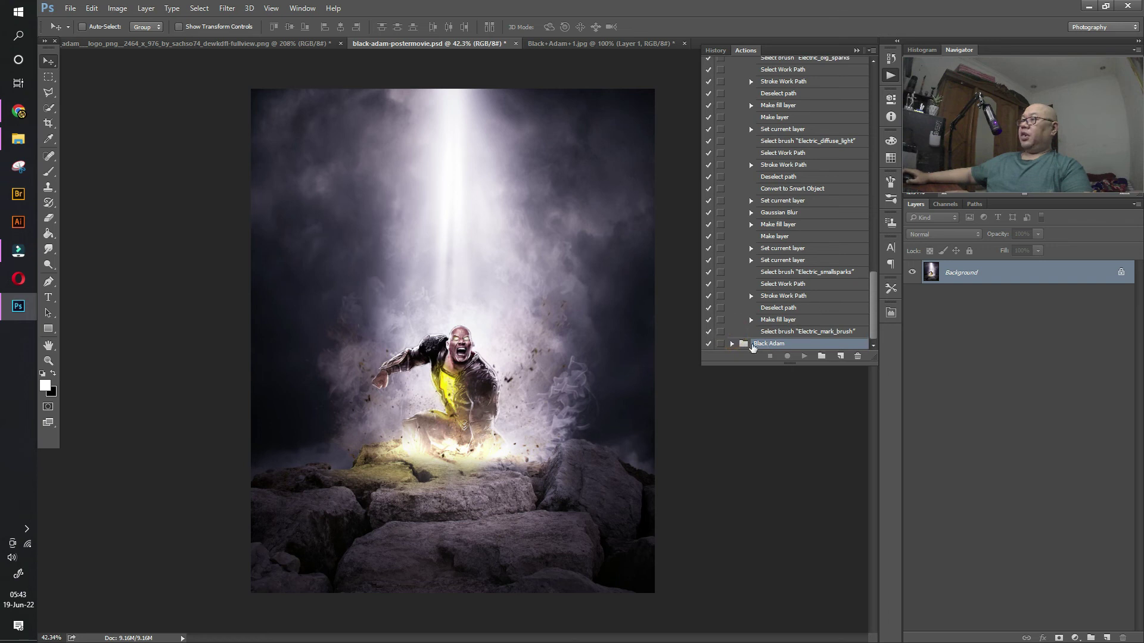
pyautogui.click(731, 344)
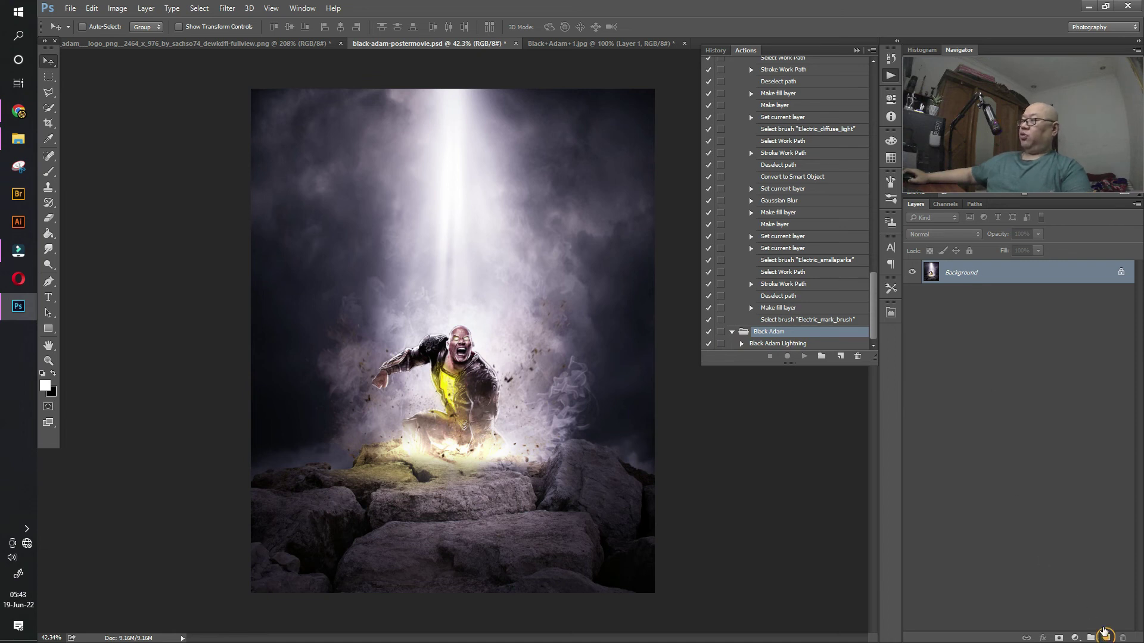
# Step: Add a new empty layer named 'Brush' above the Background
pyautogui.click(1104, 635)
pyautogui.doubleClick(959, 273)
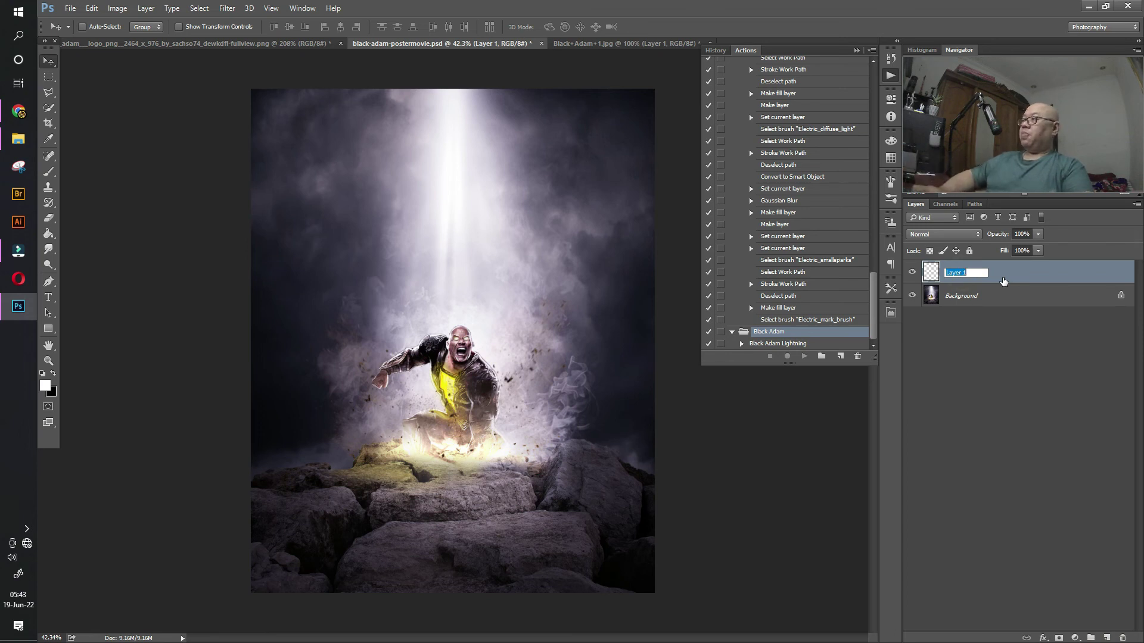
pyautogui.write('B')
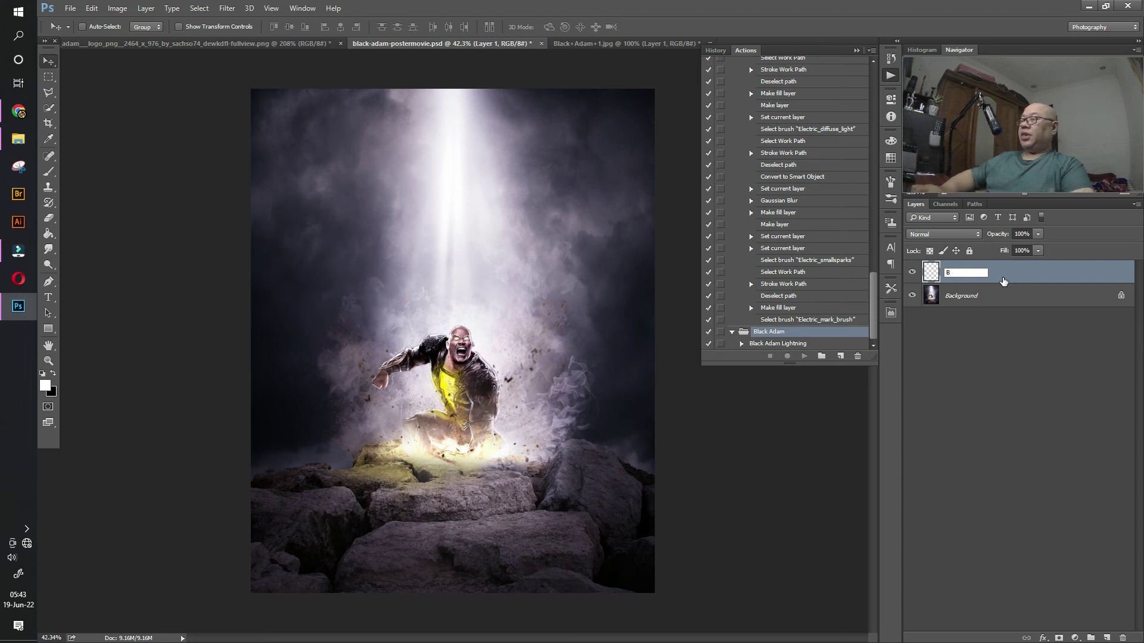
pyautogui.write('rush')
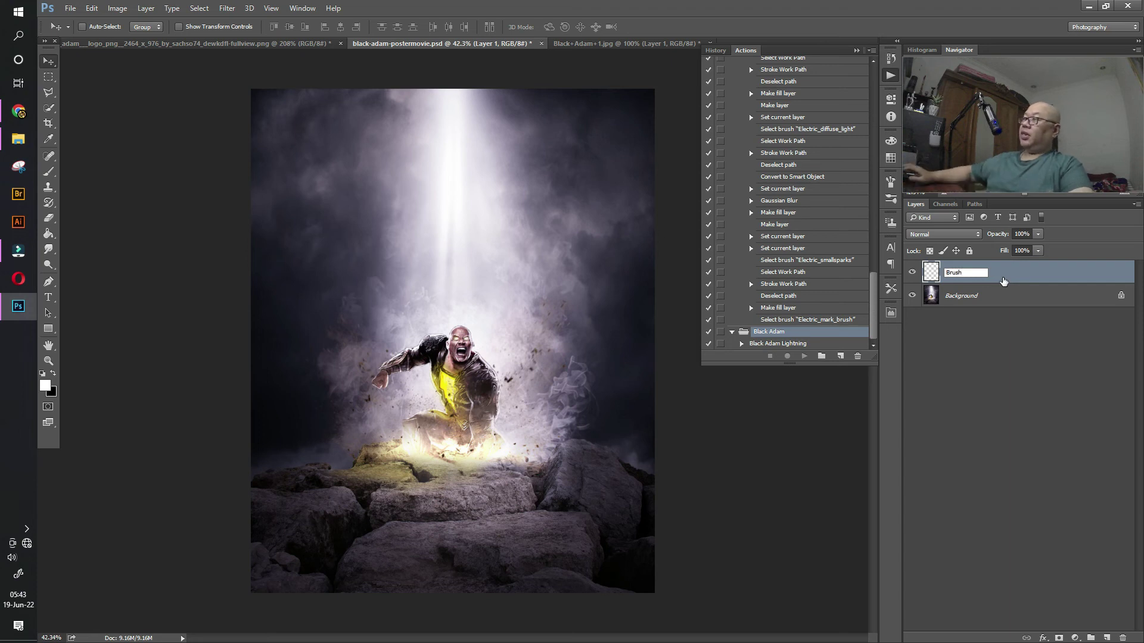
pyautogui.press('Return')
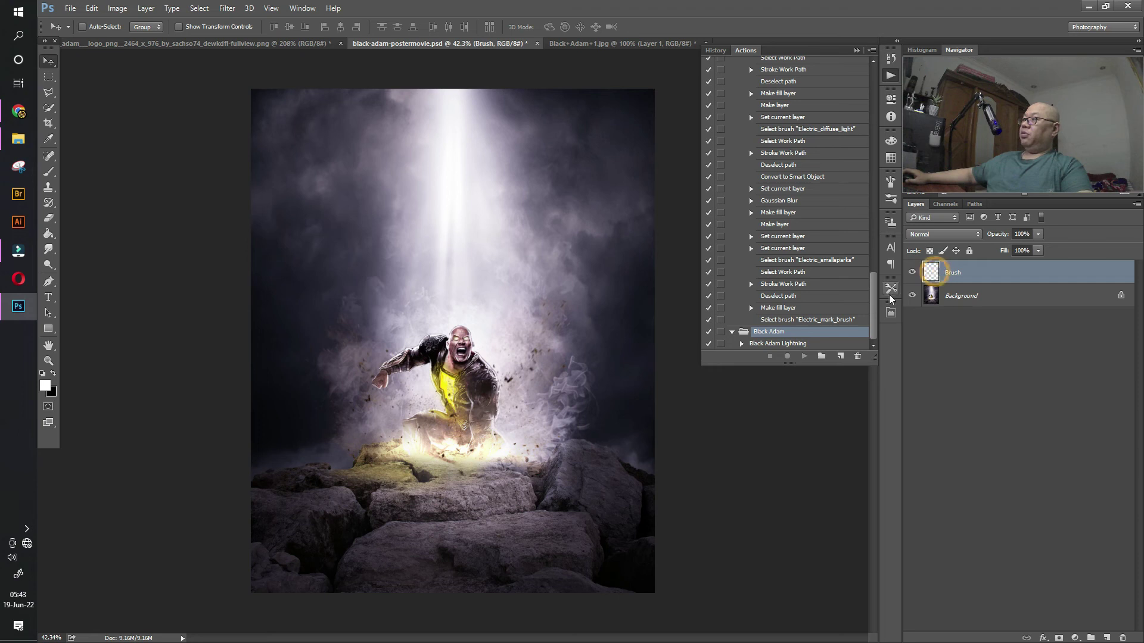
# Step: Set up a 25 px soft round brush with pure red #ff0000 as foreground
pyautogui.click(49, 171)
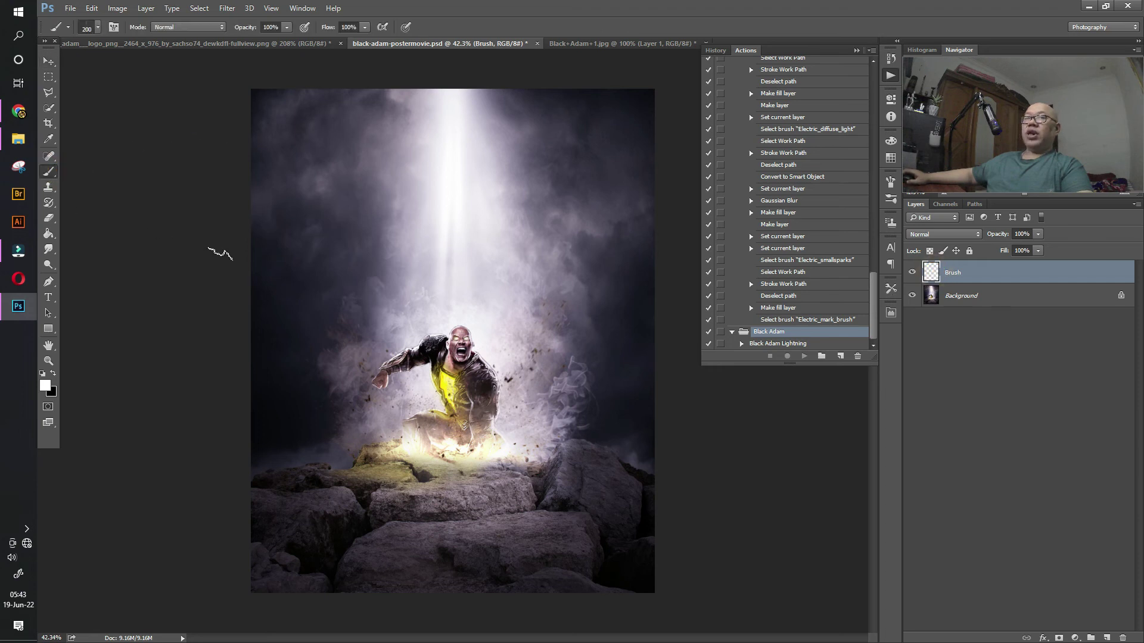
pyautogui.click(90, 26)
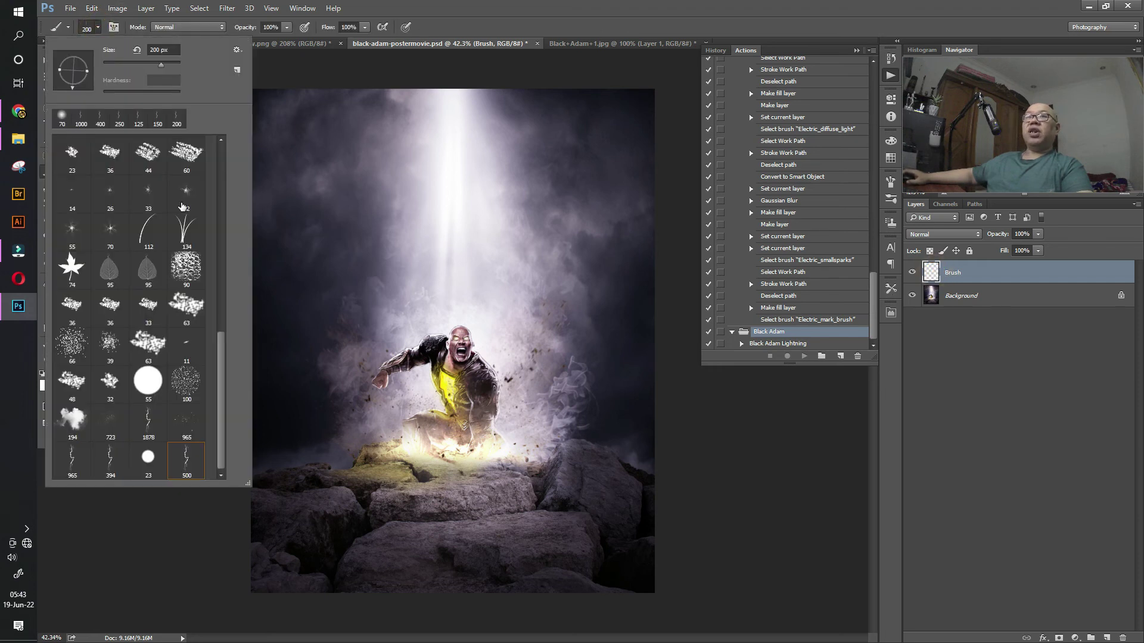
pyautogui.scroll(10, 224, 352)
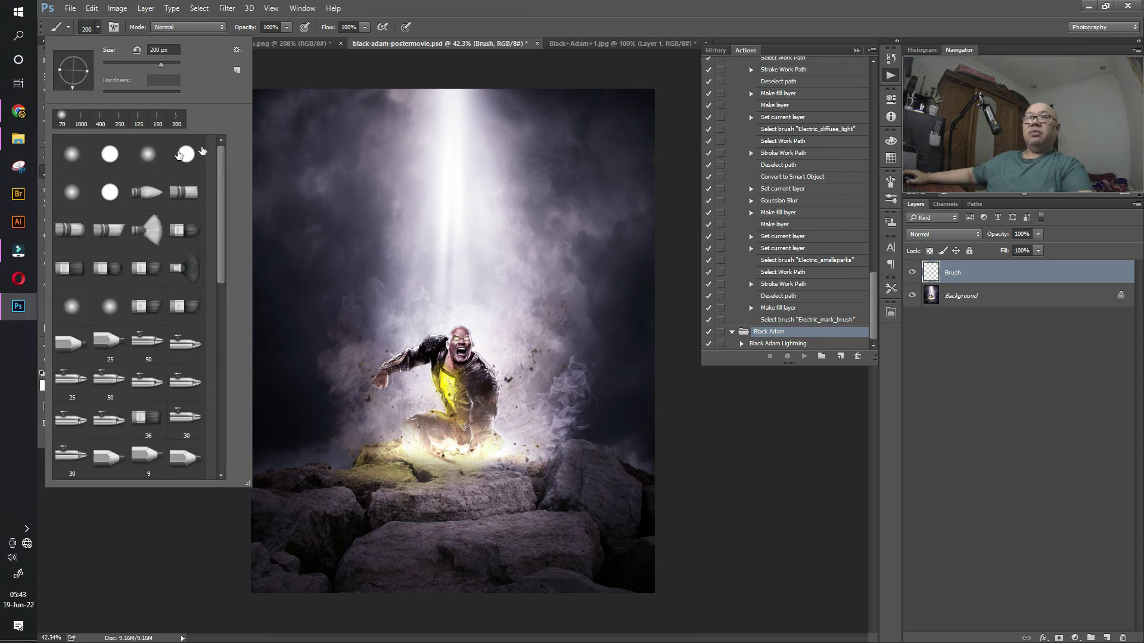
pyautogui.click(72, 160)
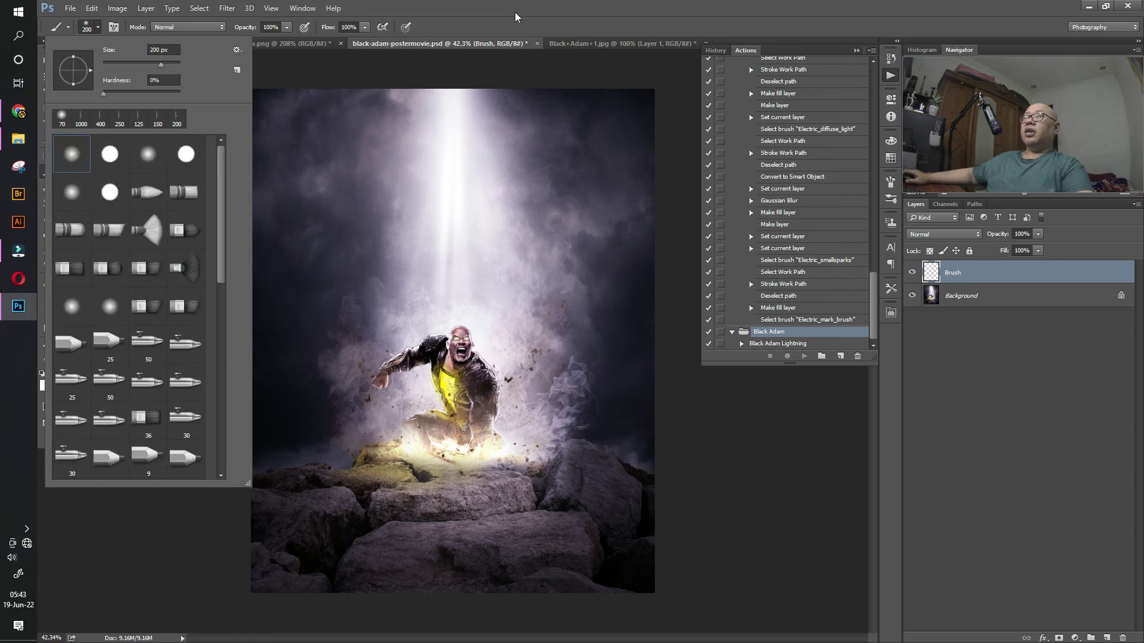
pyautogui.click(515, 16)
pyautogui.press('[')
pyautogui.press('[')
pyautogui.press('[')
pyautogui.press('[')
pyautogui.press('[')
pyautogui.press('[')
pyautogui.press('[')
pyautogui.press('[')
pyautogui.press('[')
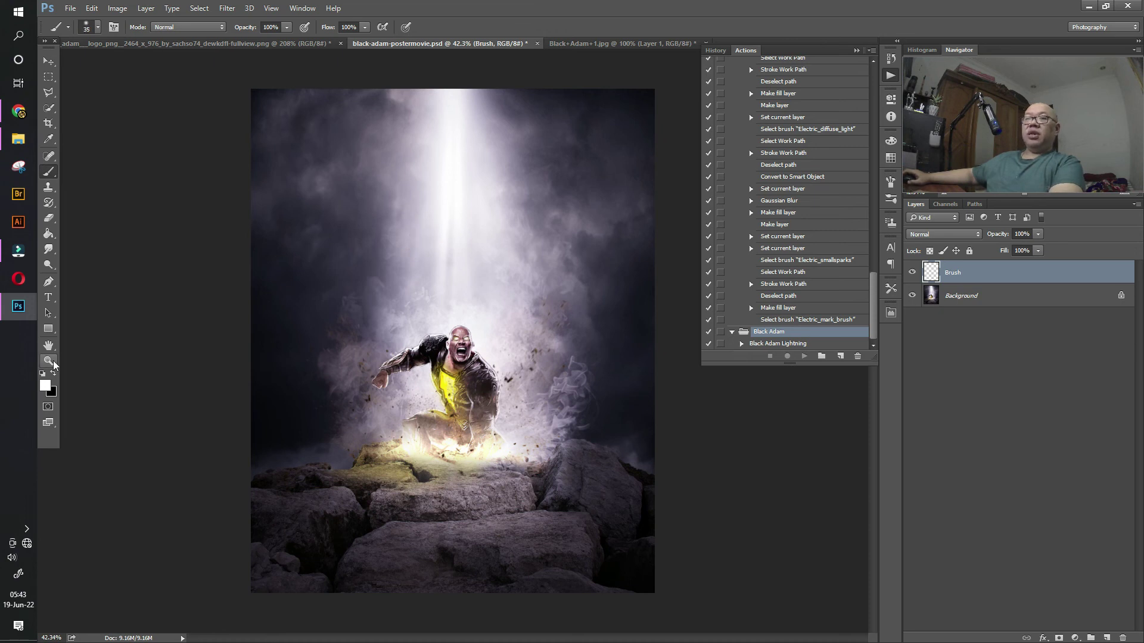
pyautogui.click(45, 386)
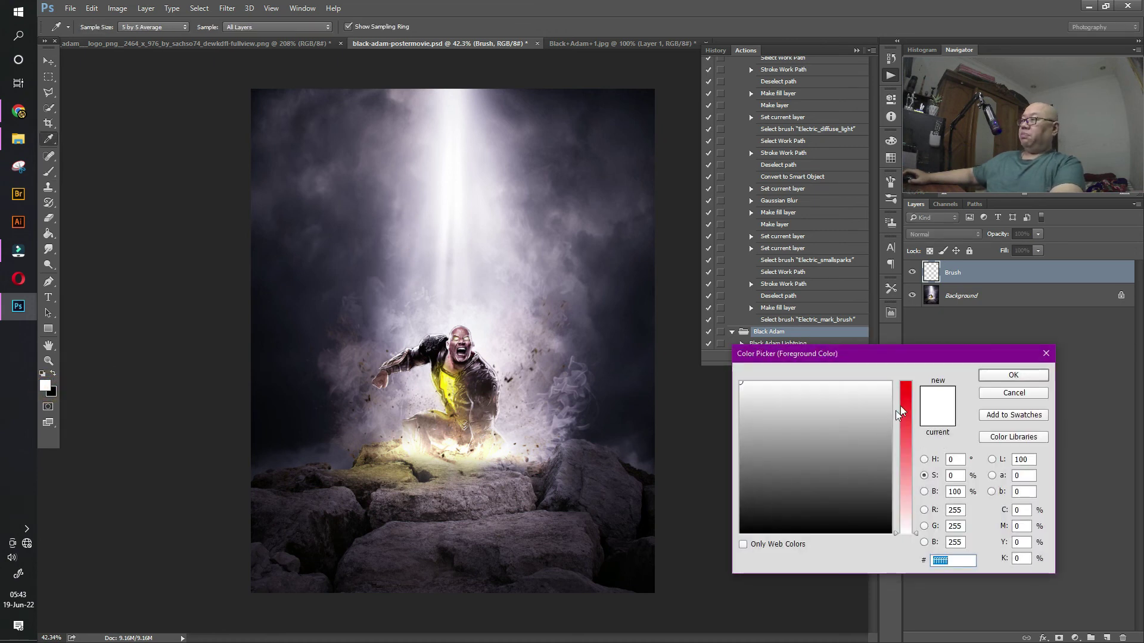
pyautogui.moveTo(900, 411); pyautogui.dragTo(900, 382)
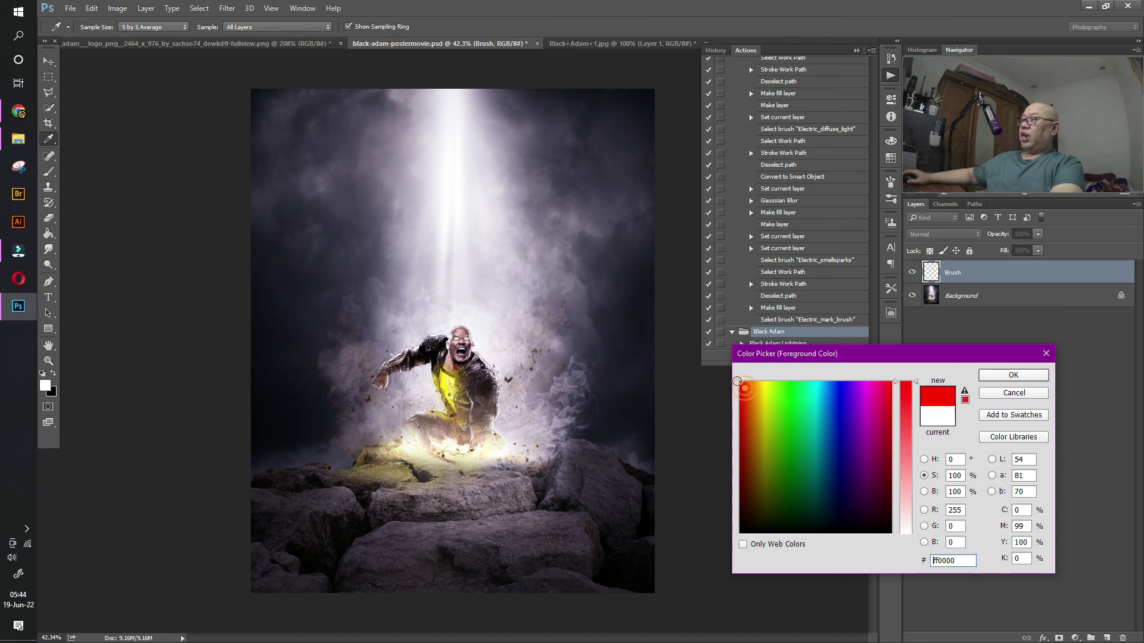
pyautogui.click(1014, 375)
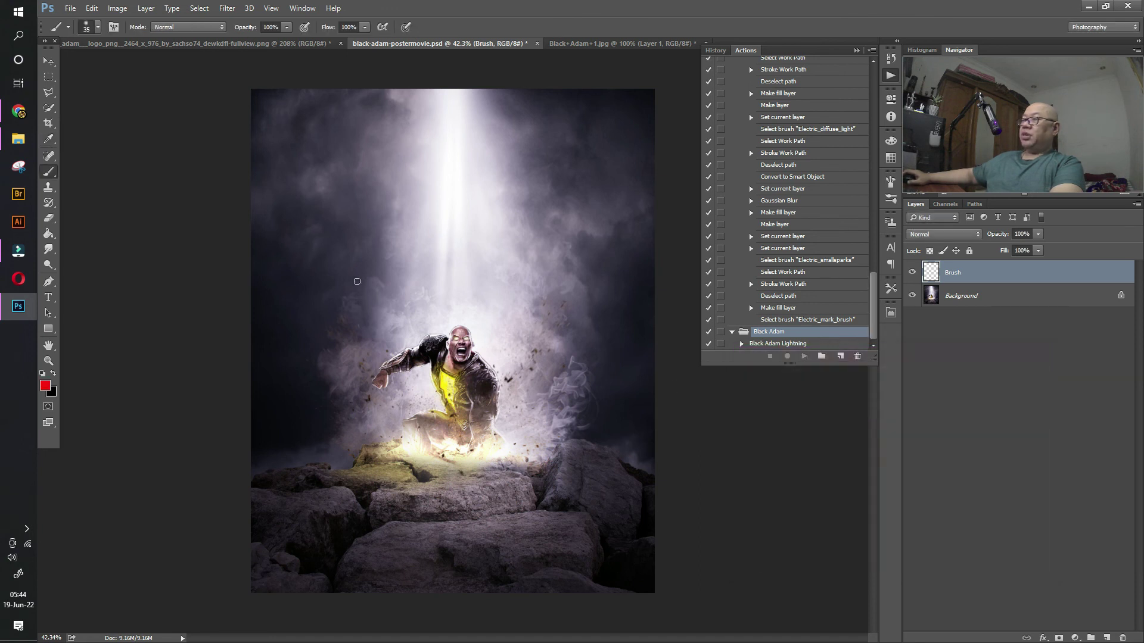
pyautogui.press('[')
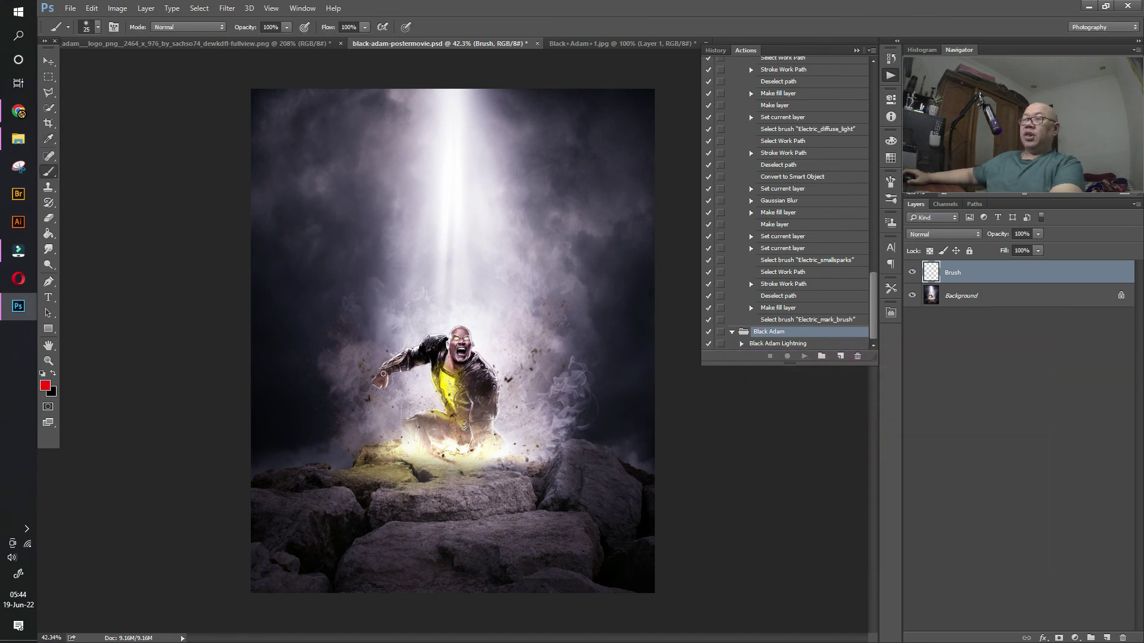
# Step: Paint red zigzag strokes from the fist to the top edge and up from the rocks
pyautogui.moveTo(383, 383); pyautogui.dragTo(388, 235)
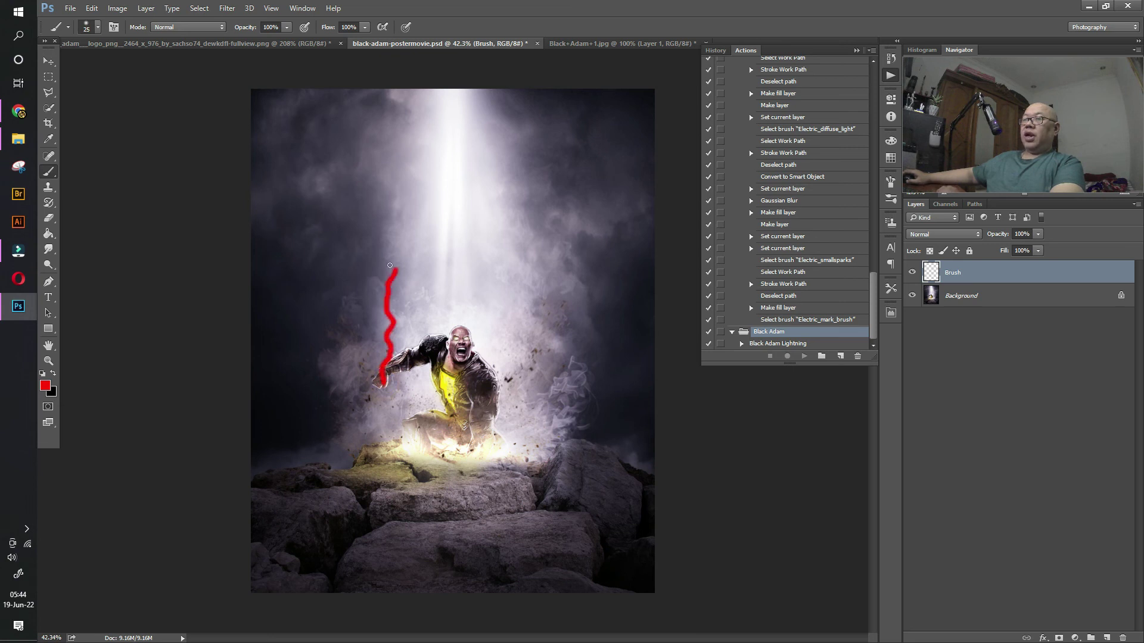
pyautogui.moveTo(379, 381); pyautogui.dragTo(366, 318)
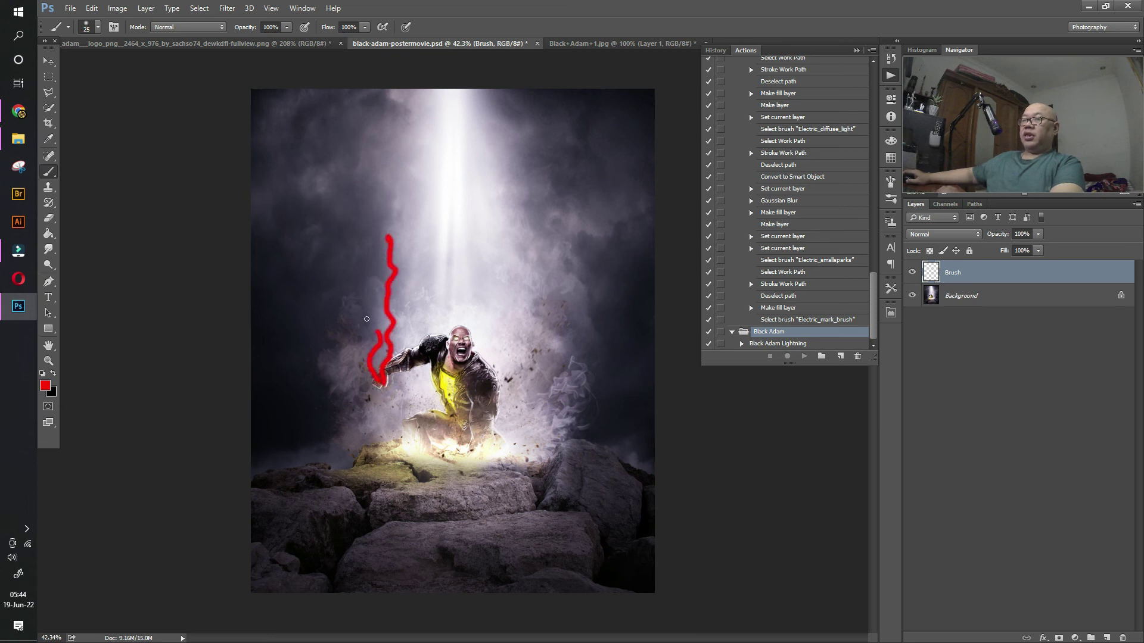
pyautogui.moveTo(352, 167); pyautogui.dragTo(355, 91)
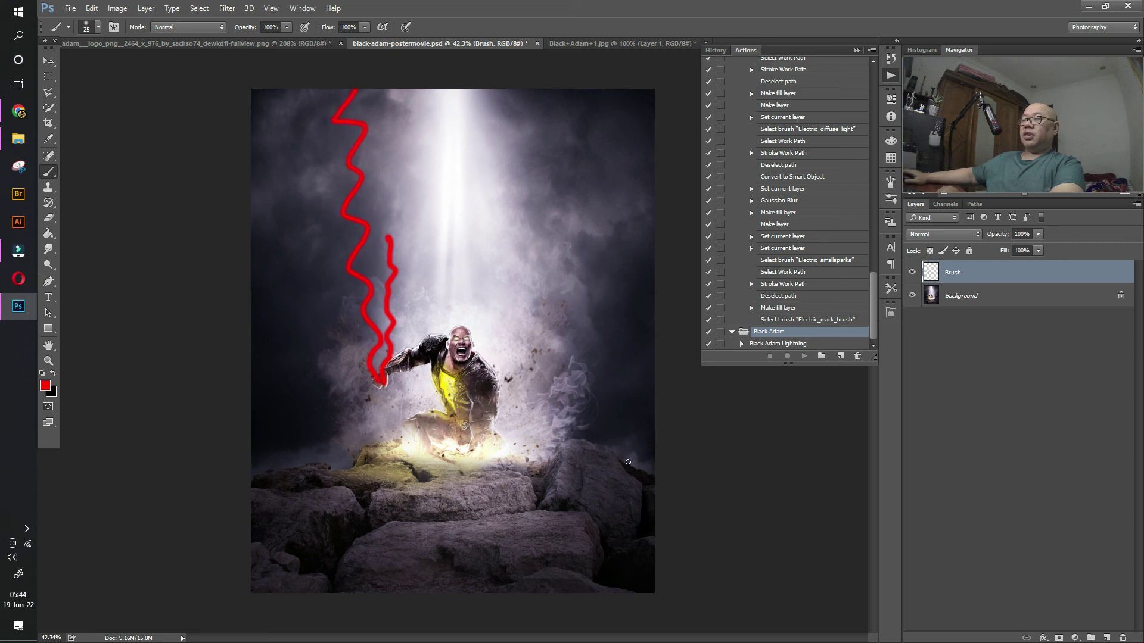
pyautogui.moveTo(494, 439); pyautogui.dragTo(527, 395)
pyautogui.moveTo(486, 449)
pyautogui.mouseDown()
pyautogui.moveTo(583, 230)
pyautogui.moveTo(578, 205)
pyautogui.mouseUp()
pyautogui.moveTo(481, 444); pyautogui.dragTo(469, 419)
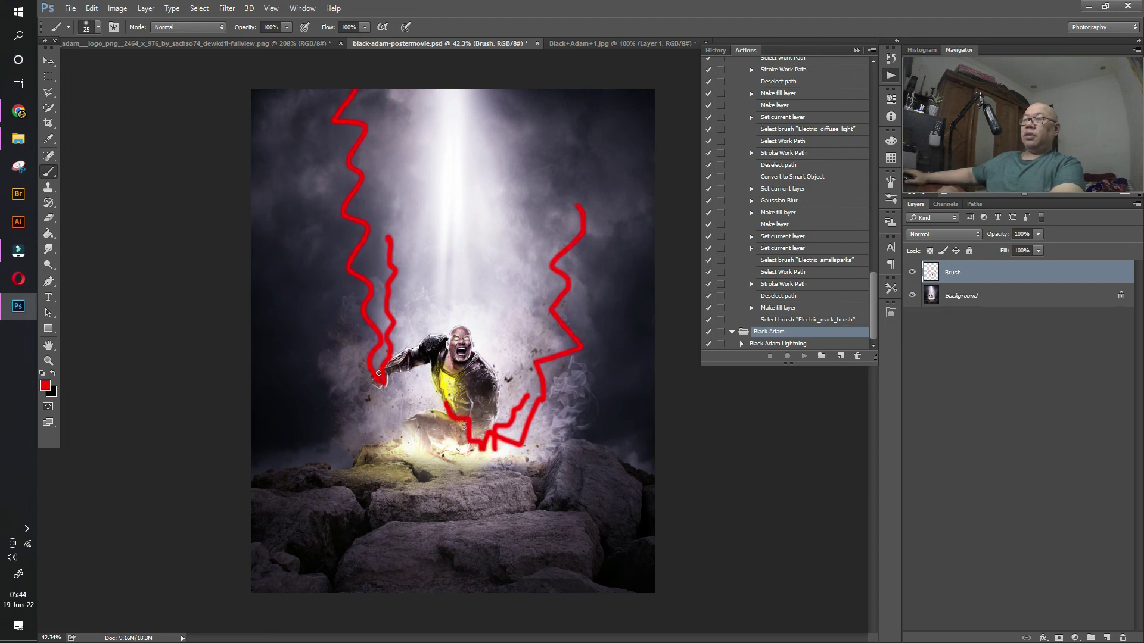
pyautogui.moveTo(380, 384); pyautogui.dragTo(350, 332)
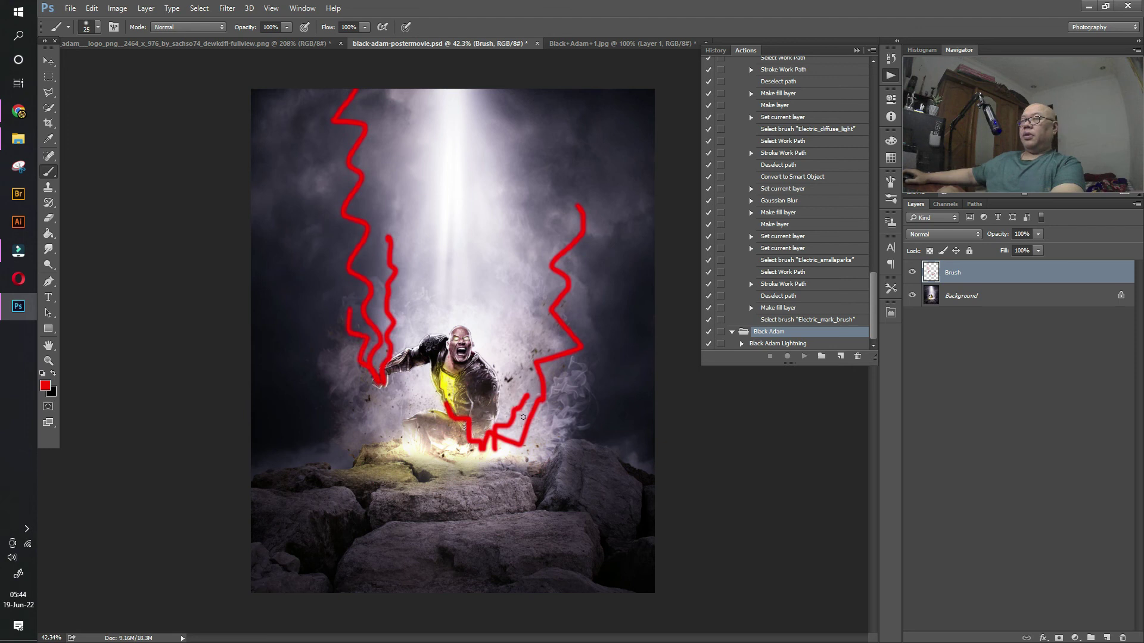
pyautogui.moveTo(485, 448); pyautogui.dragTo(506, 389)
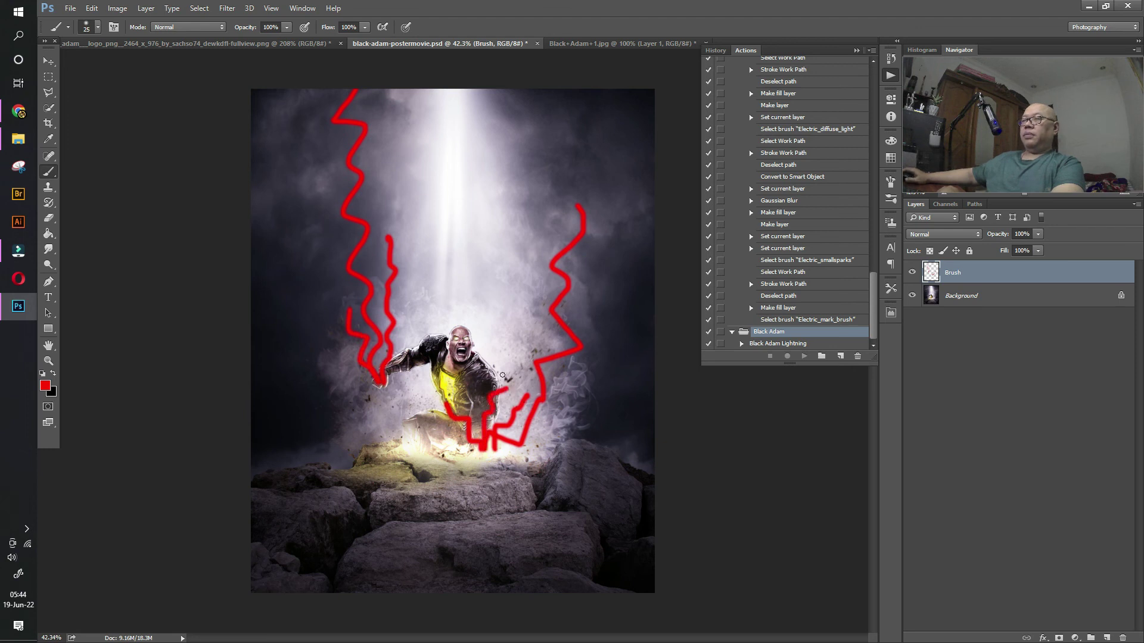
pyautogui.press('v')
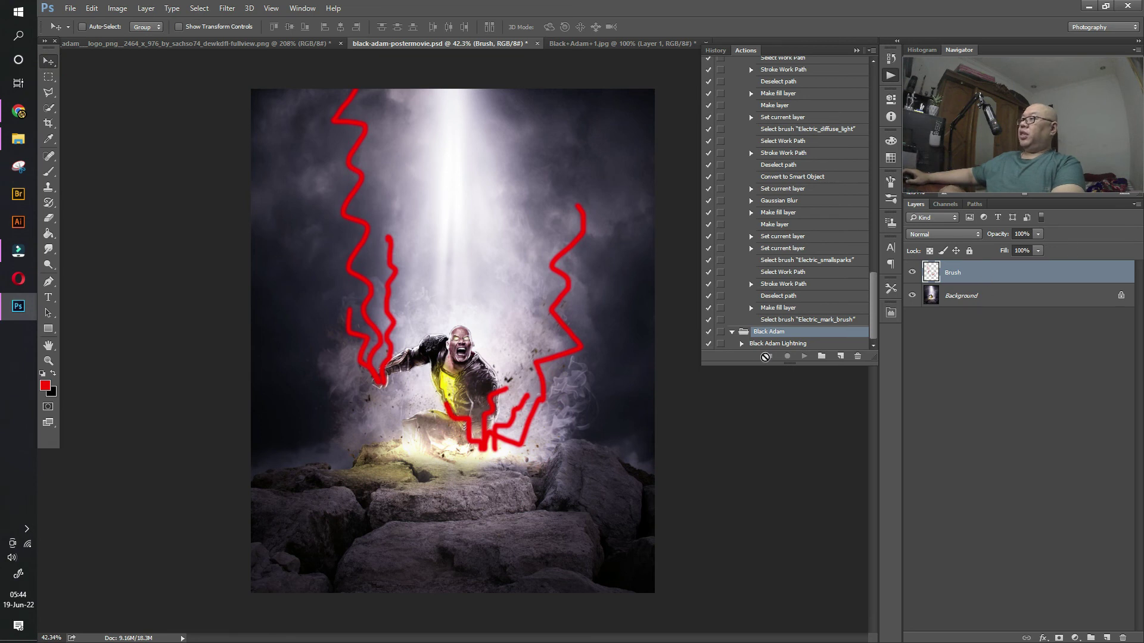
# Step: Play the Black Adam Lightning action to turn the red strokes into lightning
pyautogui.click(778, 344)
pyautogui.click(802, 356)
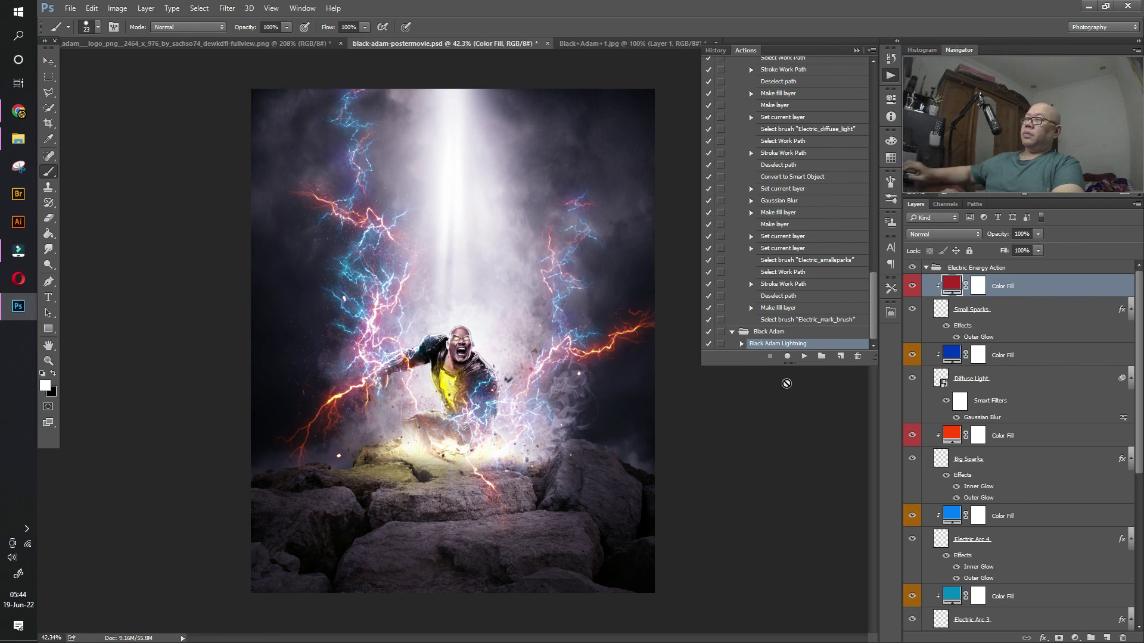
# Step: Switch to the Move tool, collapse the Actions panel and browse the lightning group's layers
pyautogui.click(49, 61)
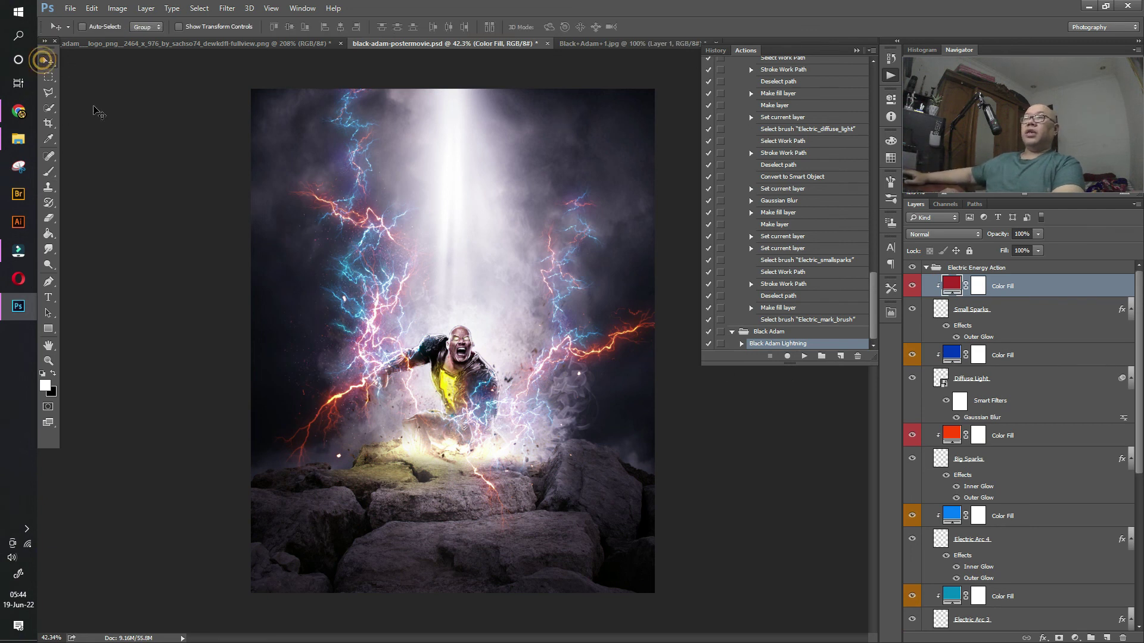
pyautogui.click(856, 50)
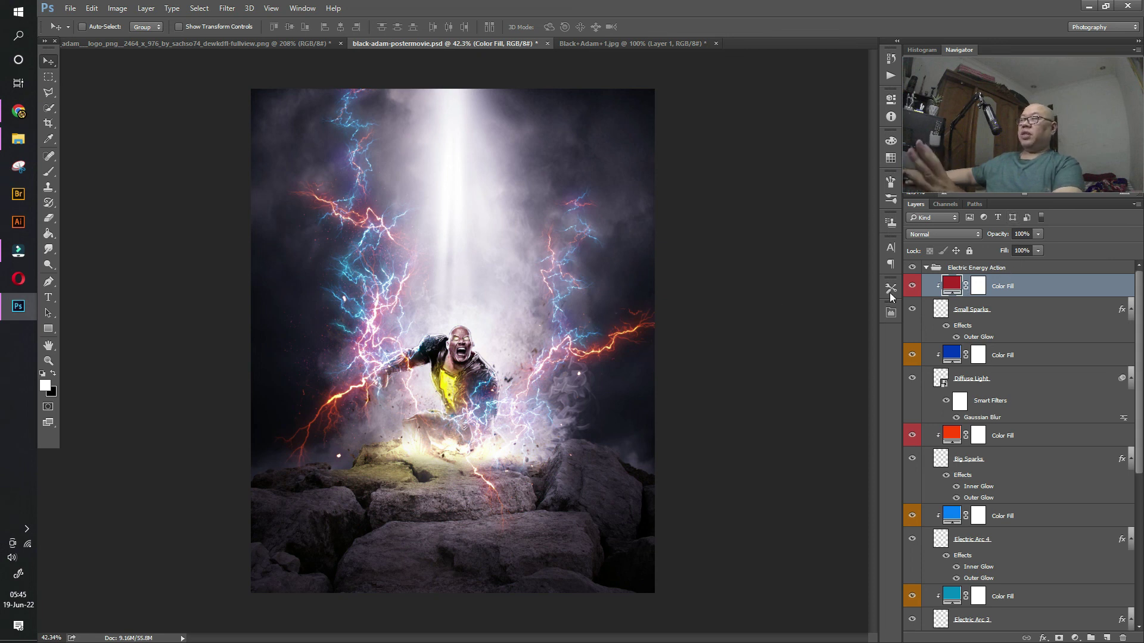
pyautogui.scroll(-1, 953, 357)
pyautogui.scroll(-1, 965, 387)
pyautogui.scroll(-1, 977, 452)
pyautogui.scroll(-1, 981, 466)
pyautogui.scroll(-1, 981, 465)
pyautogui.scroll(-1, 981, 459)
pyautogui.scroll(3, 979, 441)
pyautogui.scroll(3, 978, 420)
pyautogui.scroll(1, 978, 420)
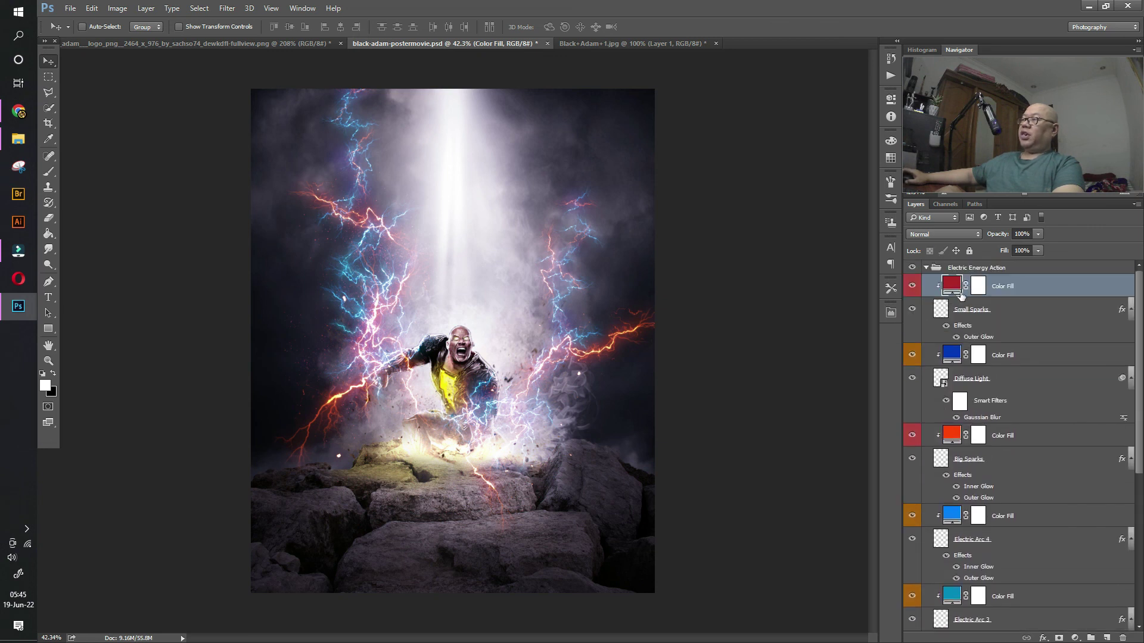
# Step: Hide the top dark red Color Fill, leaving the blue fills visible after comparing them
pyautogui.click(912, 287)
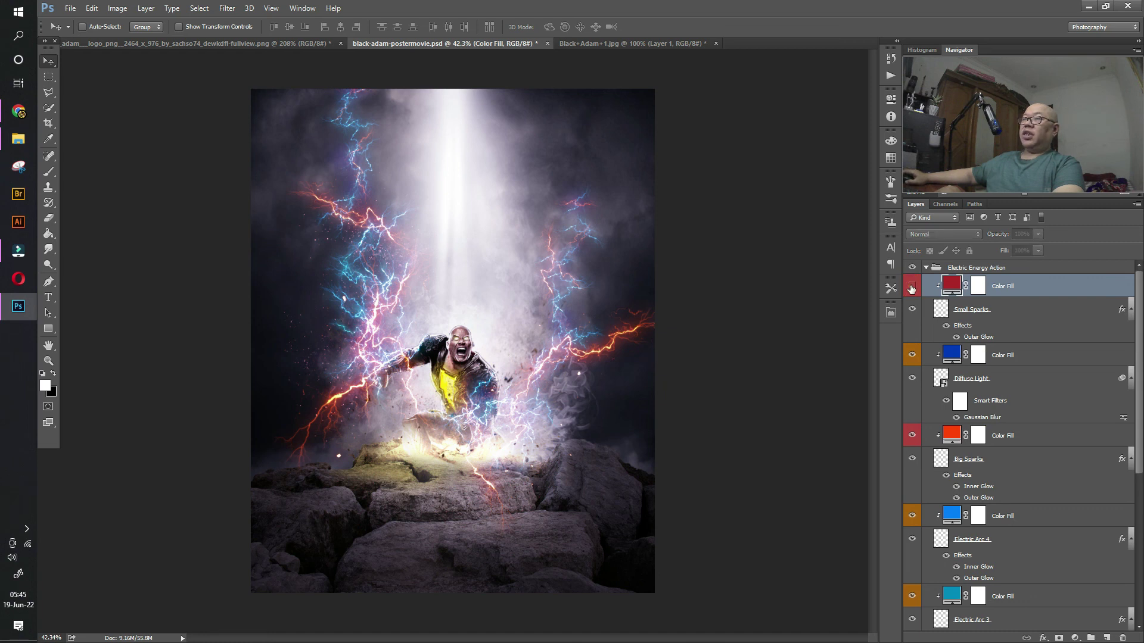
pyautogui.click(911, 288)
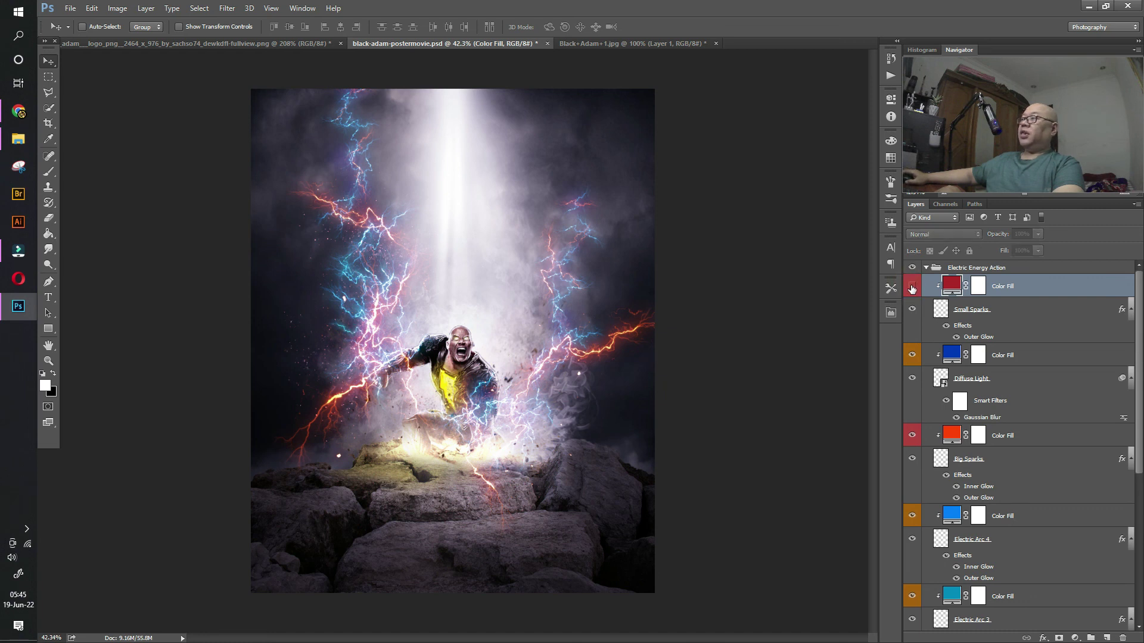
pyautogui.click(915, 356)
pyautogui.click(915, 356)
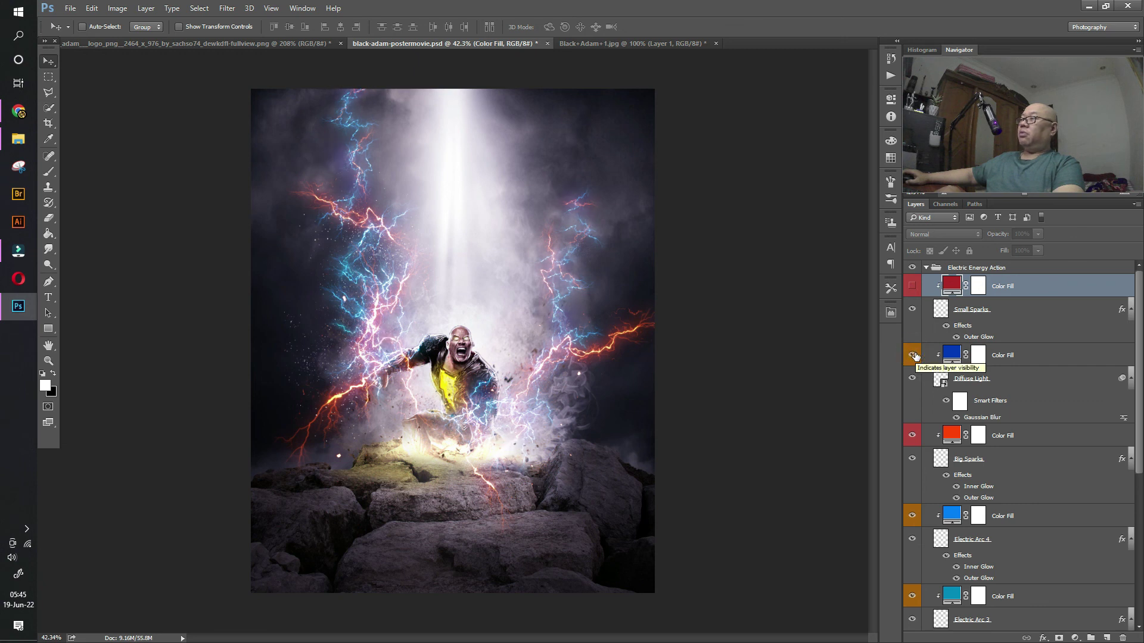
pyautogui.click(913, 436)
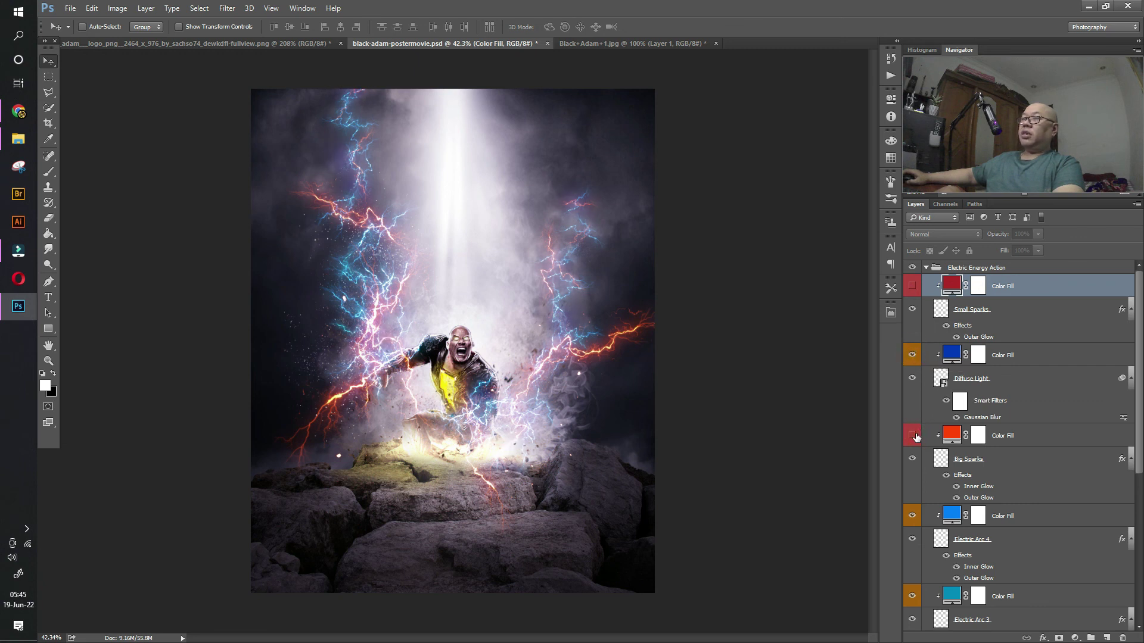
pyautogui.click(914, 516)
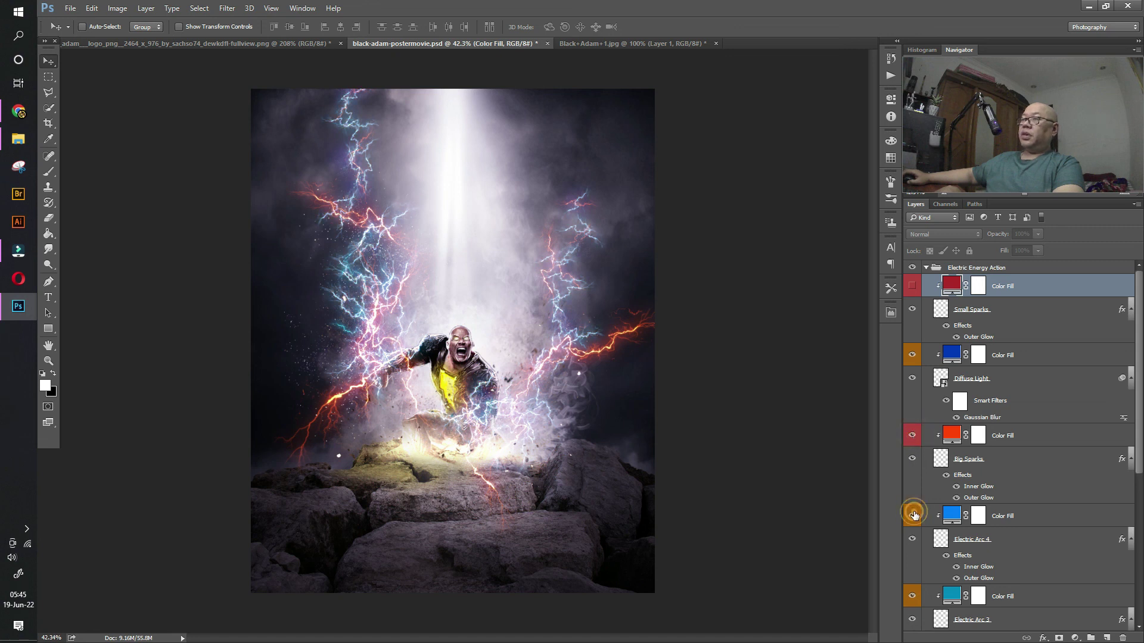
pyautogui.click(914, 516)
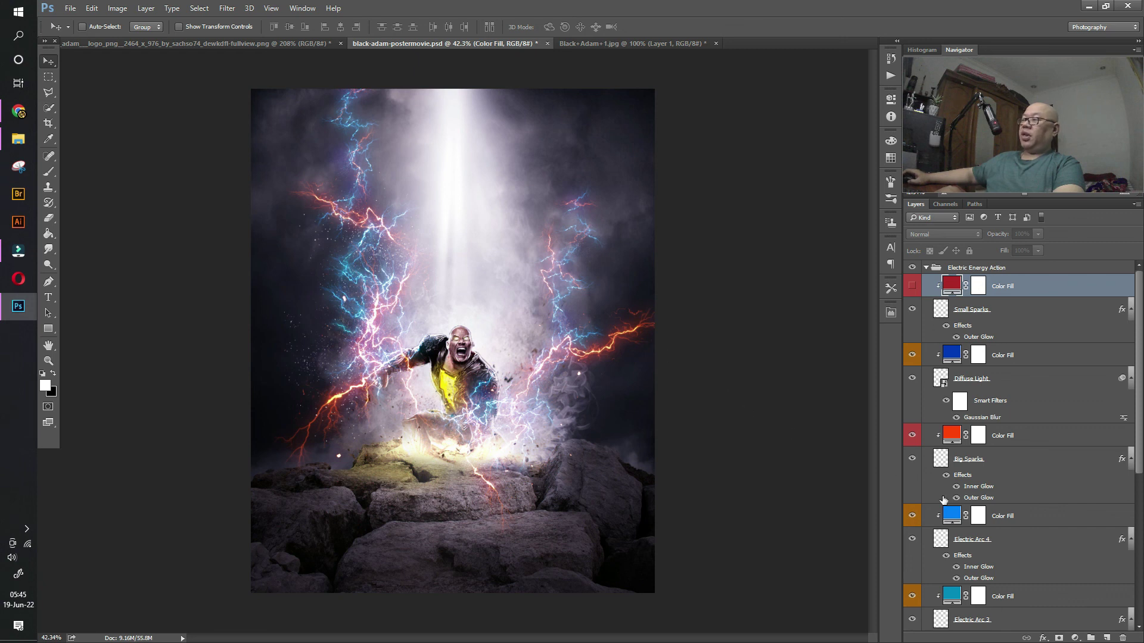
# Step: Recolour the blue Color Fill over Electric Arc 4 to yellow
pyautogui.doubleClick(951, 517)
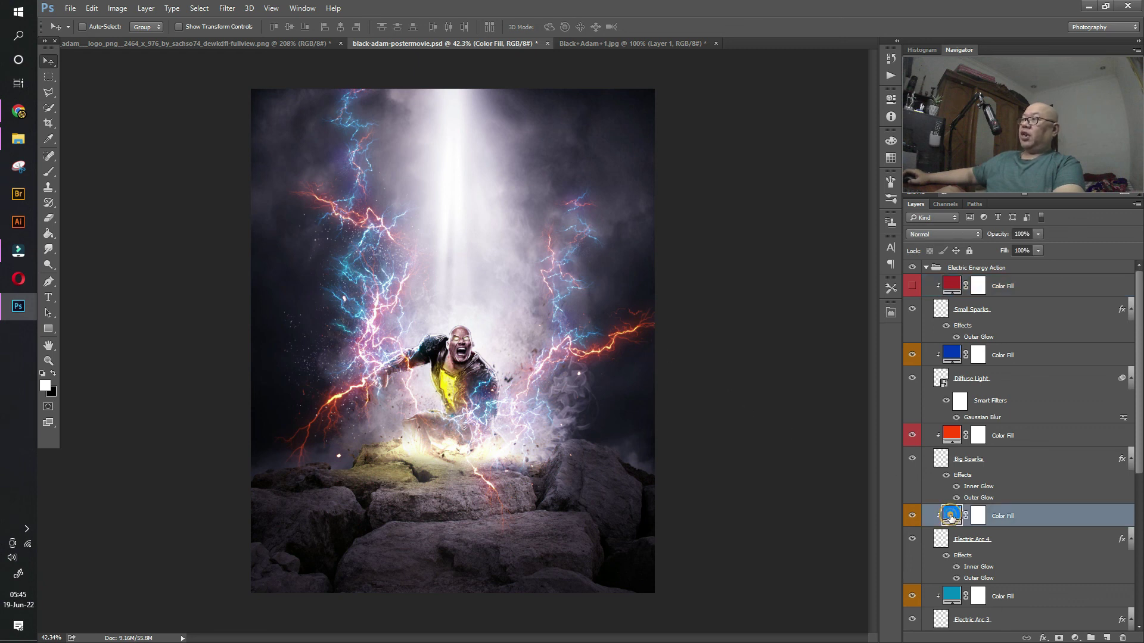
pyautogui.click(763, 378)
pyautogui.moveTo(763, 377); pyautogui.dragTo(768, 382)
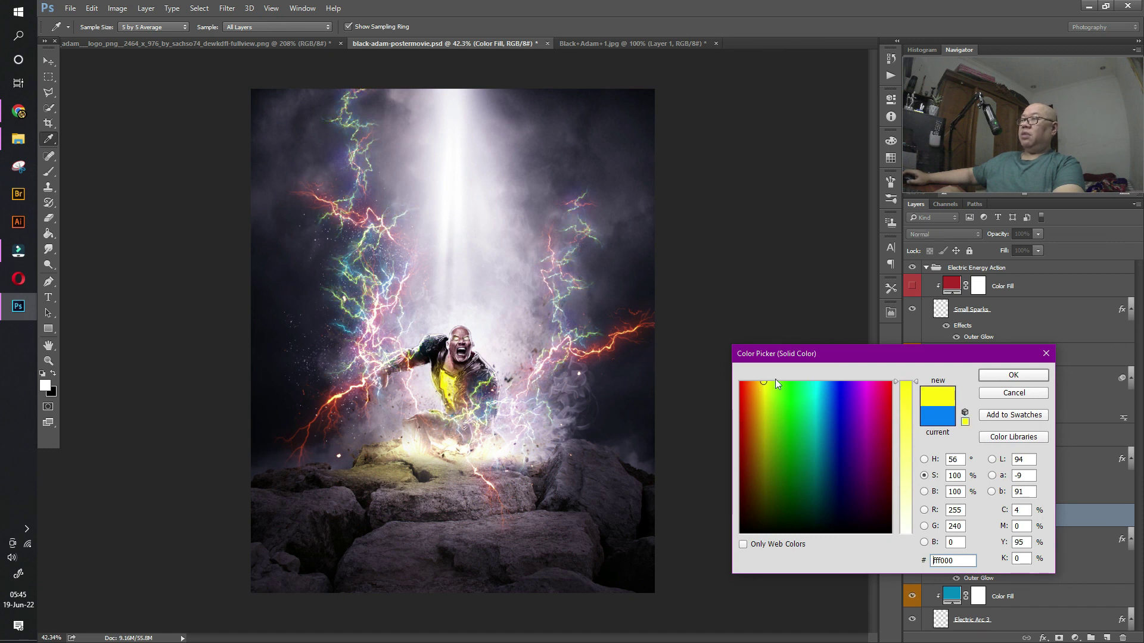
pyautogui.click(764, 383)
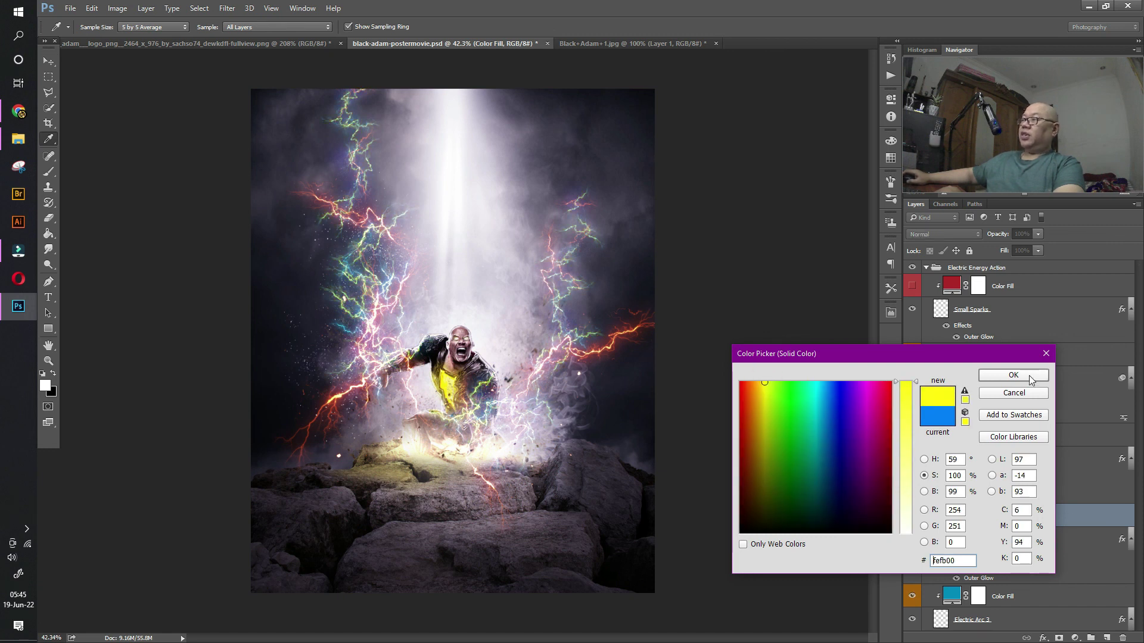
pyautogui.click(1030, 379)
# Step: Recolour the cyan Color Fill to yellow and return to the Move tool
pyautogui.scroll(-1, 960, 585)
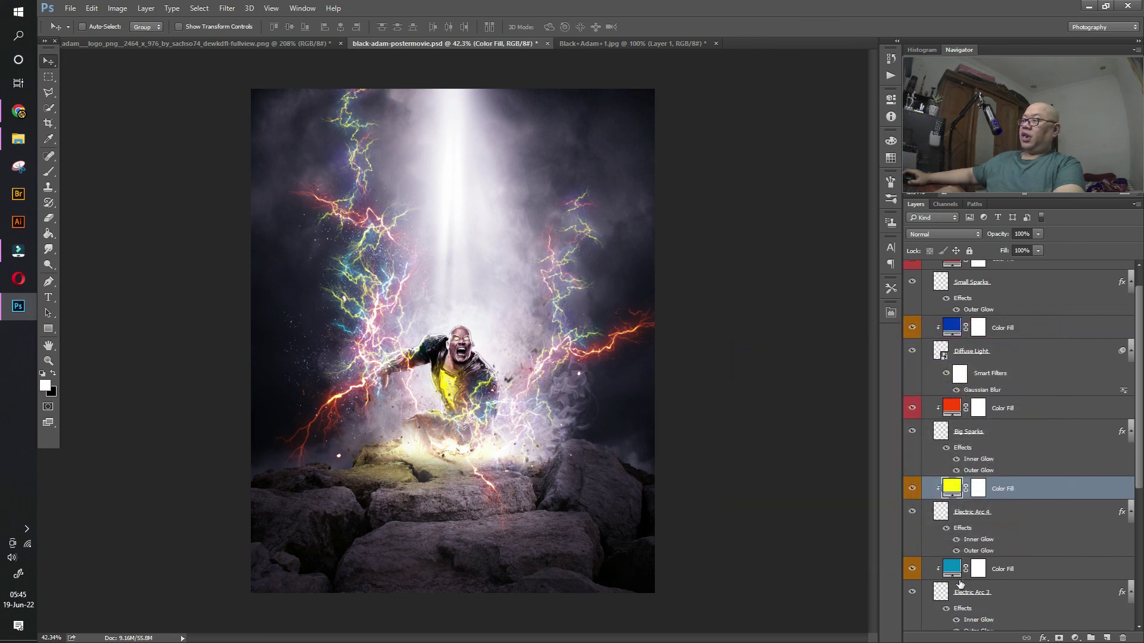
pyautogui.click(915, 570)
pyautogui.click(914, 571)
pyautogui.doubleClick(951, 569)
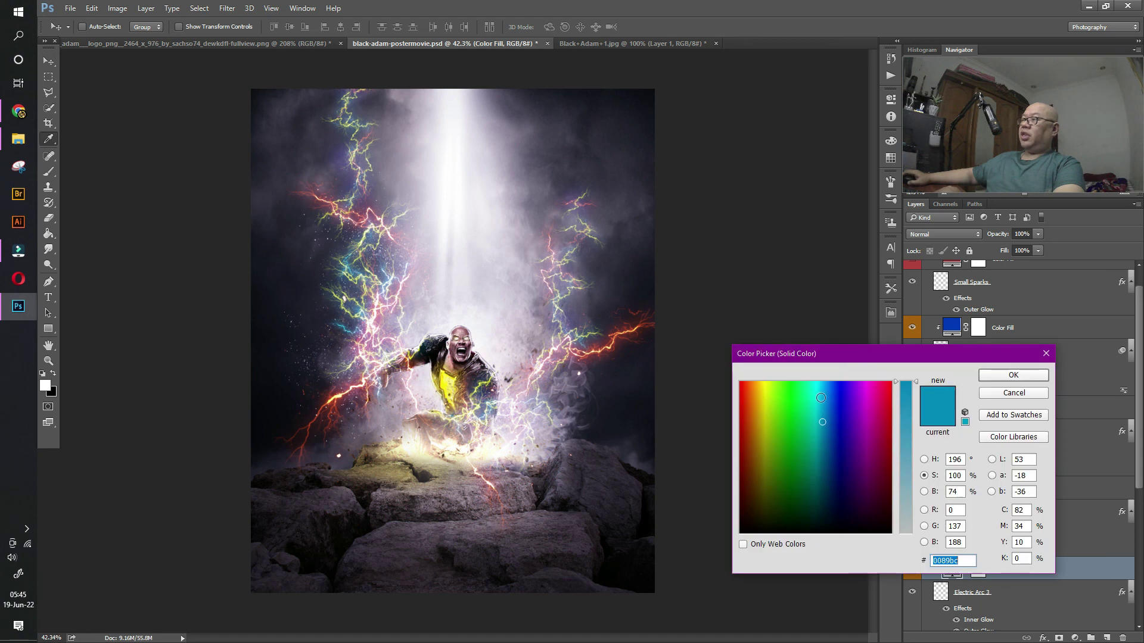
pyautogui.moveTo(820, 417); pyautogui.dragTo(764, 372)
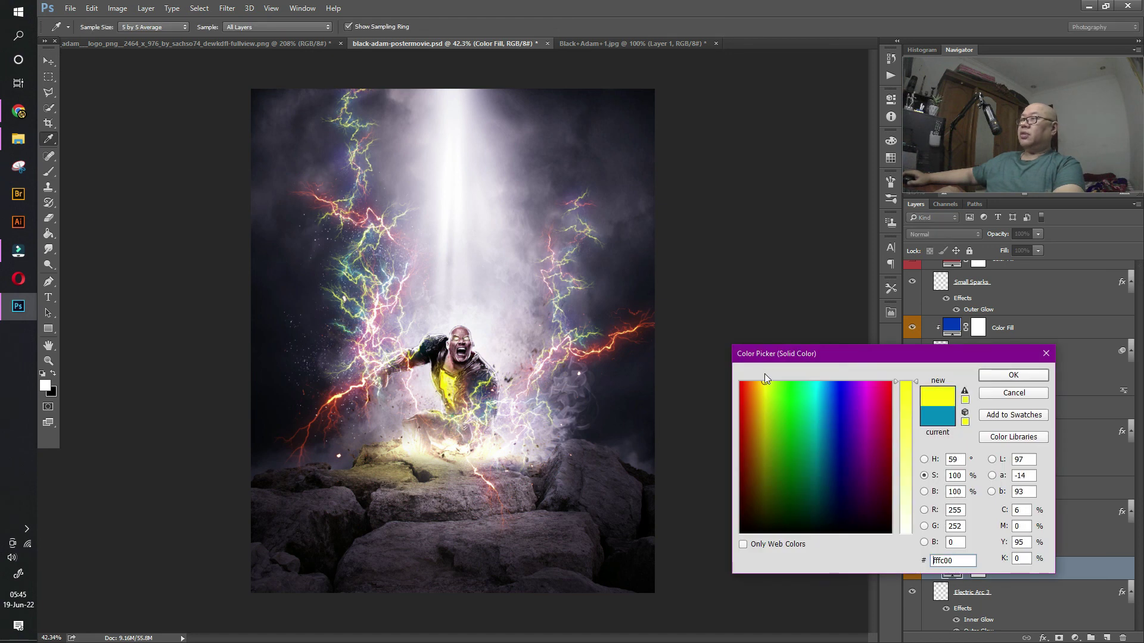
pyautogui.click(1023, 379)
pyautogui.press('v')
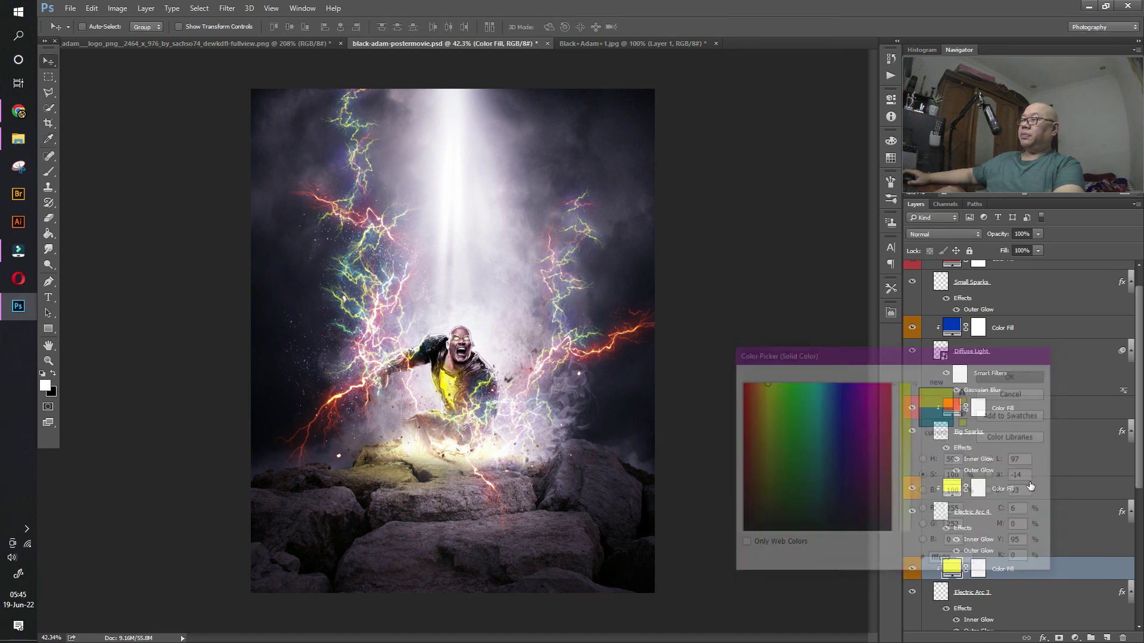
# Step: Change the red Color Fill on Electric Arc 2 to orange-yellow
pyautogui.scroll(-2, 962, 489)
pyautogui.scroll(-1, 963, 490)
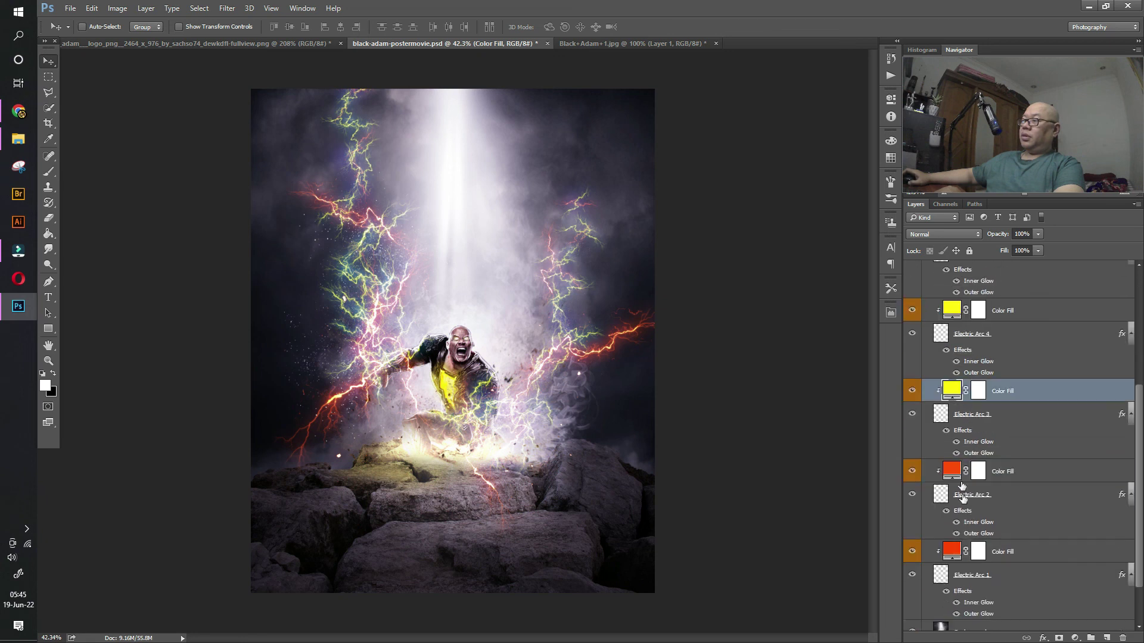
pyautogui.click(911, 472)
pyautogui.click(912, 473)
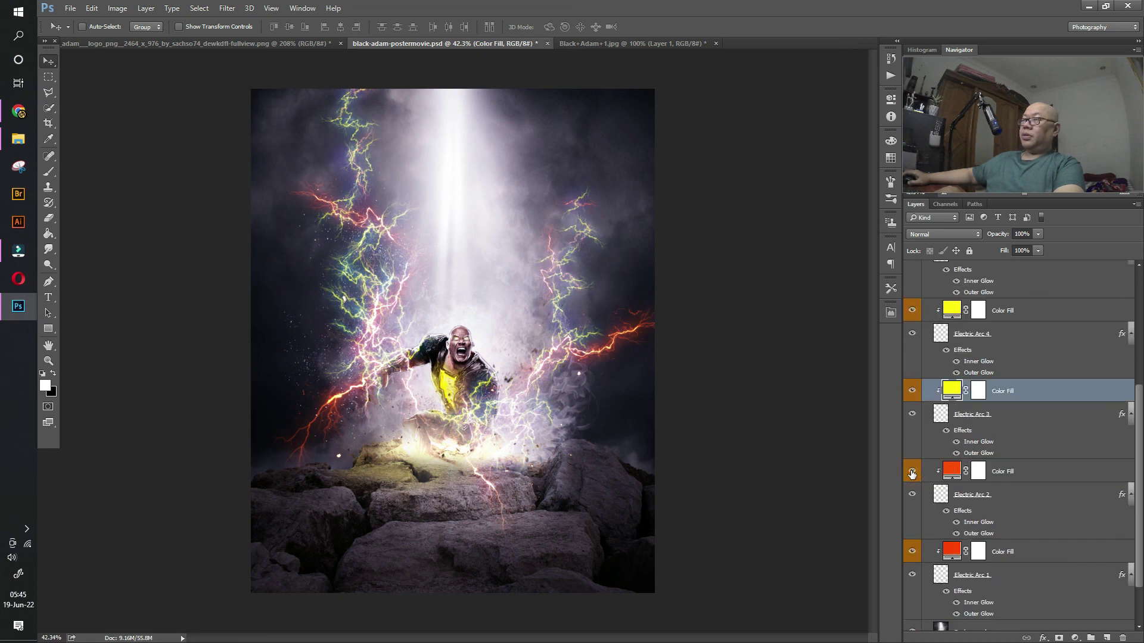
pyautogui.click(911, 472)
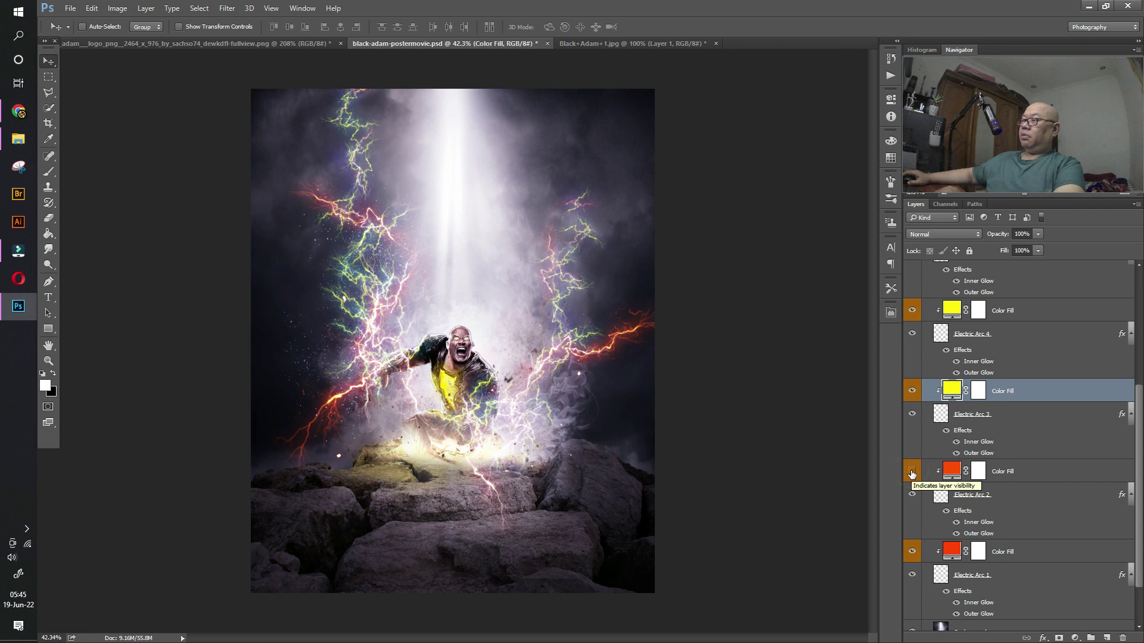
pyautogui.click(911, 472)
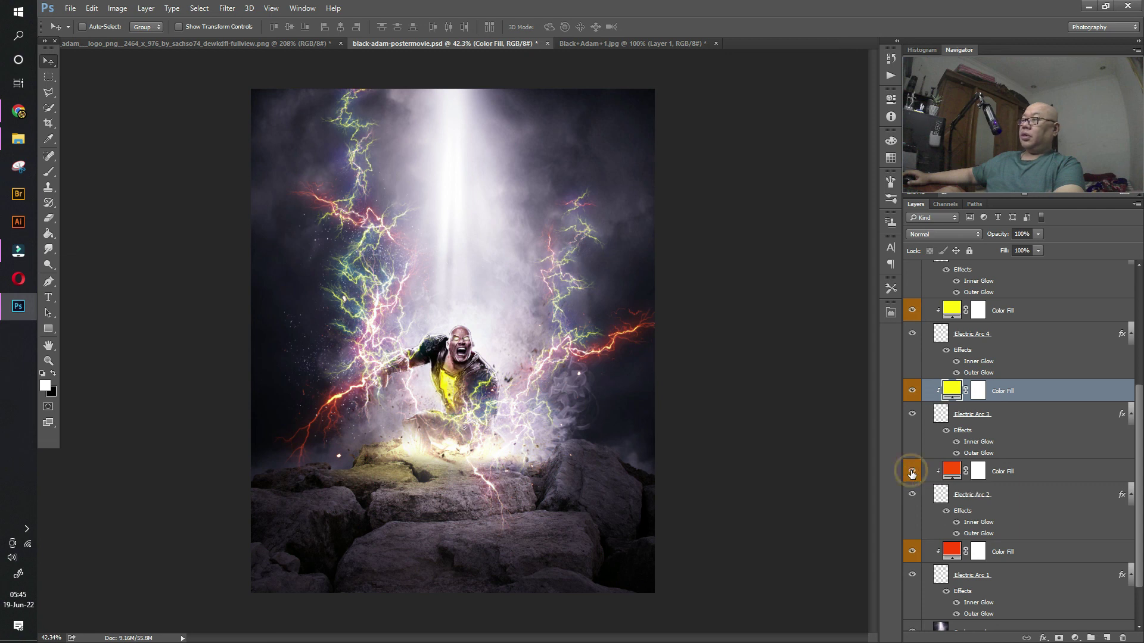
pyautogui.doubleClick(951, 473)
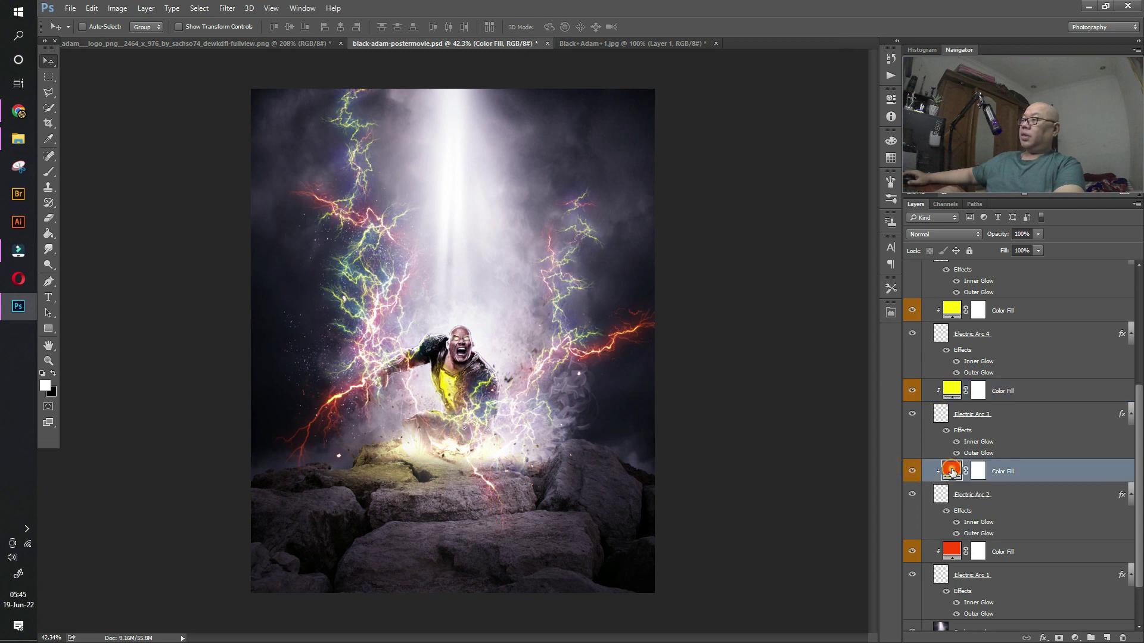
pyautogui.moveTo(790, 393); pyautogui.dragTo(760, 388)
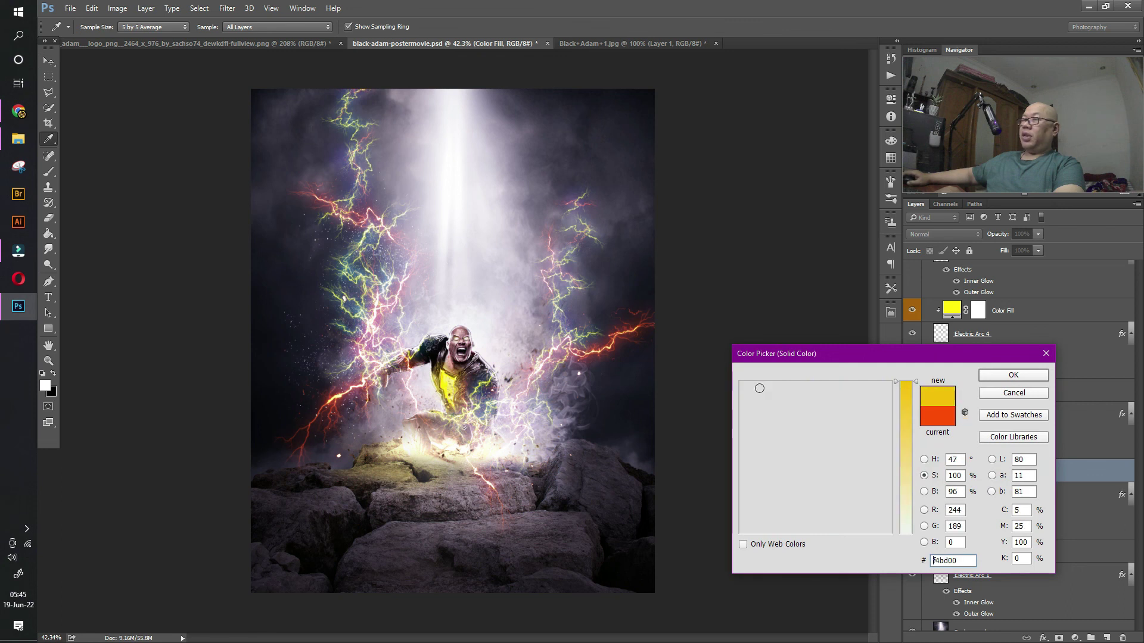
pyautogui.click(1000, 375)
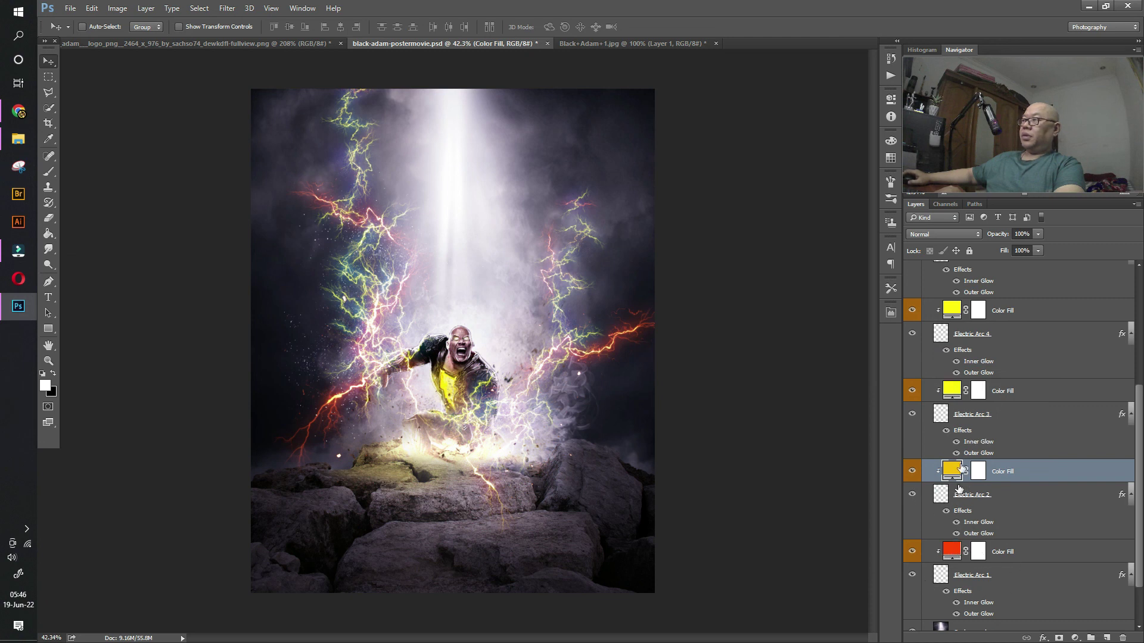
pyautogui.click(46, 57)
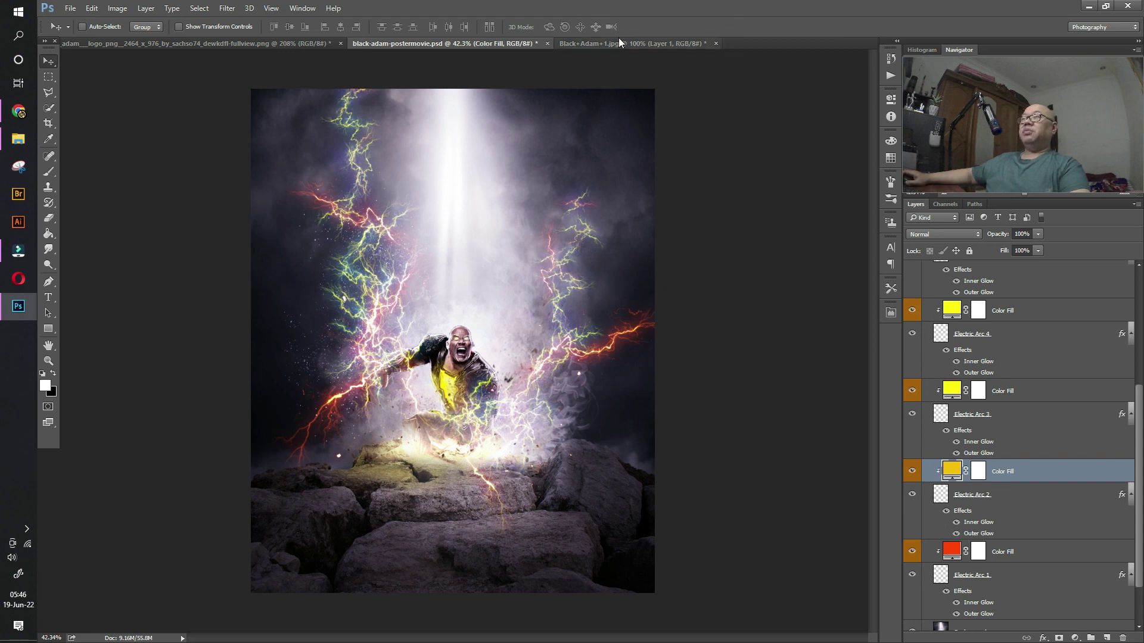
# Step: Open the black-adam-movie wallpaper from File Explorer in Photoshop
pyautogui.click(18, 139)
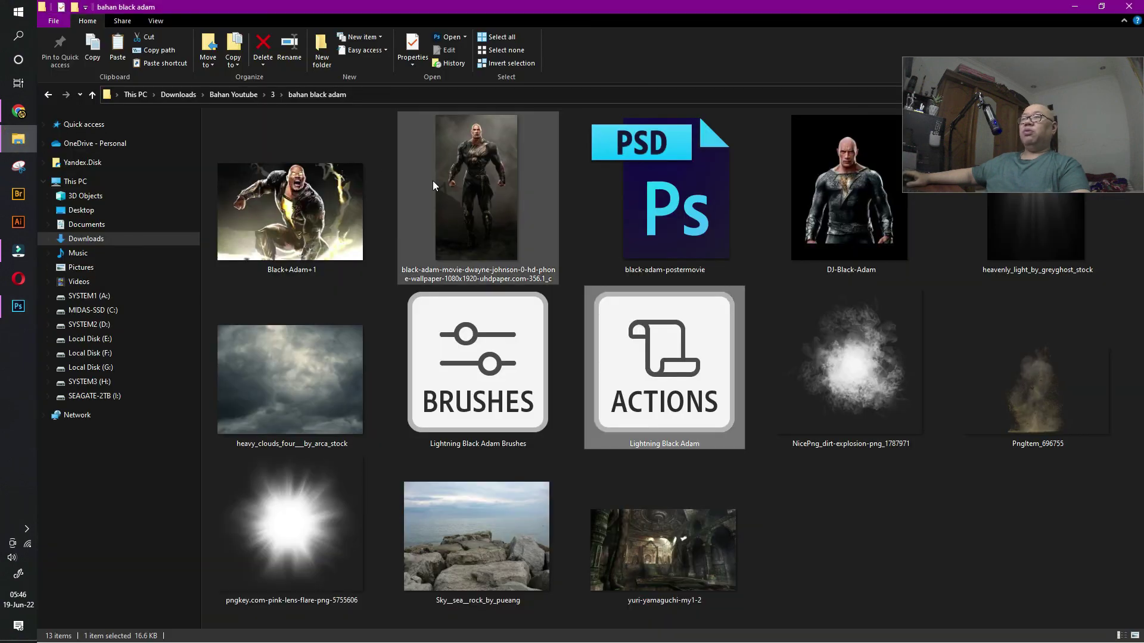
pyautogui.click(485, 209)
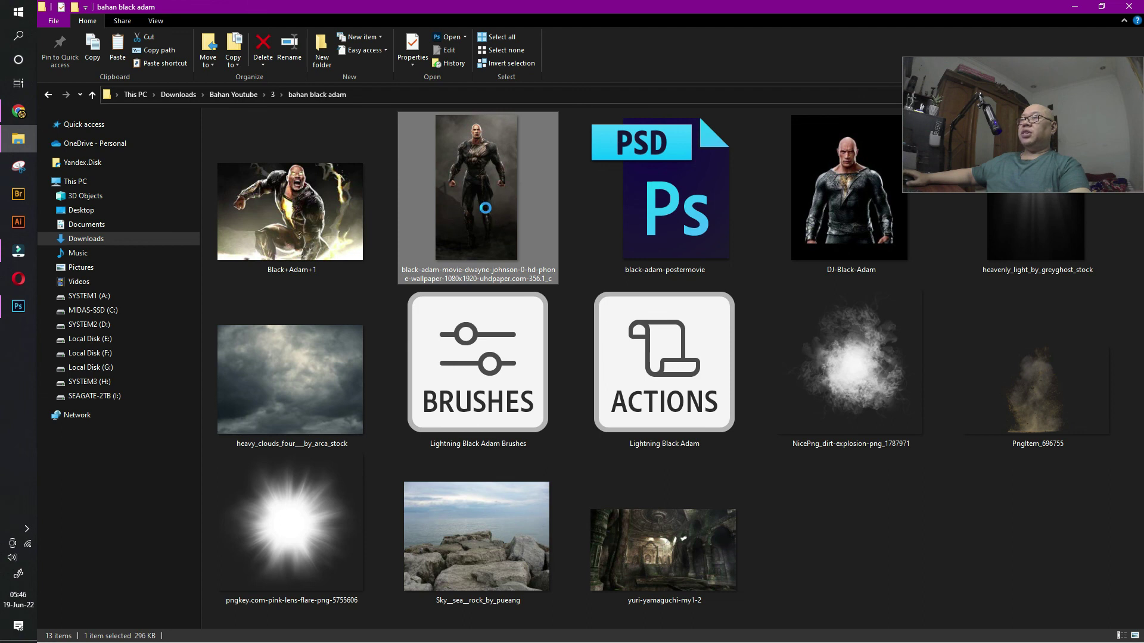
pyautogui.rightClick(484, 205)
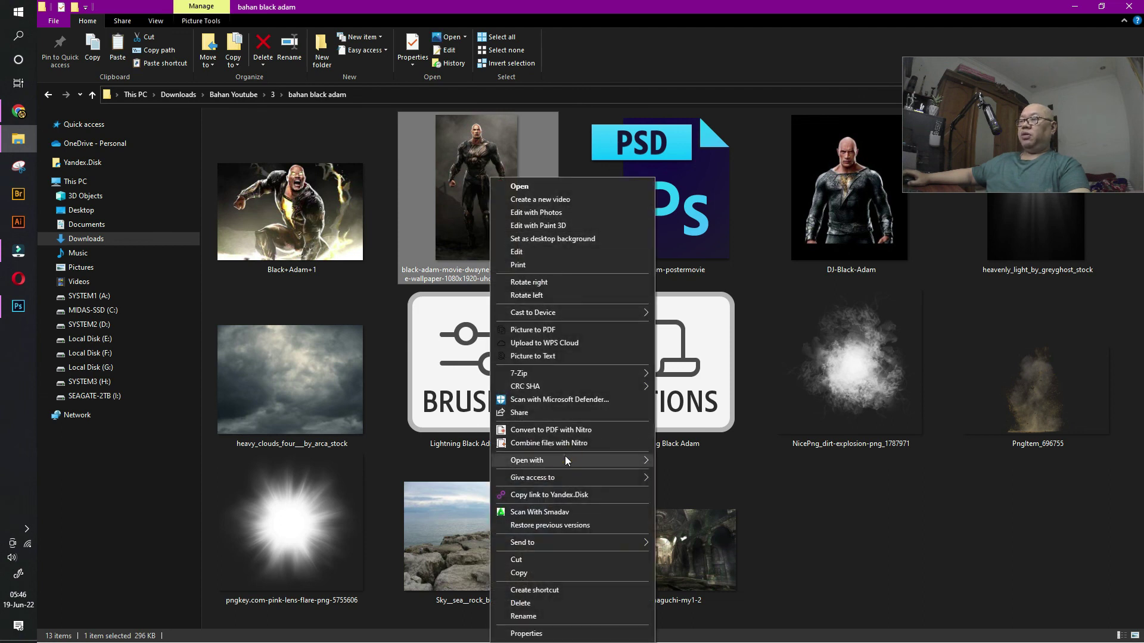
pyautogui.click(717, 473)
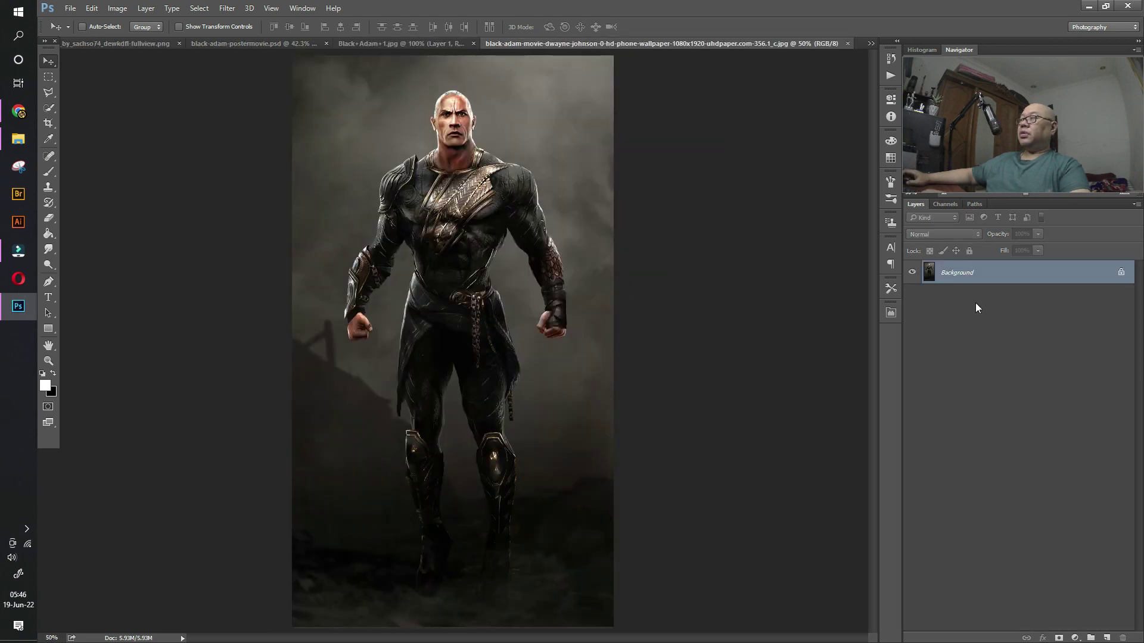
# Step: Add a new layer named Brush and set the Brush tool to red ff0000
pyautogui.click(1105, 637)
pyautogui.doubleClick(947, 273)
pyautogui.write('Brush')
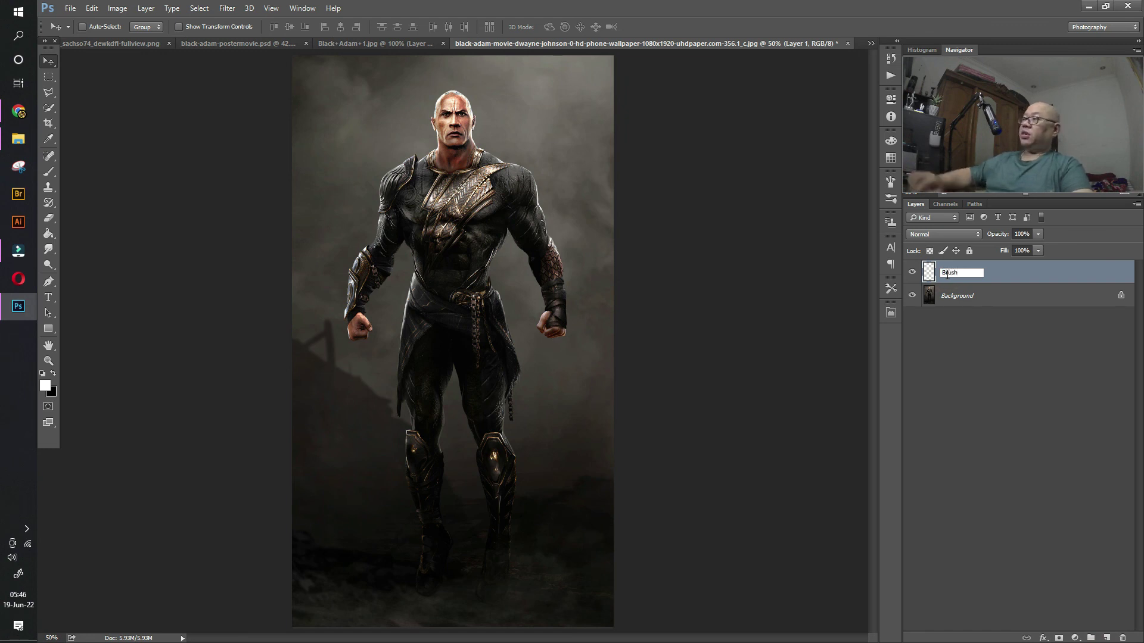
pyautogui.press('Return')
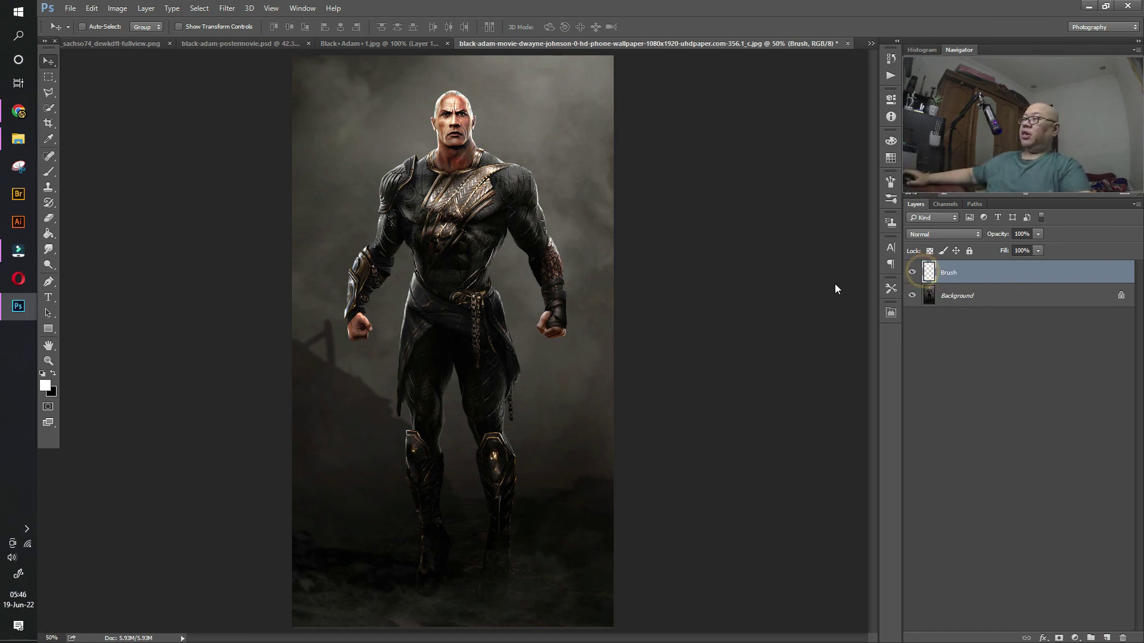
pyautogui.click(49, 171)
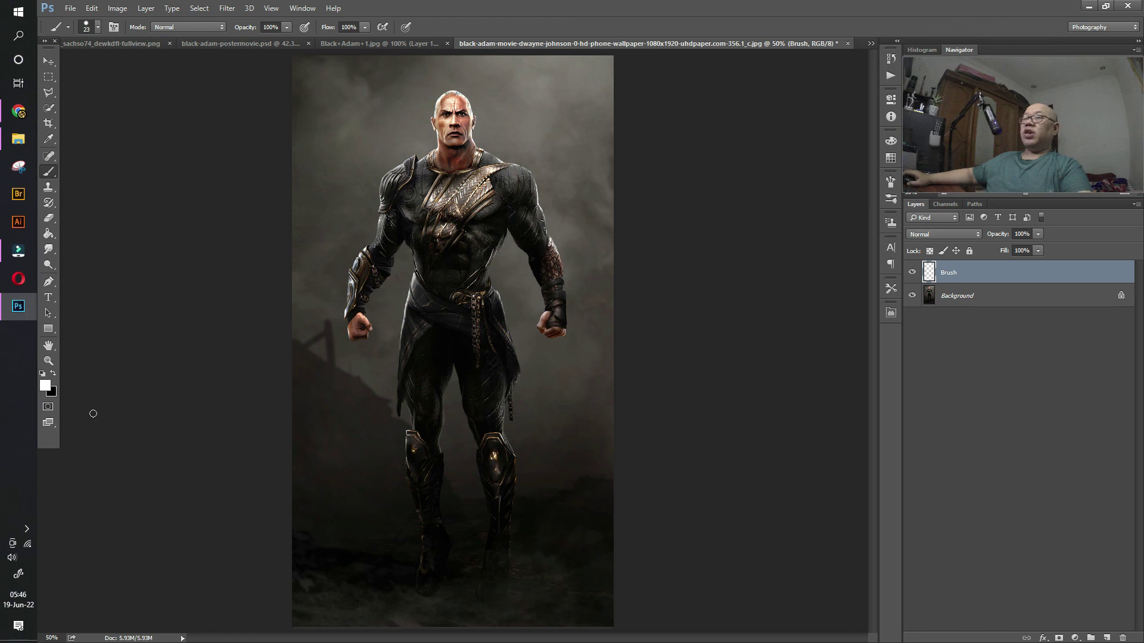
pyautogui.click(50, 388)
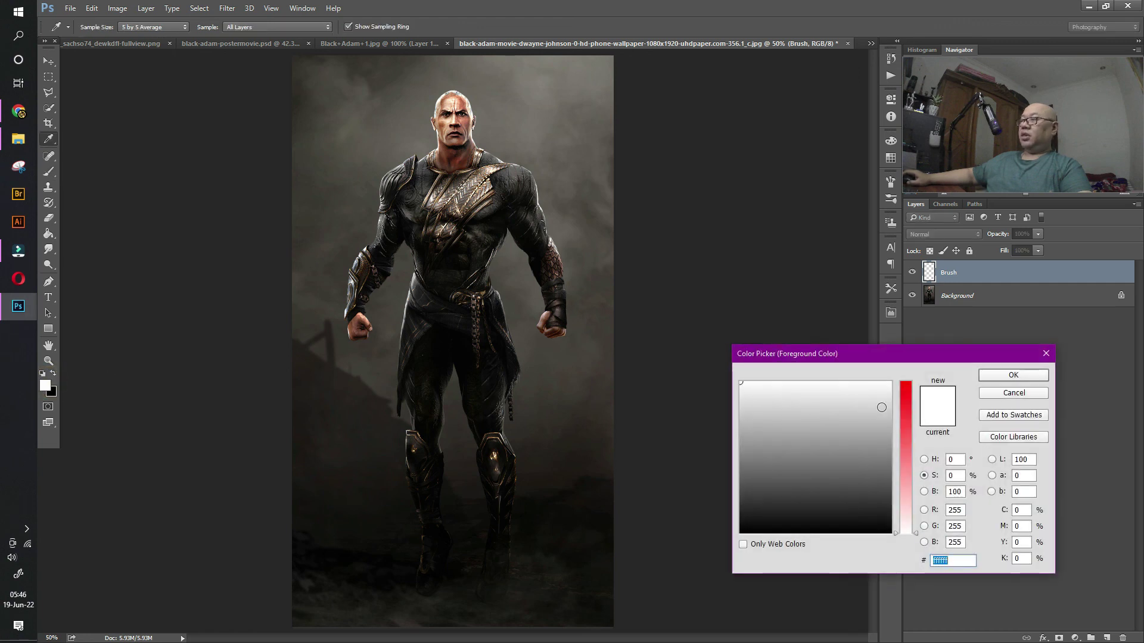
pyautogui.click(902, 397)
pyautogui.moveTo(909, 386); pyautogui.dragTo(907, 382)
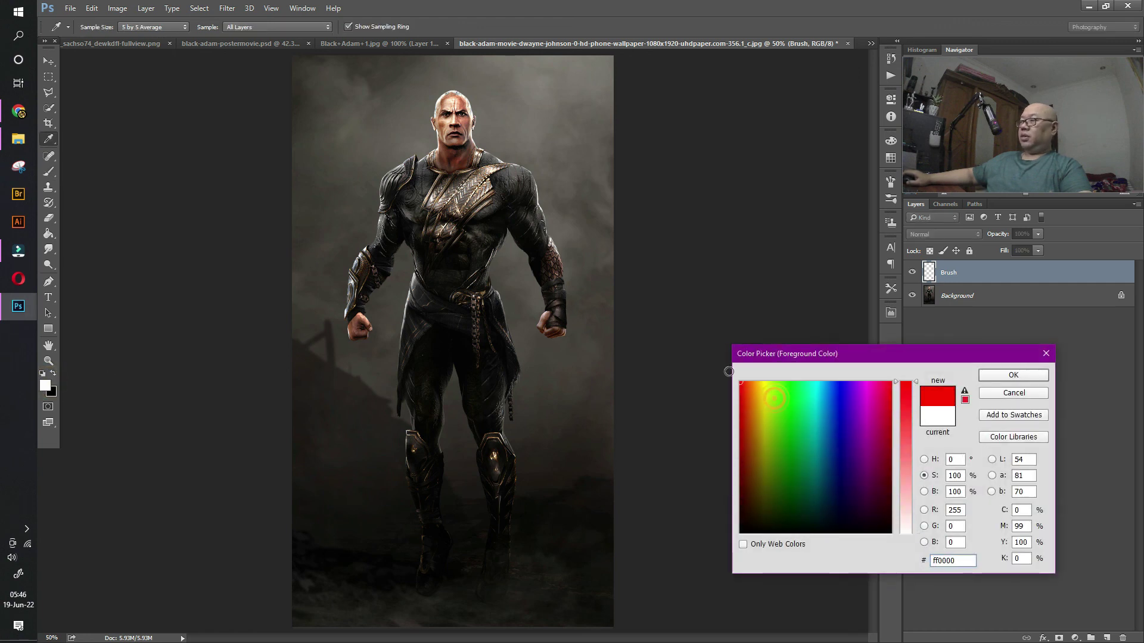
pyautogui.click(1025, 373)
# Step: Paint thin red wavy guide strokes rising from both fists and forearms
pyautogui.moveTo(348, 327); pyautogui.dragTo(346, 234)
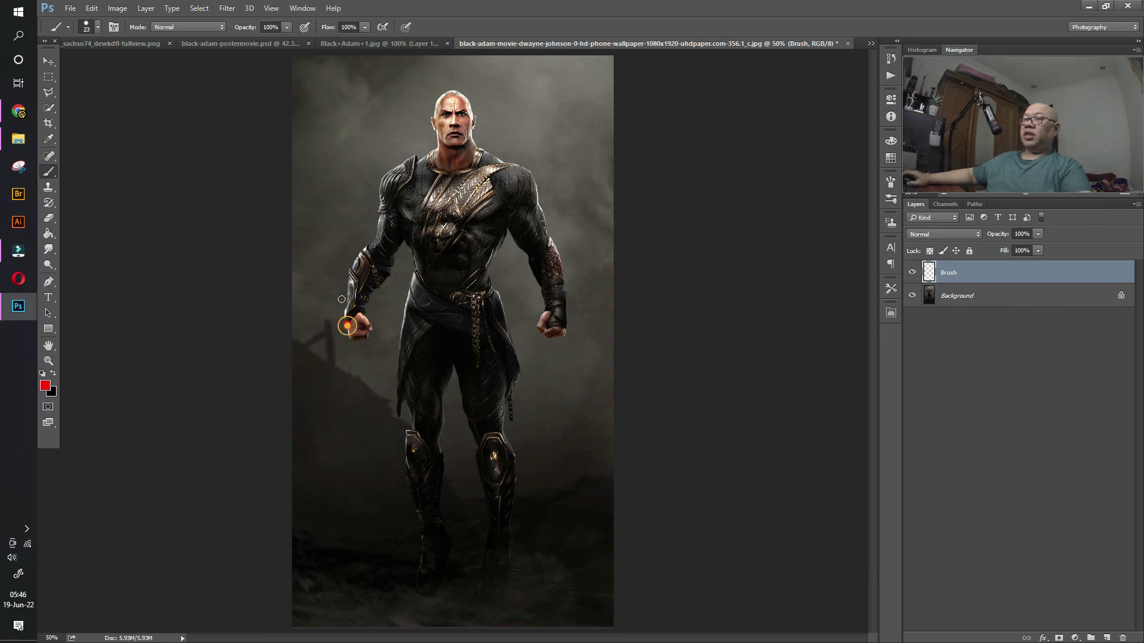
pyautogui.press('[')
pyautogui.press('[')
pyautogui.press('[')
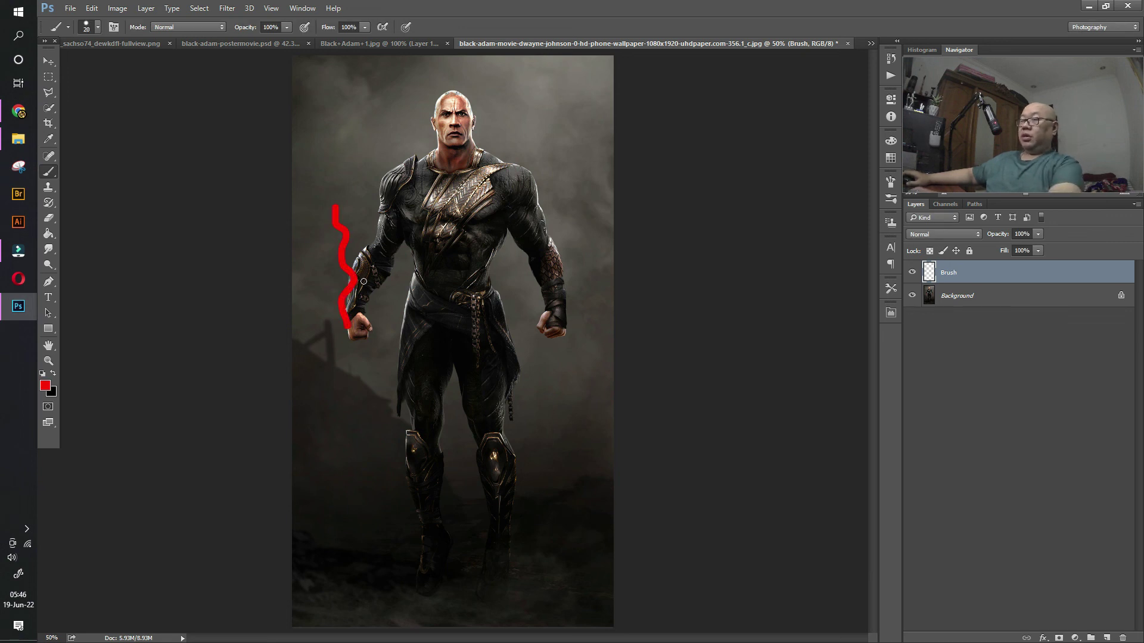
pyautogui.moveTo(359, 323); pyautogui.dragTo(361, 224)
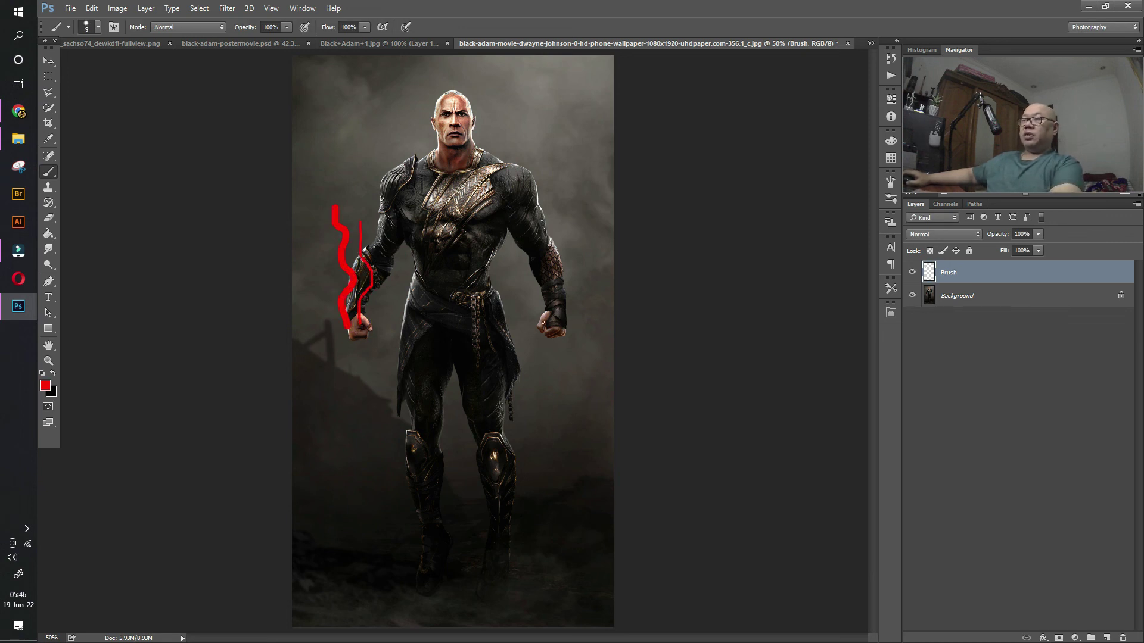
pyautogui.moveTo(551, 329)
pyautogui.mouseDown()
pyautogui.moveTo(575, 227)
pyautogui.moveTo(562, 105)
pyautogui.mouseUp()
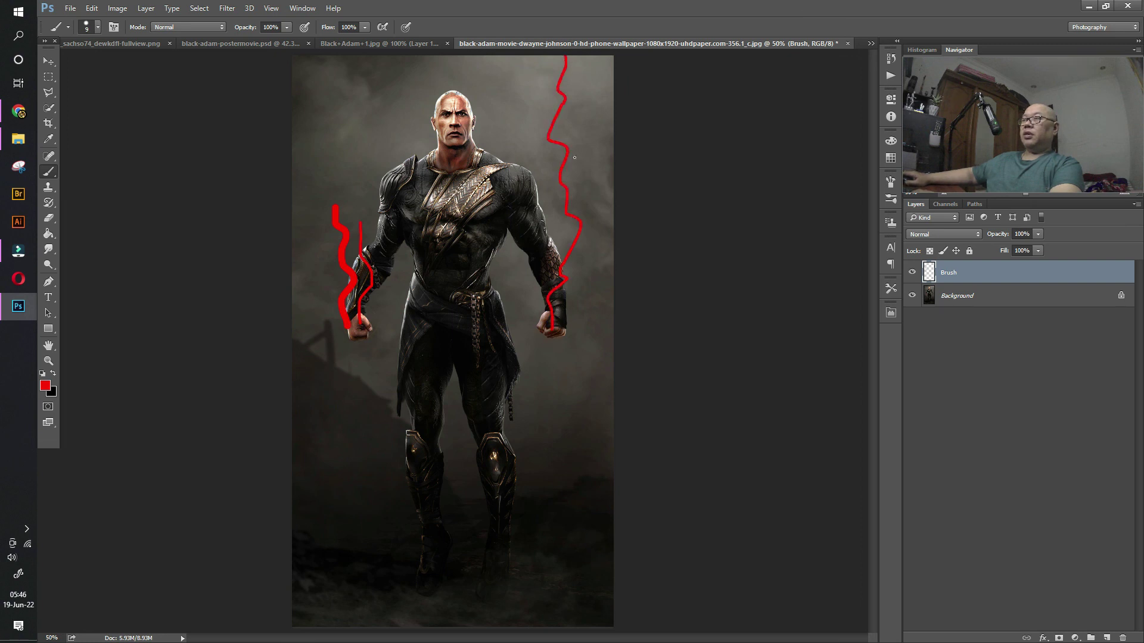
pyautogui.moveTo(558, 325); pyautogui.dragTo(590, 207)
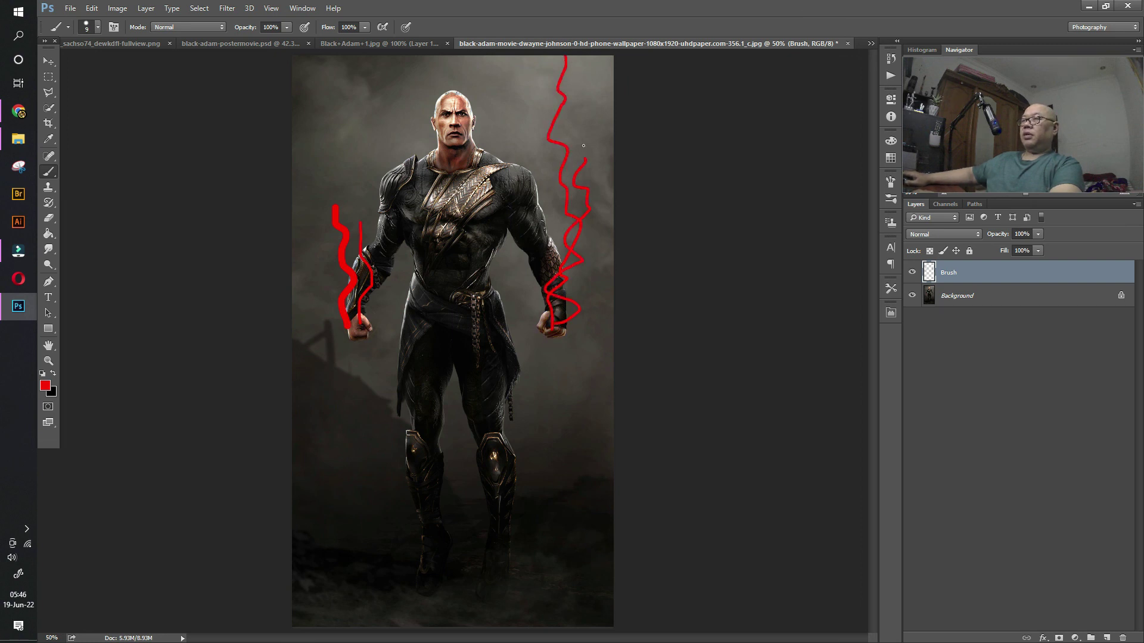
pyautogui.moveTo(548, 322); pyautogui.dragTo(517, 234)
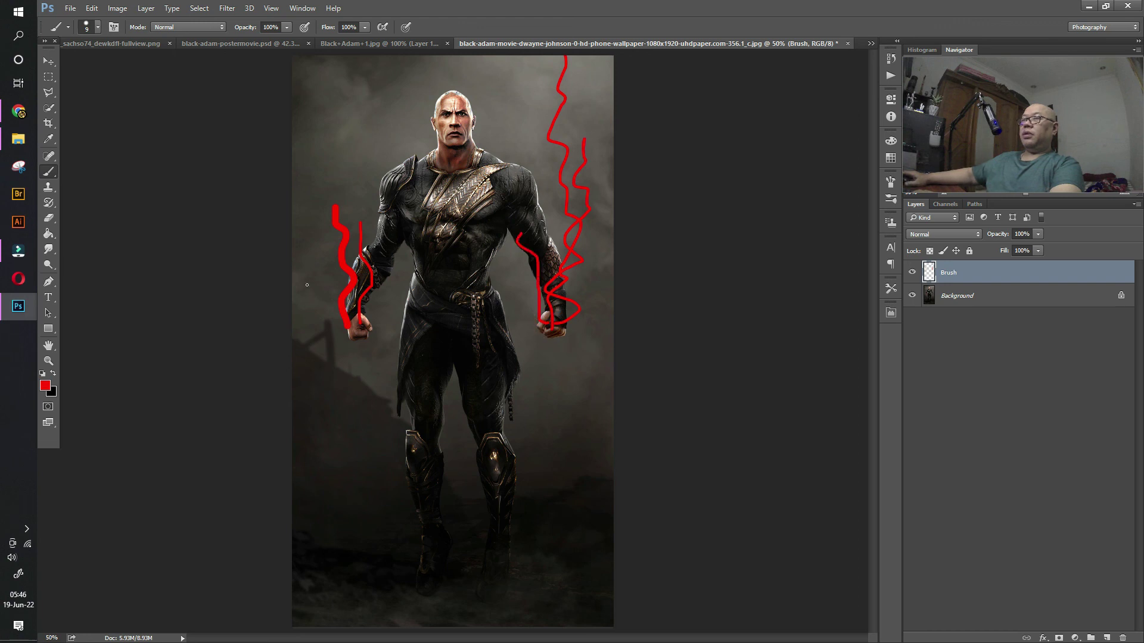
pyautogui.moveTo(327, 280); pyautogui.dragTo(349, 203)
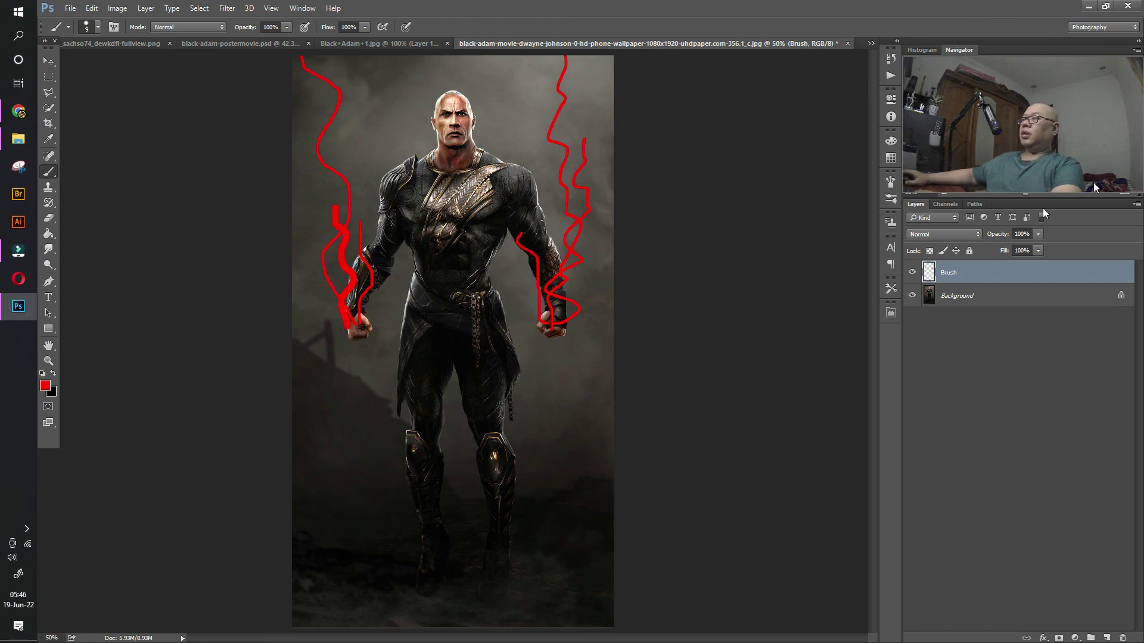
# Step: Run the Black Adam Lightning action on the wallpaper, then select the Move tool
pyautogui.click(888, 77)
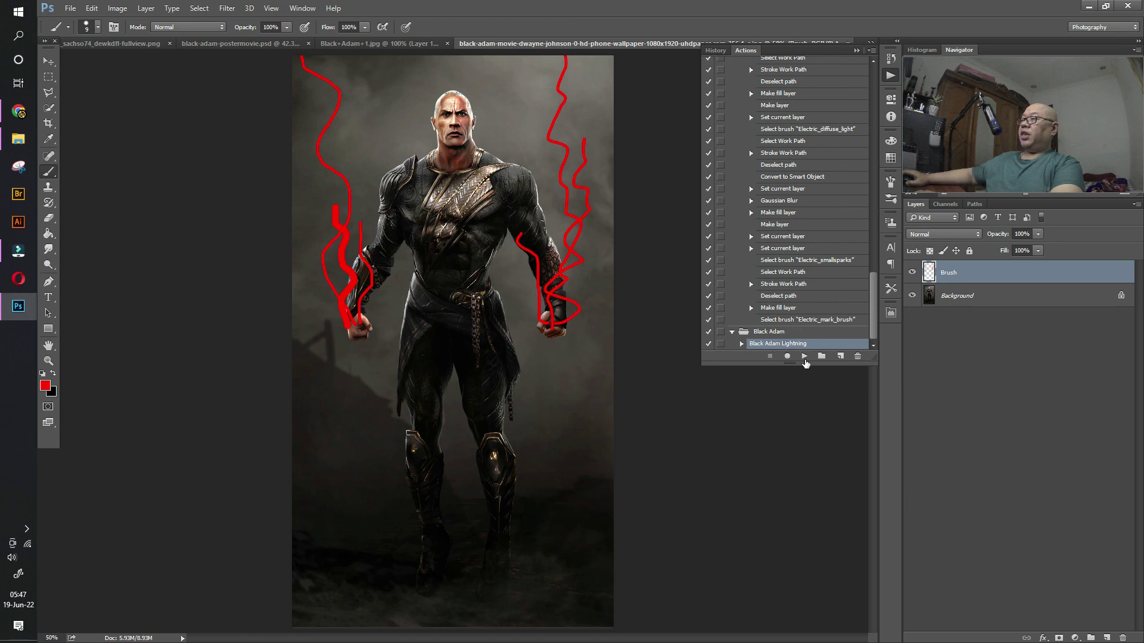
pyautogui.click(804, 356)
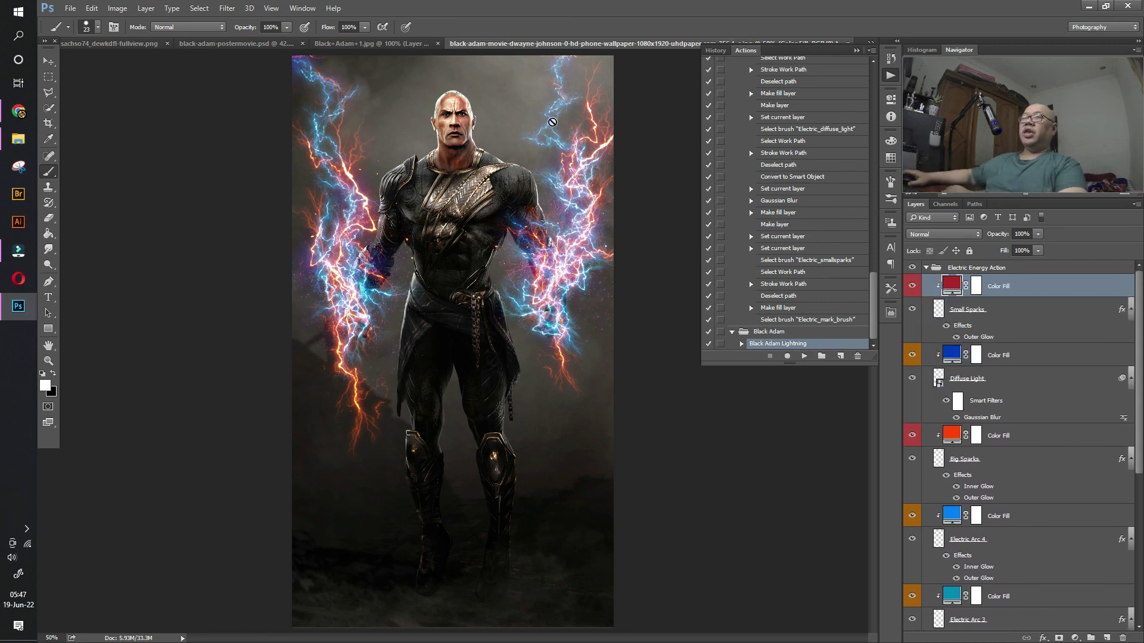
pyautogui.click(50, 61)
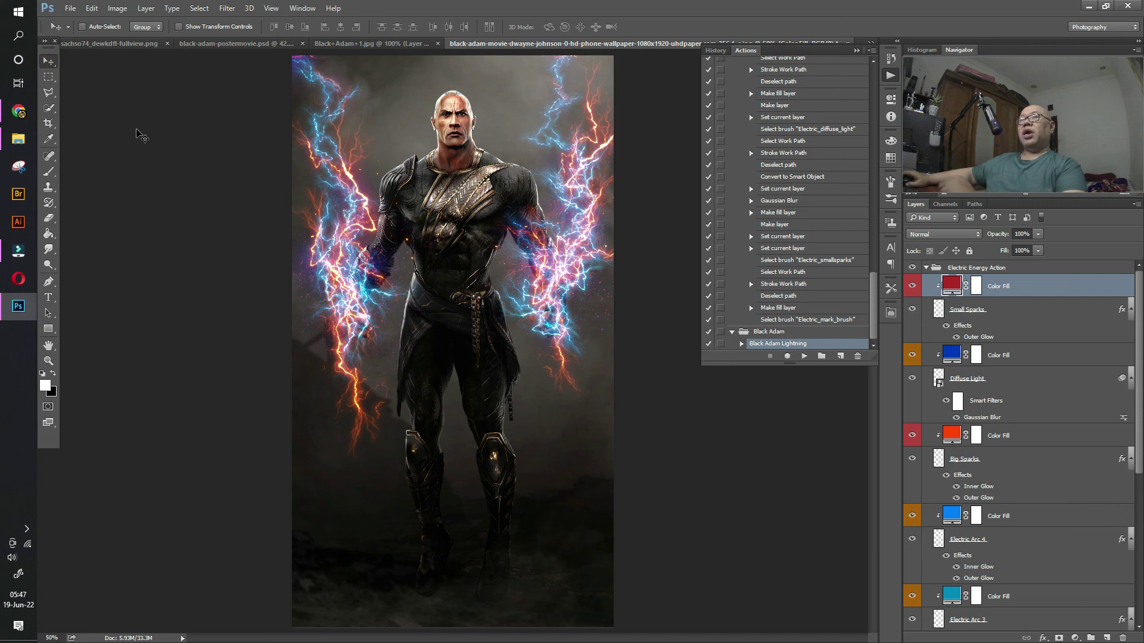